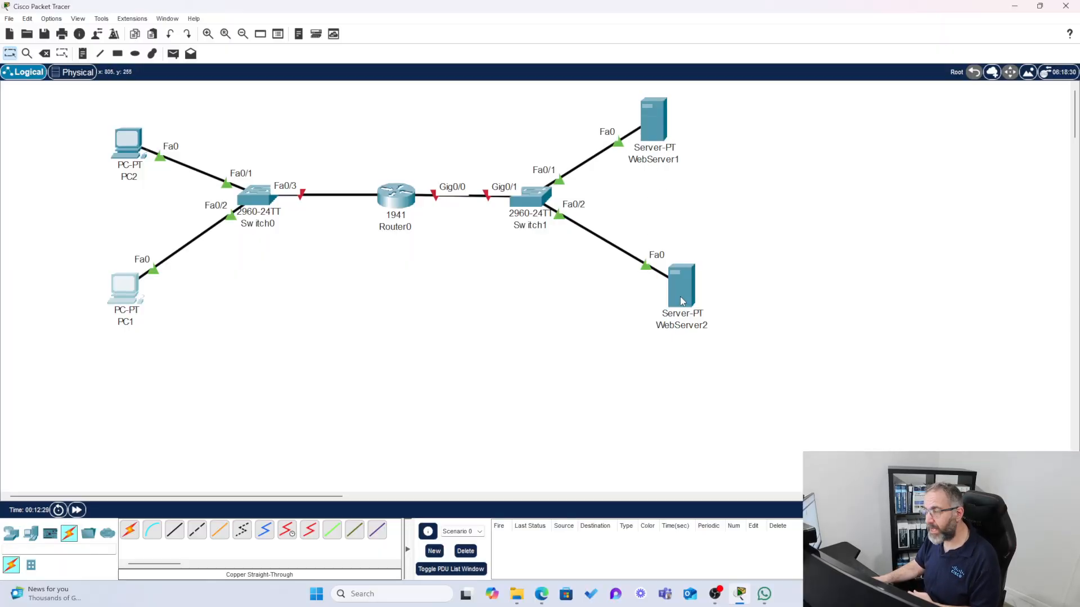
Shift WebServer2 and PC2 slightly to the left in the network topology.
drag(687, 294, 673, 296)
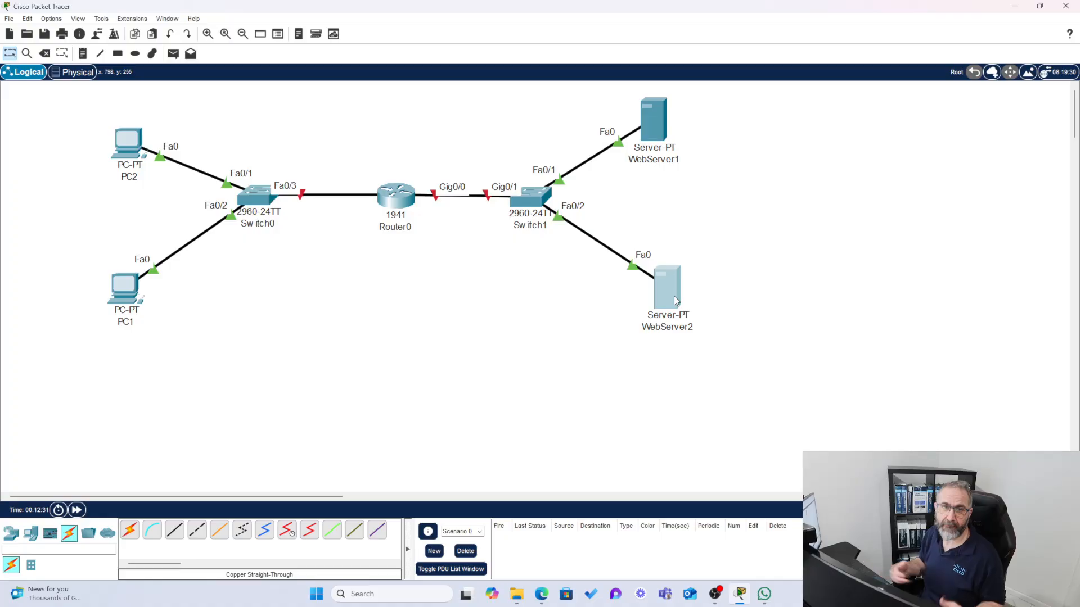
mouse_move(674, 296)
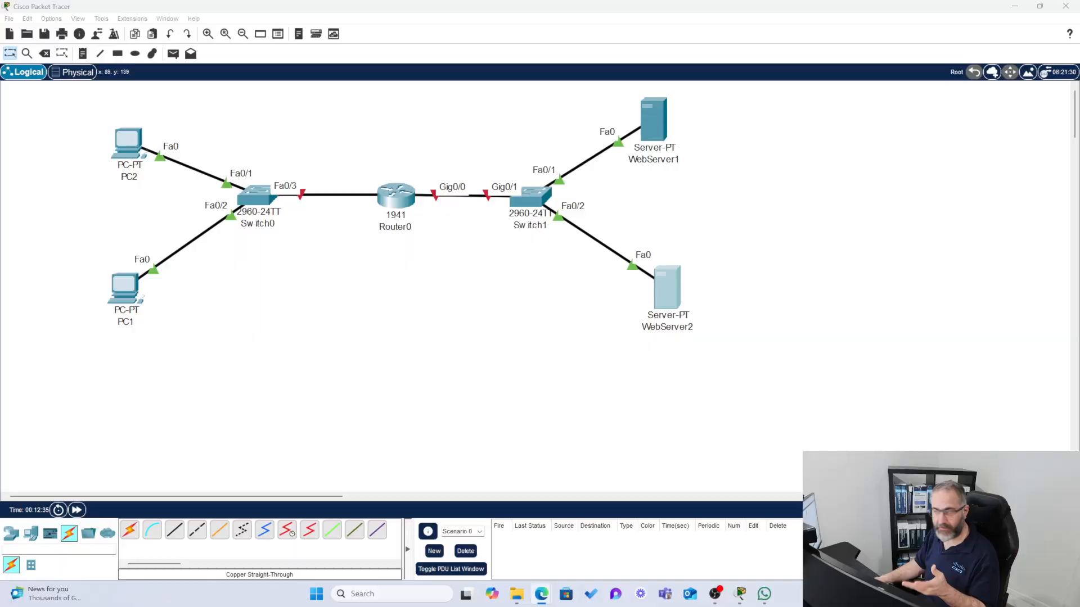
drag(133, 153, 120, 148)
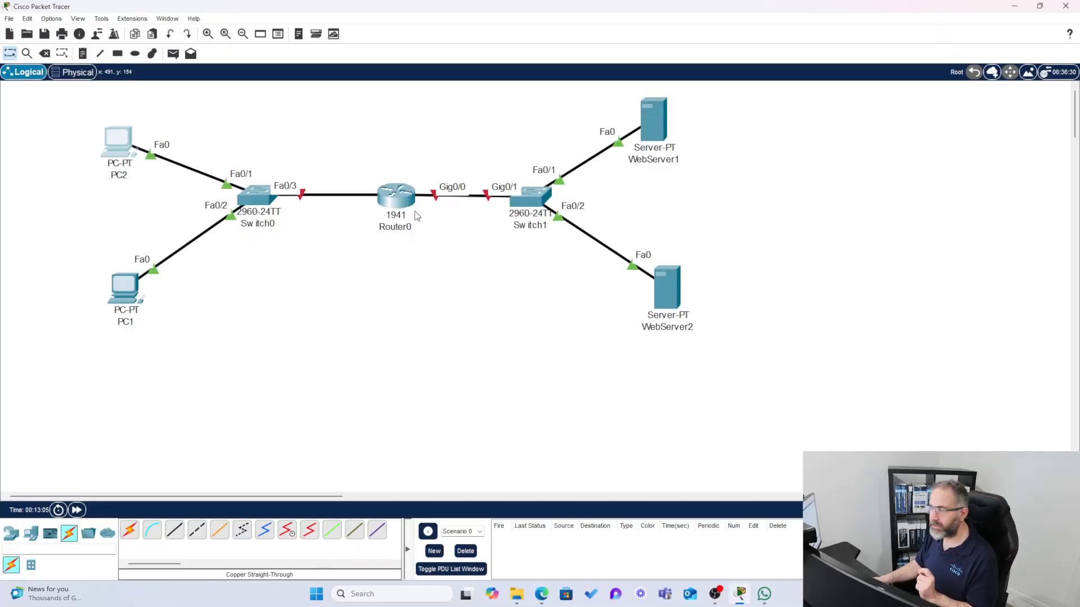
mouse_move(417, 216)
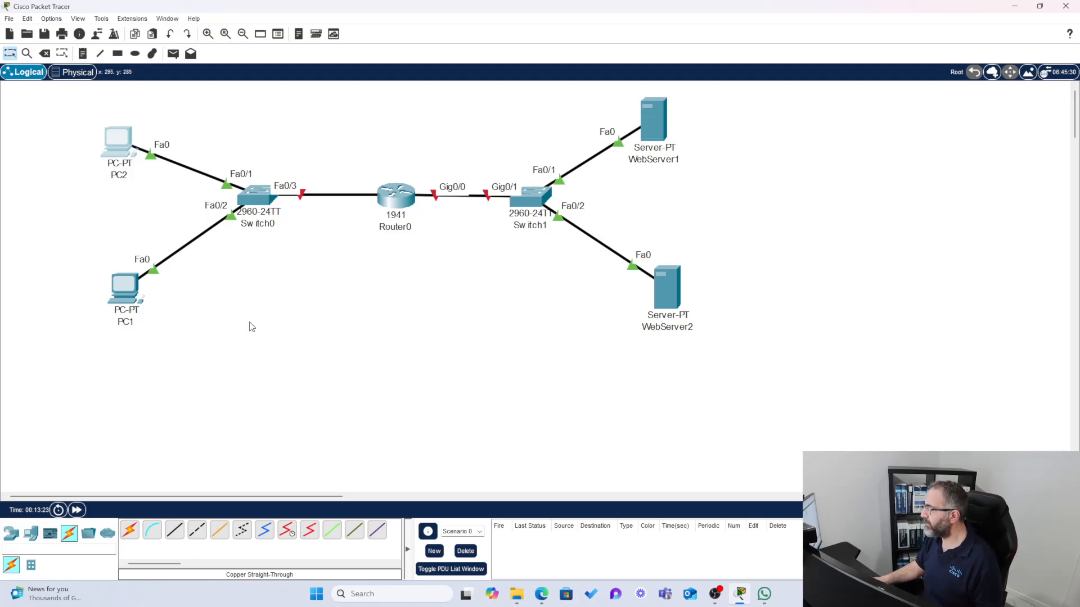
Open Router0's command line and answer no to the initial configuration dialog to reach the Router prompt.
click(397, 200)
drag(431, 130, 335, 77)
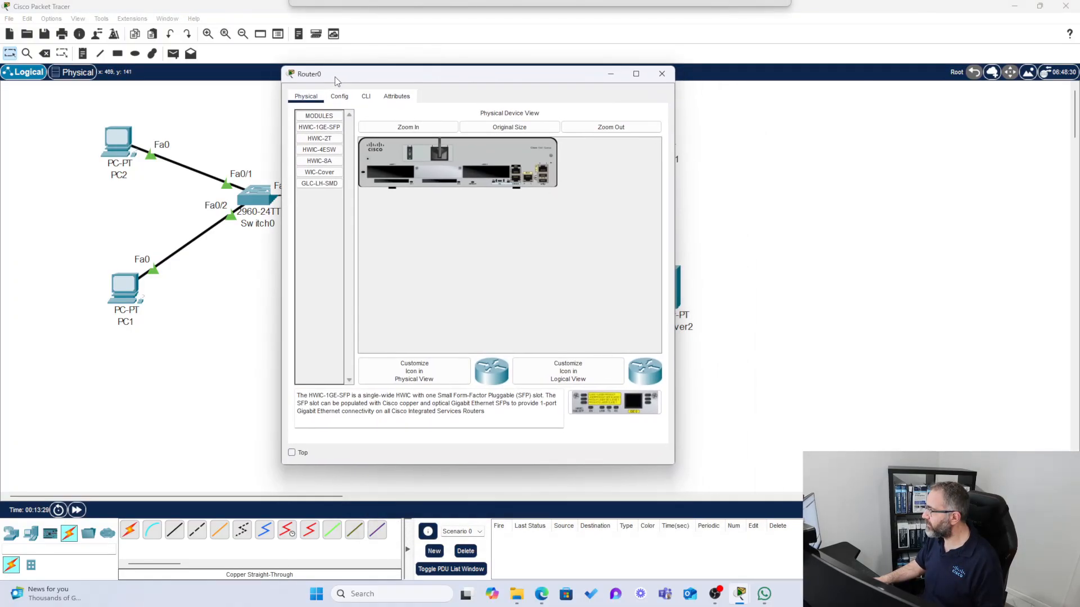
click(366, 97)
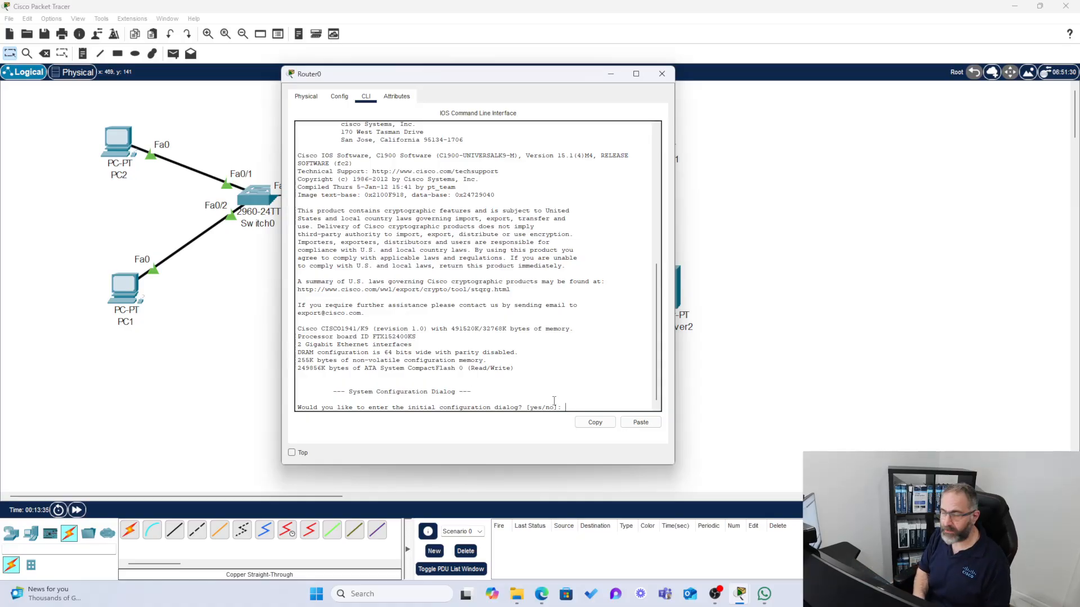
text(no)
key(Return)
key(Return)
key(Return)
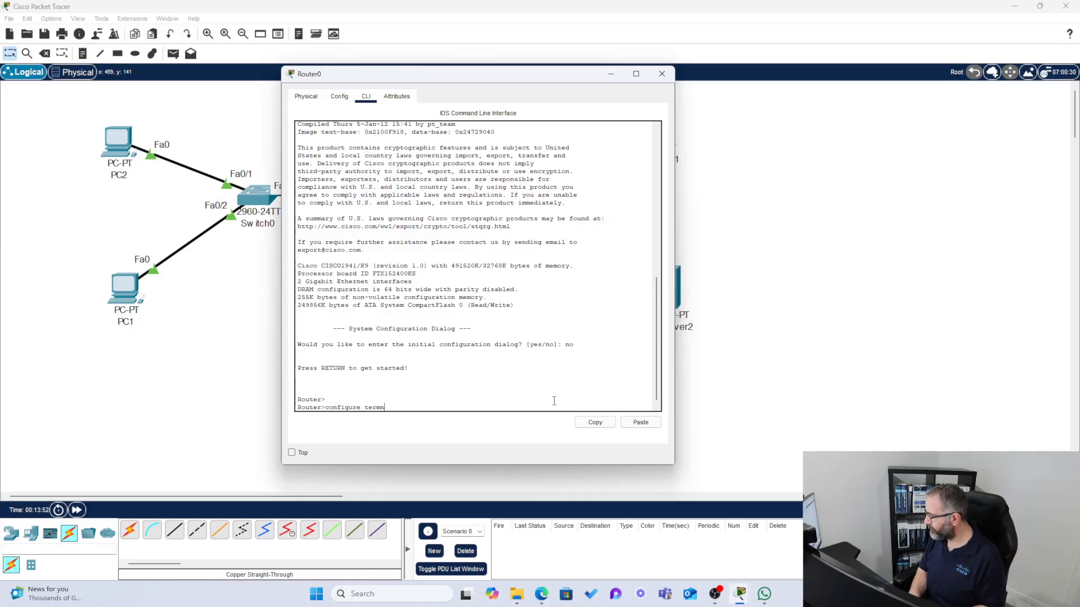
Enter privileged mode on Router0 with enable and go into global configuration with configure terminal.
key(Return)
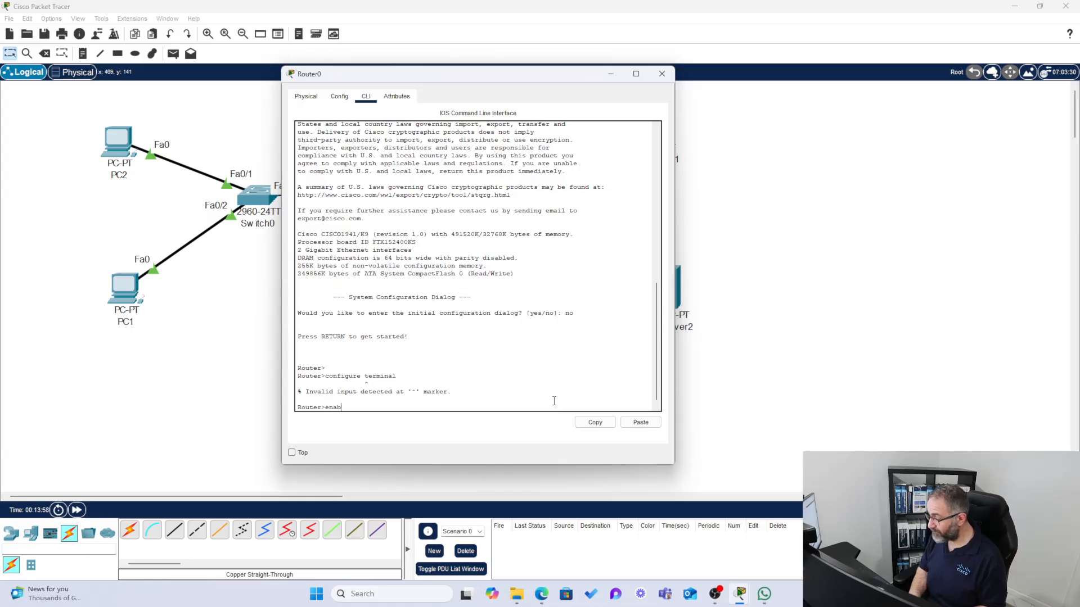
key(Return)
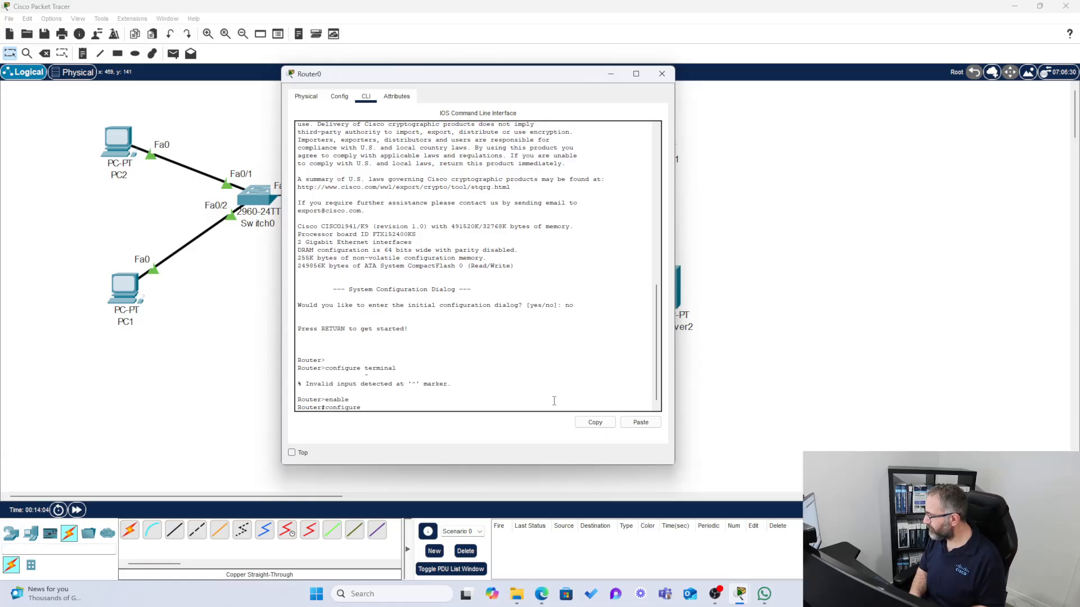
text(configure terminal)
key(Return)
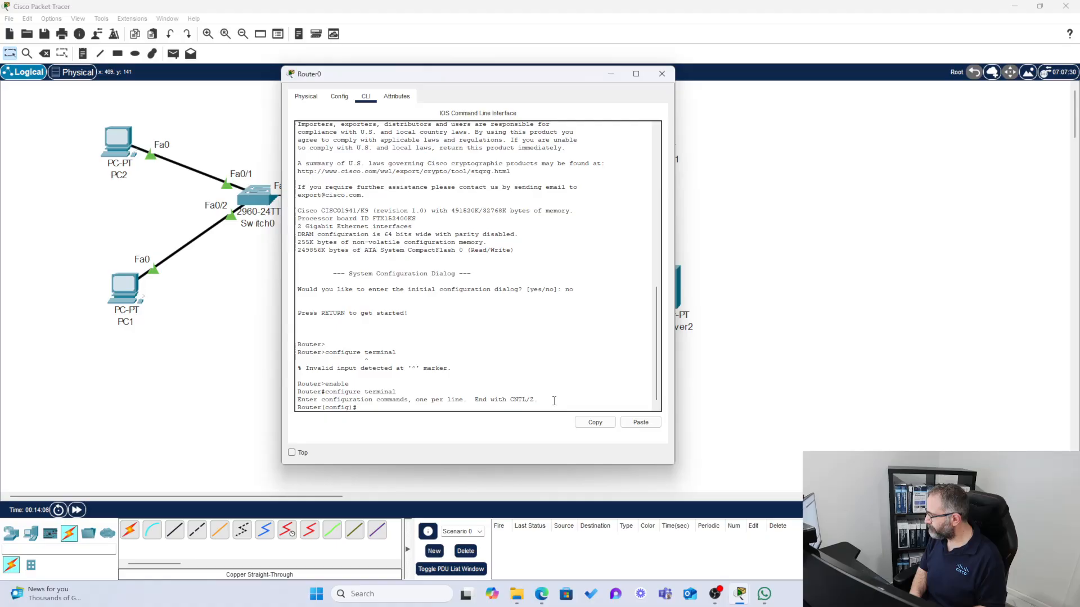
Move the Router0 window clear of the router and enter configuration mode for interface gig0/1.
drag(365, 66, 611, 77)
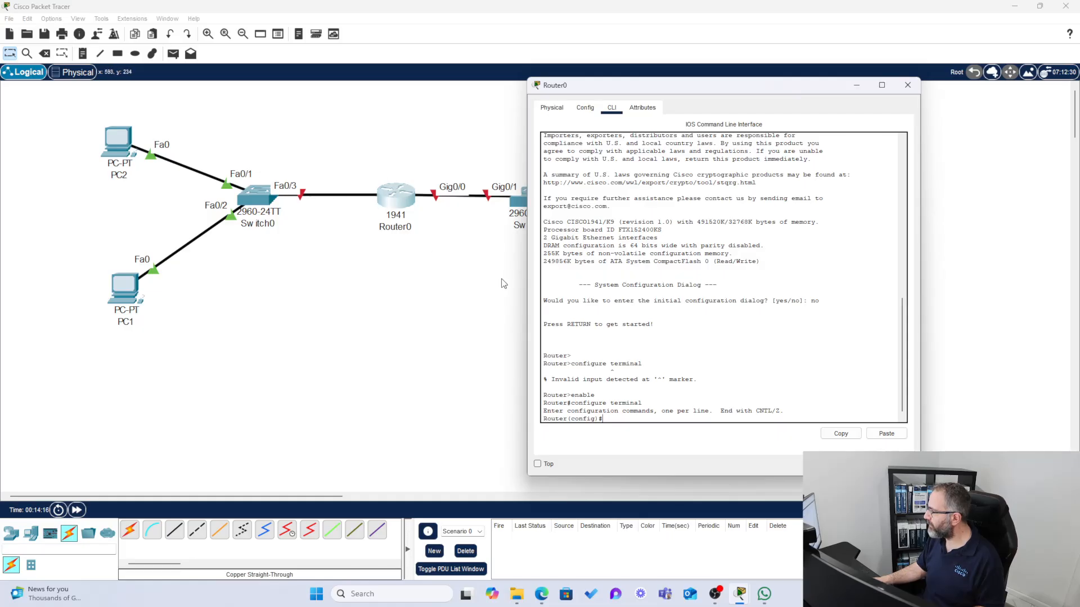
drag(618, 90, 606, 65)
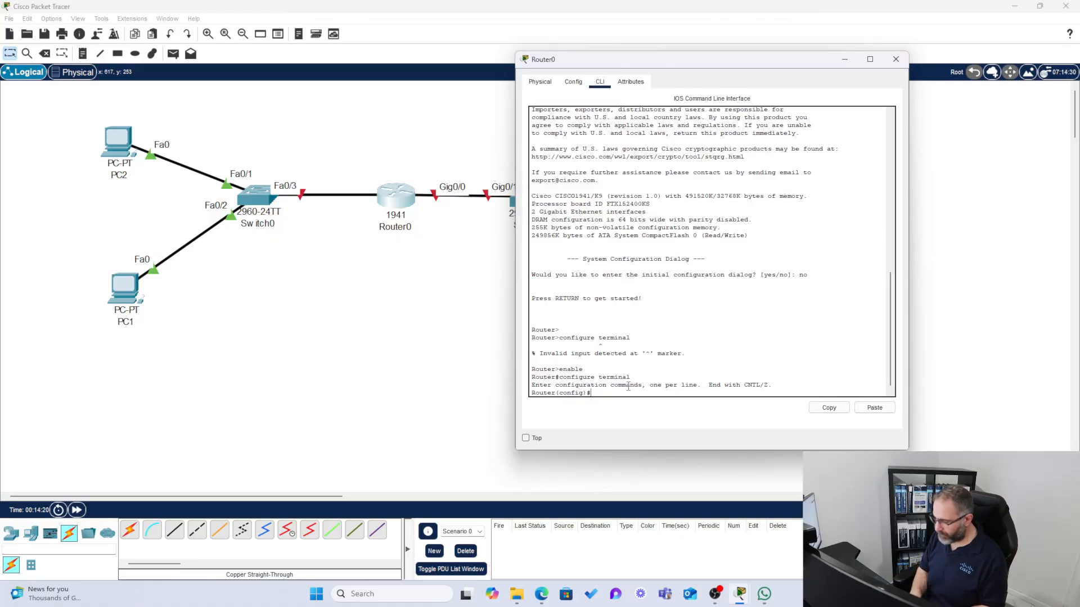
text(interface gig)
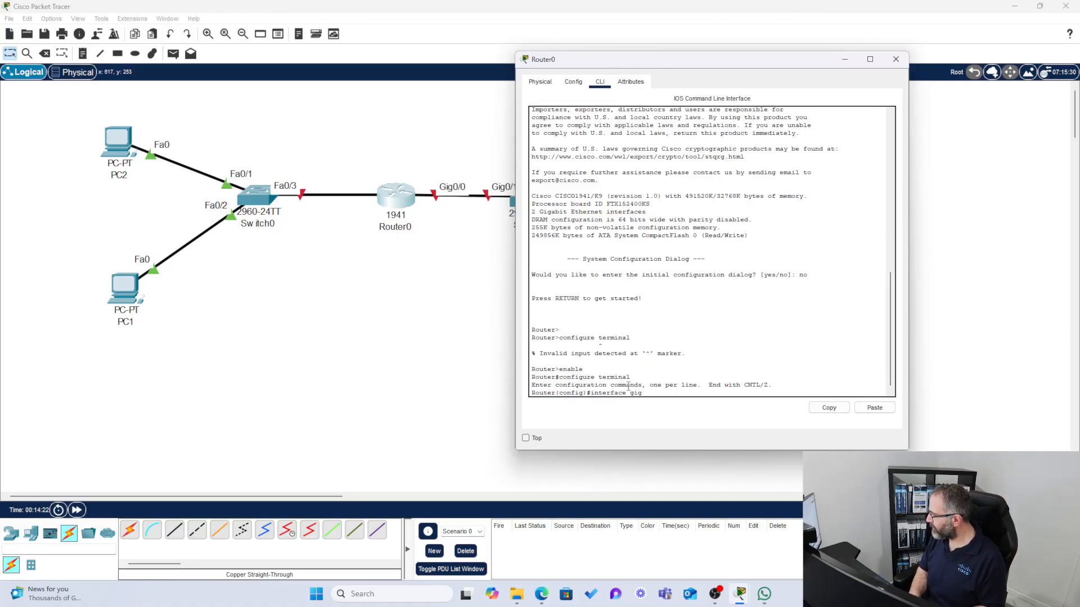
text(/)
key(BackSpace)
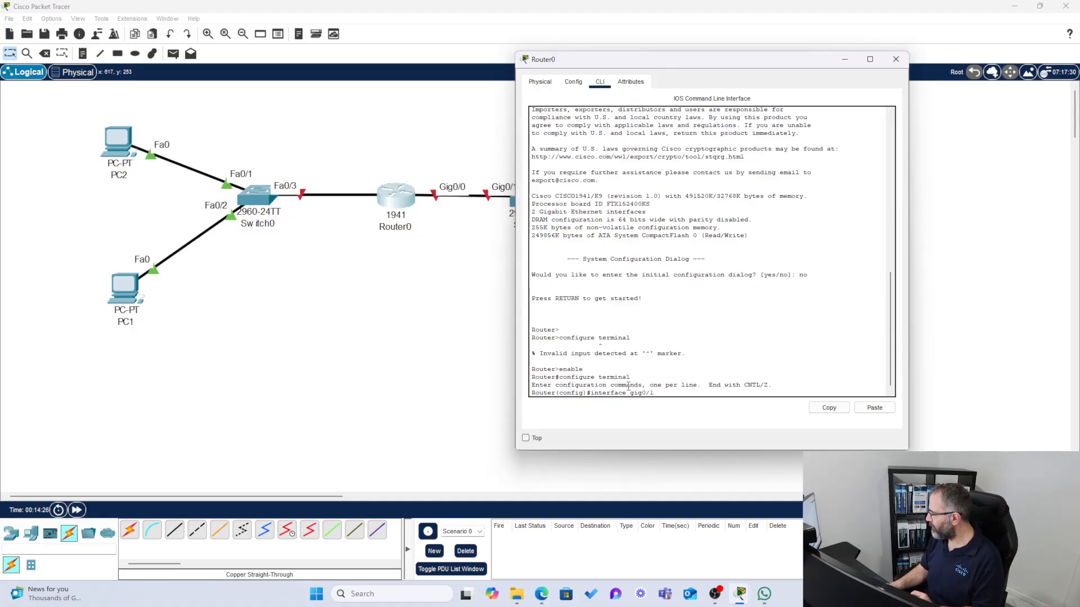
text(1)
key(Return)
Move the Switch0 end of the Router0 cable to port GigabitEthernet0/1 and close the Router0 window.
click(335, 176)
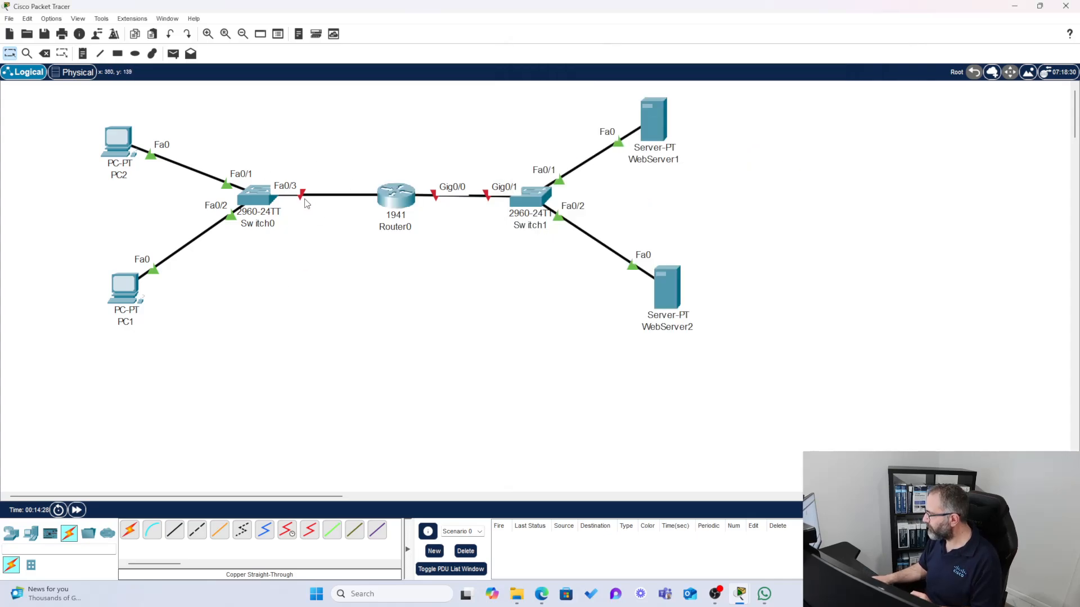
click(267, 196)
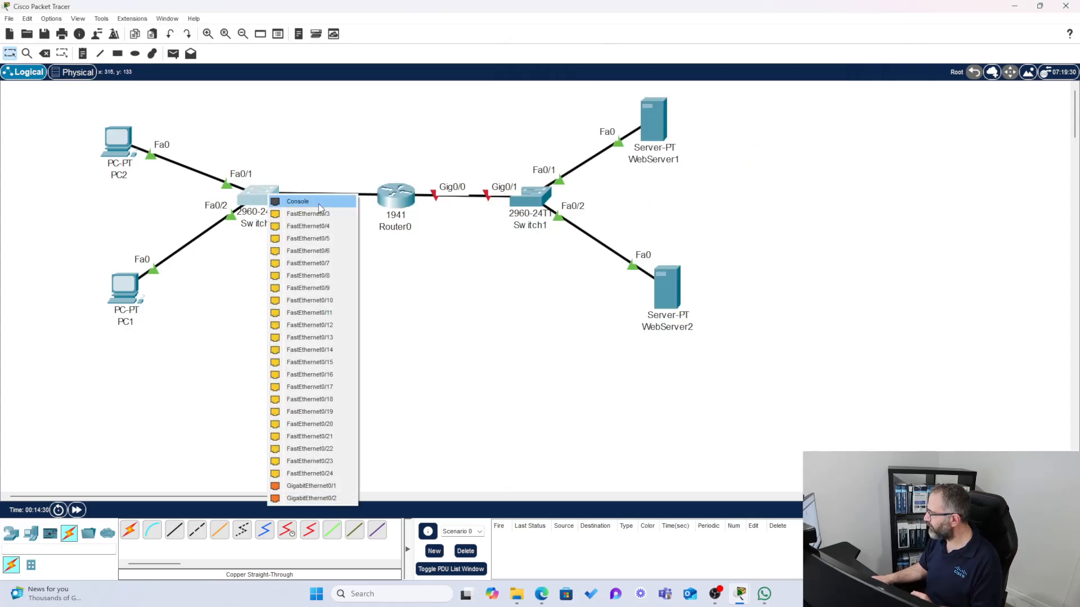
click(333, 485)
click(388, 200)
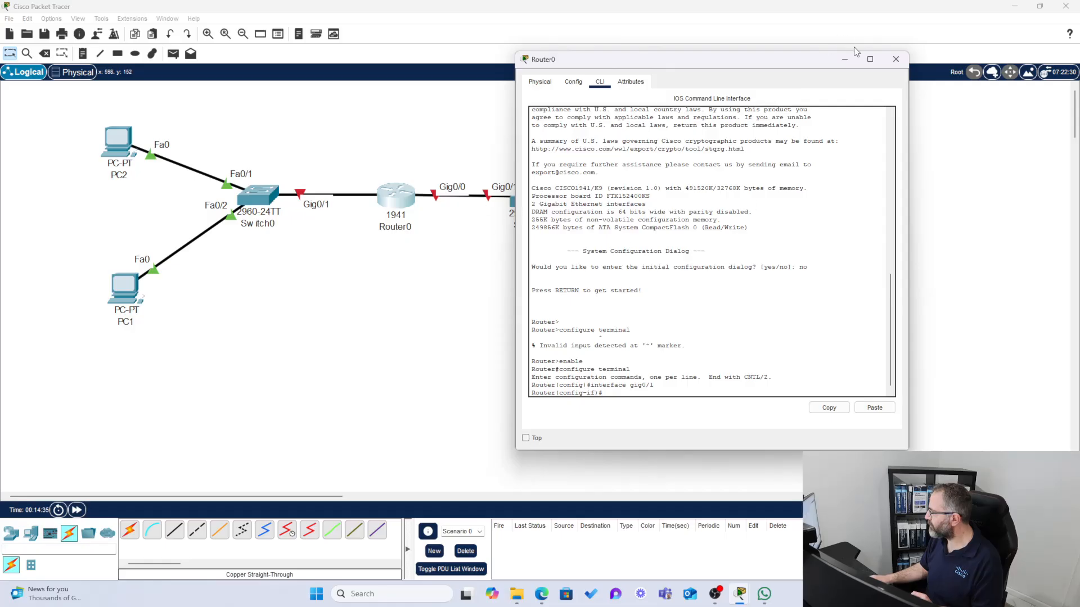
click(896, 59)
Delete the cable between Switch0 and Router0 while keeping the router itself.
click(44, 54)
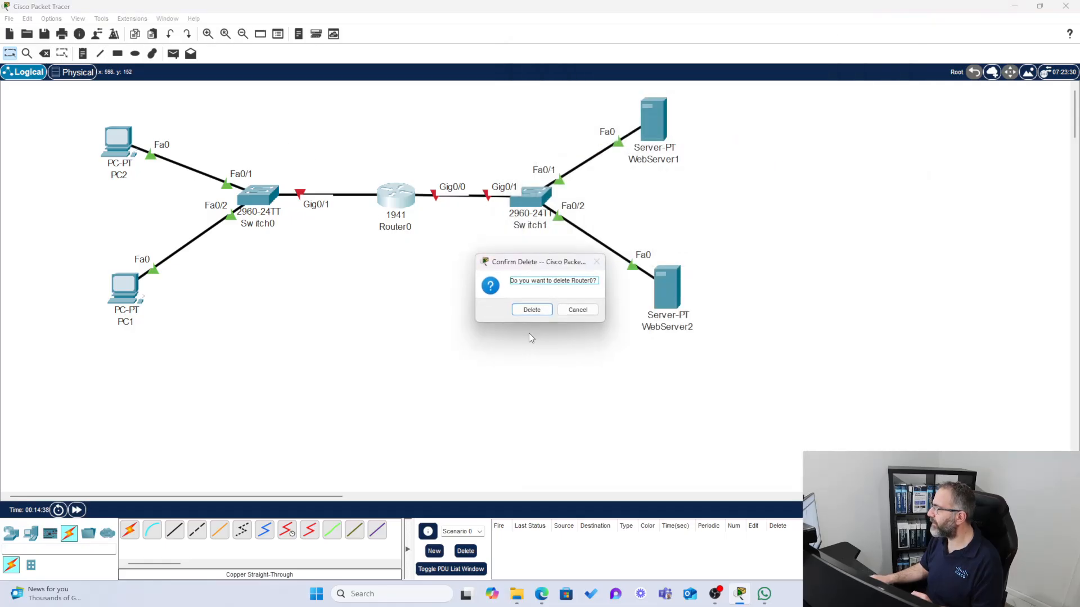
click(578, 310)
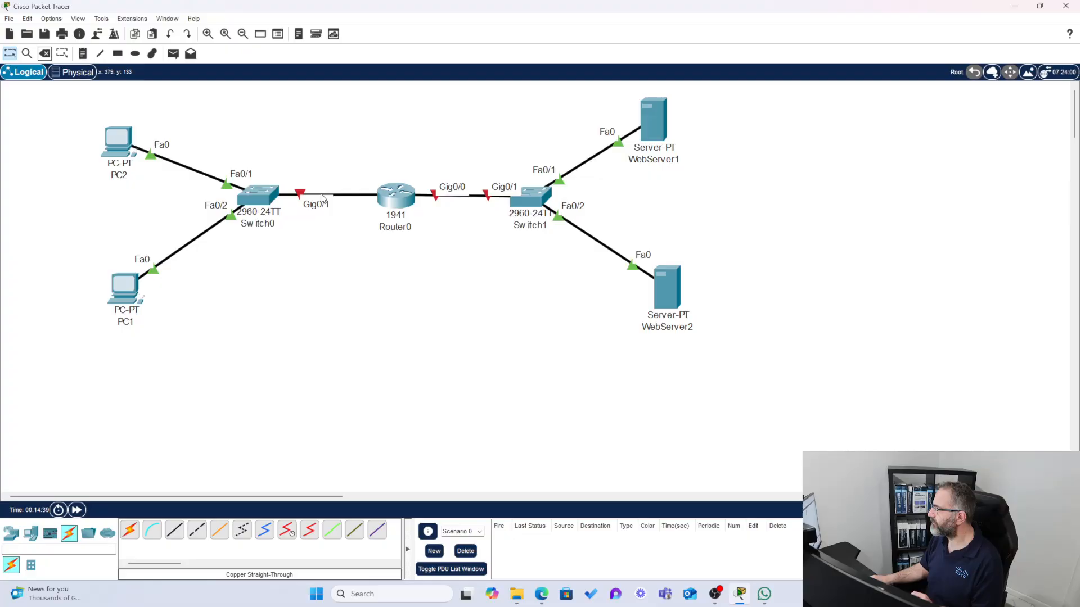
click(44, 53)
click(348, 196)
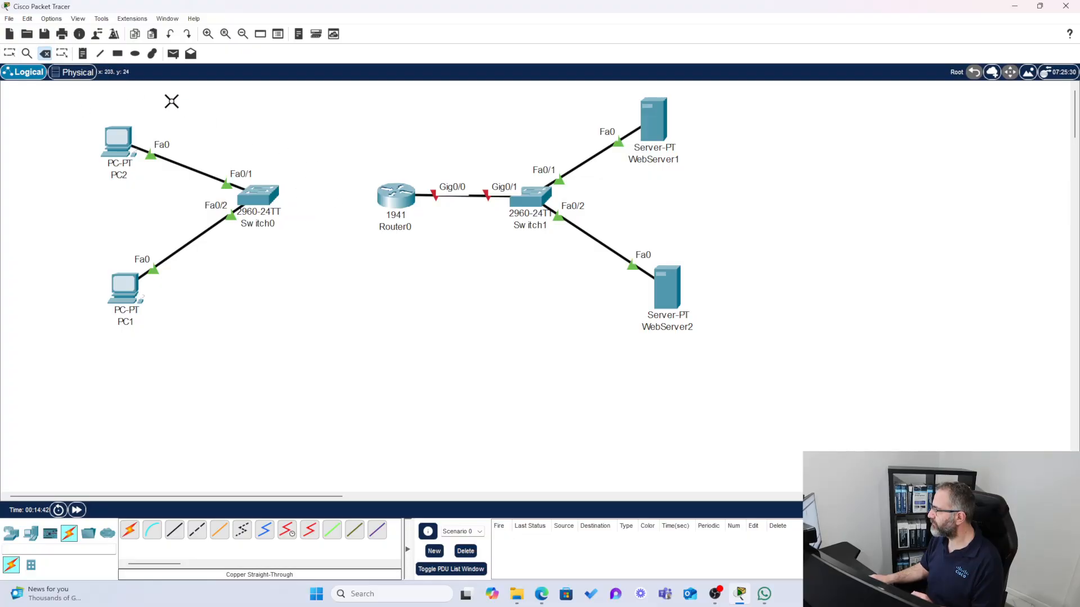
Connect Switch0 GigabitEthernet0/1 to Router0 GigabitEthernet0/1 with a copper straight-through cable.
click(174, 530)
click(262, 195)
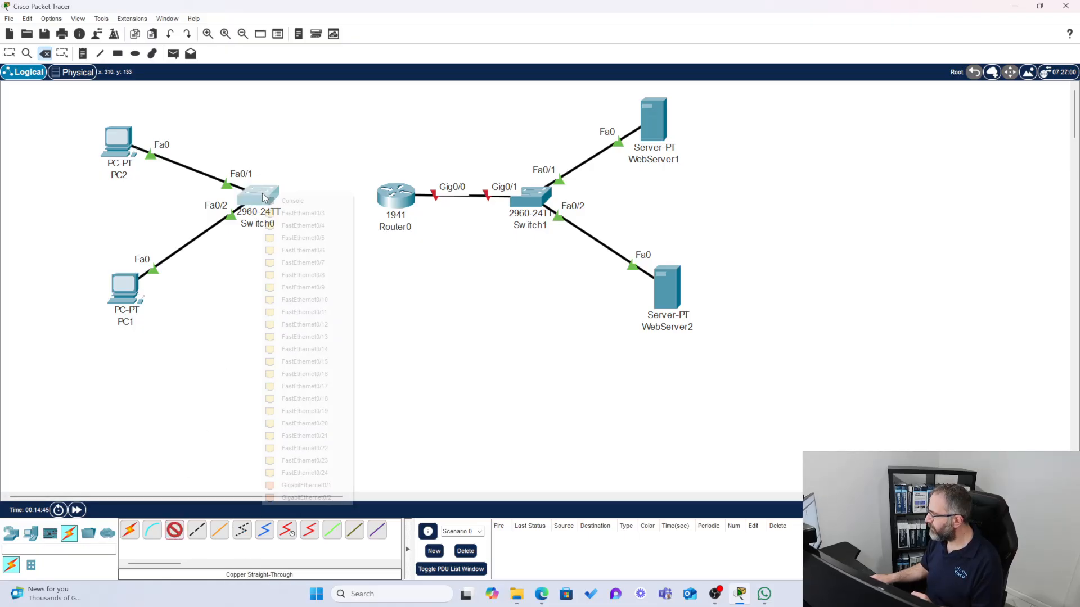
click(336, 484)
click(386, 195)
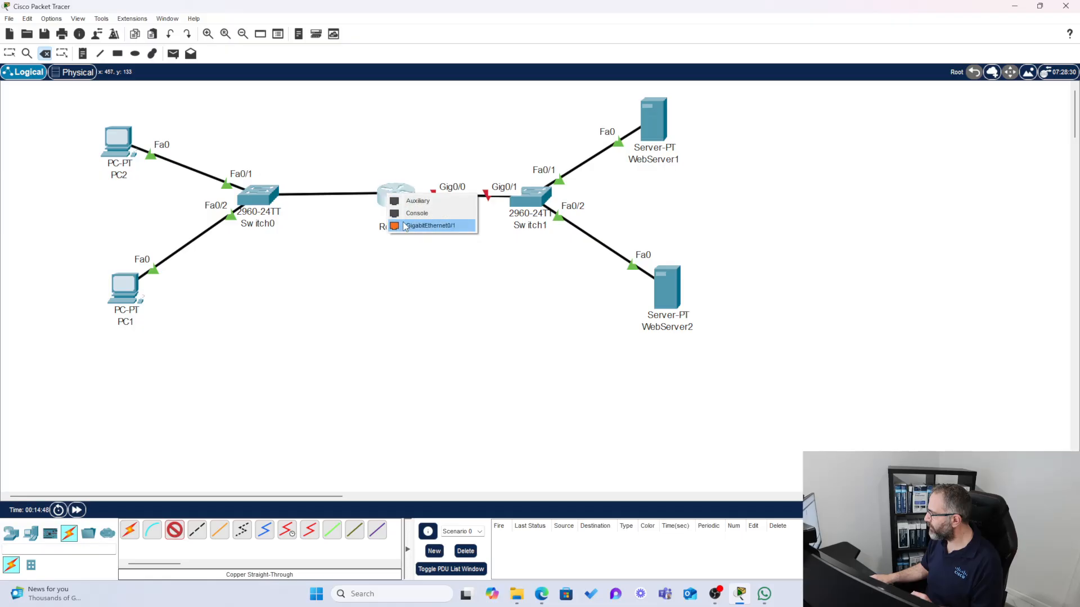
click(430, 225)
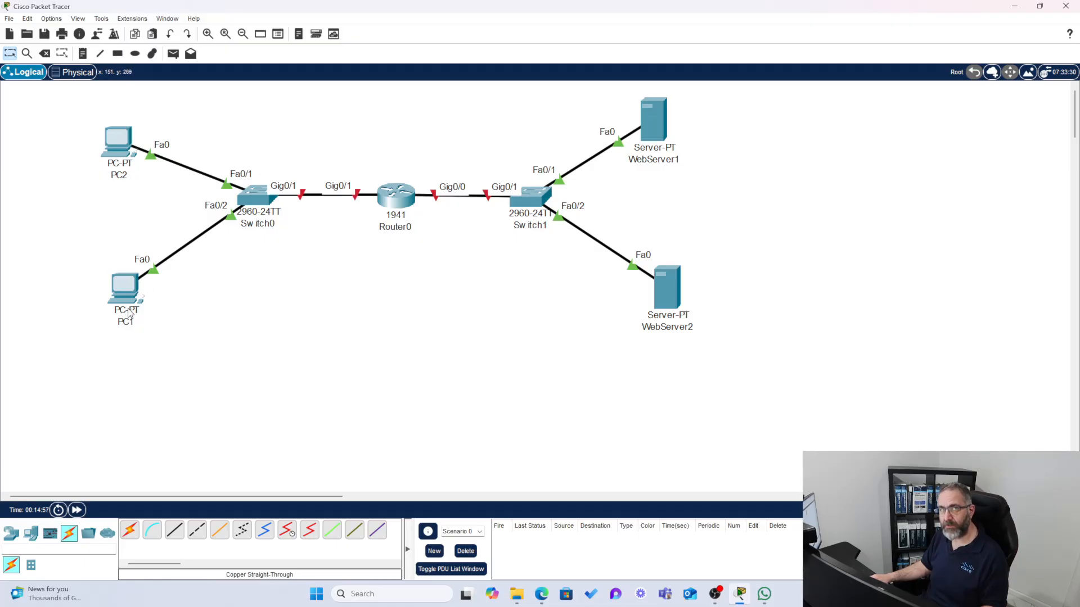
Examine the default gateway in PC2's IP configuration and close the PC2 window.
click(116, 142)
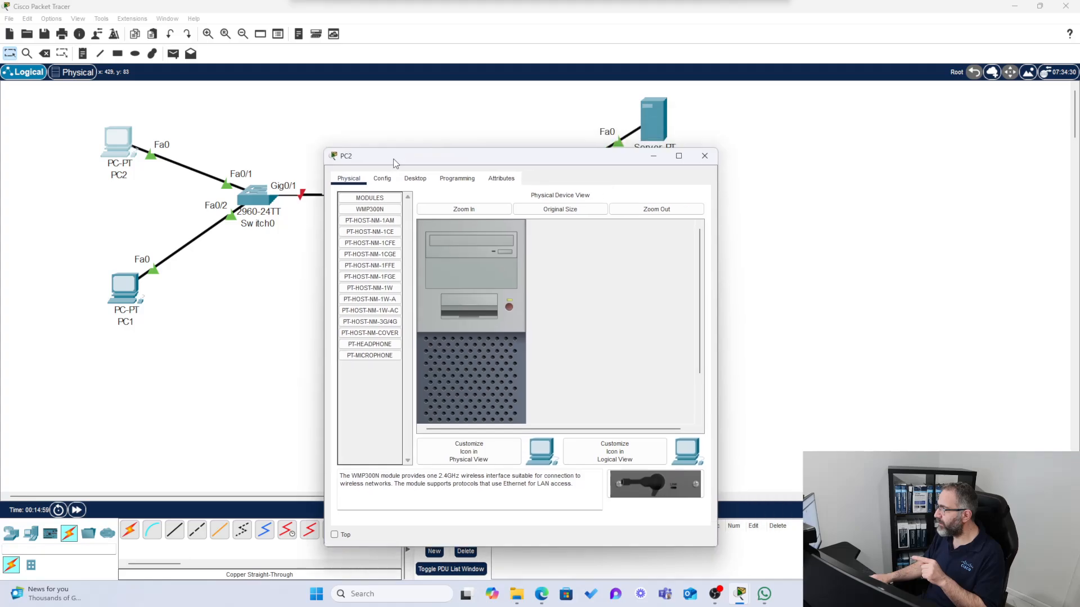
drag(393, 159, 155, 229)
click(178, 249)
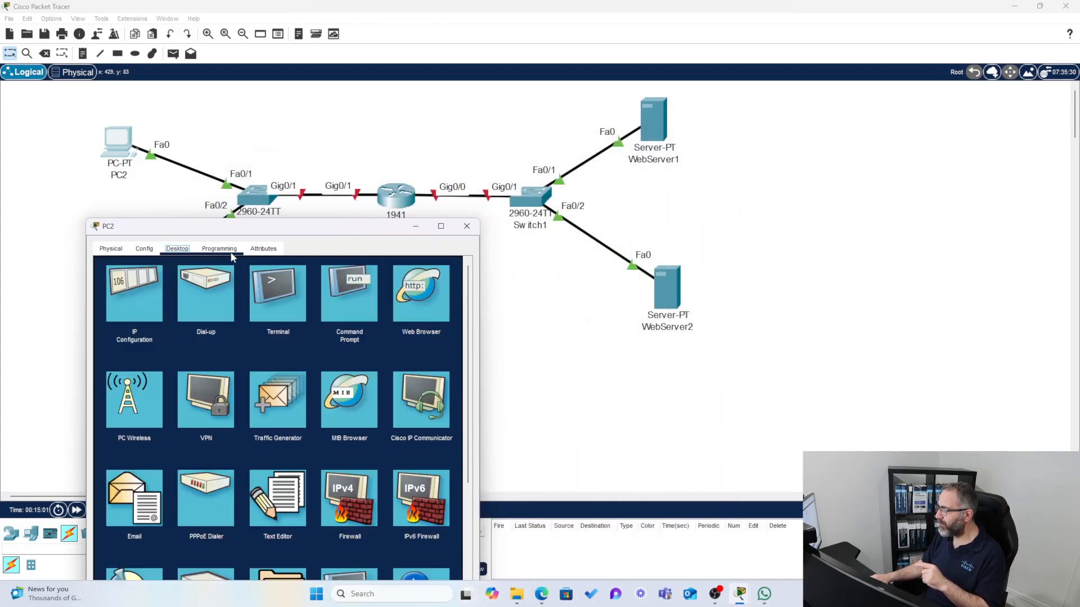
click(134, 293)
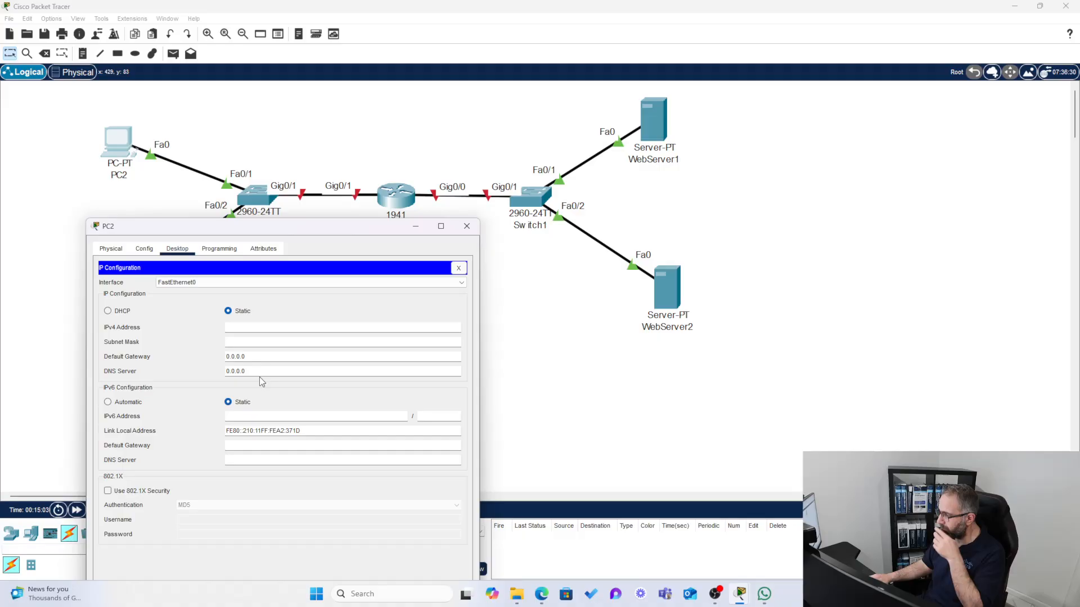
drag(245, 357, 216, 356)
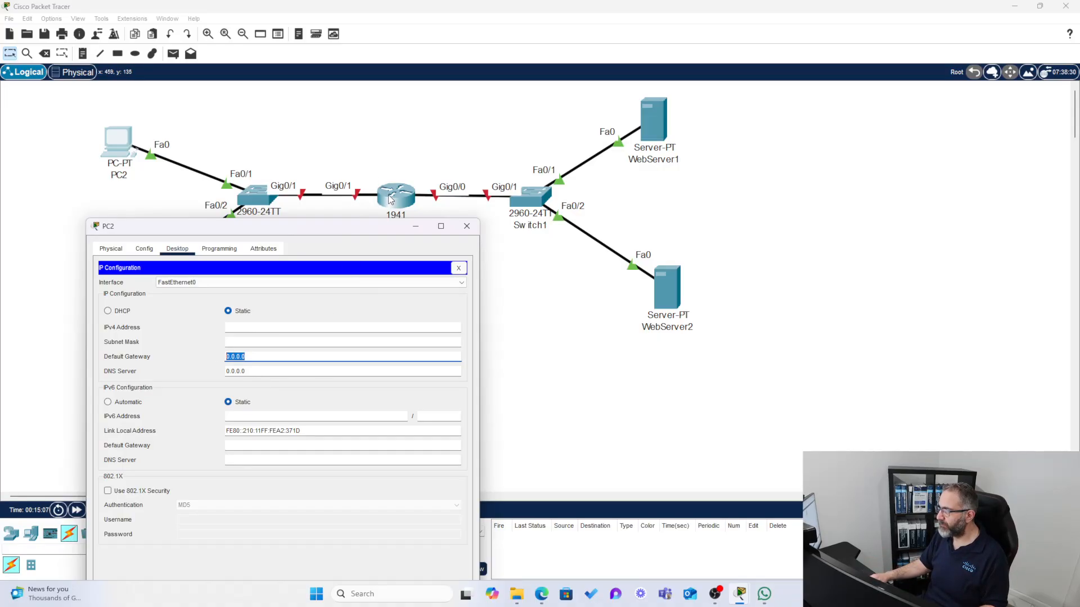
key(alt+Tab)
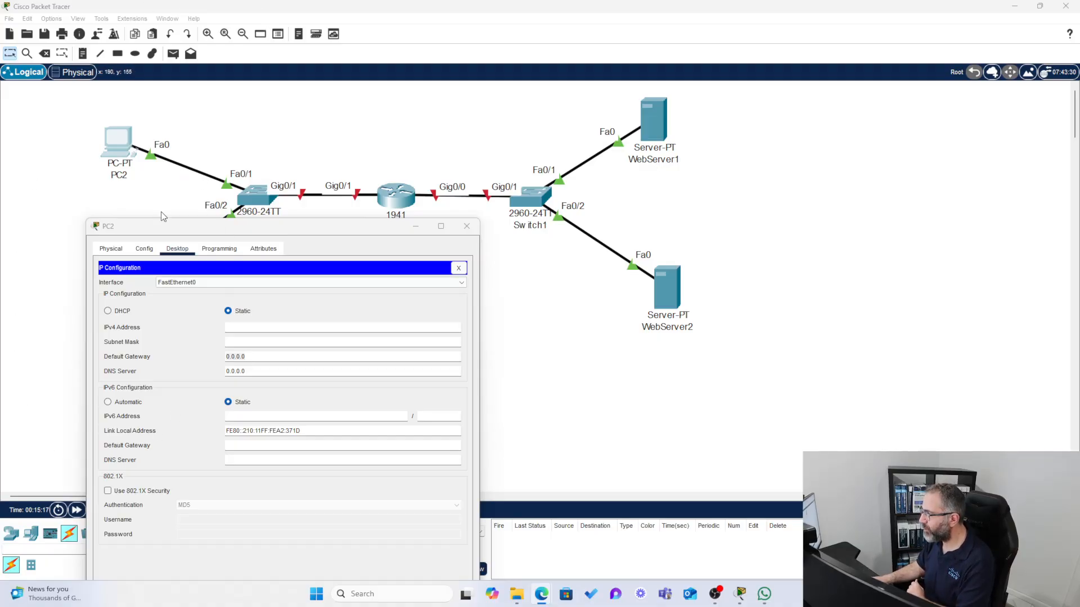
click(467, 226)
Reopen Router0's command line, review the interface gig0/1 entry and move the window off the topology.
click(396, 196)
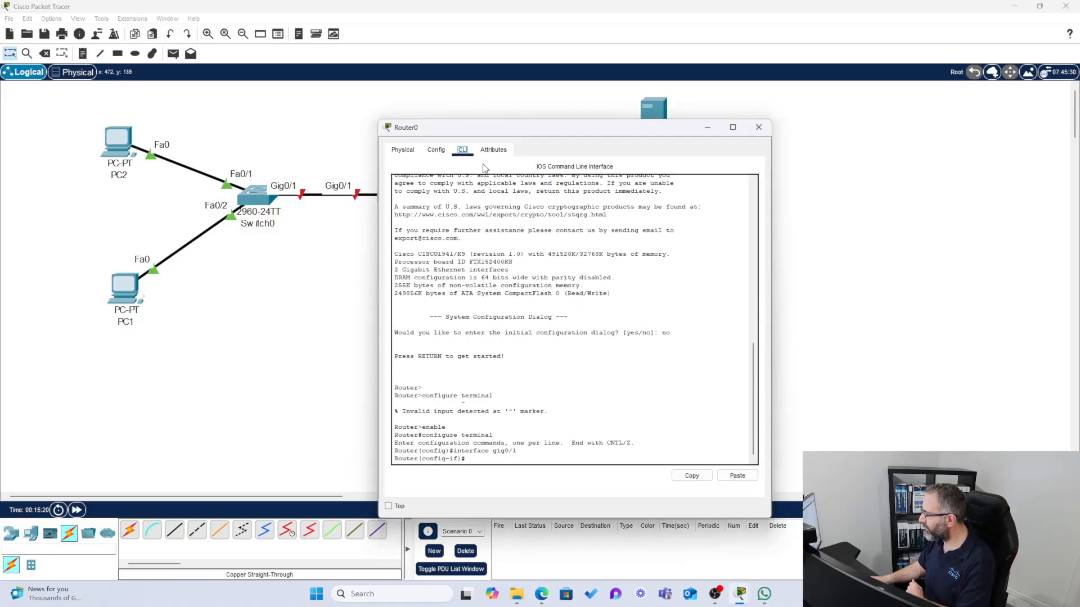
drag(484, 133, 459, 54)
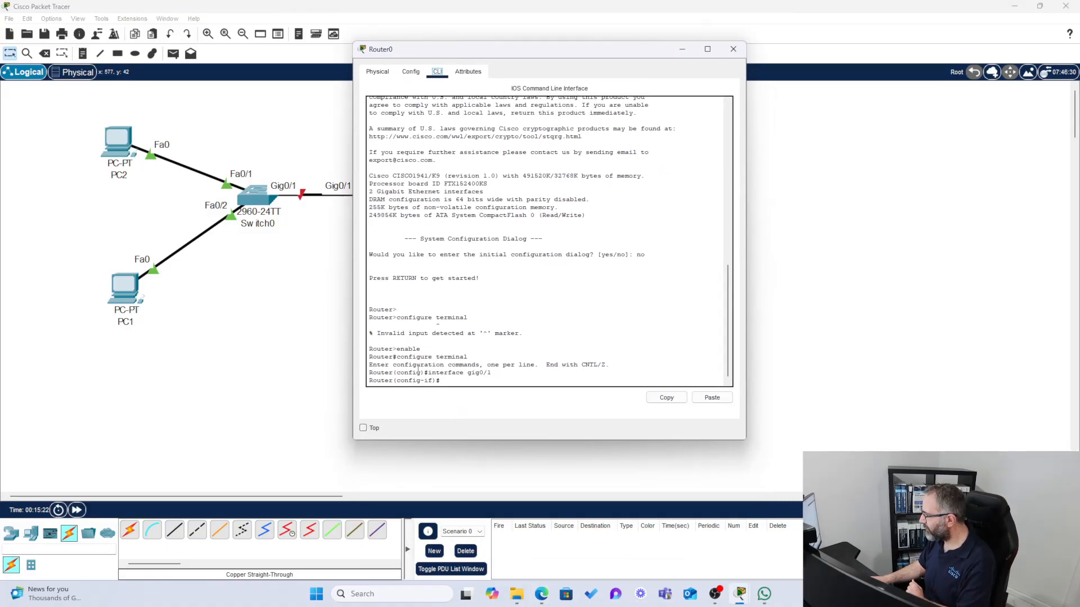
drag(439, 373, 492, 373)
click(452, 381)
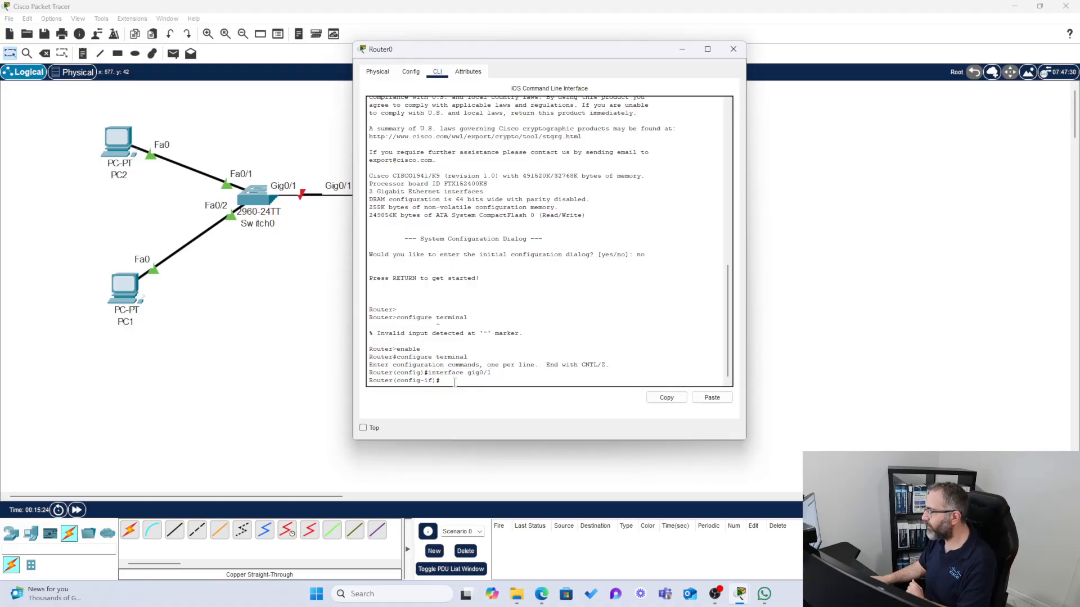
drag(471, 48, 632, 60)
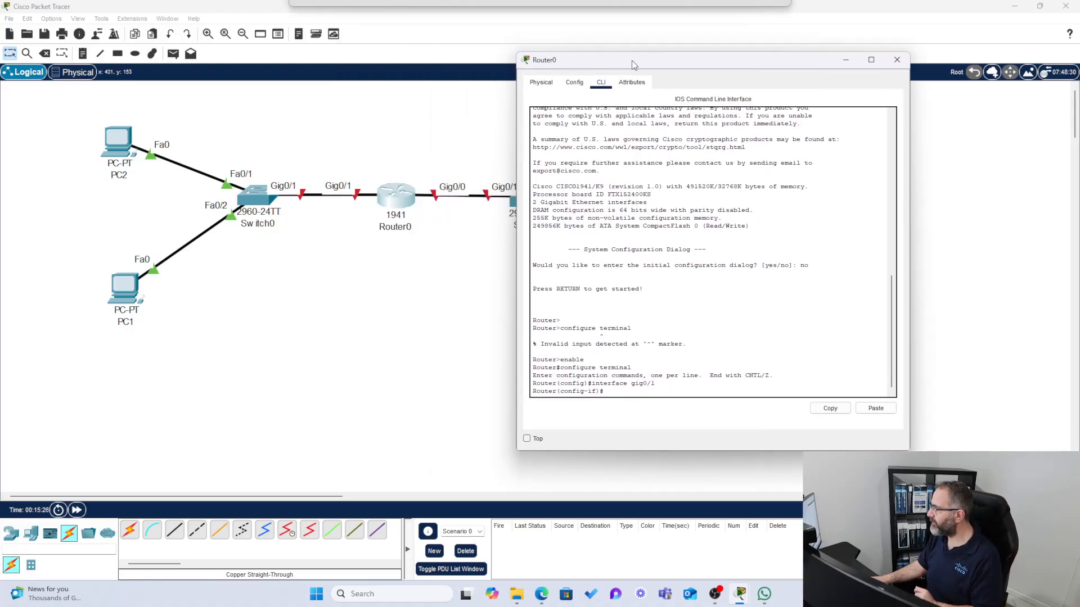
Add a text note reading "192.168.2.1 255.255.255.0" above Router0's link to Switch0.
click(82, 54)
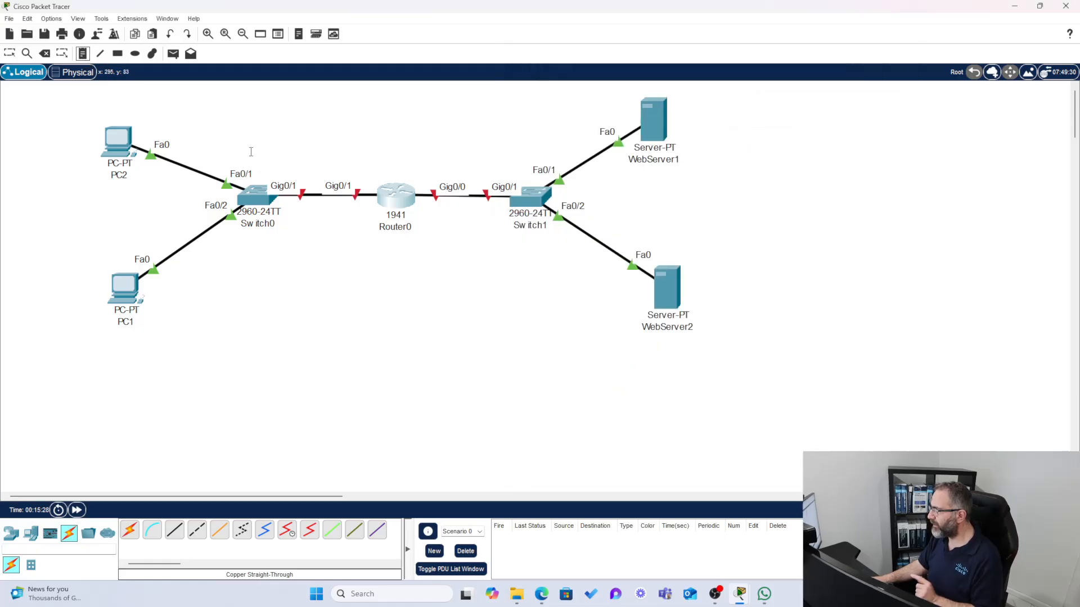
click(349, 165)
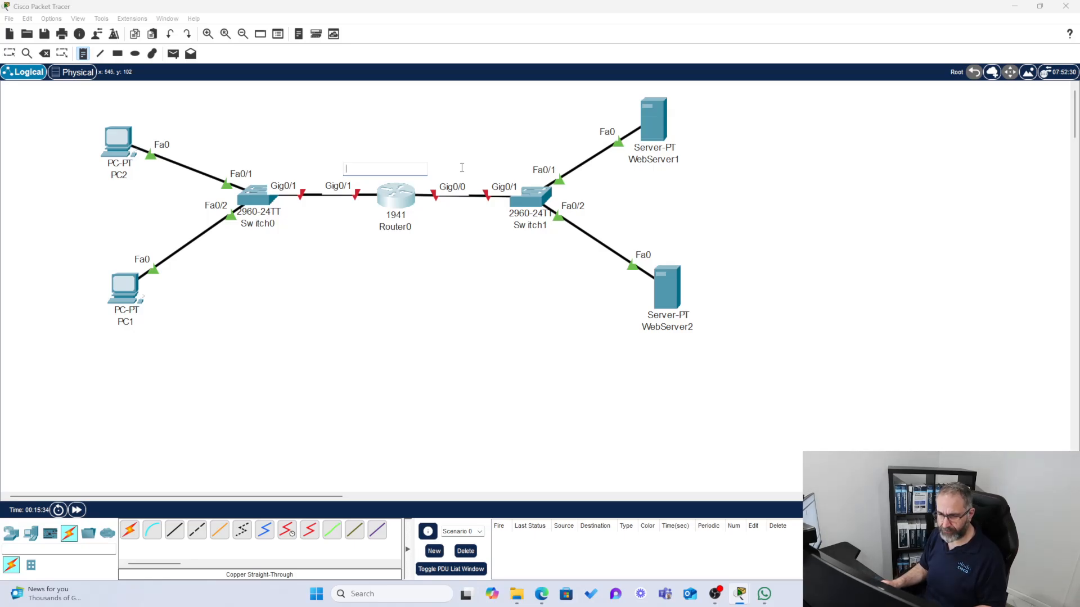
text(192.168.02)
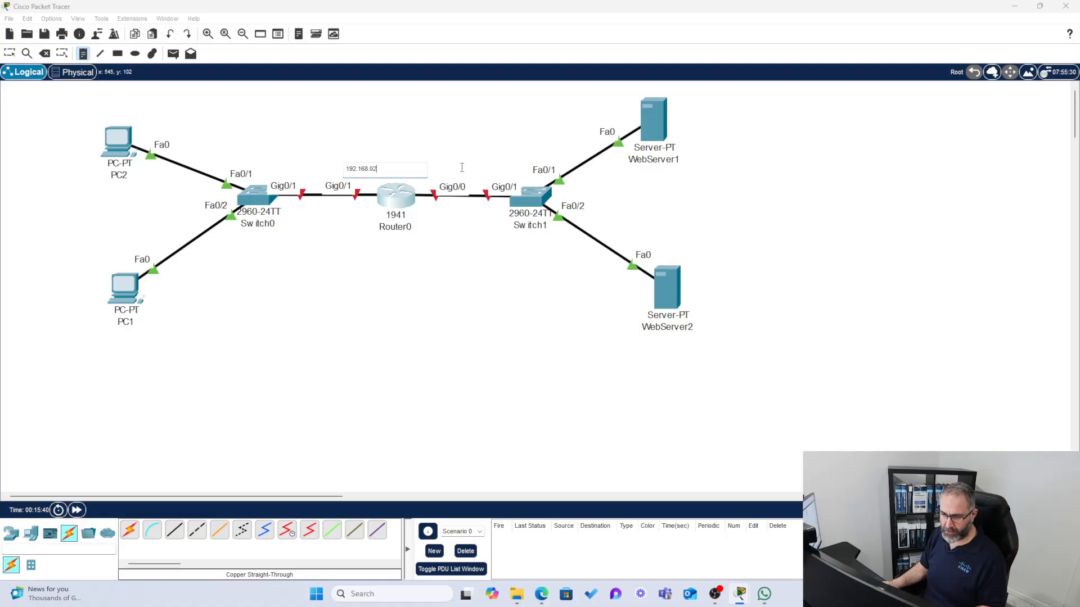
key(BackSpace)
key(BackSpace)
text(2.1)
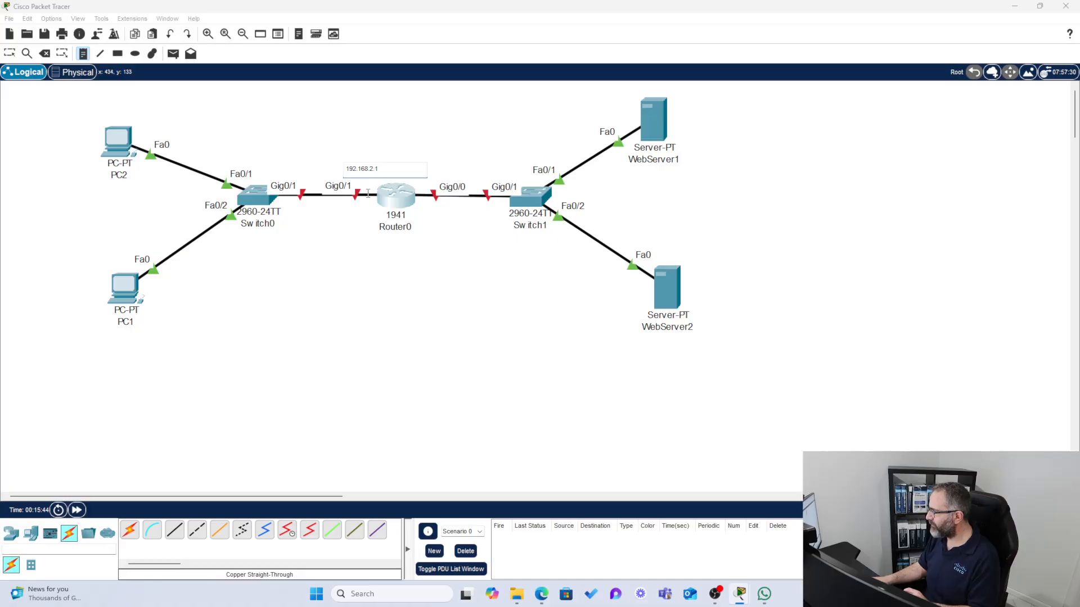
text( 255.255)
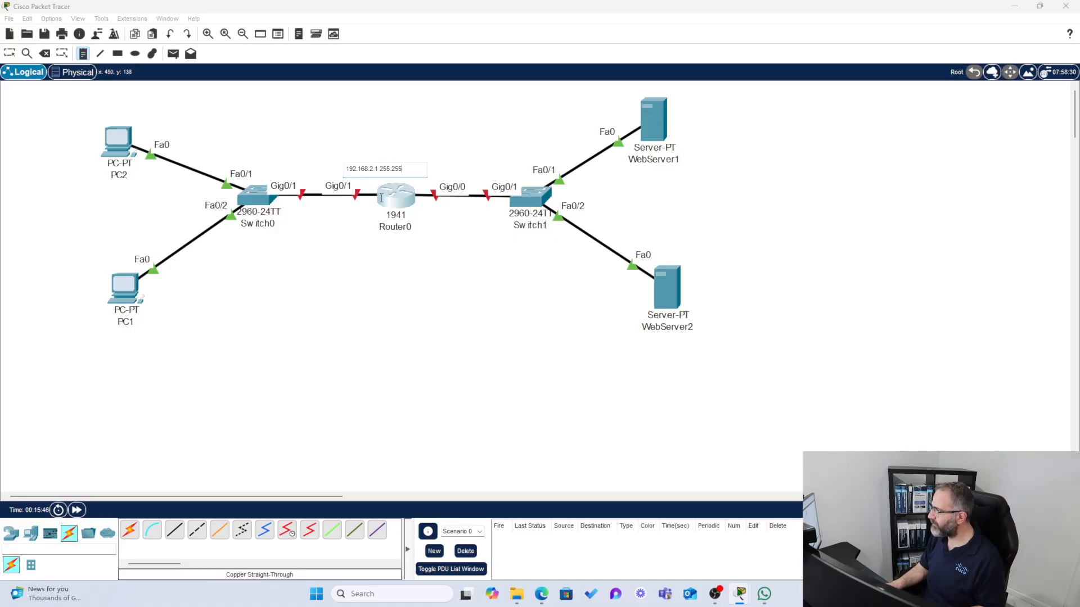
text(.255.0)
click(353, 263)
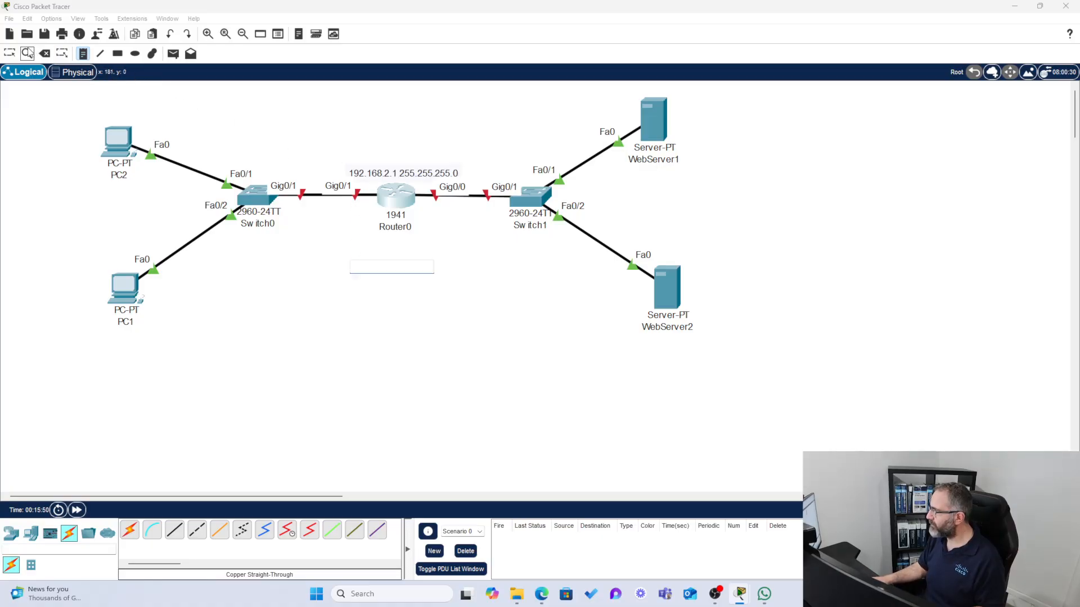
Move the 192.168.2.1 note from above Router0 to the empty space below the router.
click(9, 53)
drag(381, 179, 339, 261)
click(349, 267)
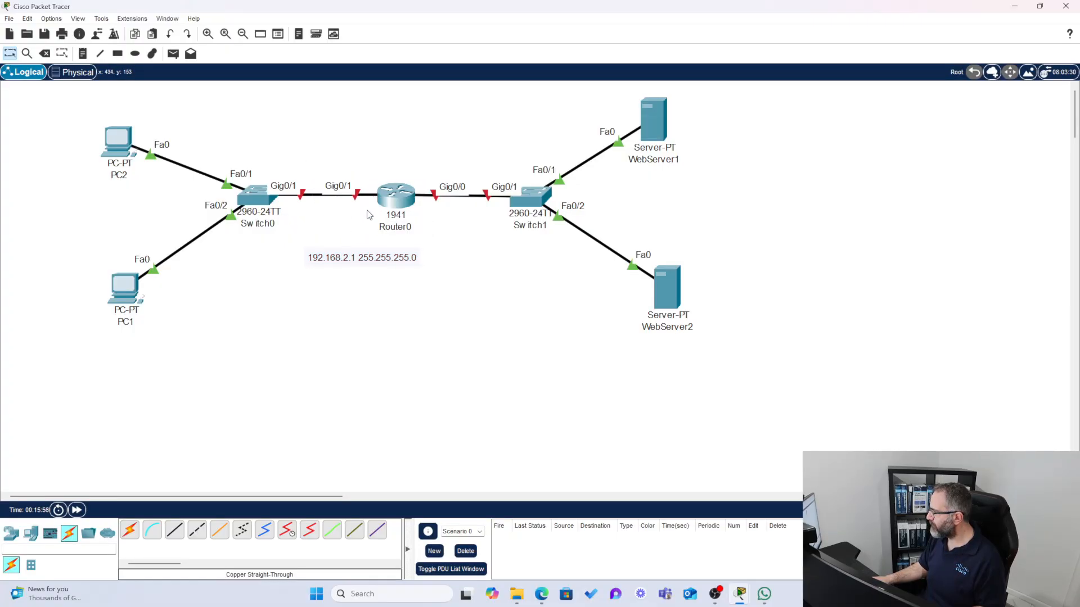
Prefix the address note below Router0 with "Gig0/1-" and shift it slightly to the left.
double_click(311, 254)
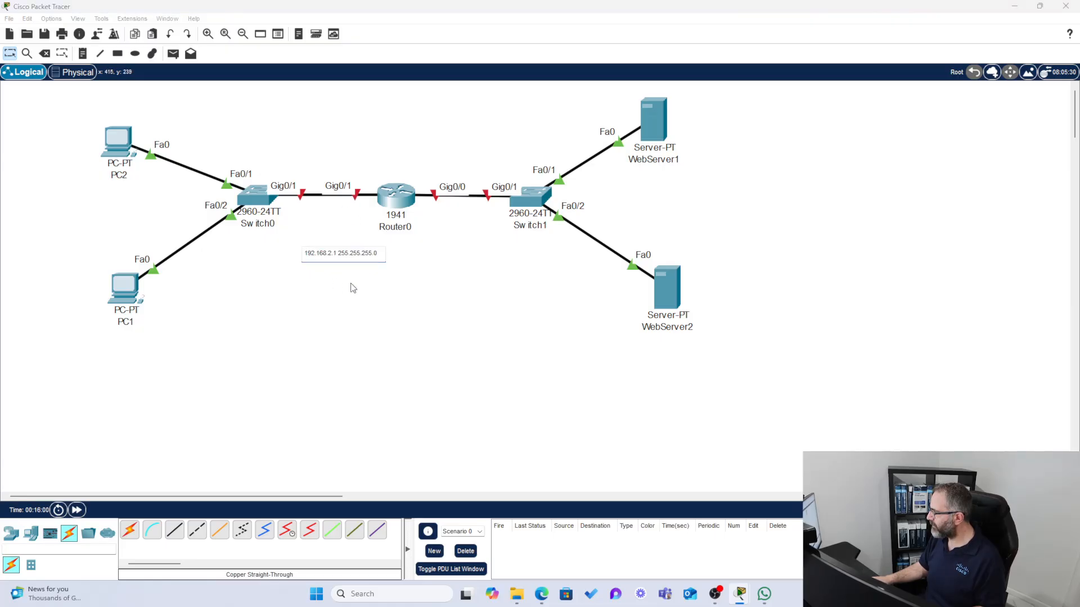
text(Gig)
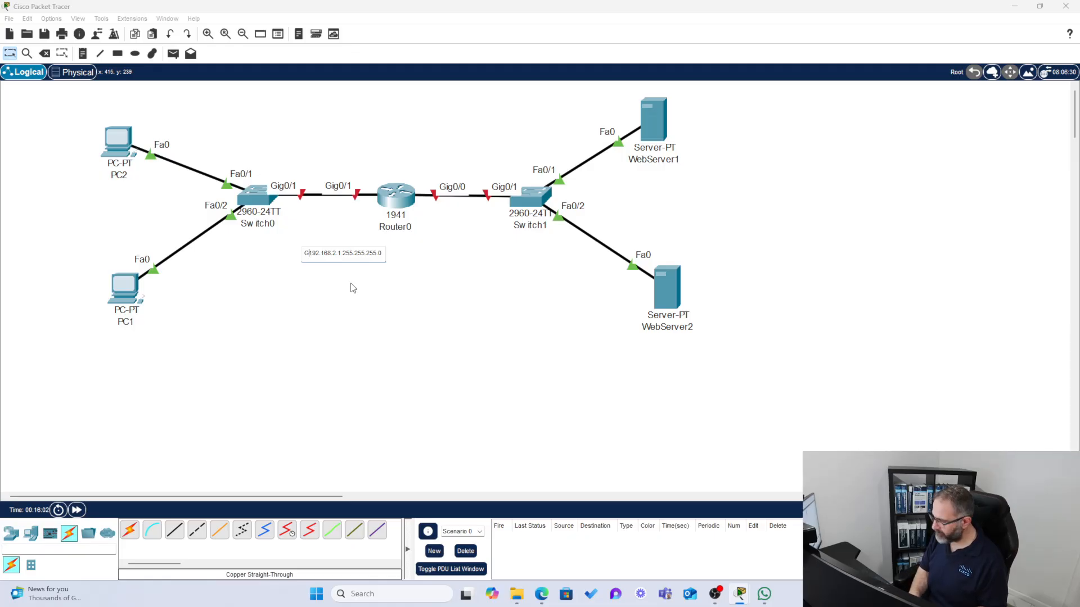
text(0/1 )
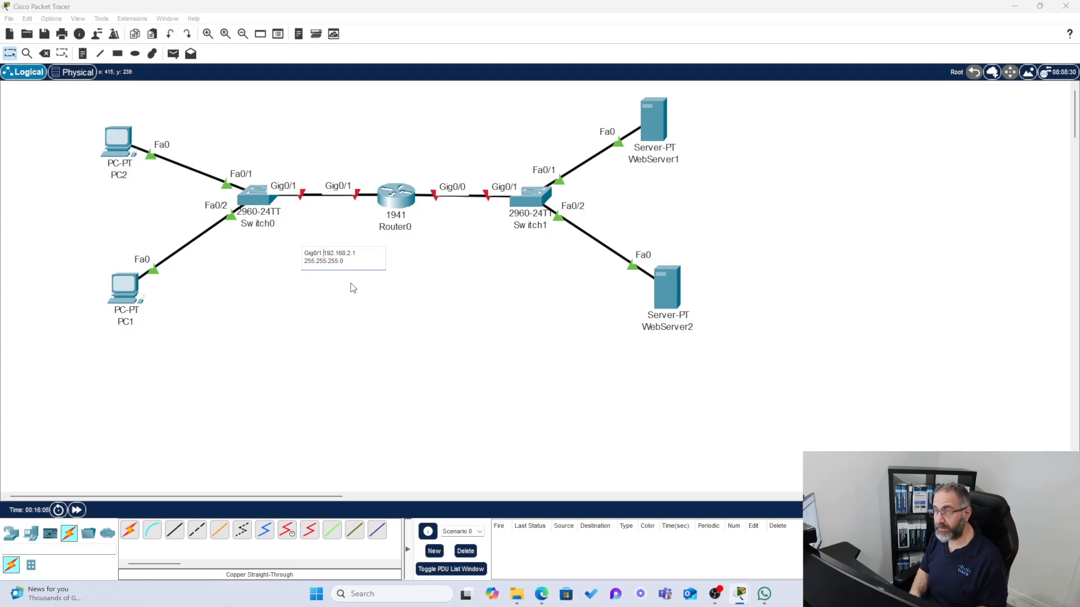
text(-)
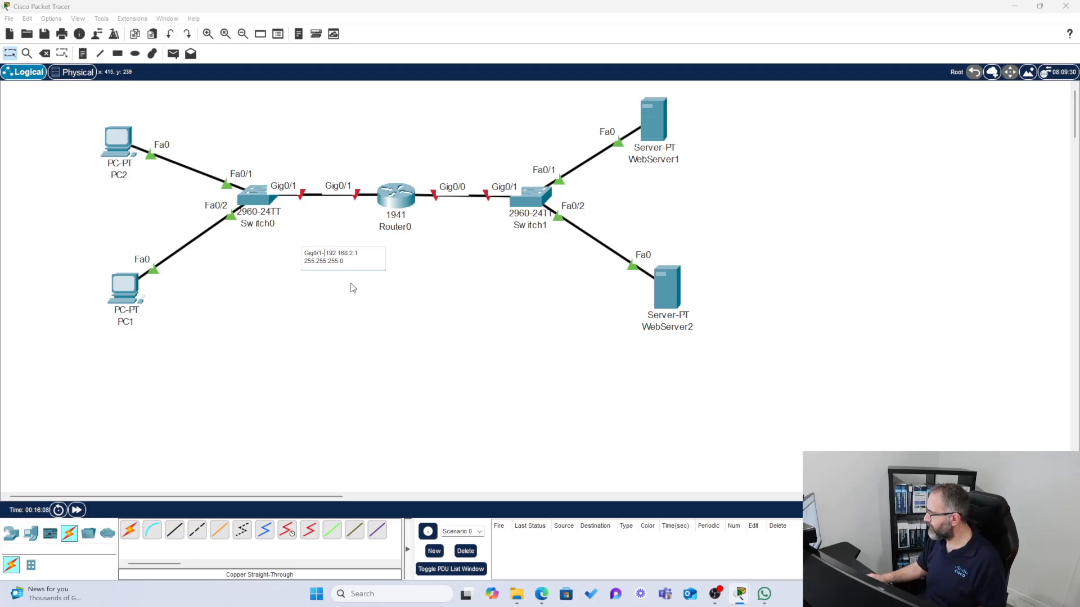
click(352, 287)
drag(347, 263, 332, 263)
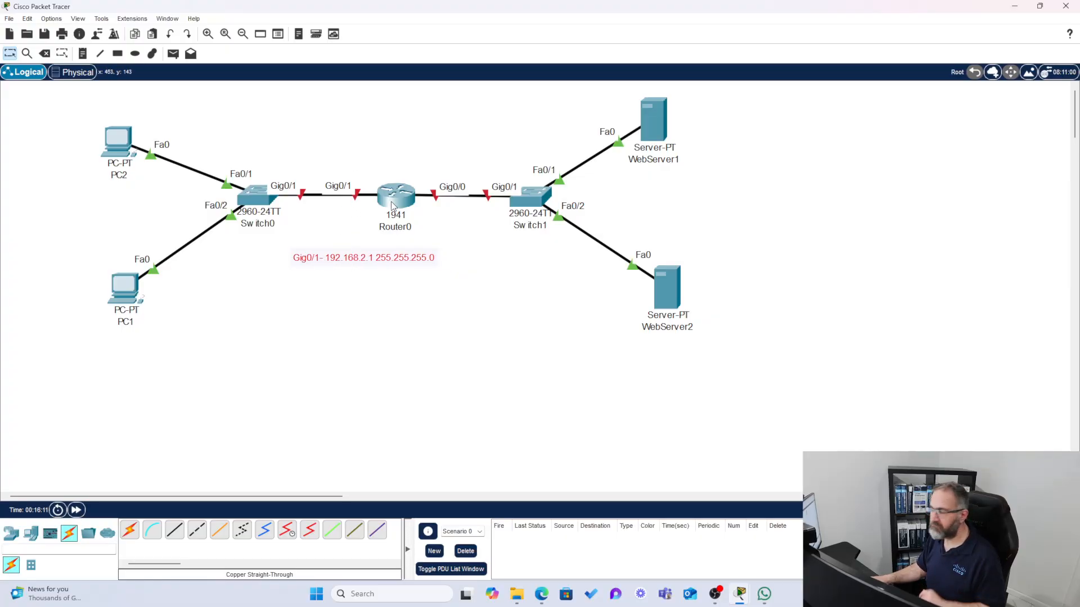
Duplicate the Gig0/1 address note and place the copy above the link between Router0 and Switch1.
click(321, 260)
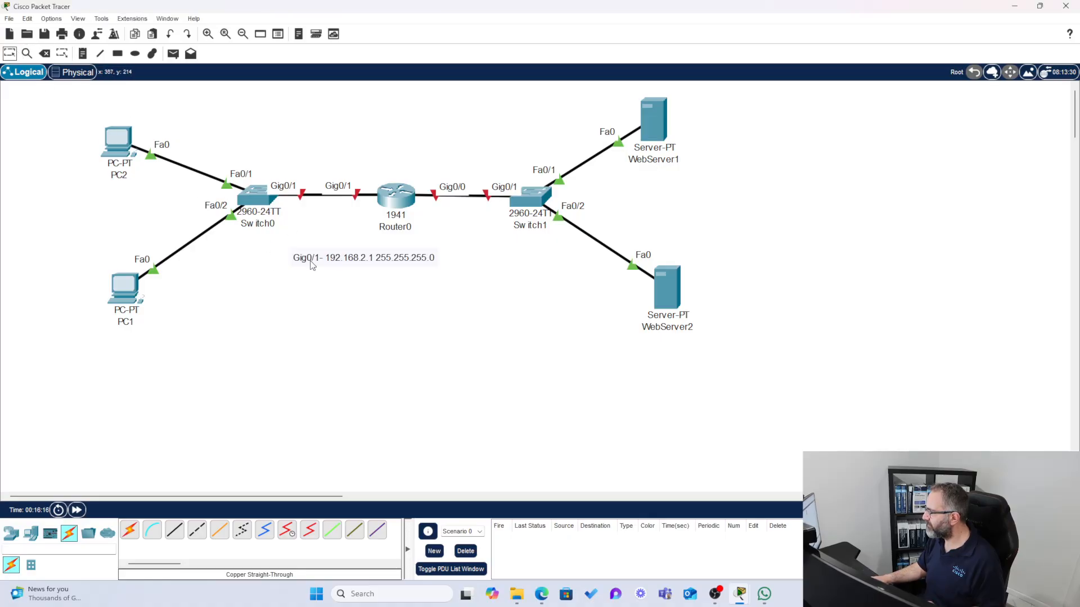
double_click(307, 260)
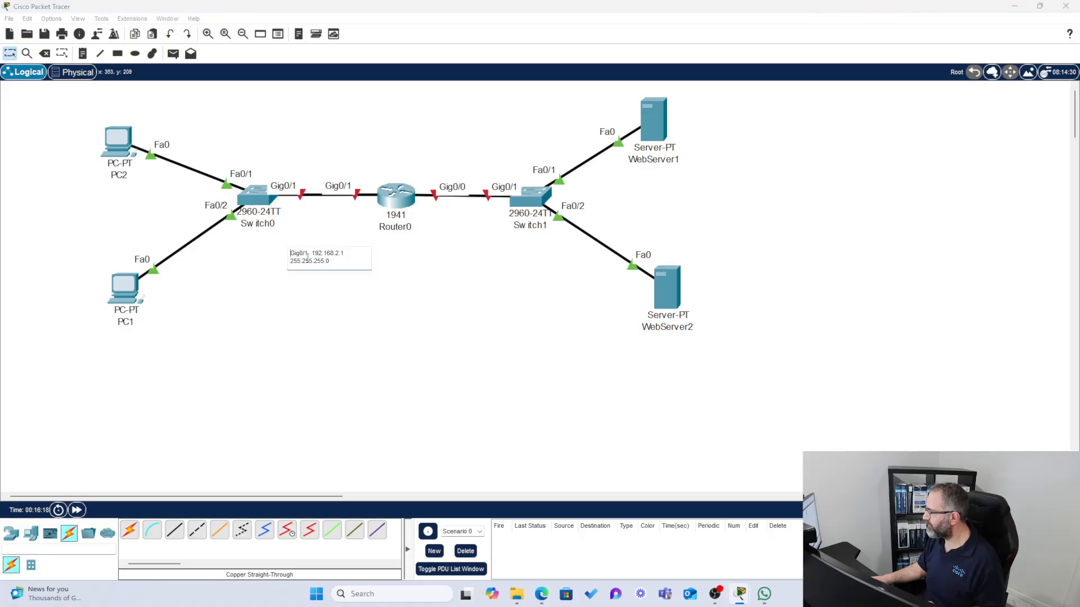
key(ctrl+a)
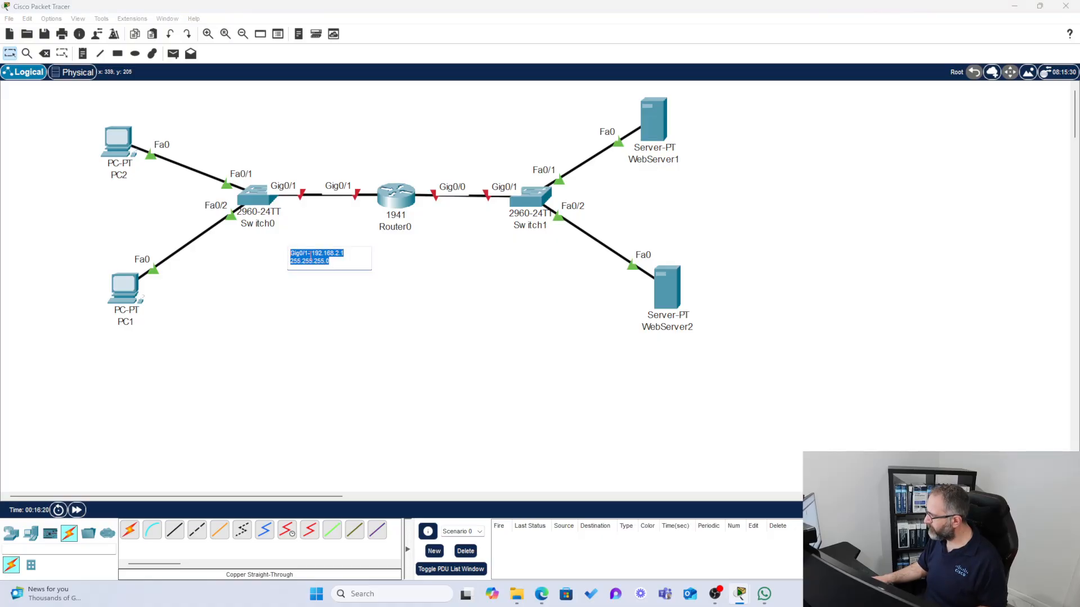
click(27, 19)
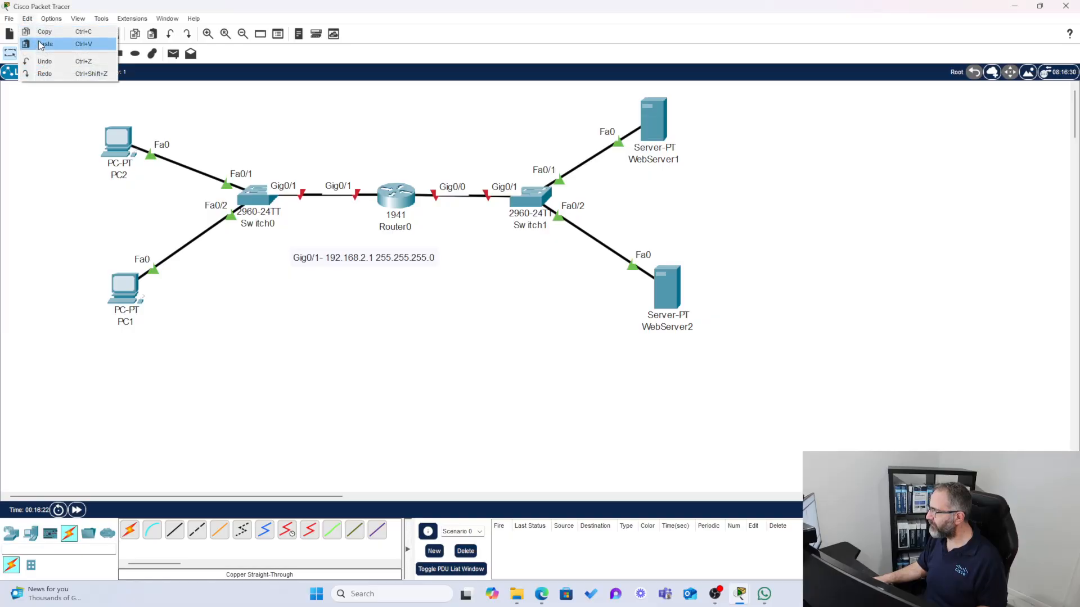
click(38, 31)
click(82, 53)
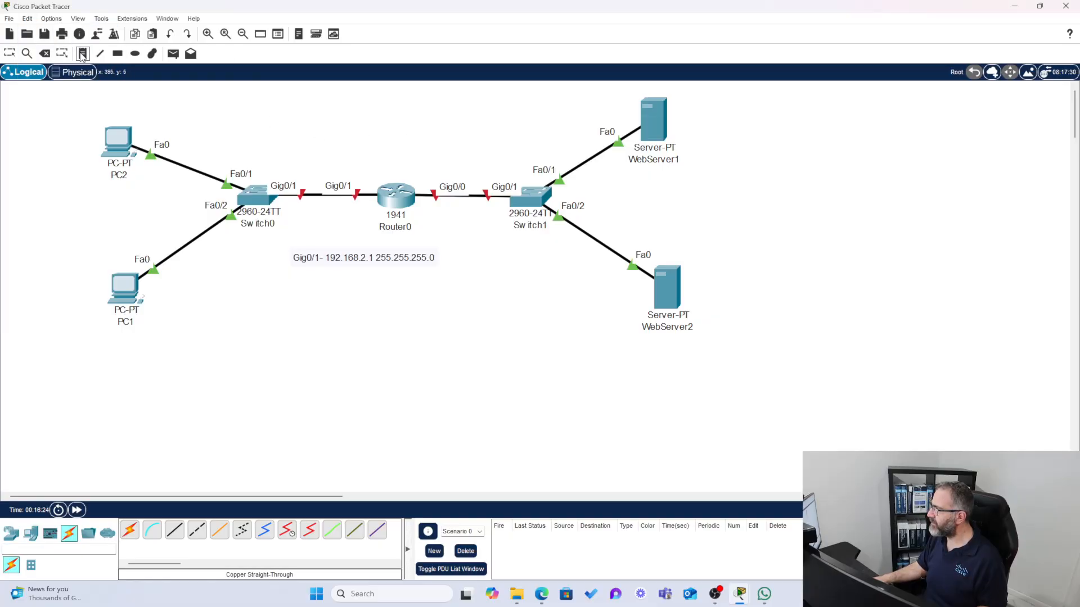
click(408, 158)
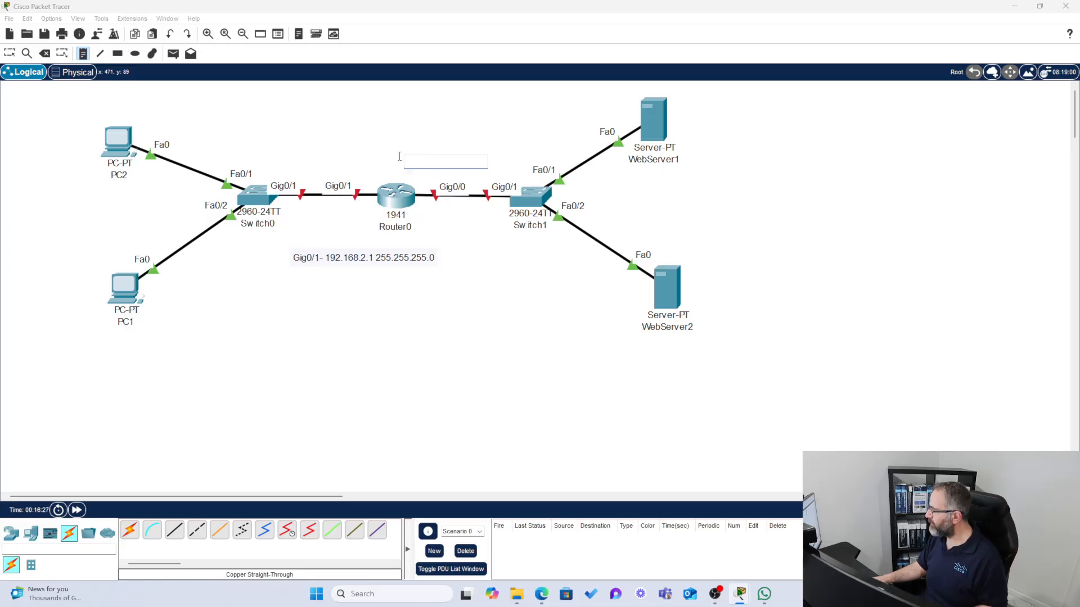
click(27, 19)
click(34, 44)
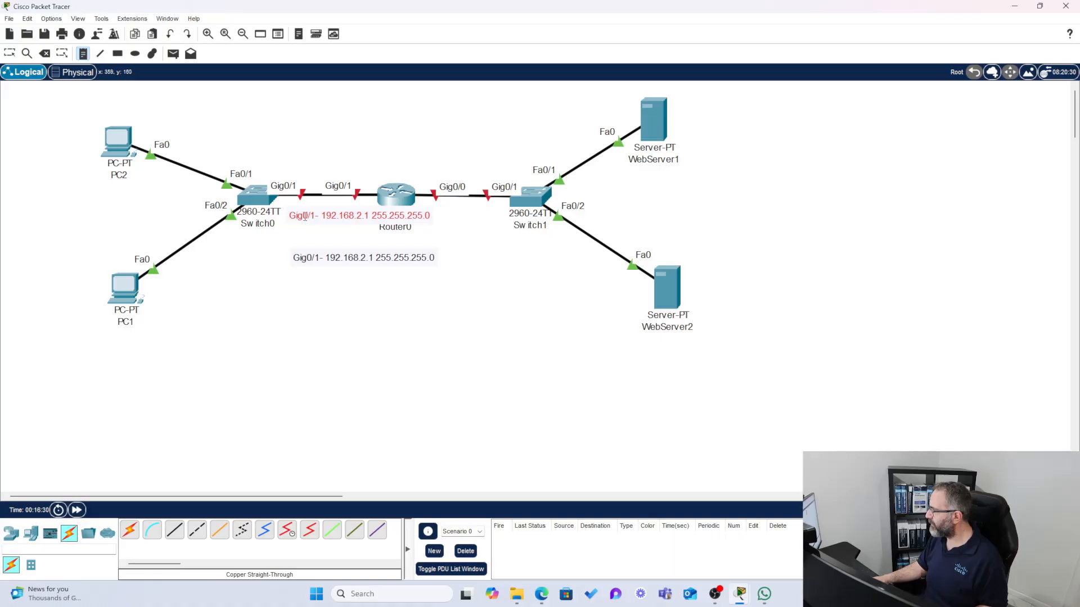
click(9, 53)
drag(304, 216, 405, 155)
Change the copied note above Router0 to read "Gig0/0- 192.168.1.1 255.255.255.0".
double_click(421, 156)
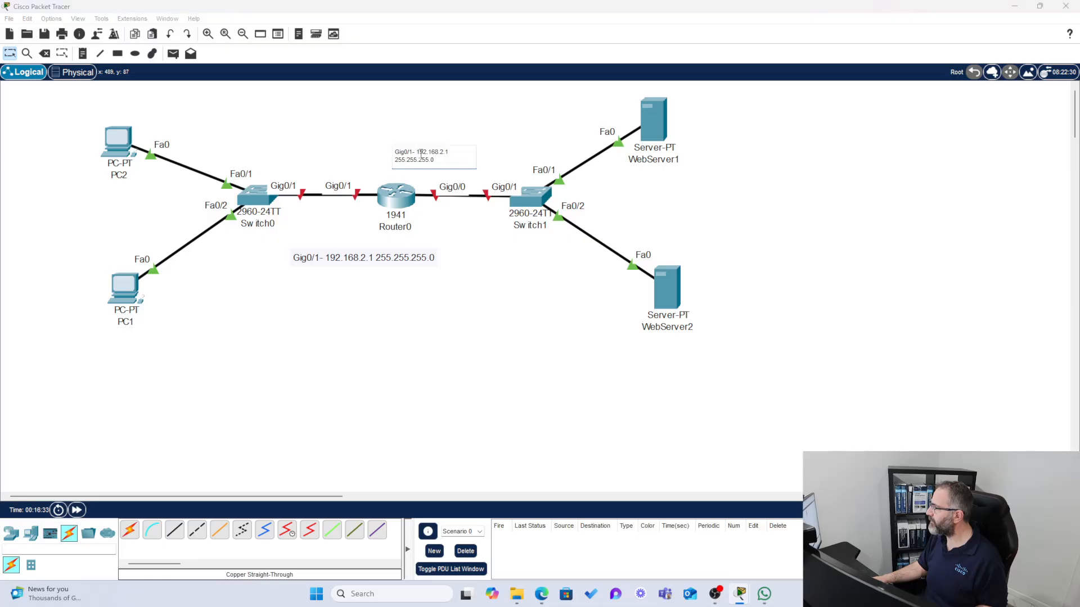
text(=0)
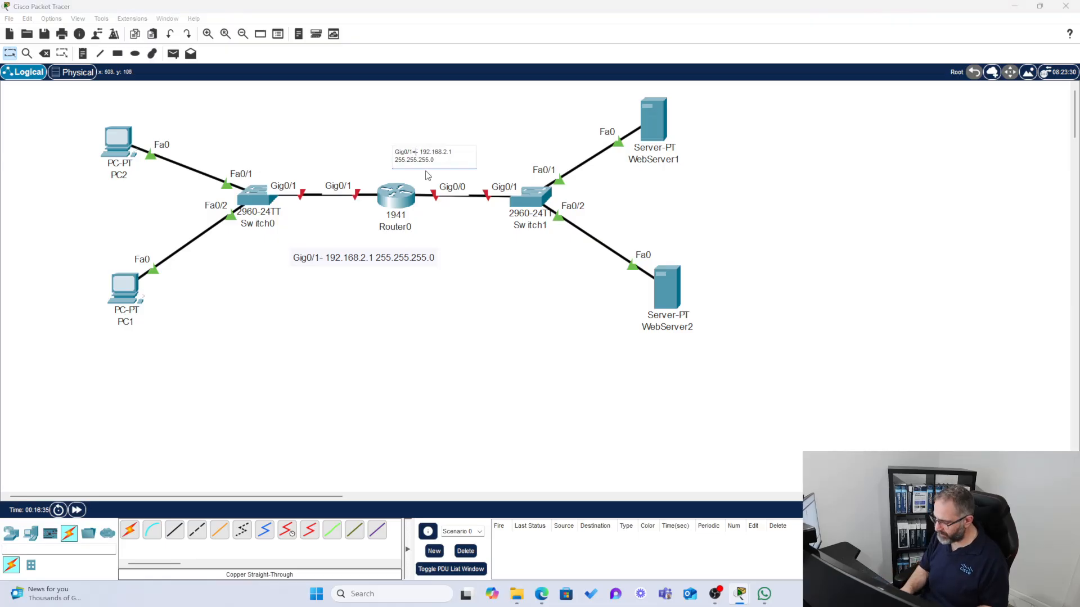
key(BackSpace)
key(BackSpace)
key(BackSpace)
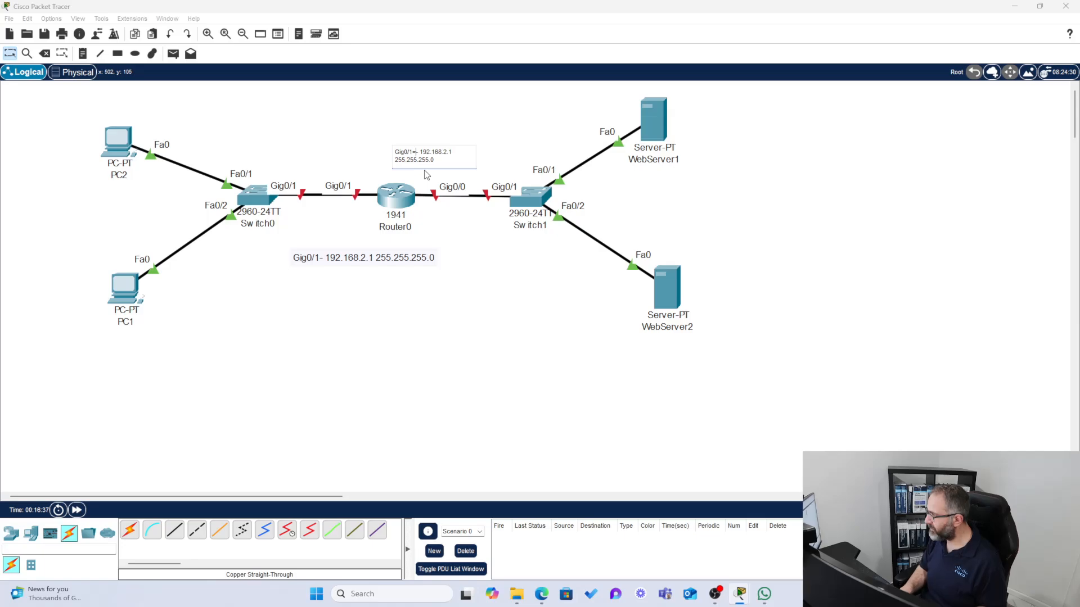
text(0- )
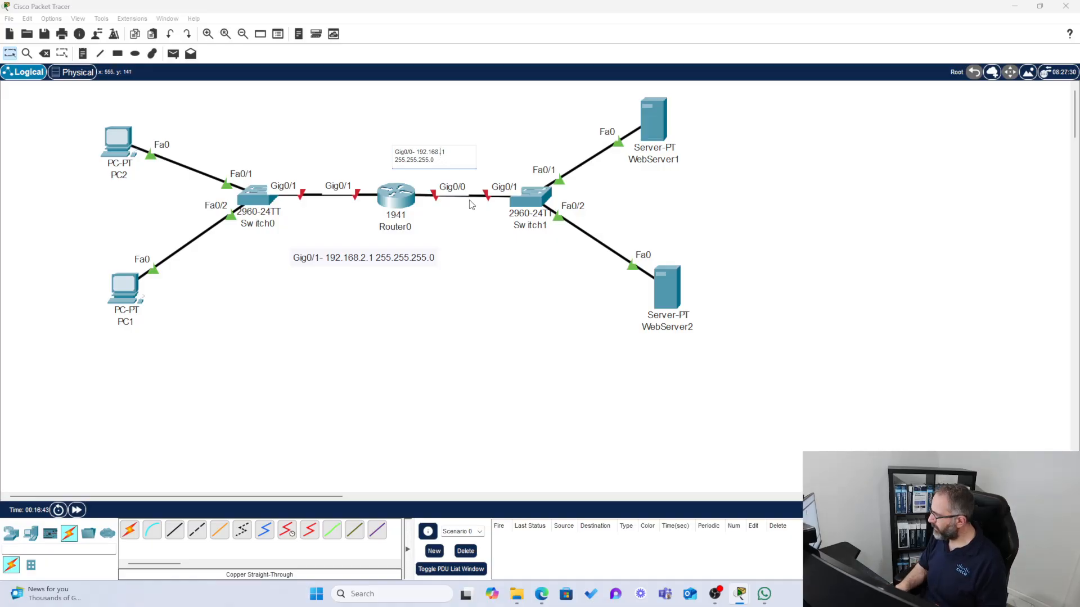
text(1)
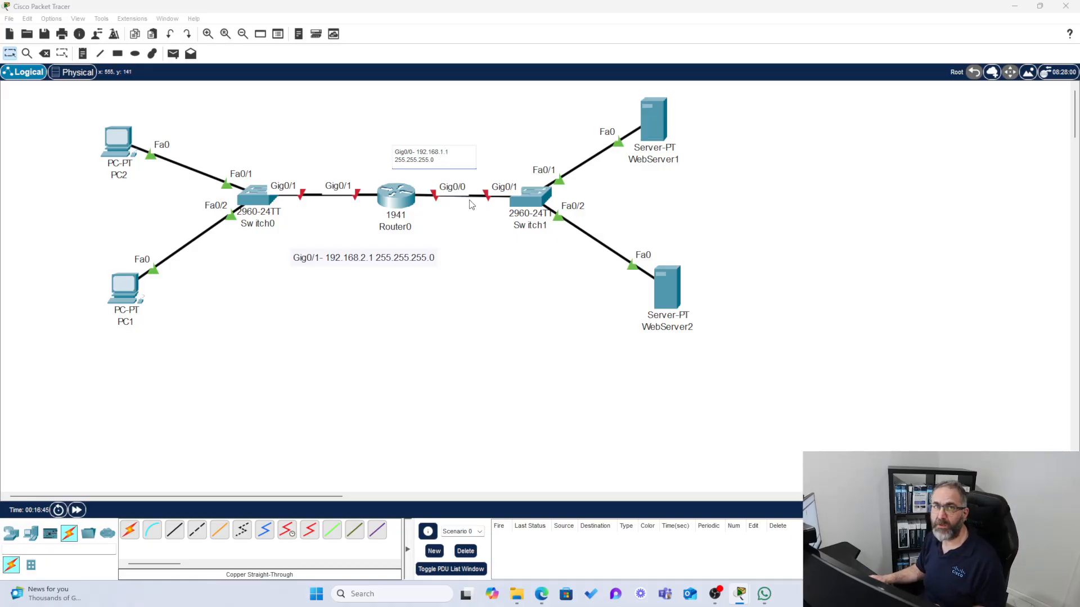
click(482, 254)
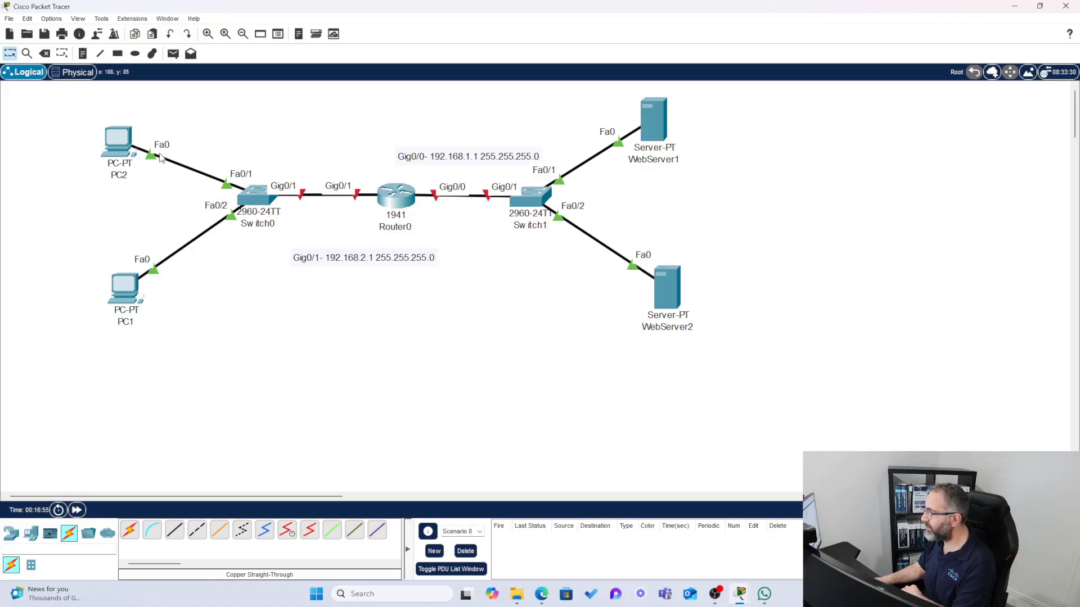
In Router0's command line, assign interface gig0/1 the IP address 192.168.2.1 with mask 255.255.255.0.
click(385, 203)
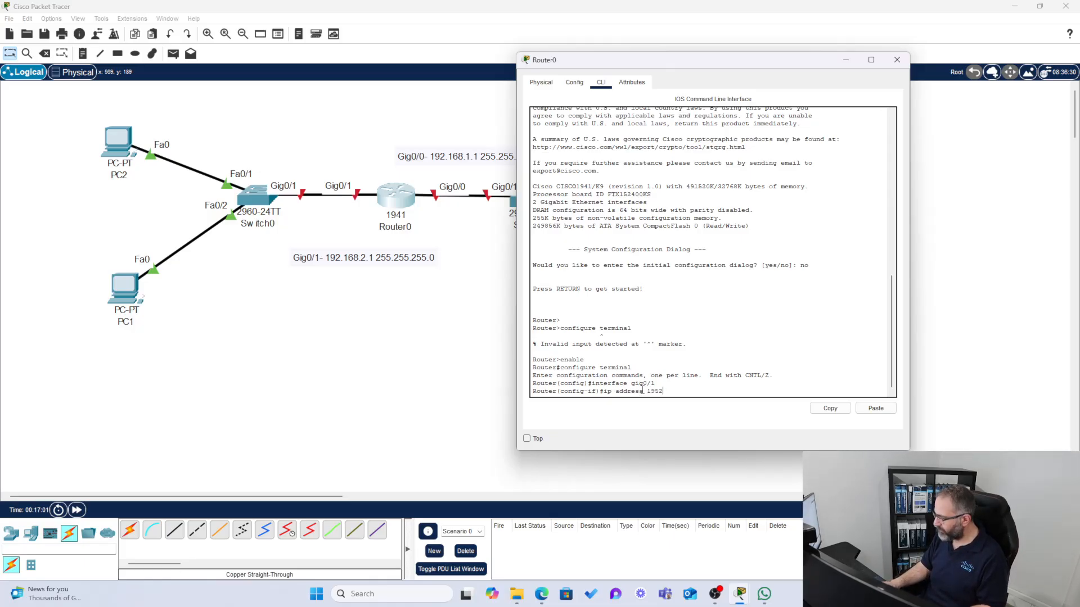
key(BackSpace)
key(BackSpace)
text(2.168.2.1 255.255.255.3)
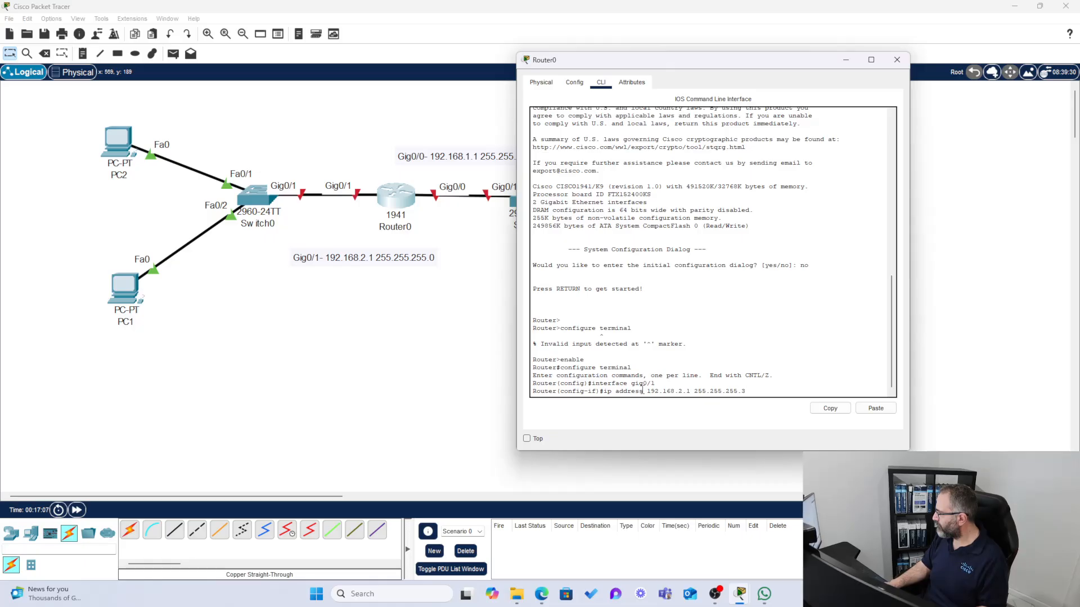
key(Return)
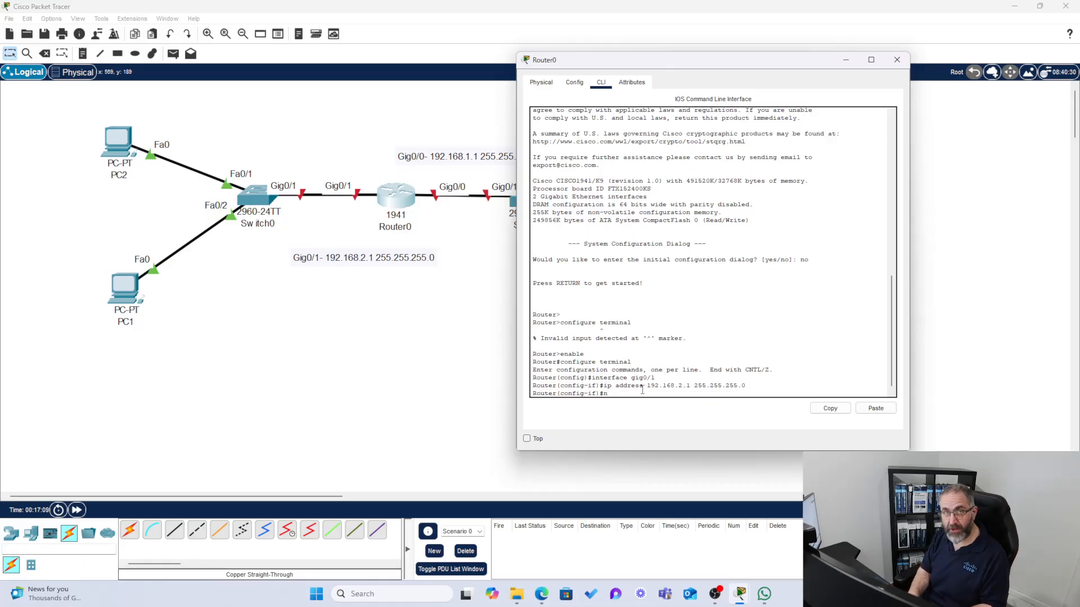
Enable Router0's gig0/1 interface with "no shut" and fast-forward the simulation time.
text(no shut)
key(Return)
key(Return)
key(Return)
key(Return)
key(Return)
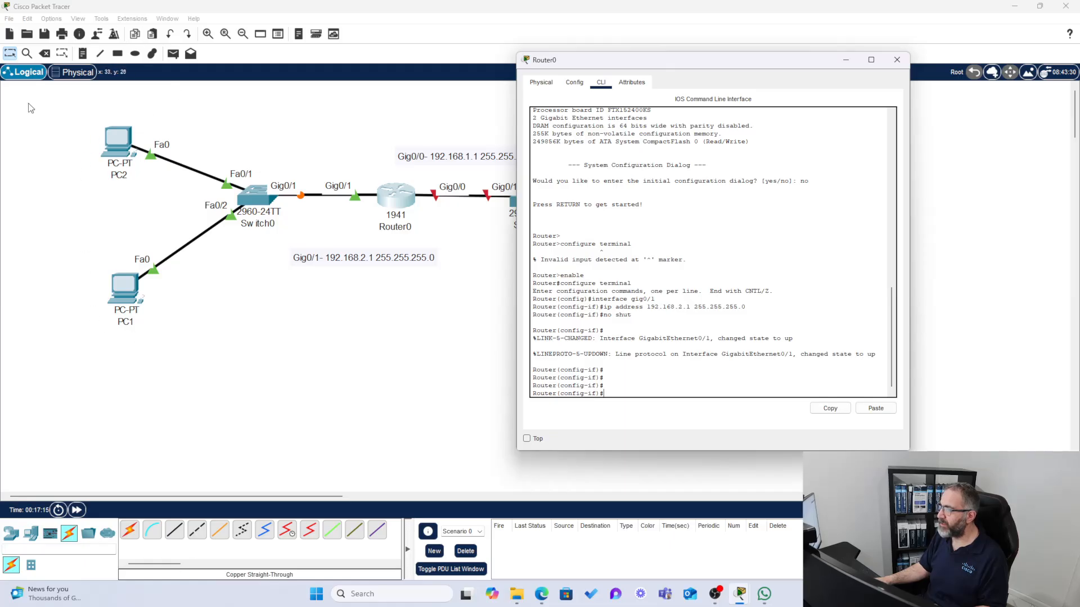
click(77, 511)
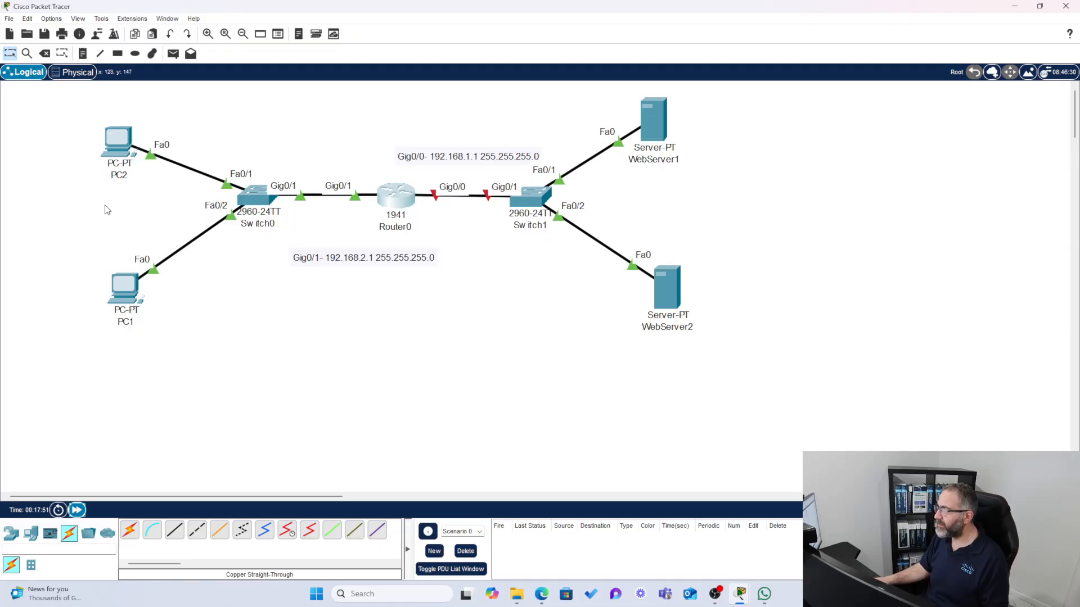
Open PC2's IP configuration clear of the topology notes and set its static IPv4 address to 192.168.2.10.
click(118, 143)
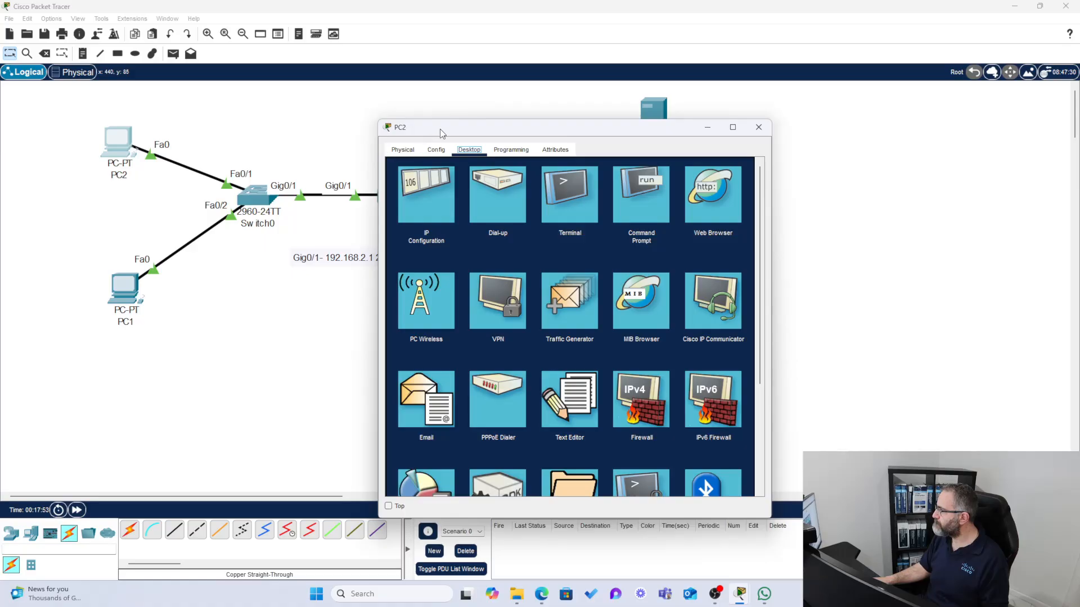
drag(439, 129, 356, 66)
click(336, 126)
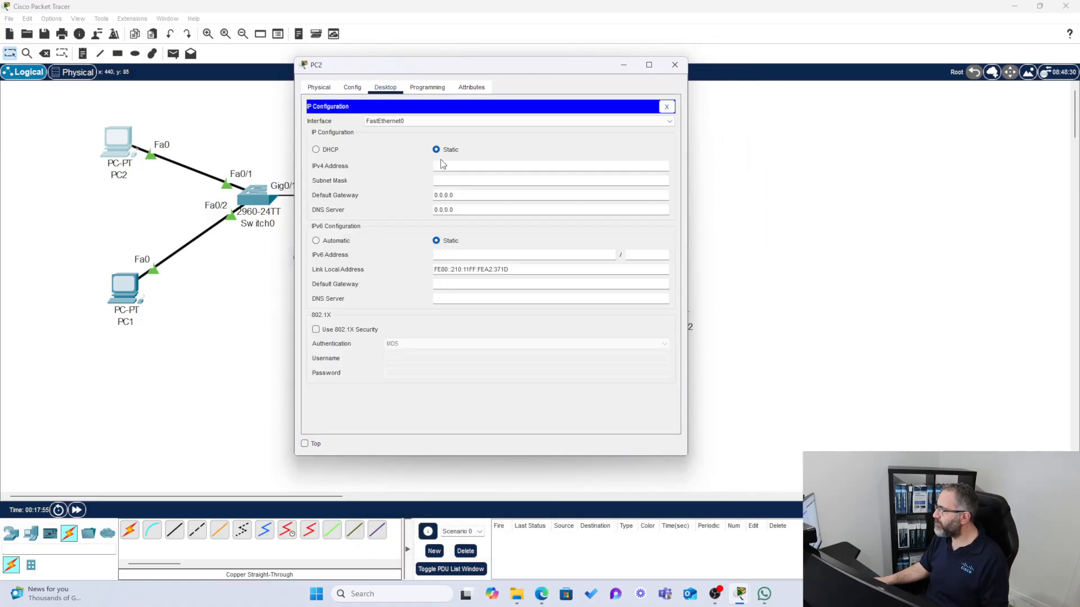
text(192)
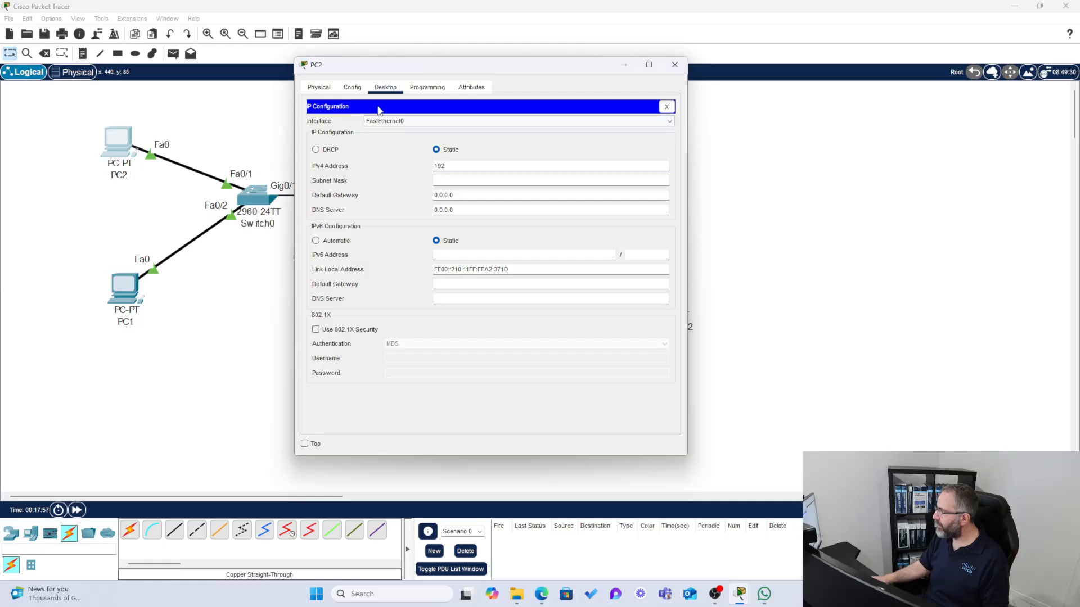
drag(361, 67, 532, 69)
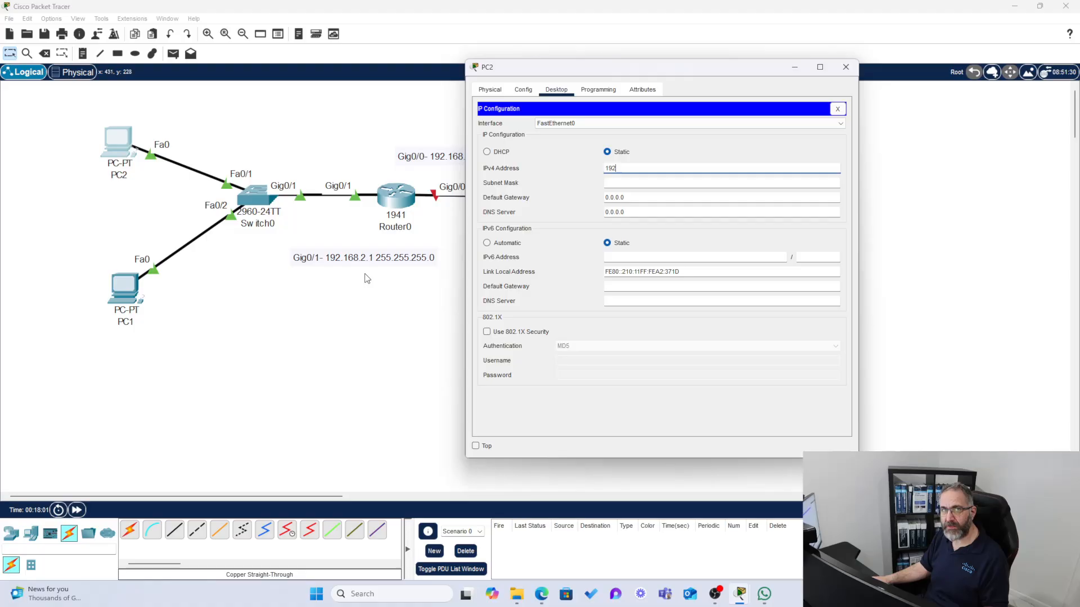
click(648, 171)
text(.168.2.10)
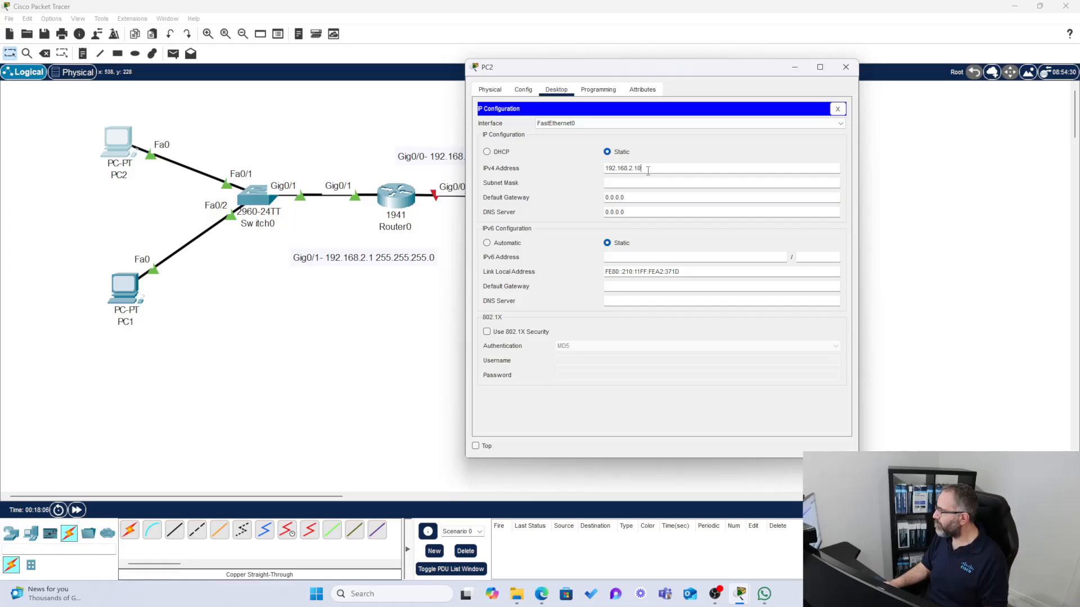
Fill in PC2's subnet mask 255.255.255.0, set its default gateway to 192.168.2.1, and close the PC2 window.
key(Tab)
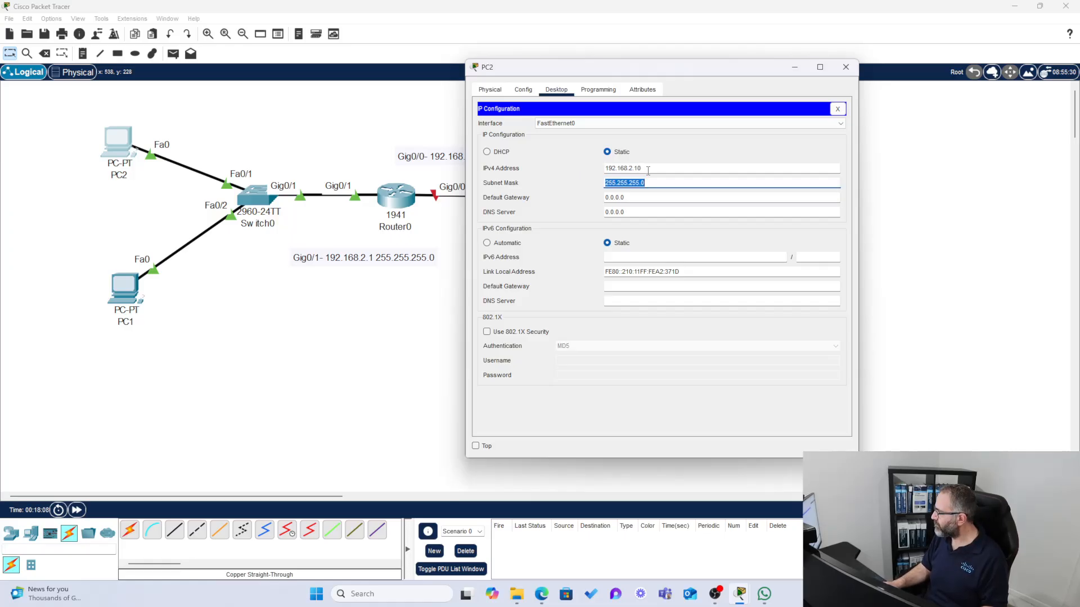
click(661, 198)
key(BackSpace)
key(BackSpace)
key(BackSpace)
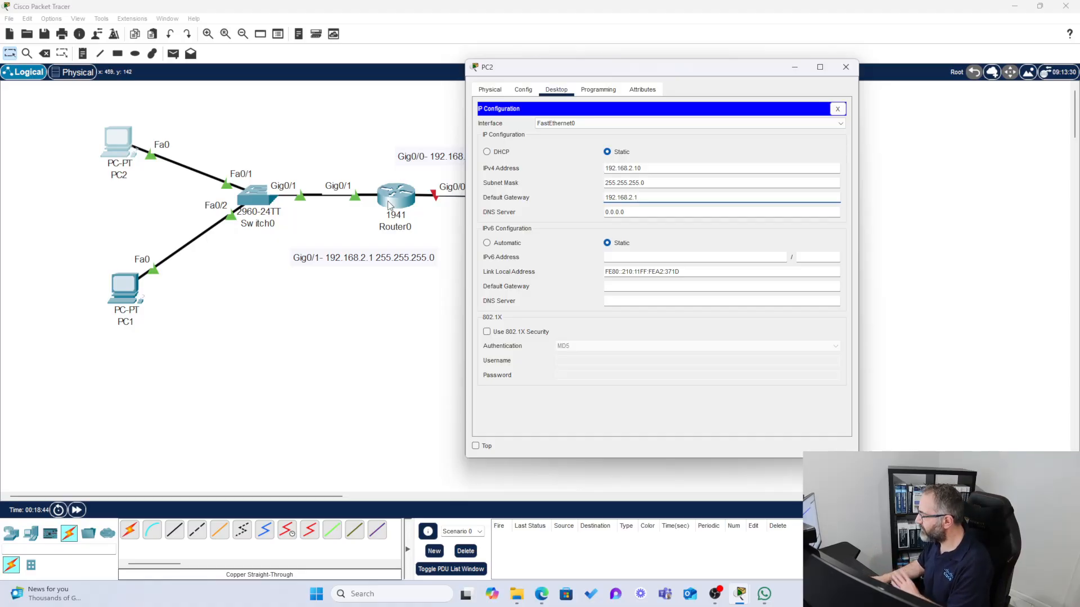
click(559, 224)
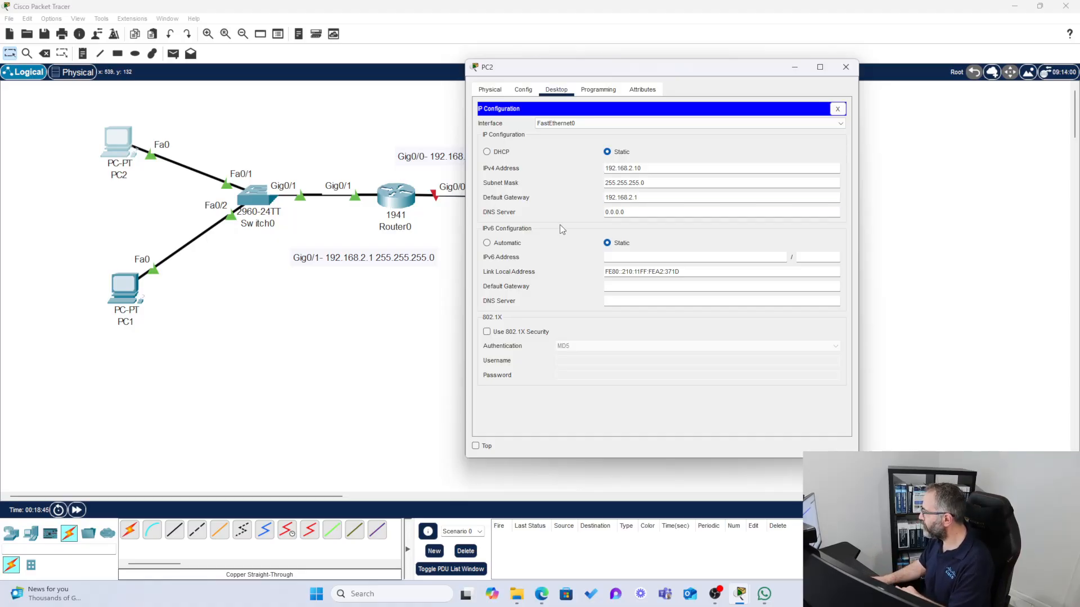
click(846, 67)
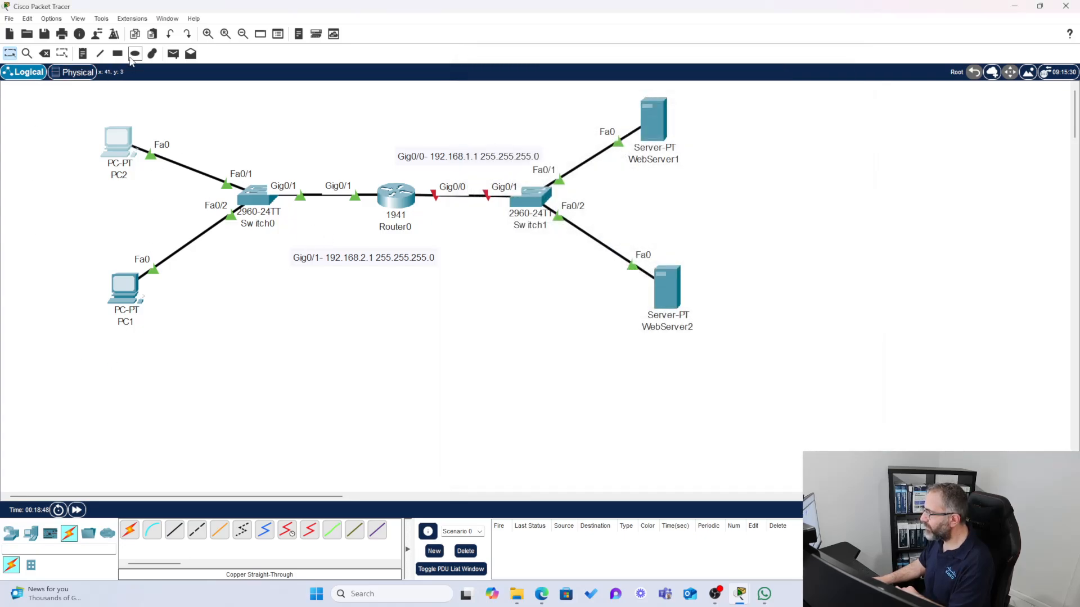
Add the notes "192.168.2.10 255.255.255.0" above PC2 and "192.168.2.20 255.255.255.0" beside PC1.
click(83, 53)
click(117, 105)
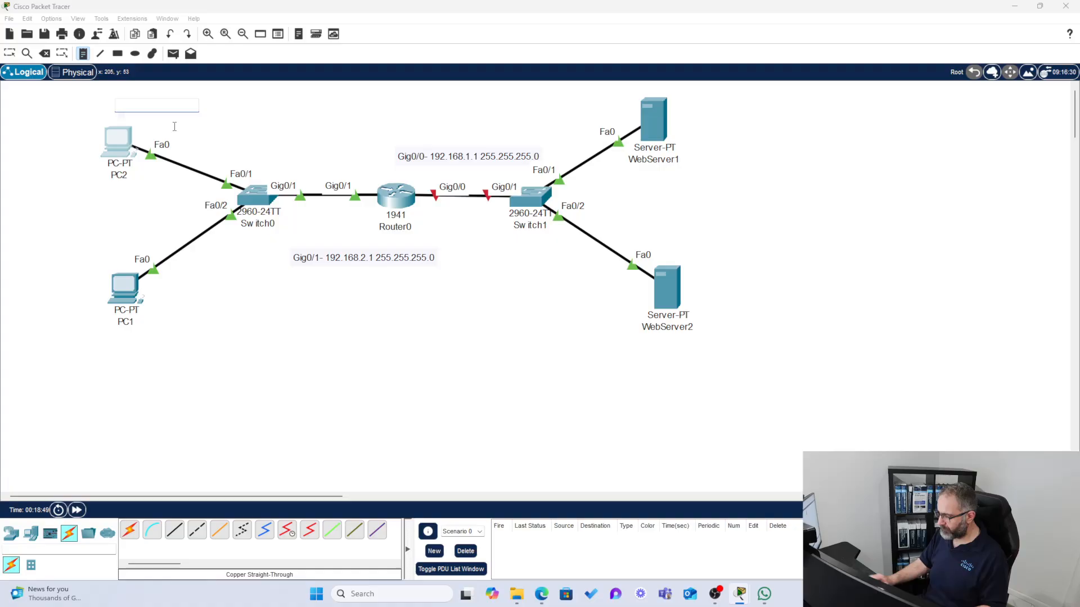
text(192.168.2.10 255.255.255.0)
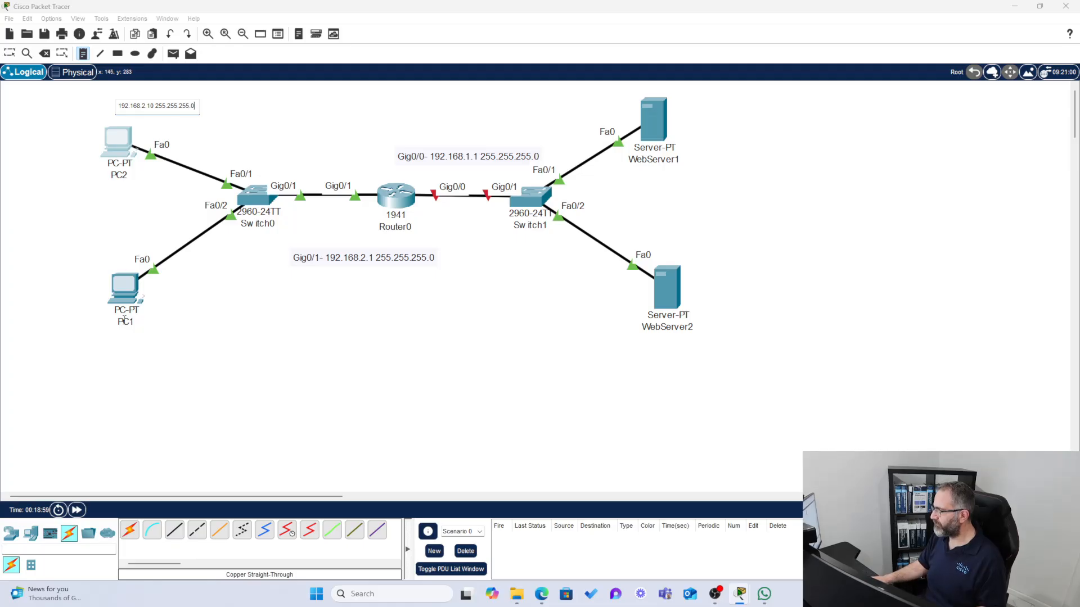
click(151, 319)
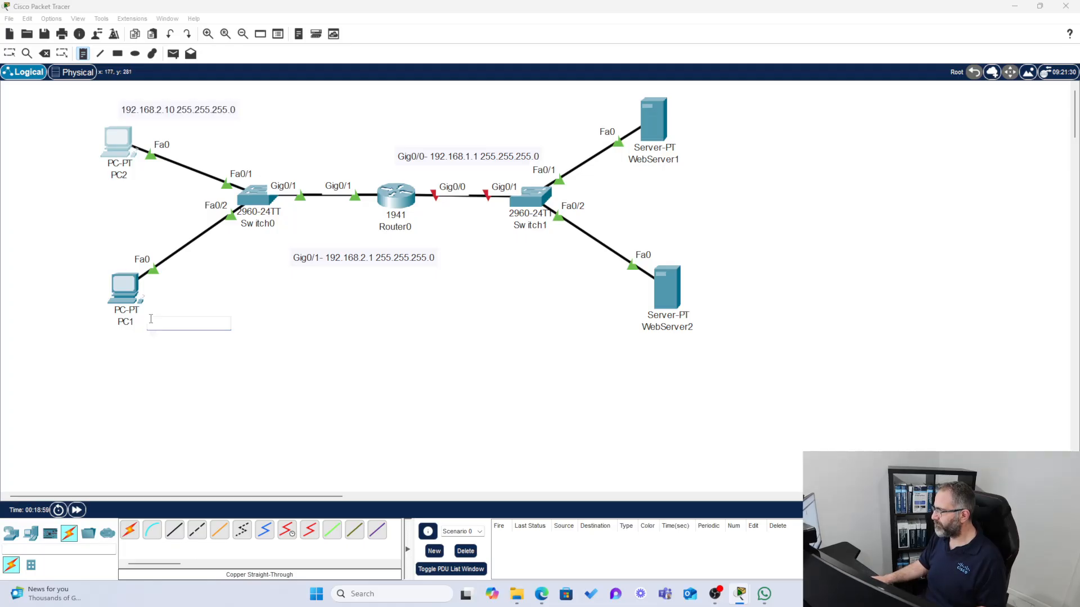
text(192.168.2.20 255.255.255.0)
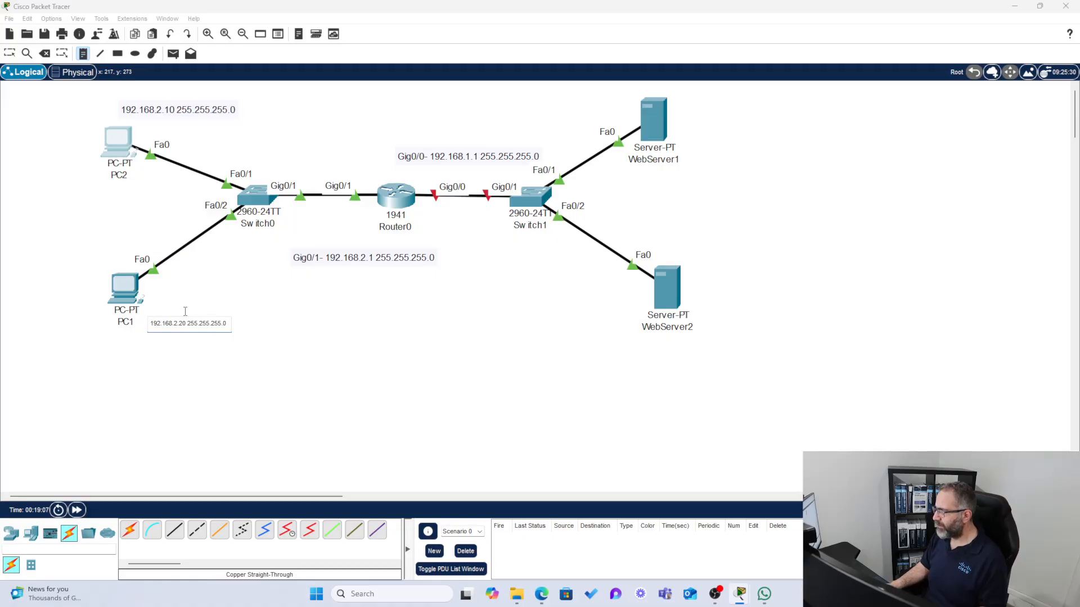
Add a second note reading "192.168.2.20/24" below PC1's address note.
click(207, 343)
click(153, 348)
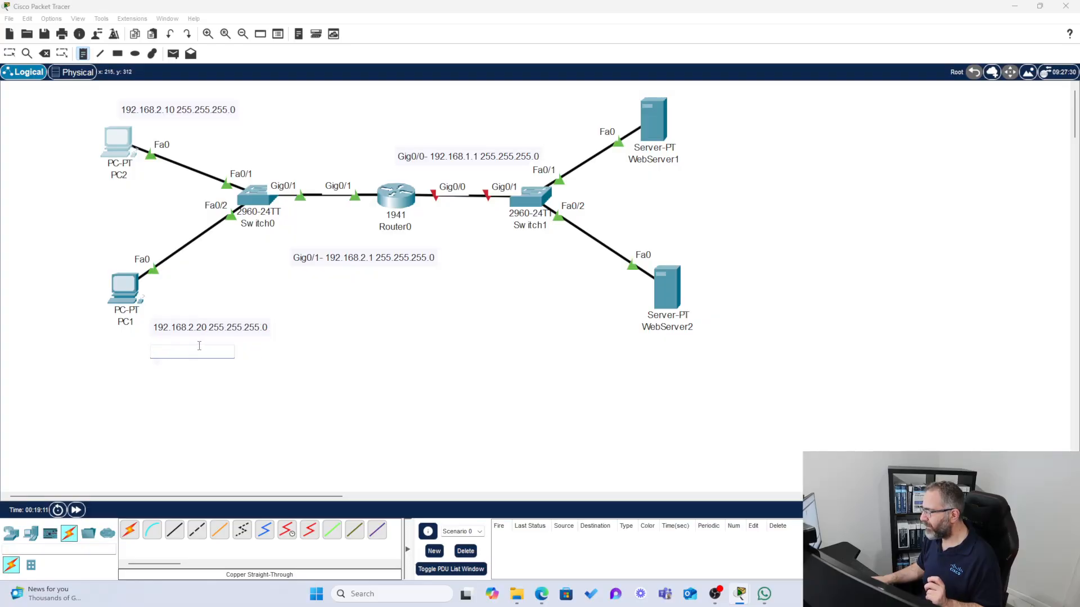
text(192.168.2.20/24)
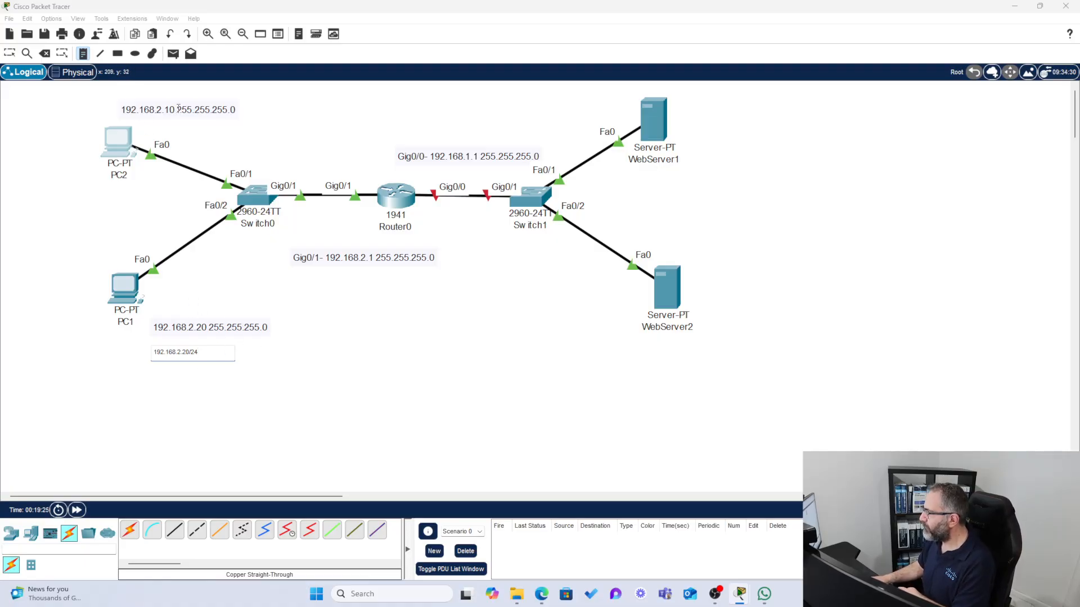
key(Escape)
Extend the note above PC2 to read "192.168.2.10 255.255.255.0 - Gateway 192.168.2.1".
double_click(149, 110)
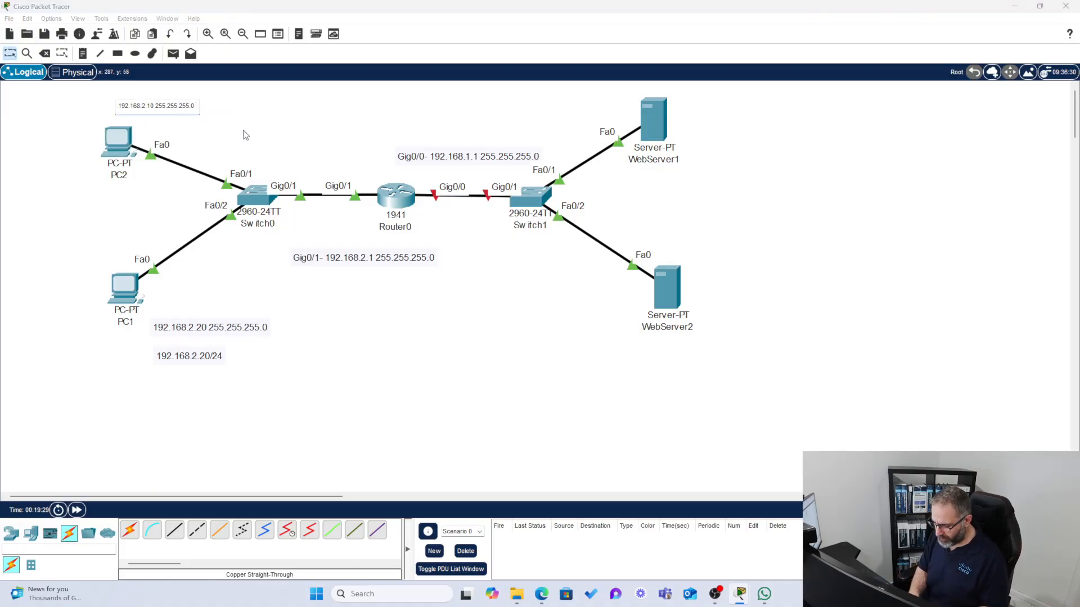
text(-)
key(Return)
text(Gw)
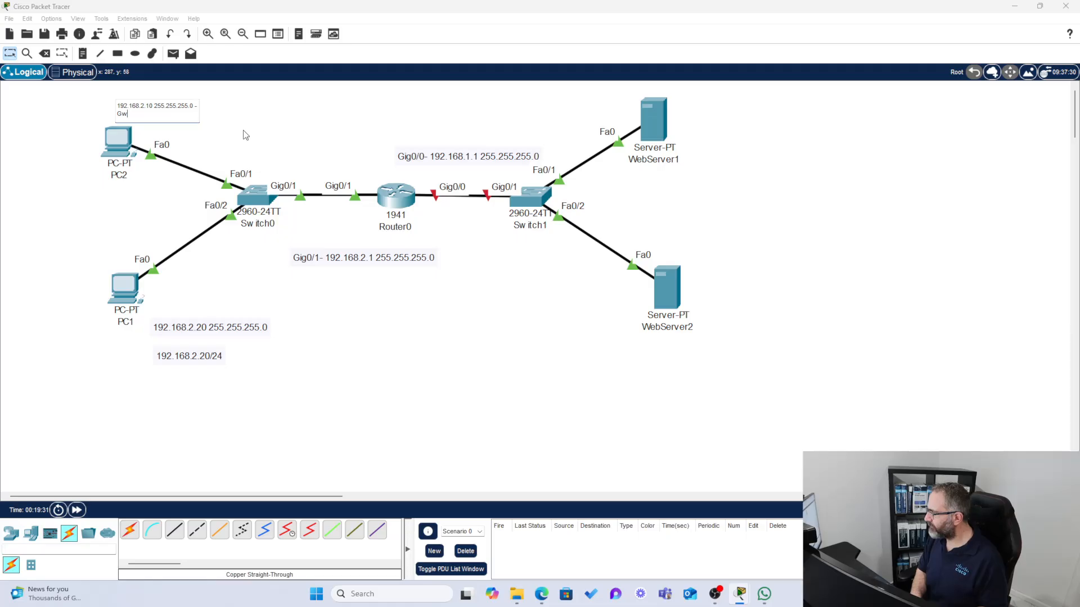
key(BackSpace)
text(atewar)
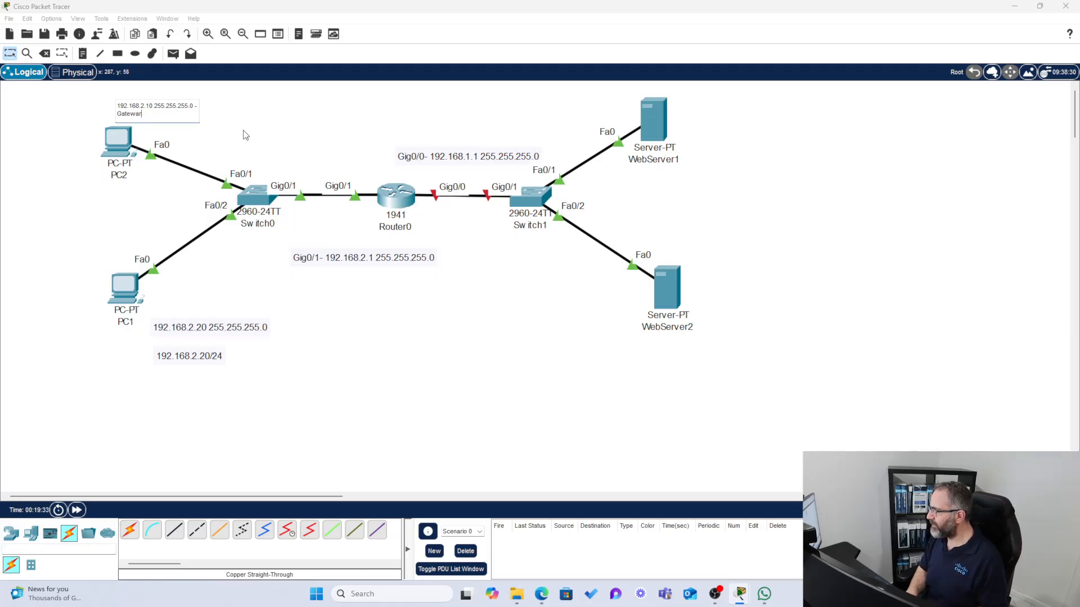
key(BackSpace)
text(tewa)
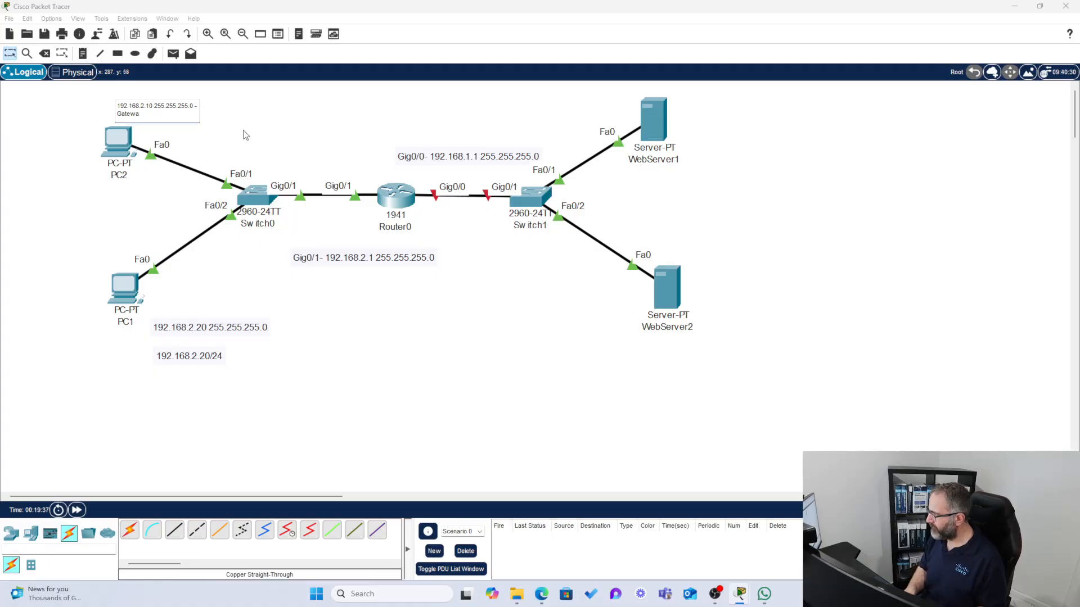
text(y 192)
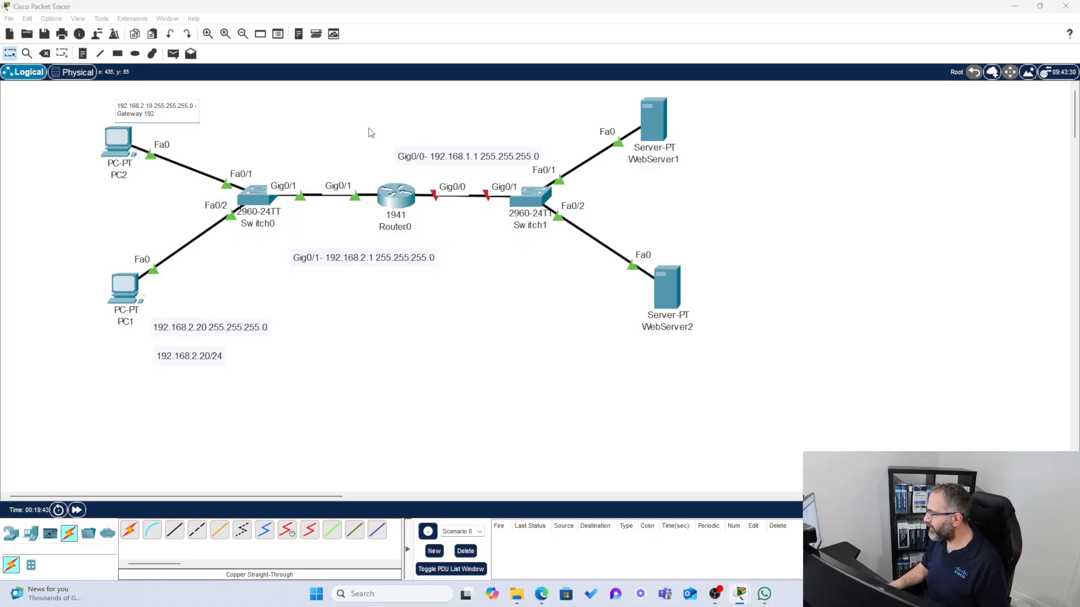
text(.168.2.1)
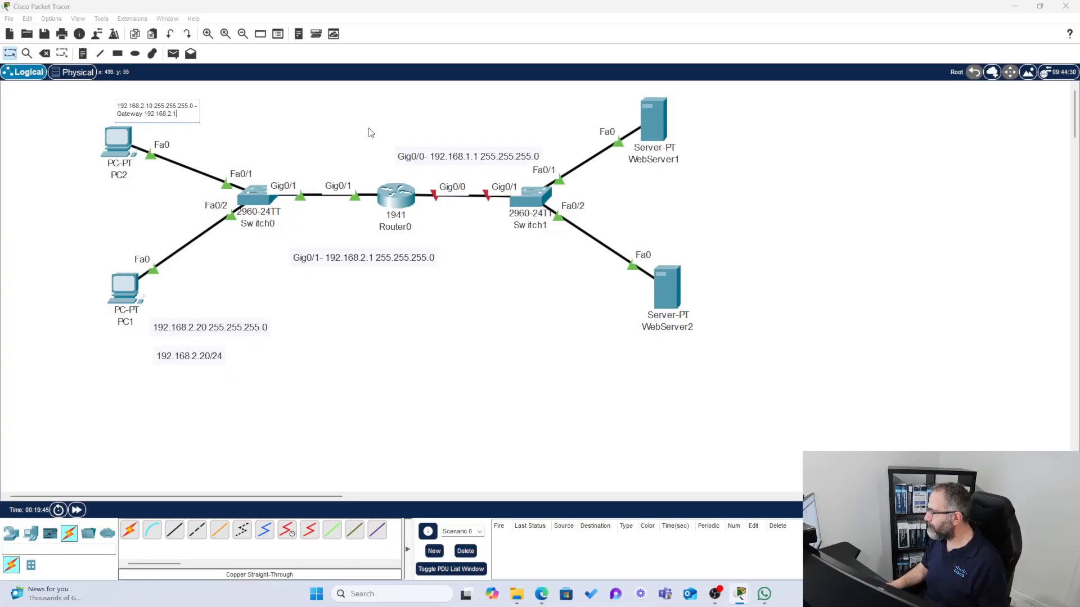
click(189, 268)
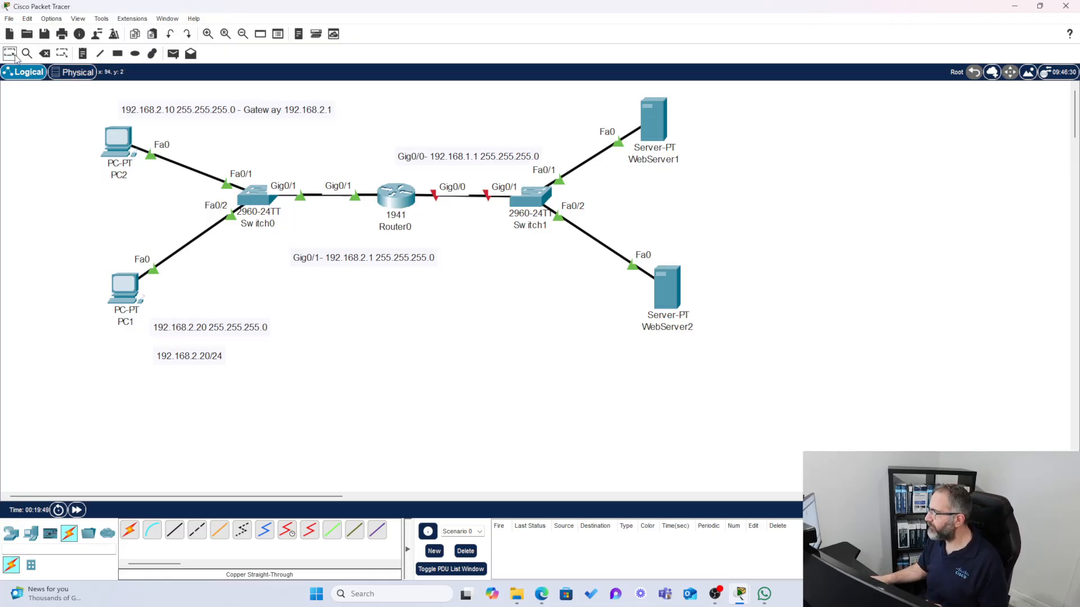
Try to remove the gap inside the word "Gateway" in PC2's note by retyping the letters around it.
double_click(268, 110)
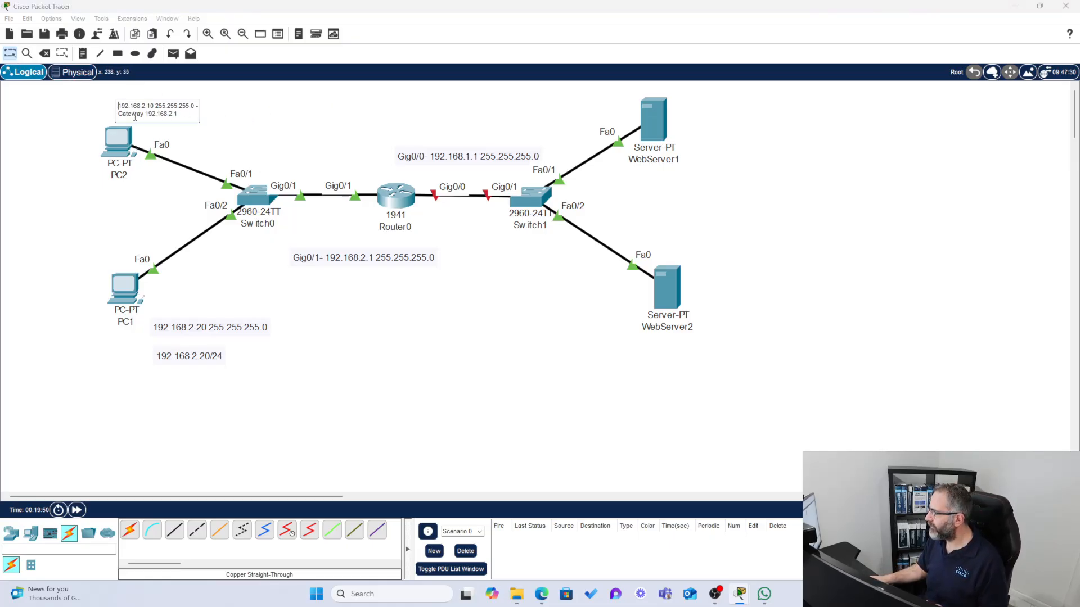
key(BackSpace)
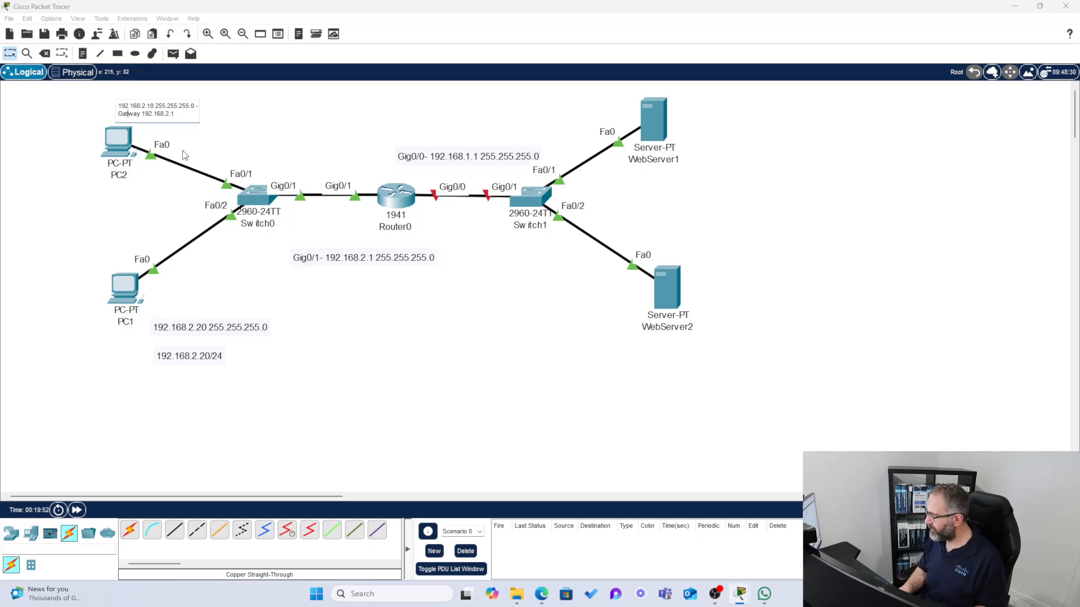
text(e)
click(128, 201)
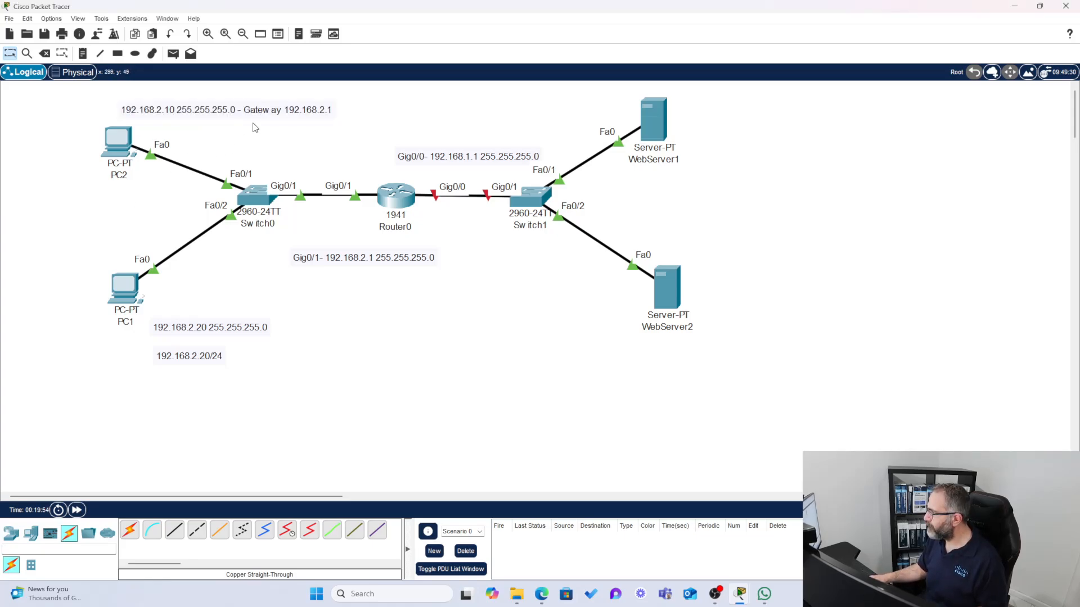
double_click(271, 111)
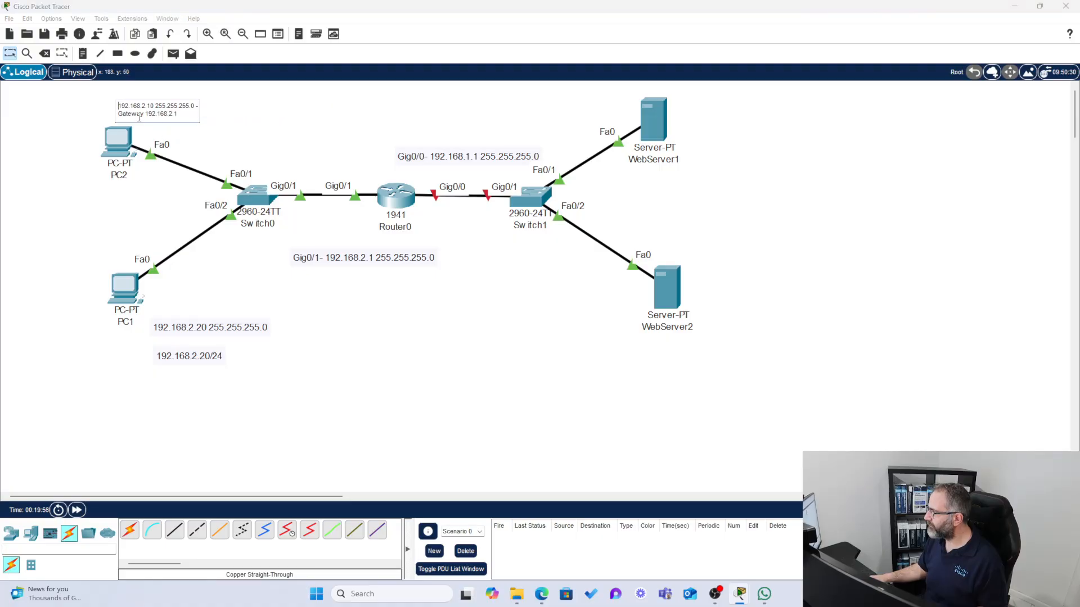
key(BackSpace)
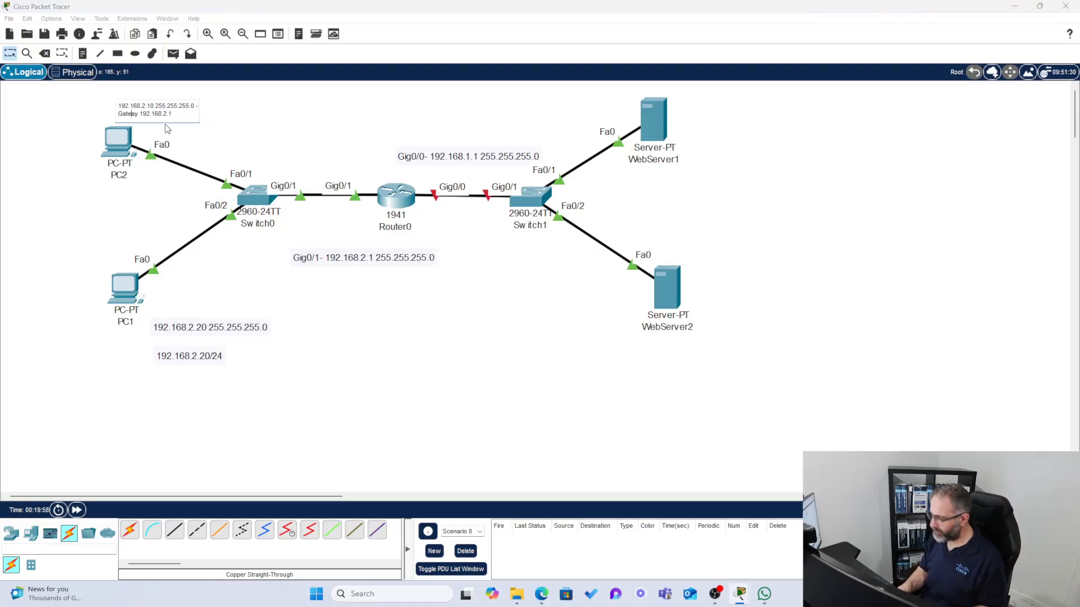
text(w)
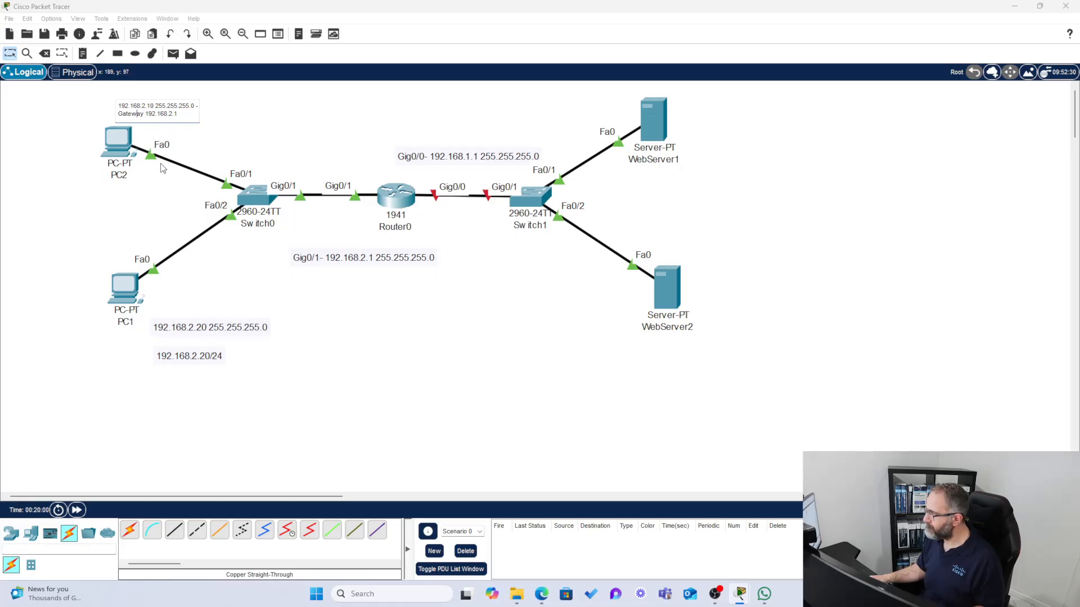
double_click(295, 260)
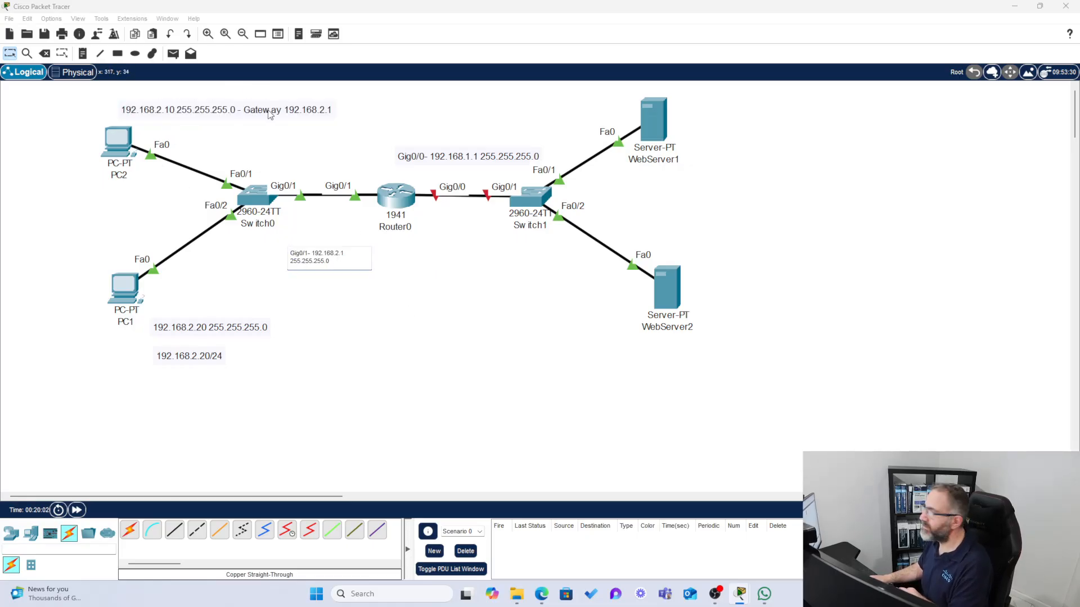
click(379, 298)
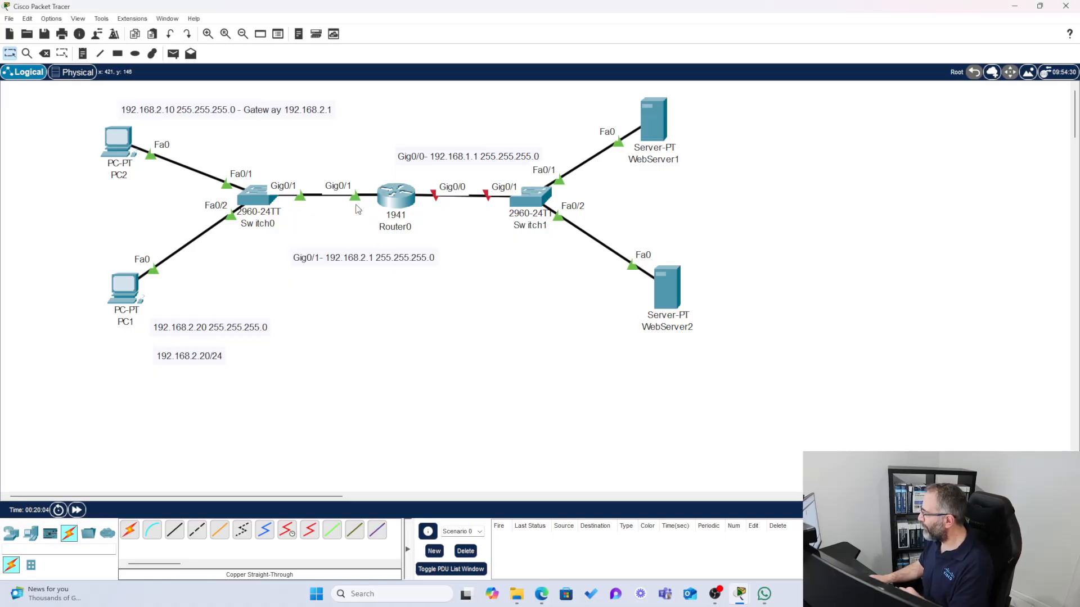
Open PC1's IP configuration clear of the topology notes and set its static IPv4 address to 192.168.2.20.
click(129, 298)
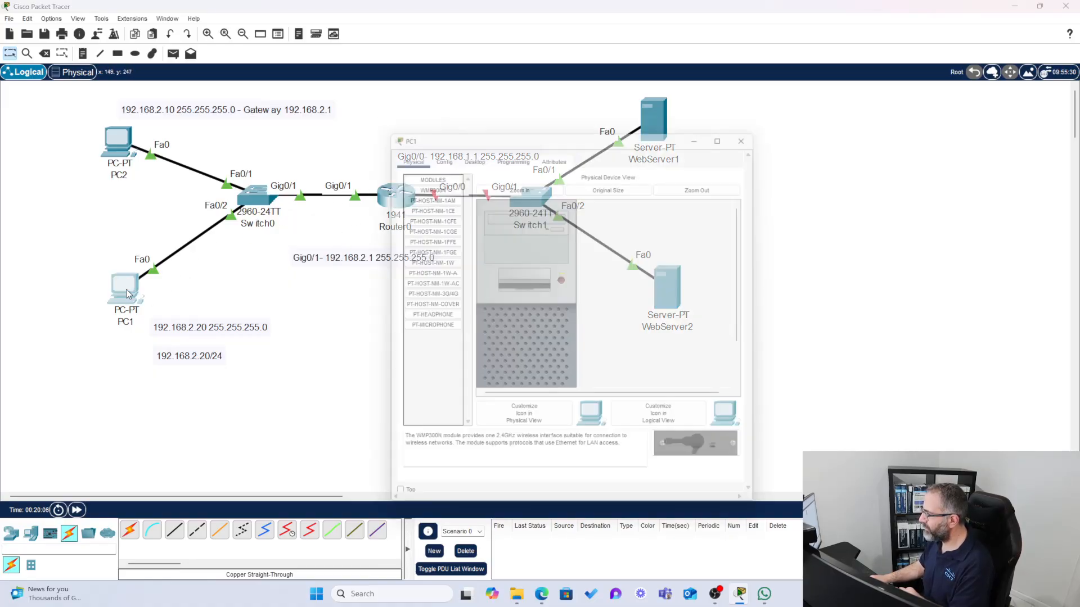
drag(531, 118, 652, 121)
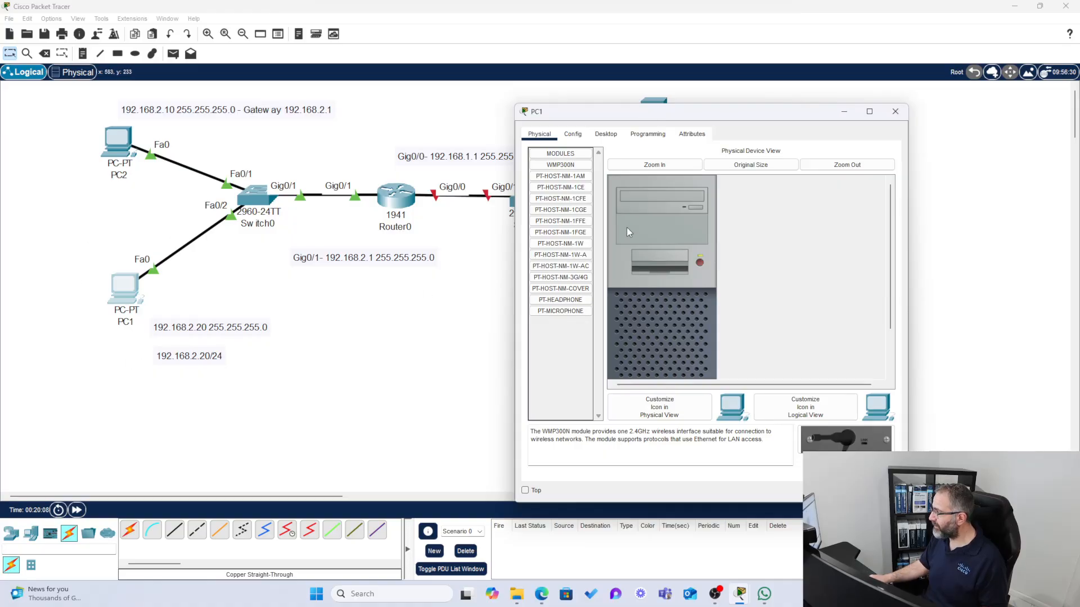
click(606, 135)
click(567, 181)
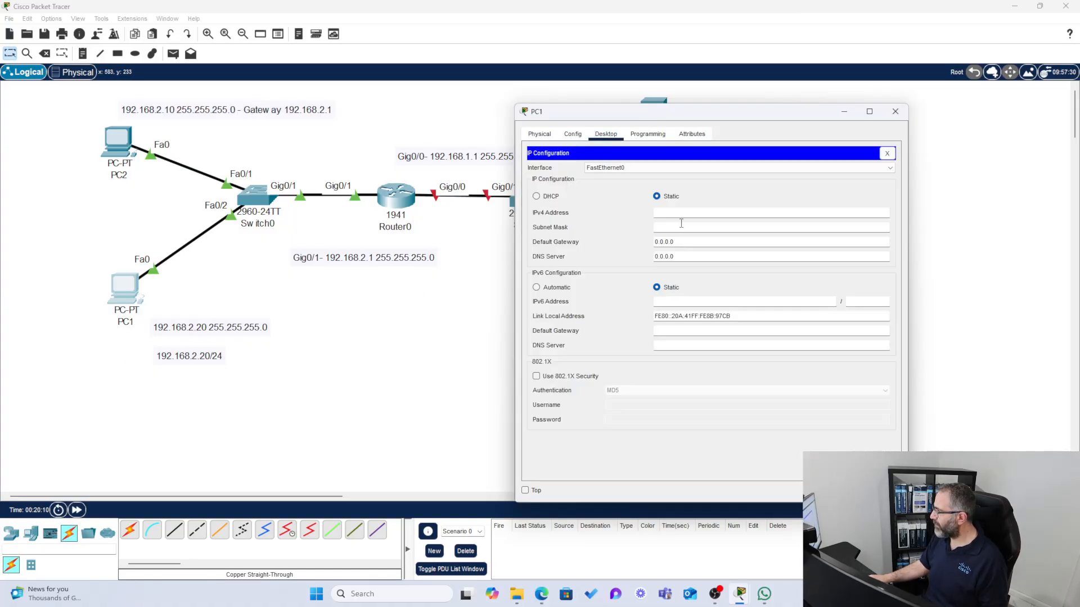
click(692, 214)
text(192.1)
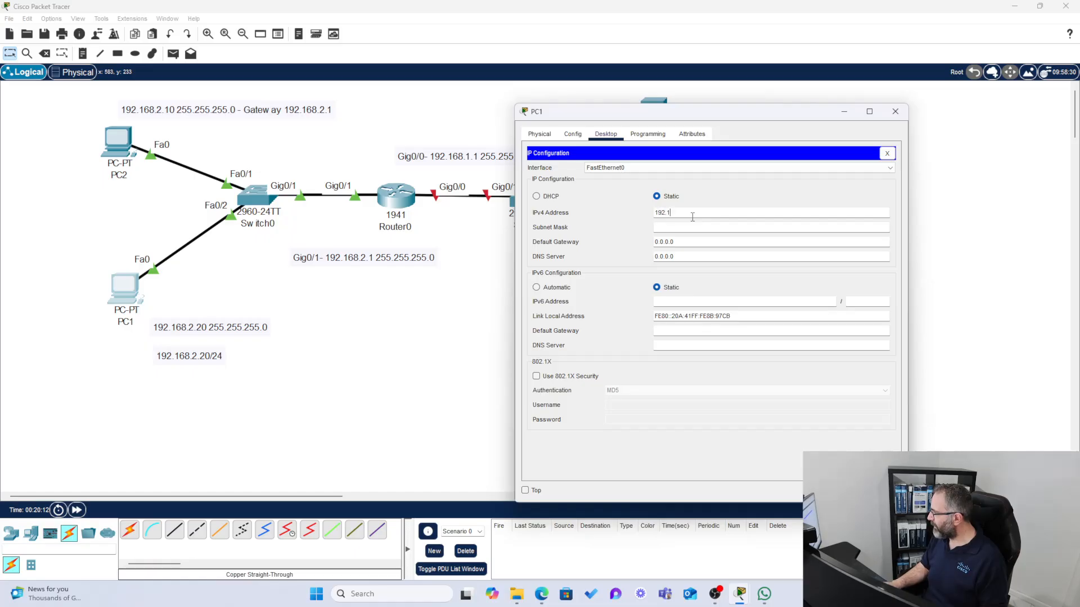
text(68.2.)
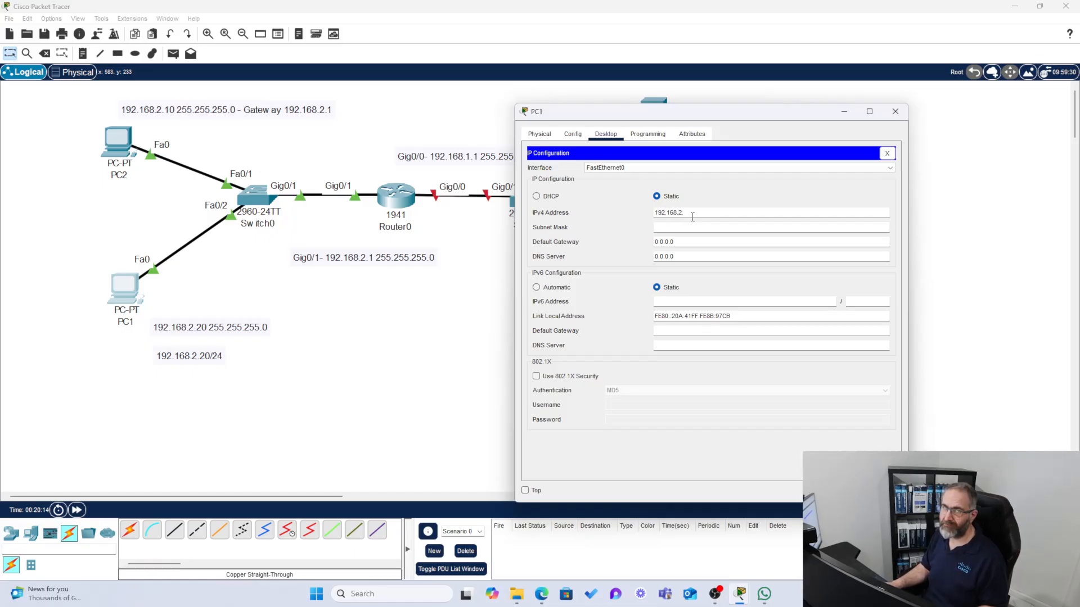
text(20)
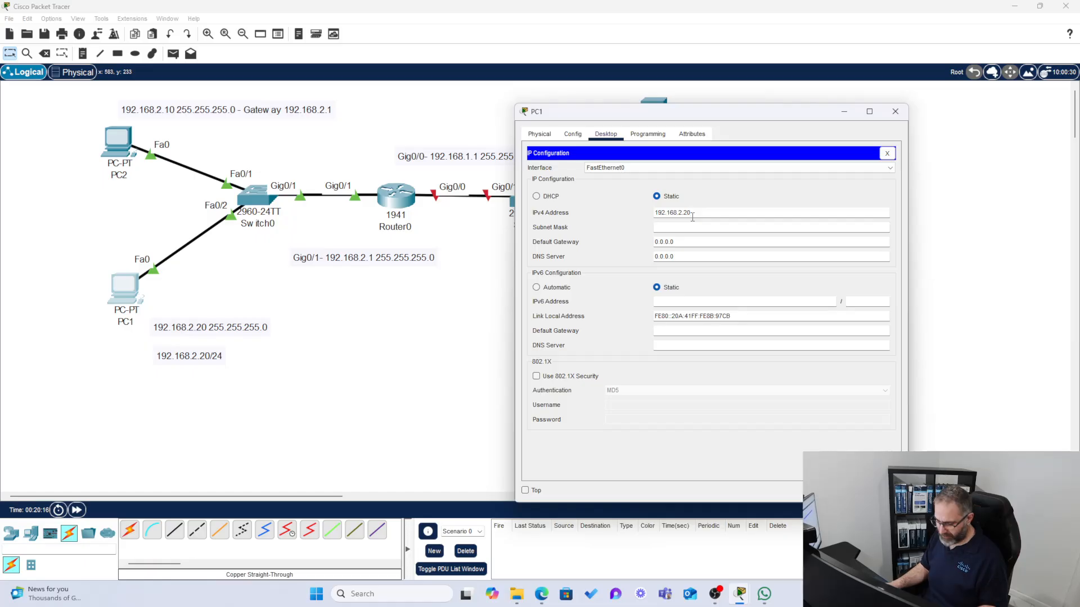
Fill in PC1's subnet mask 255.255.255.0 and set its default gateway to 192.168.2.1, keeping the configuration static.
key(Tab)
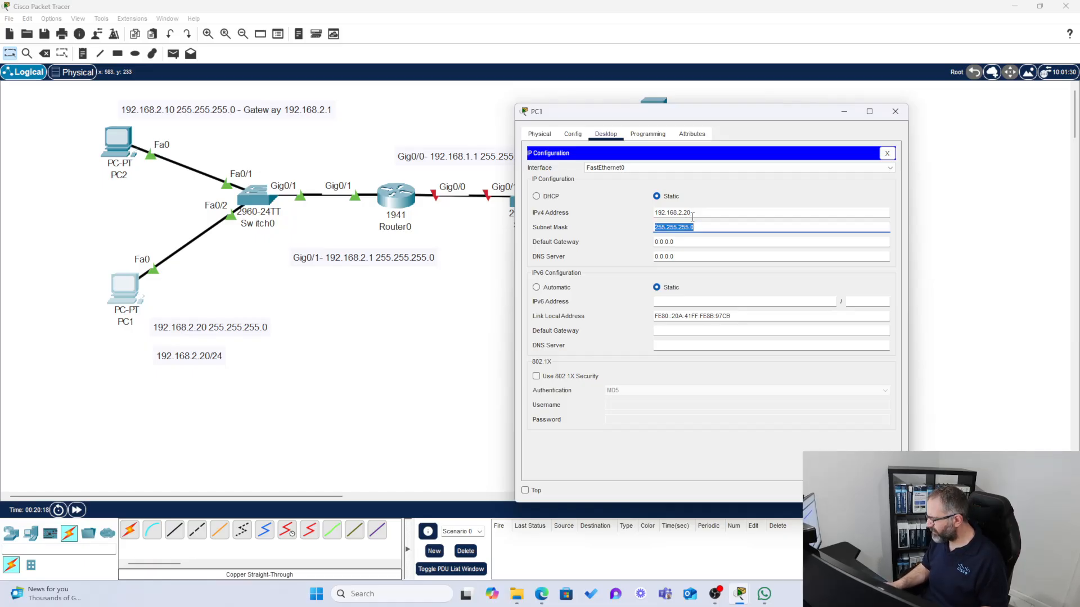
key(Tab)
text(1)
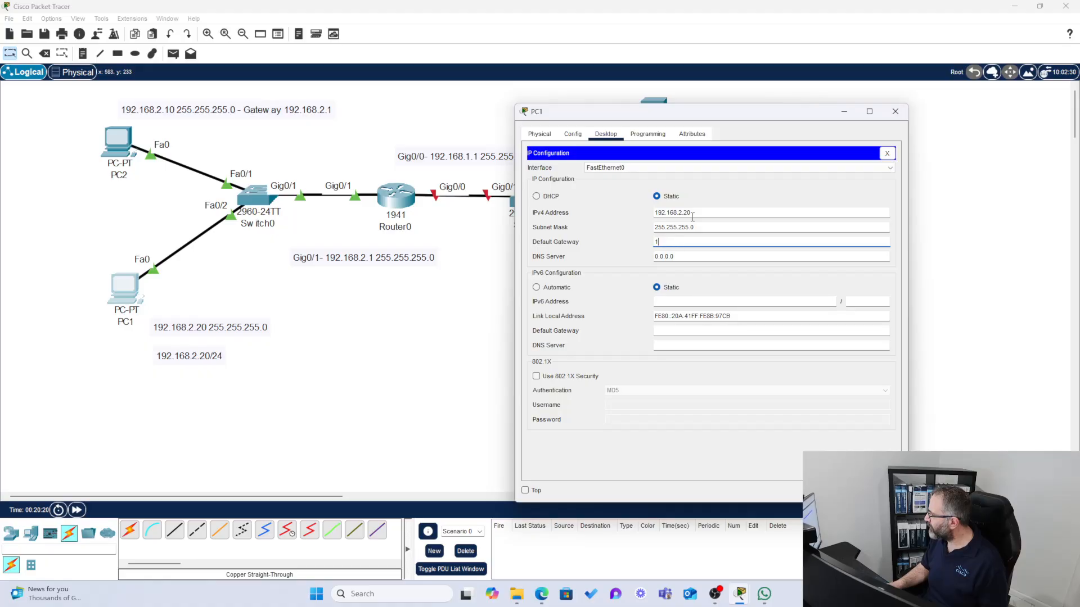
text(92.168.)
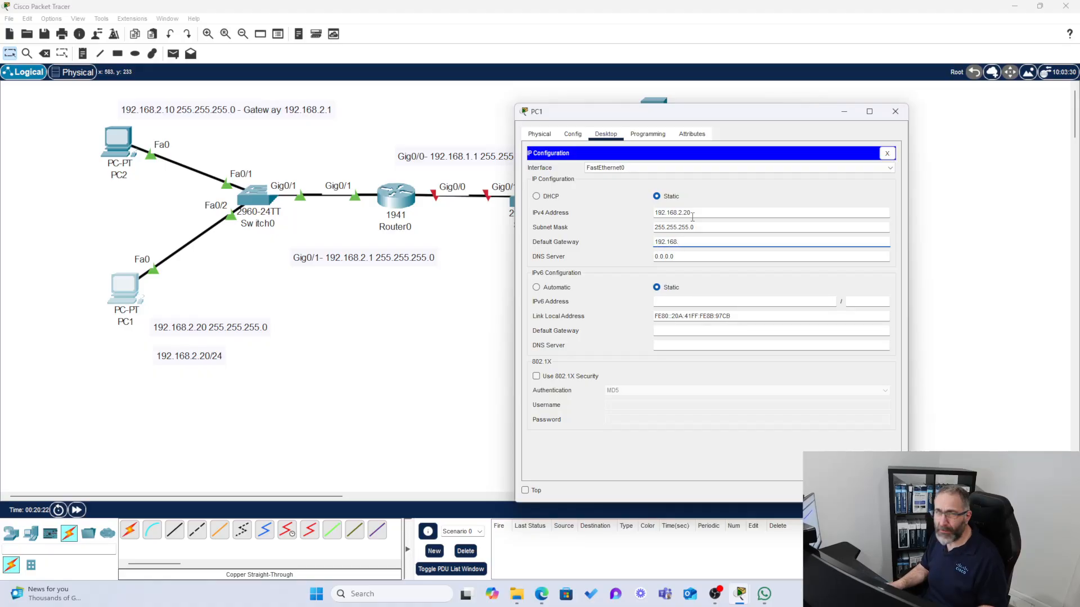
text(2.1)
click(658, 196)
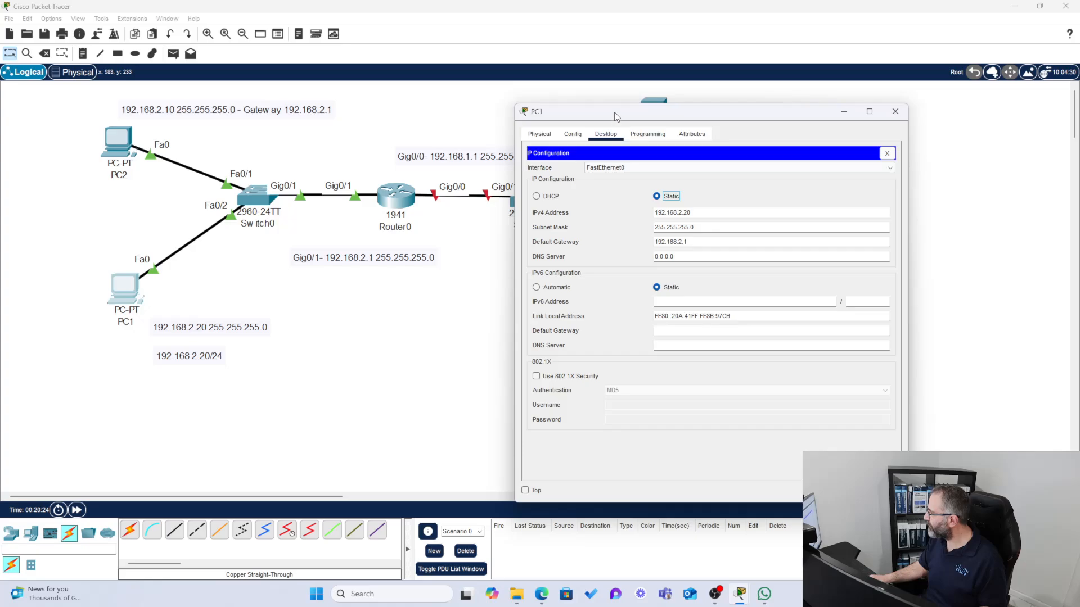
Close PC1's configuration and send a simple PDU from PC2 to Router0.
drag(614, 113, 445, 89)
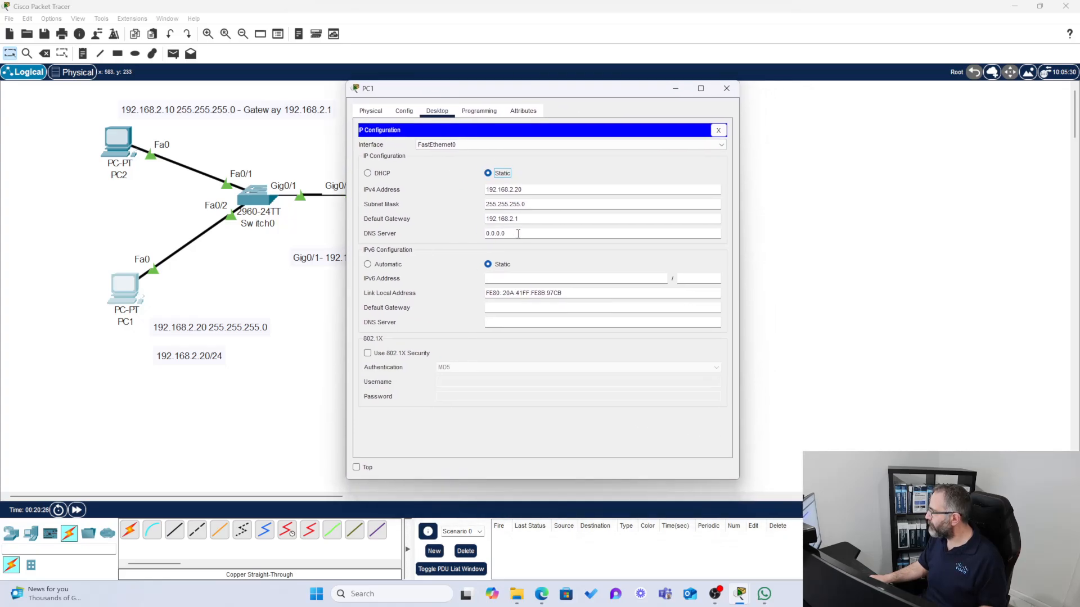
click(726, 88)
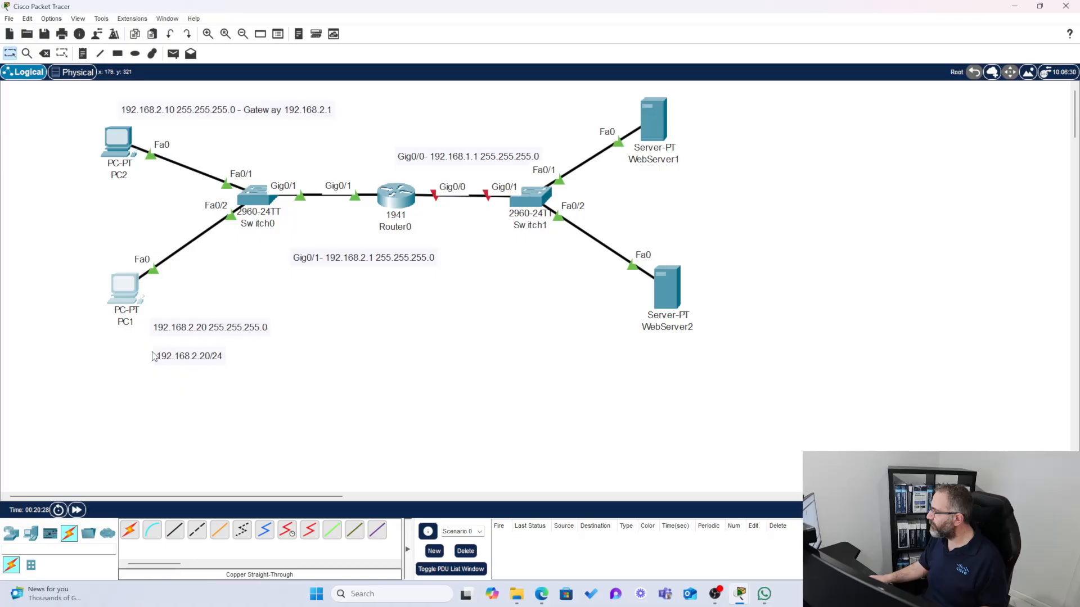
click(173, 53)
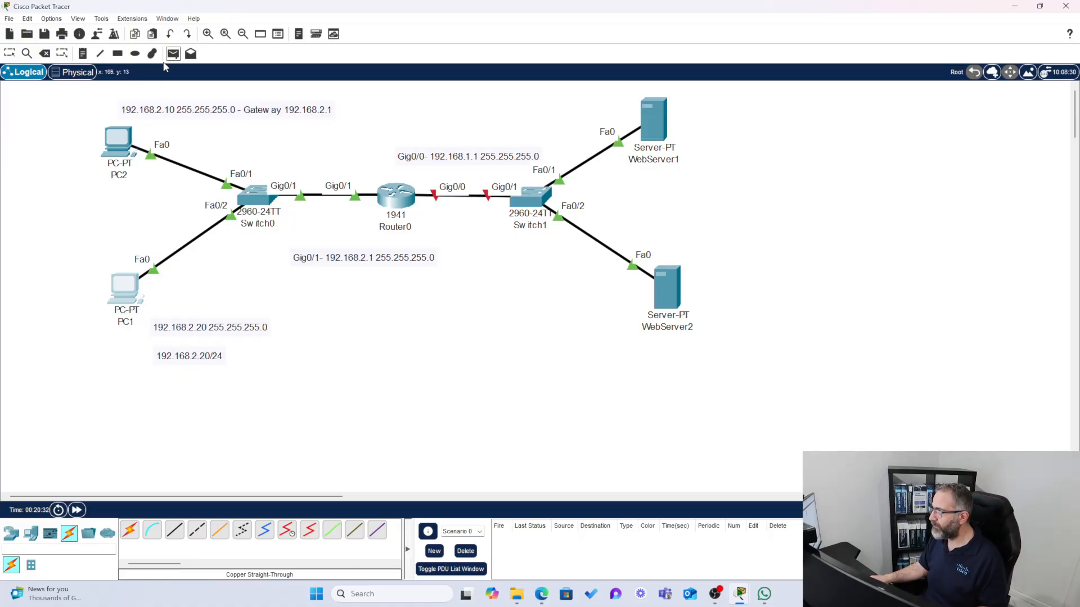
click(123, 139)
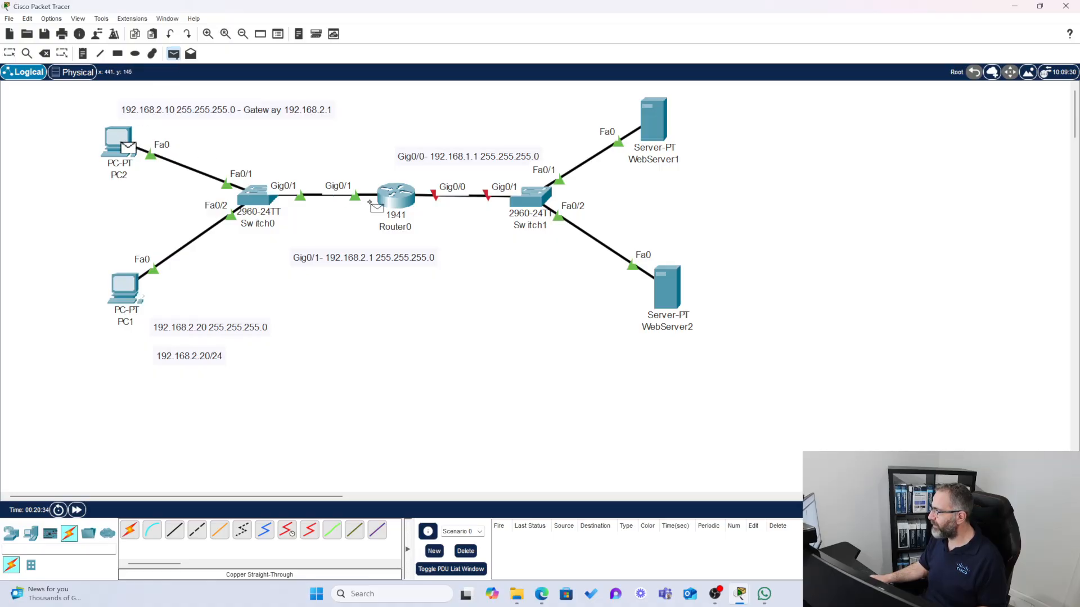
click(389, 200)
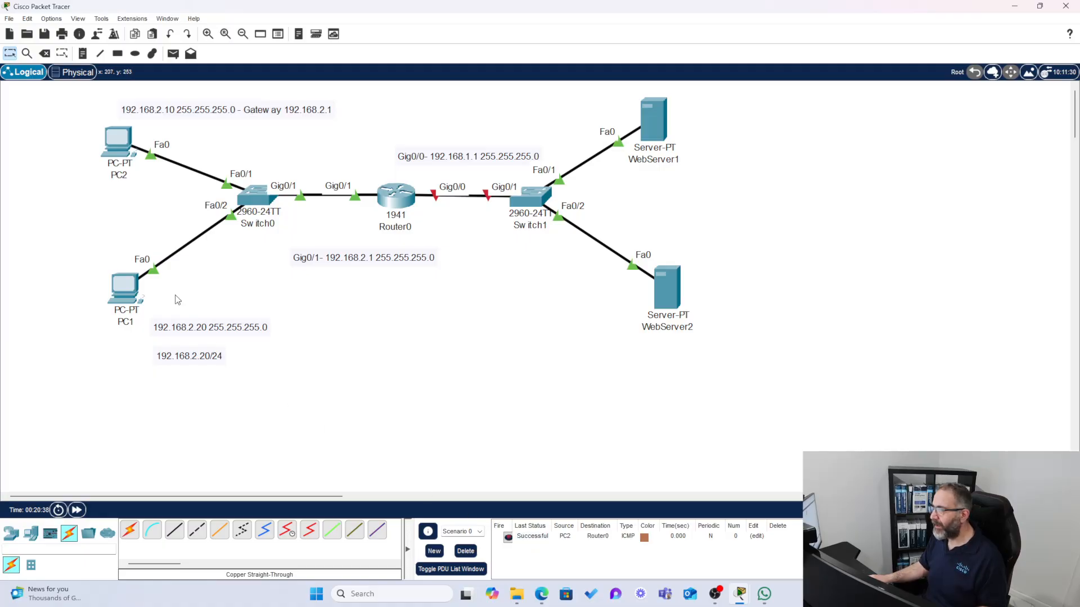
Ping the gateway 192.168.2.1 from PC2's command prompt, keeping the topology in view, and close PC2.
click(128, 147)
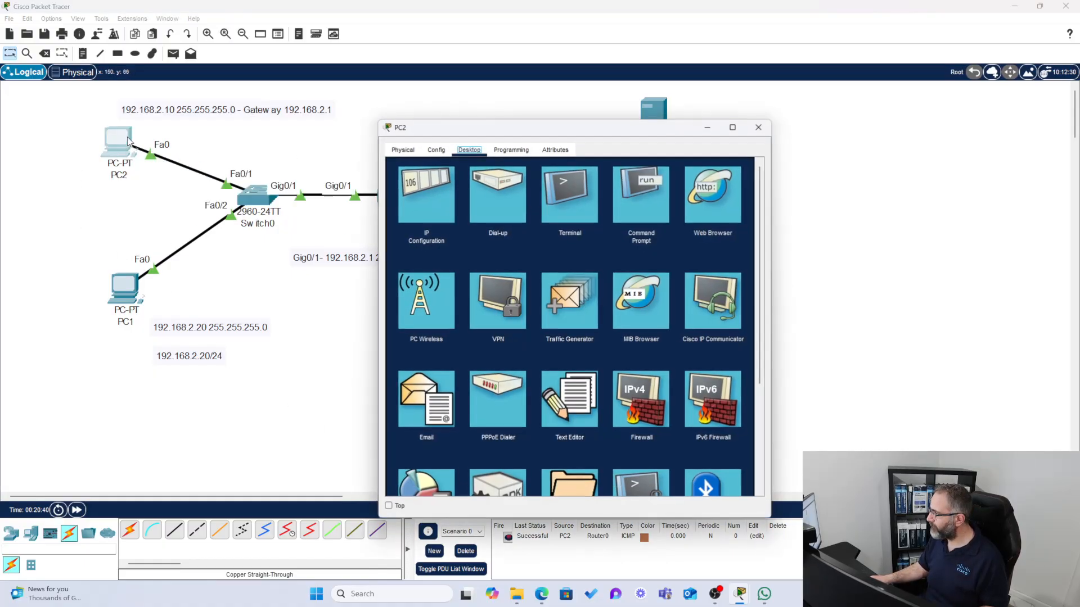
click(619, 197)
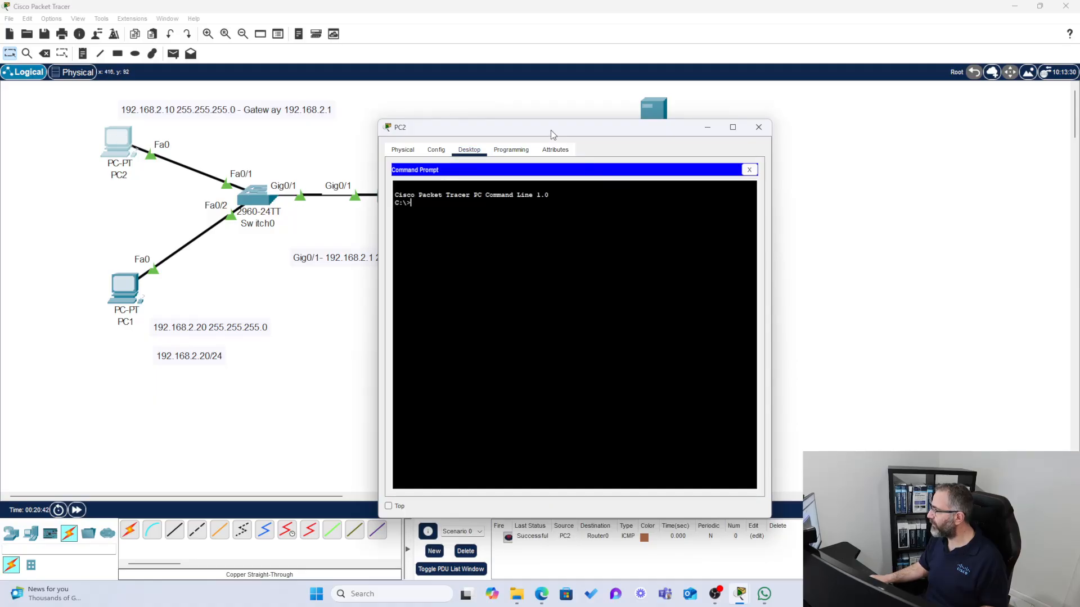
drag(551, 130, 459, 72)
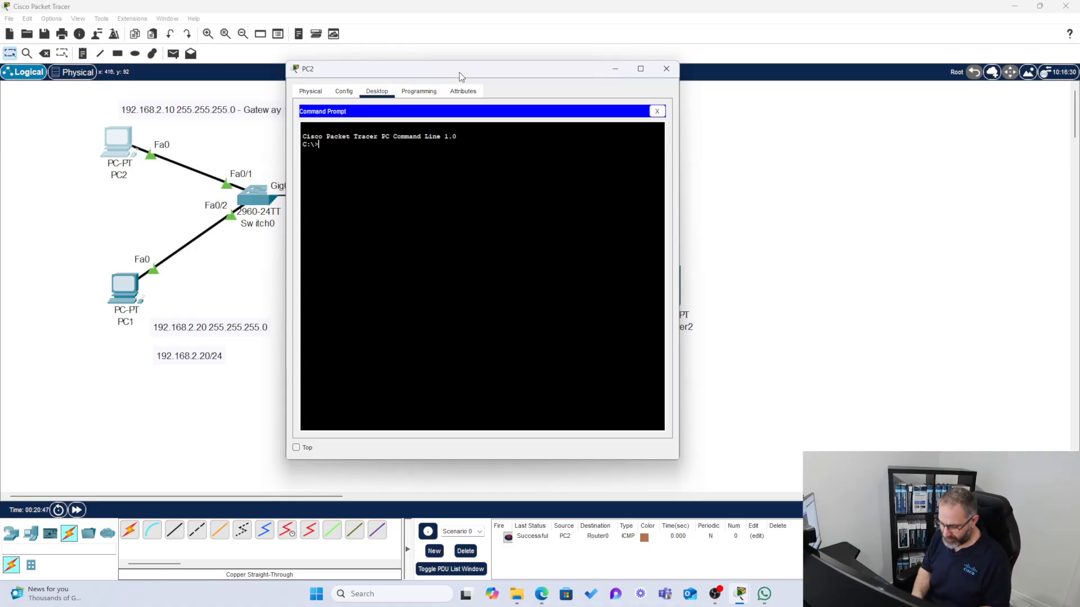
text(ping)
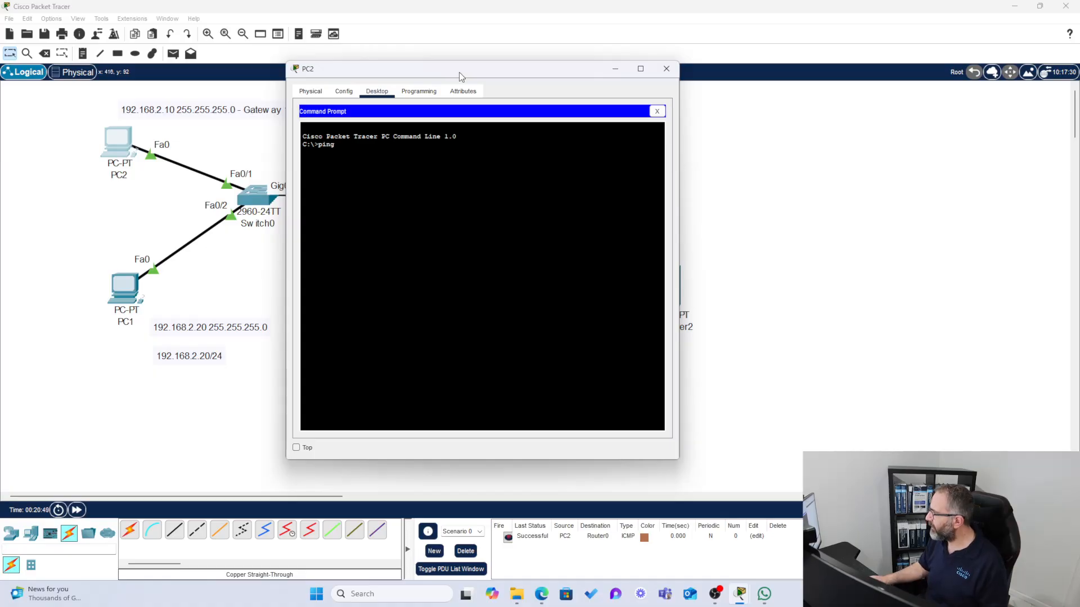
drag(459, 72, 665, 83)
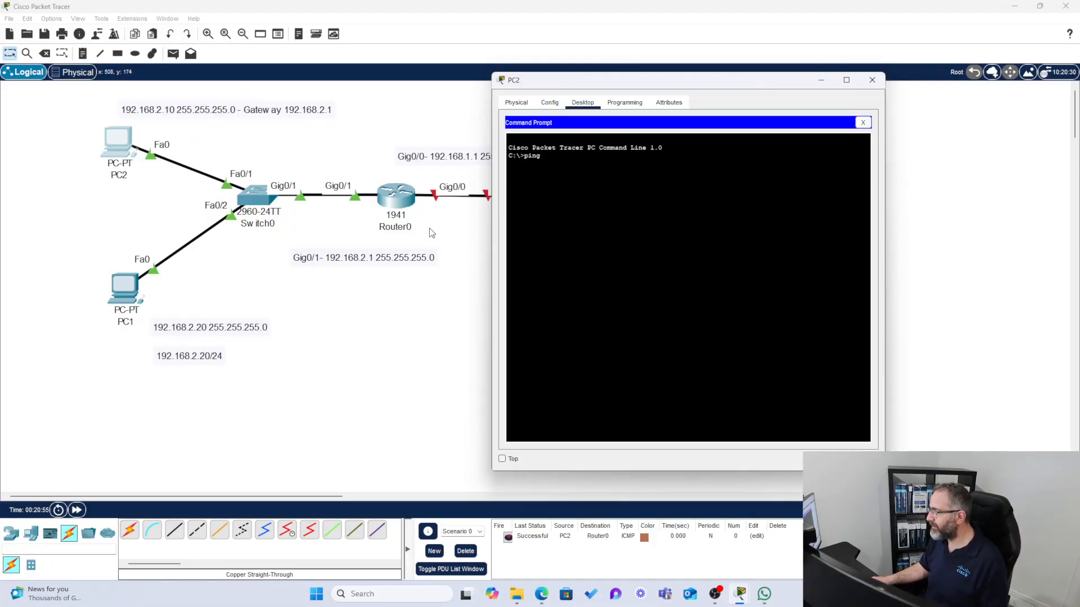
text(192)
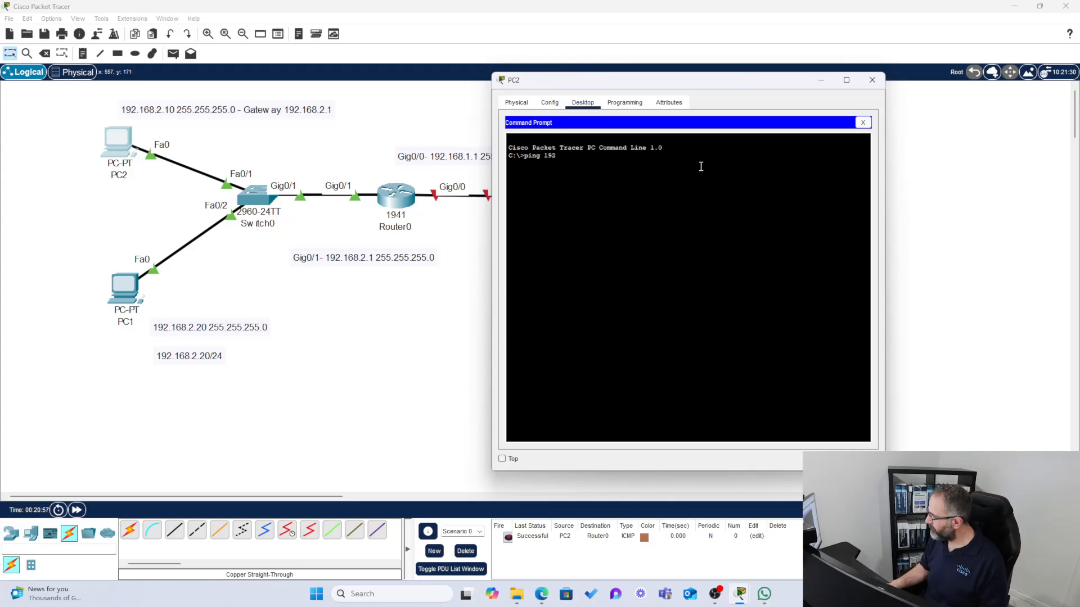
text(.168.2.1)
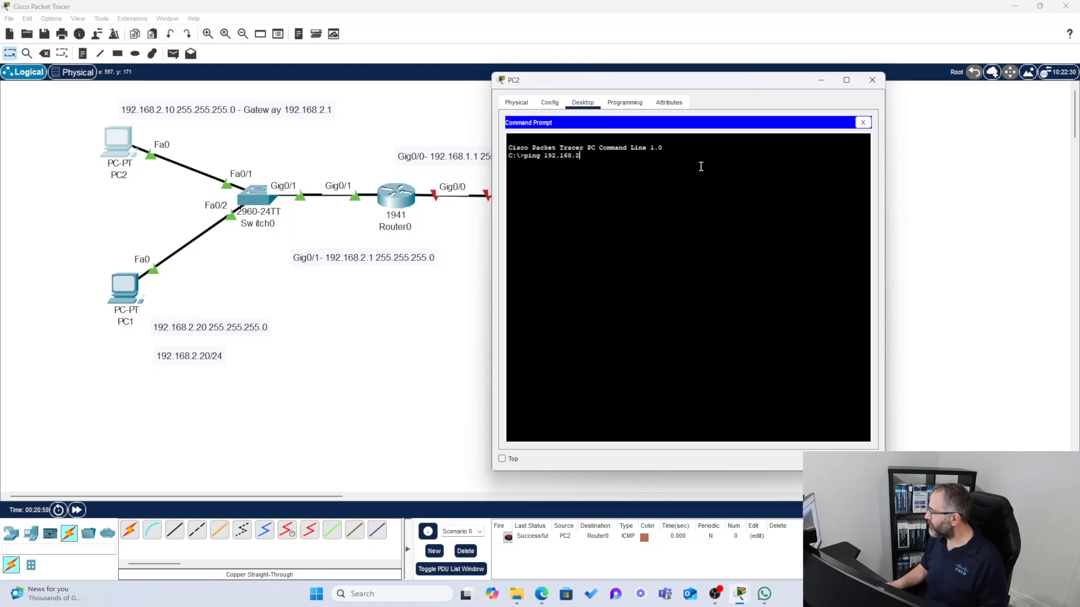
key(Return)
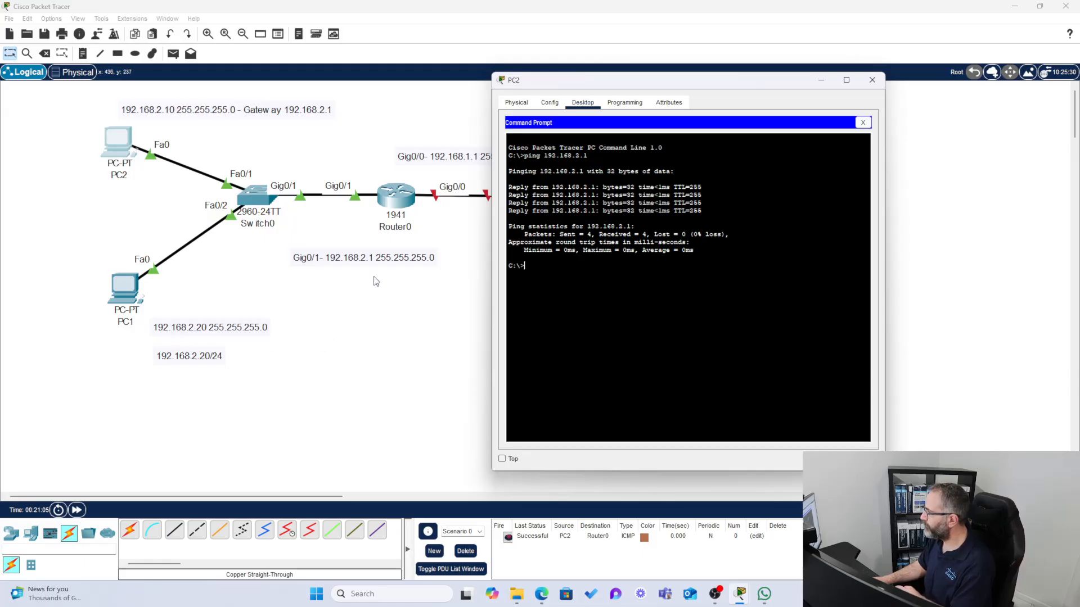
click(872, 80)
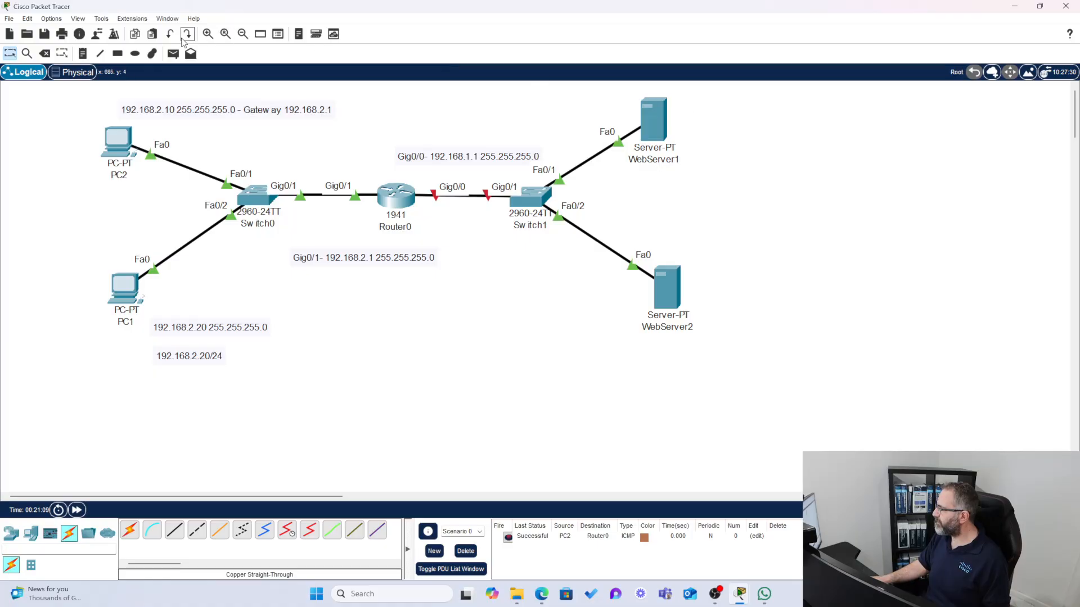
Place a note beside WebServer1 reading "192.168.1.10".
click(82, 54)
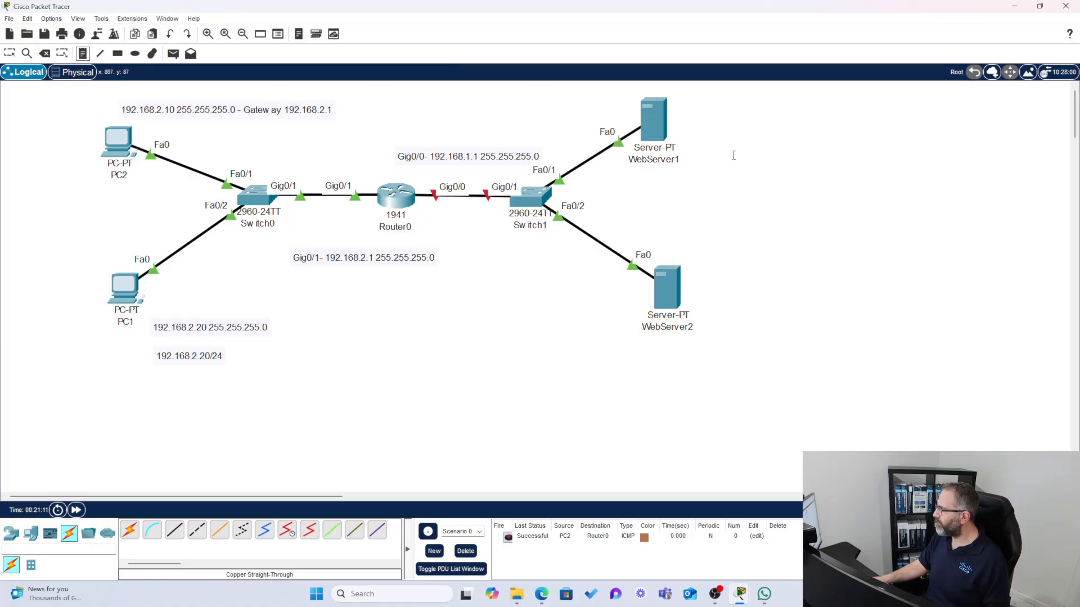
click(706, 127)
text(192.168.)
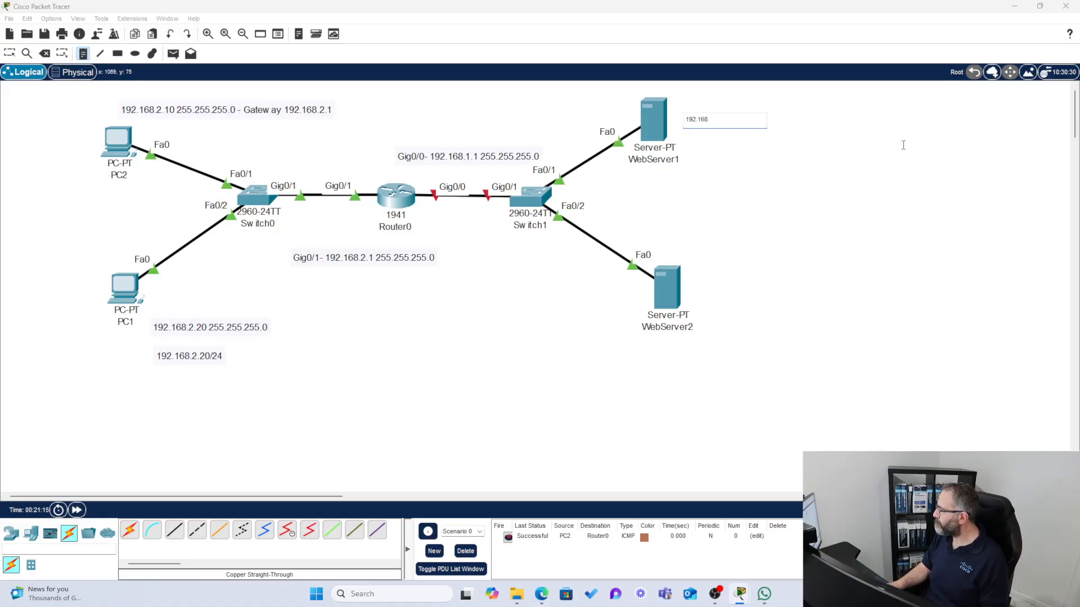
text(1.10)
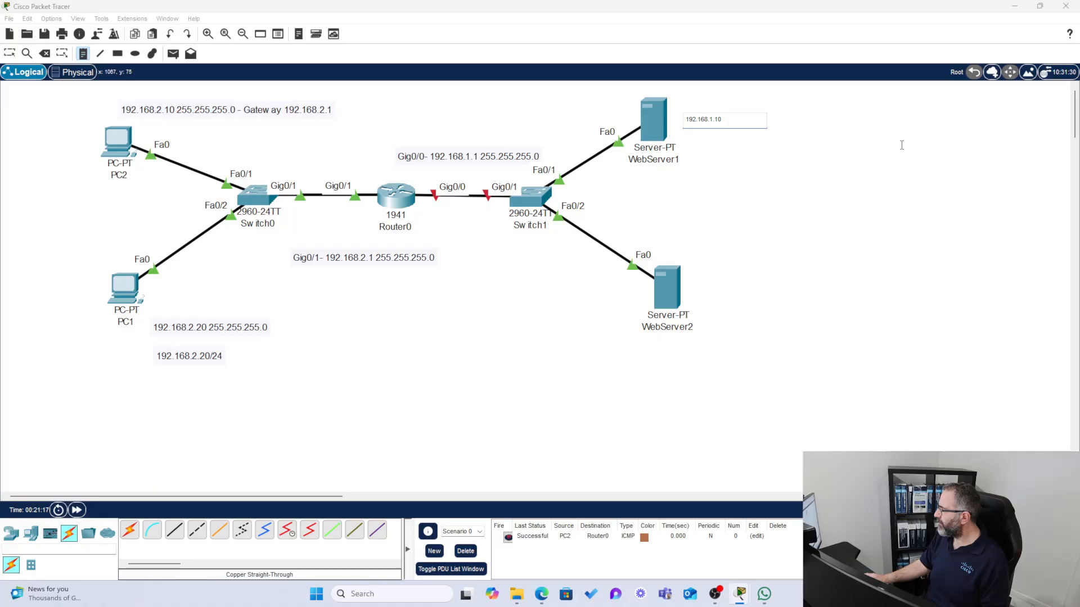
Place a note beside WebServer2 reading "192.168.1.20" and leave note placement without adding another note.
click(700, 293)
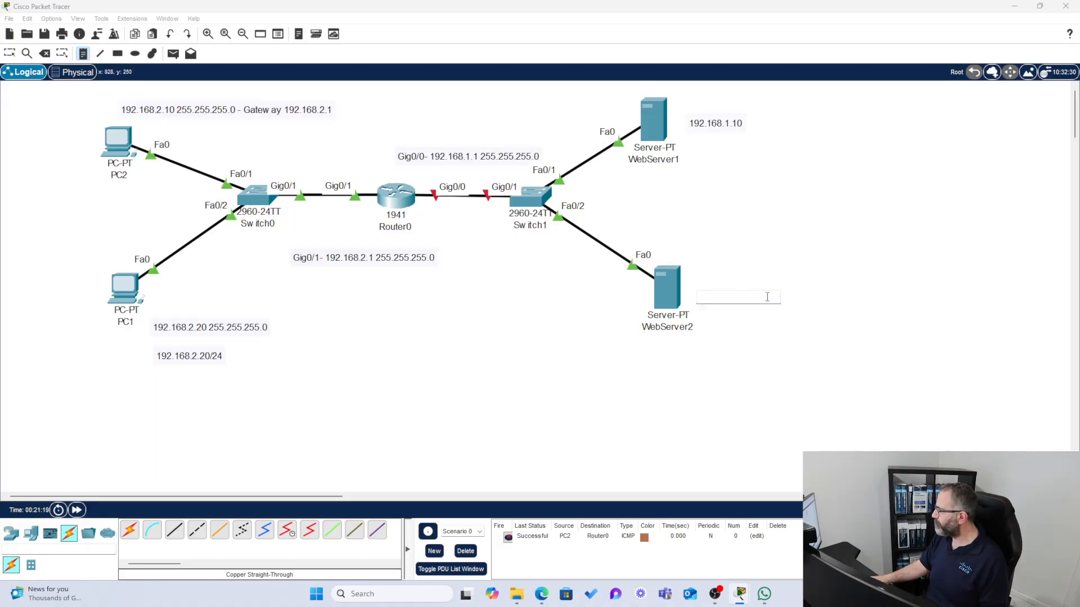
text(192.168.)
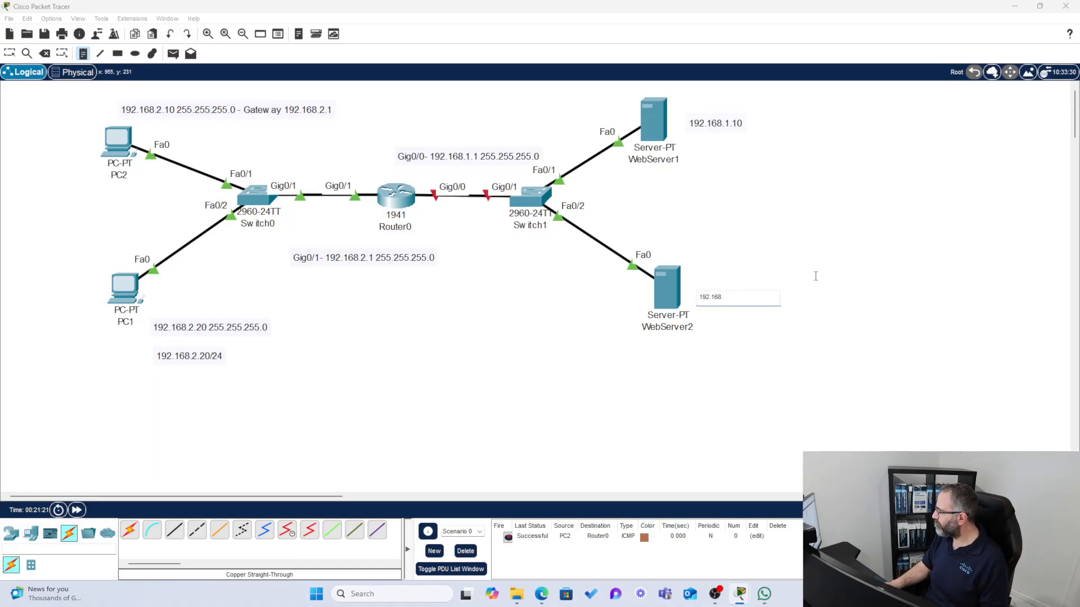
text(2.)
key(BackSpace)
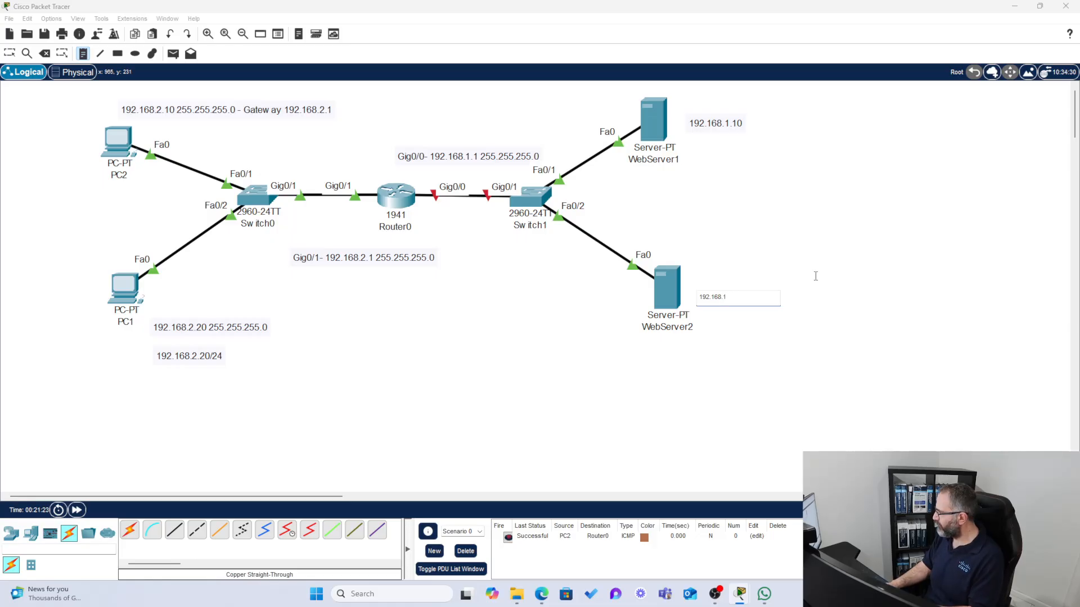
text(1.20)
click(580, 360)
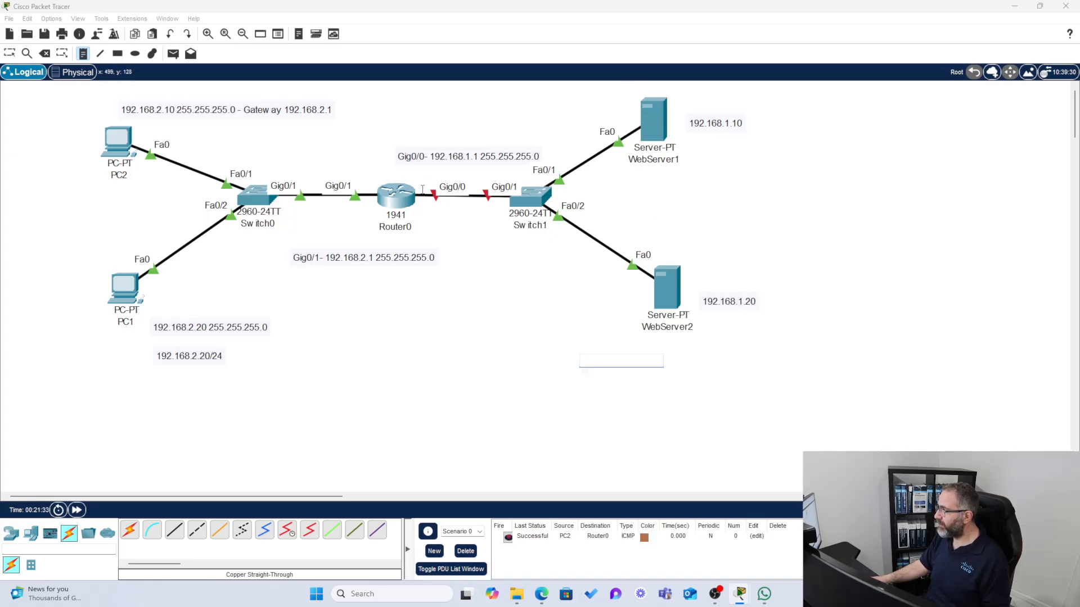
key(Escape)
key(Escape)
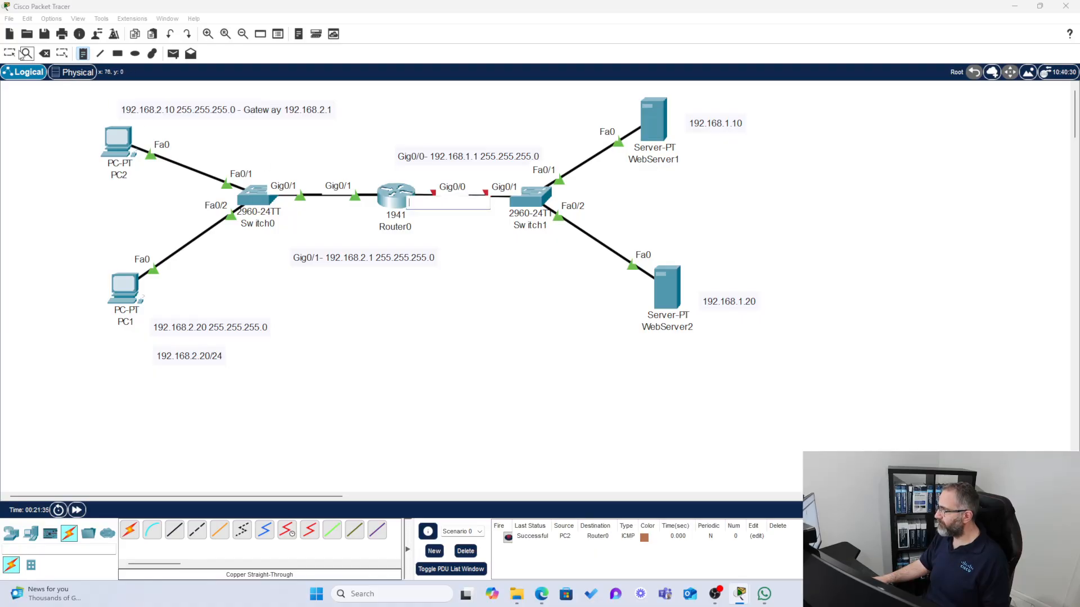
Open Router0's command line and leave interface configuration with the end command, returning to privileged mode.
click(403, 194)
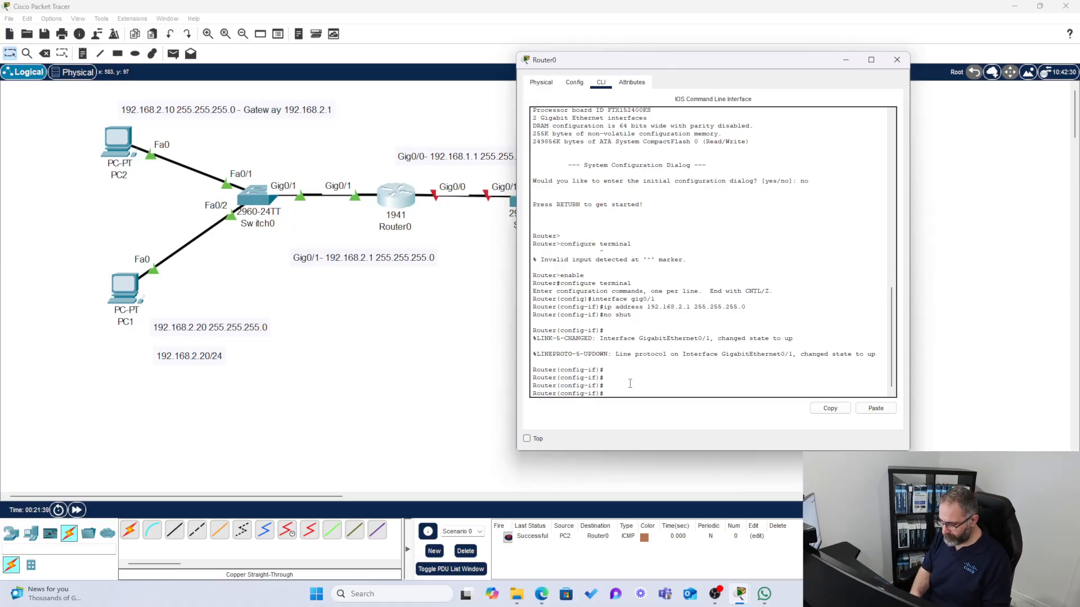
text(end)
key(Return)
key(Return)
key(Return)
key(Return)
key(Return)
key(Return)
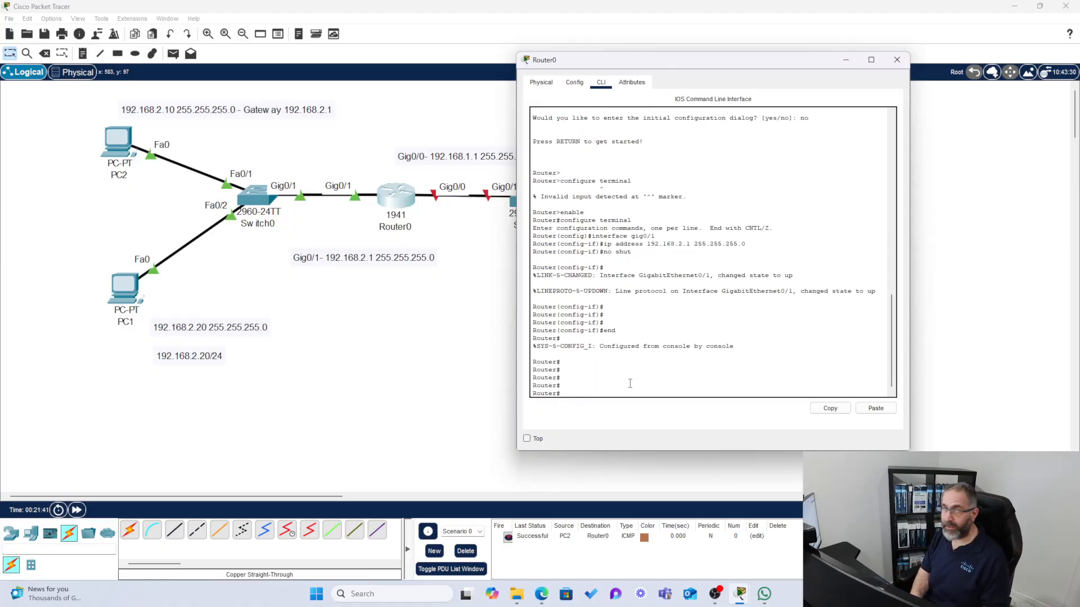
Enter global configuration on Router0 with "conf t" and select interface gig0/0.
text(conf)
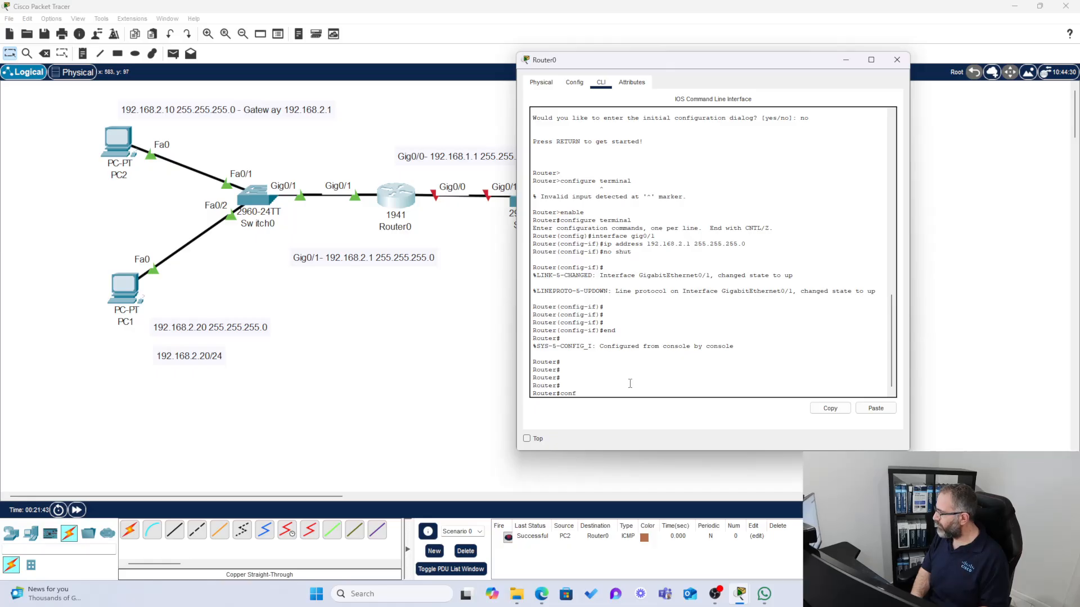
text( t)
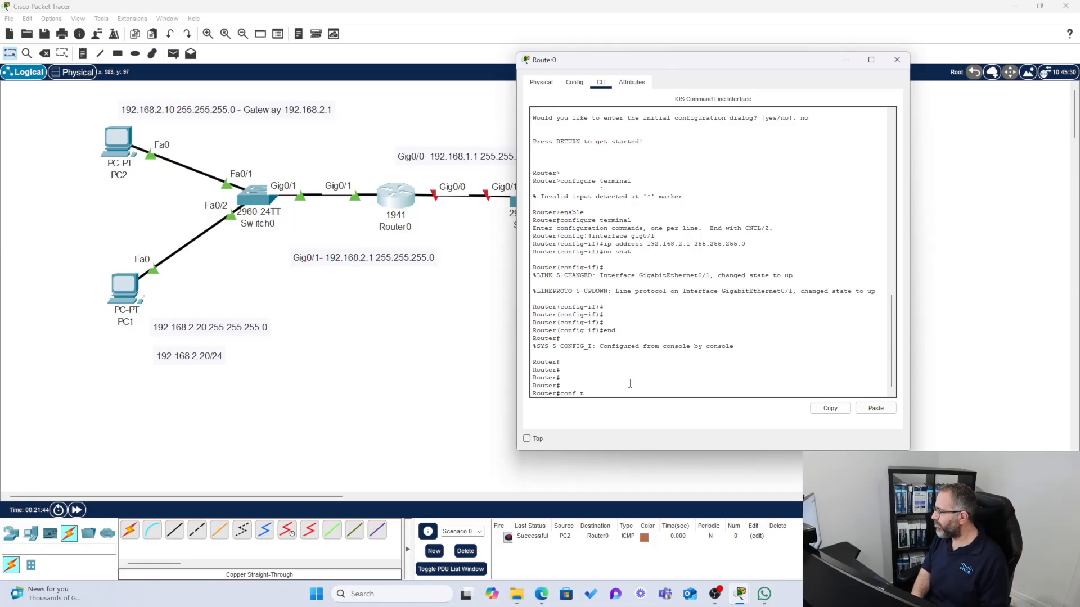
key(Return)
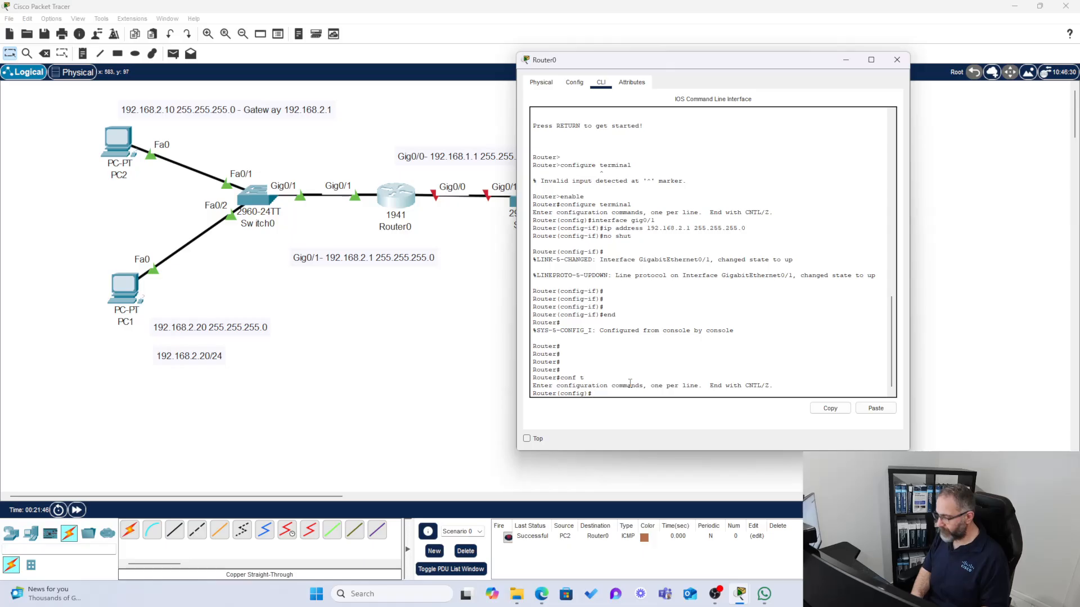
text(int )
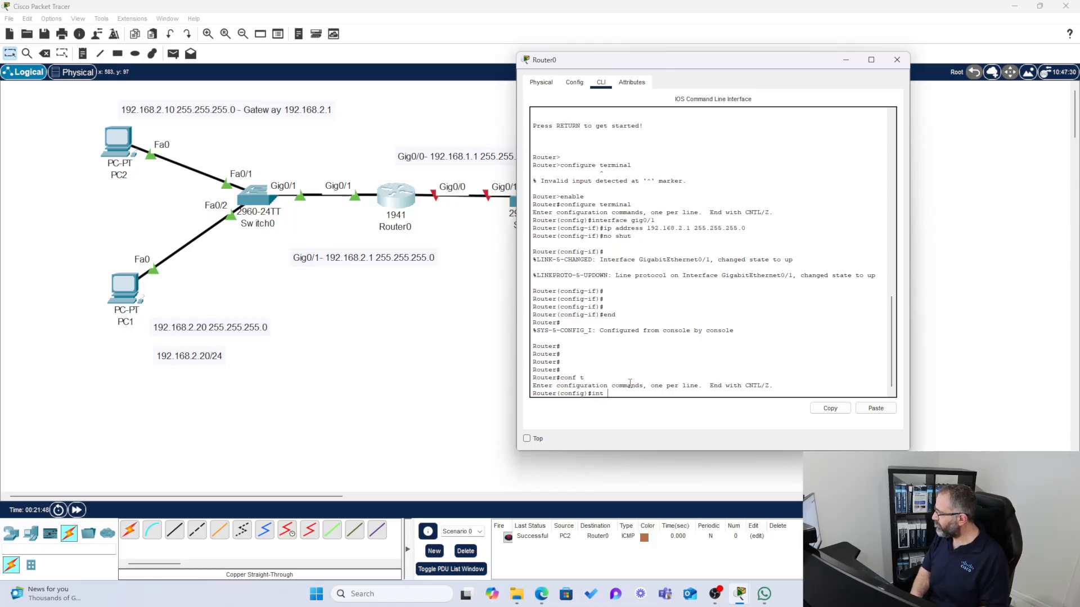
text(gig0)
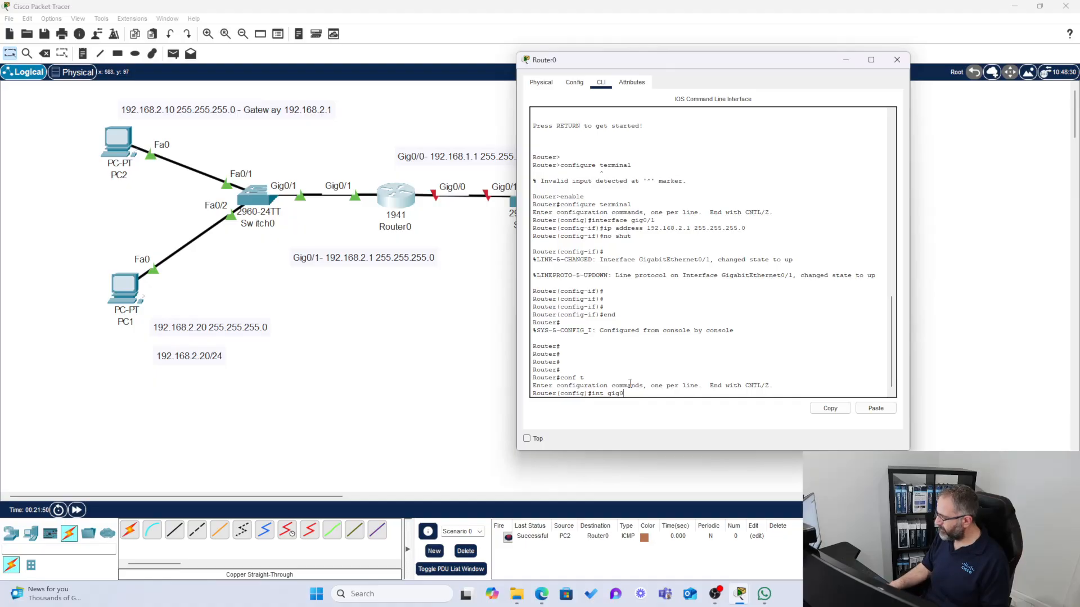
text(/0)
key(Return)
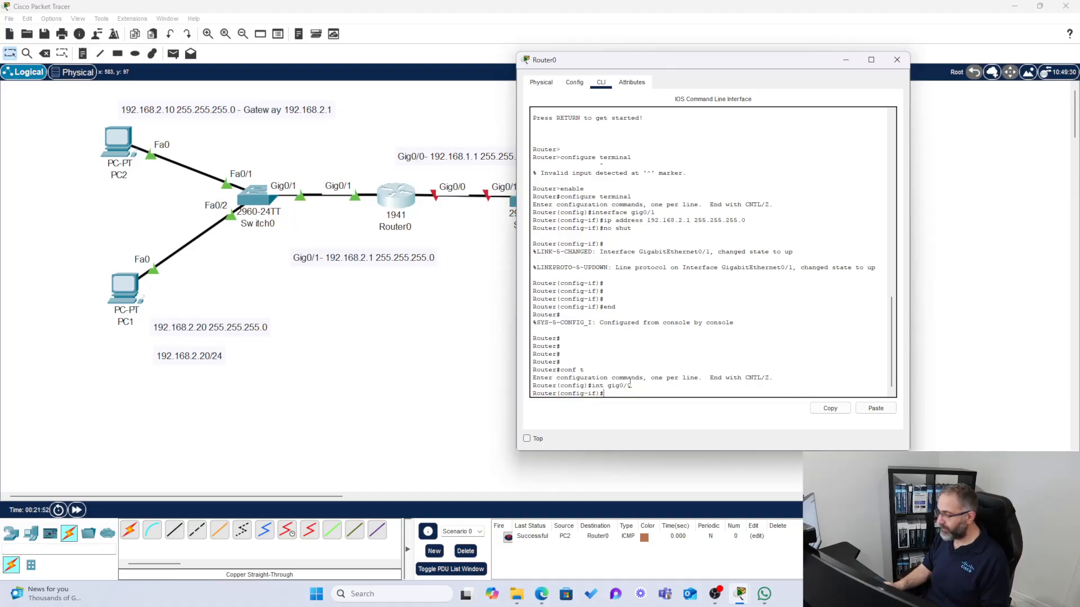
Try to address interface gig0/0 with the command "network 192.168.1.1 255.255.255.0".
text(network 192)
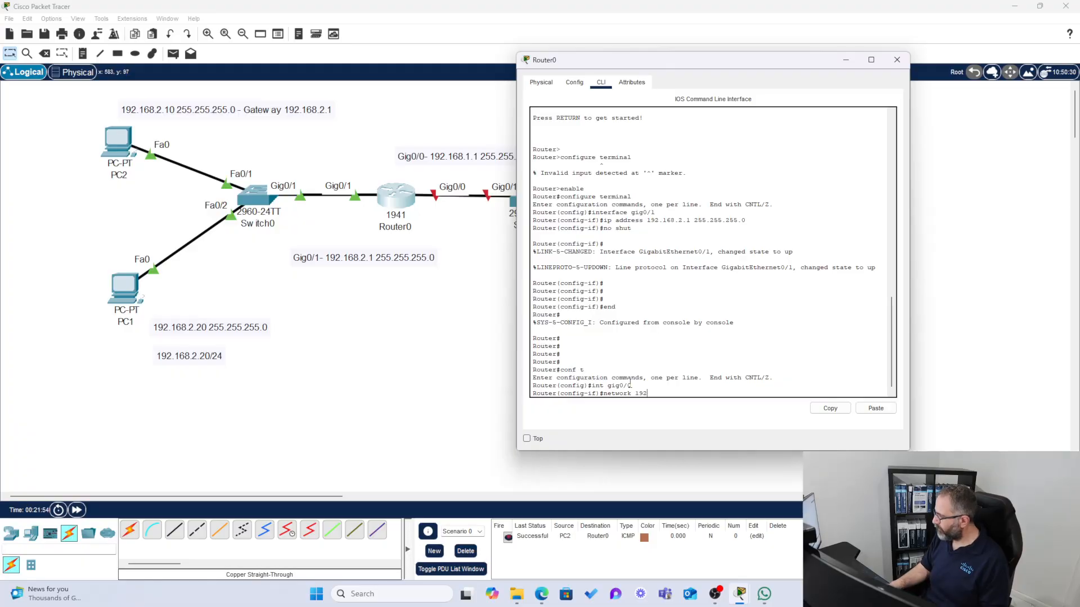
text(.16388)
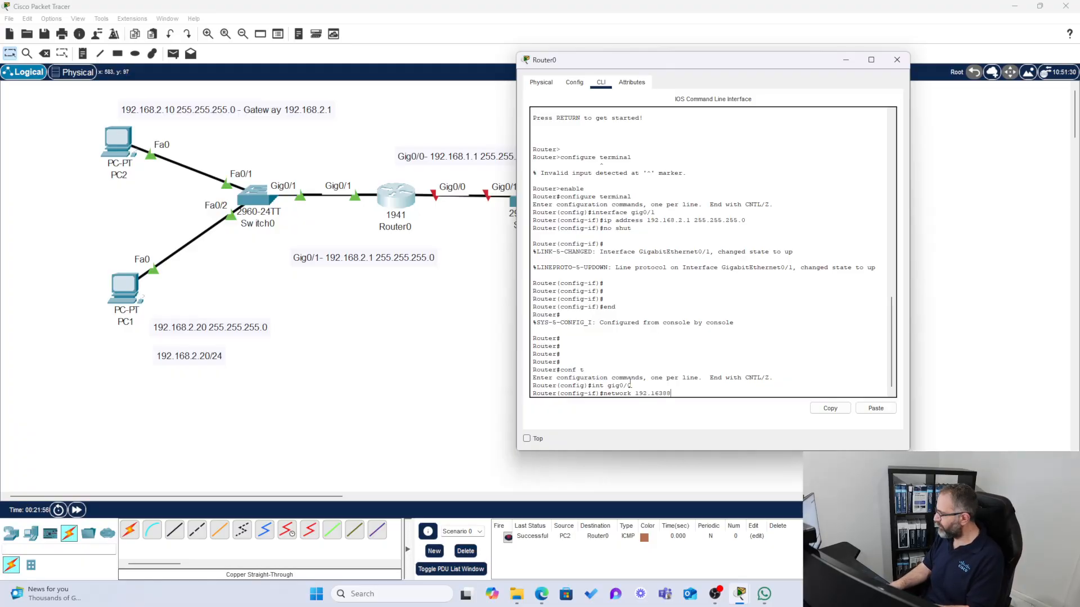
text(8.)
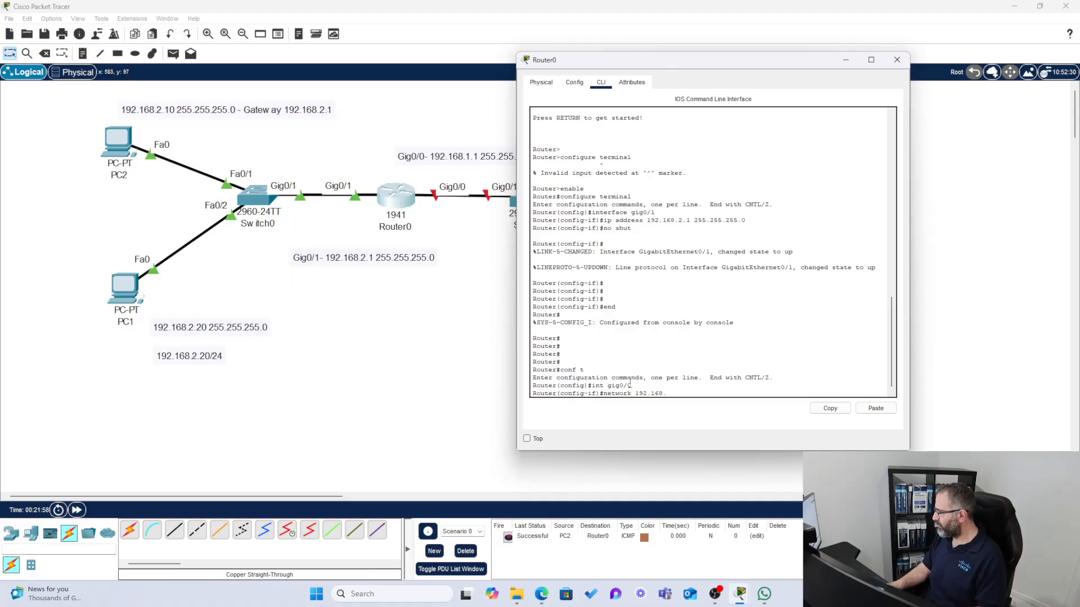
text(1.1 2)
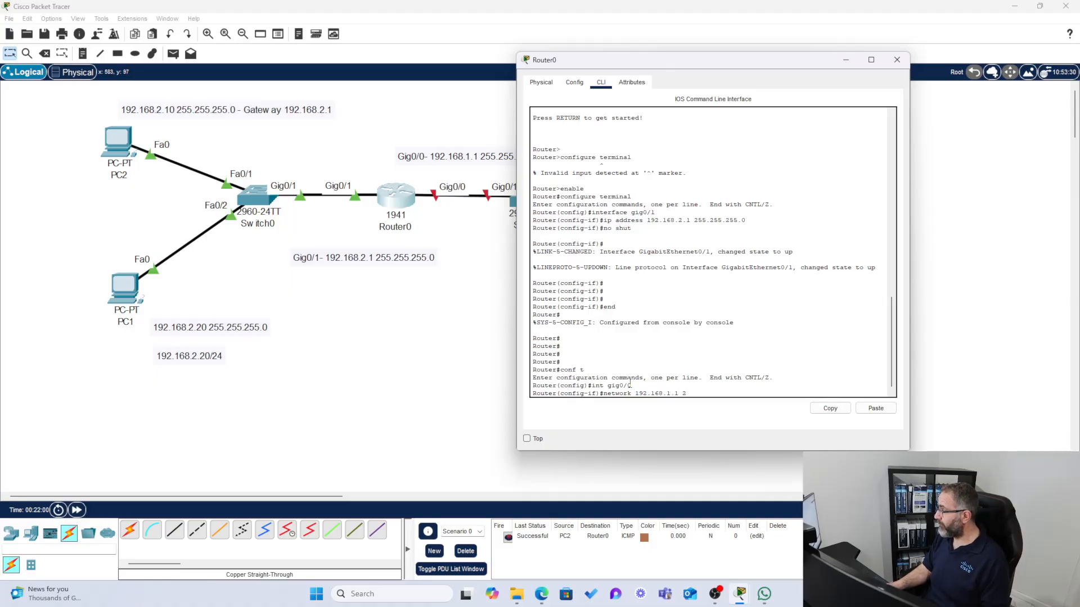
text(55.255.255.0)
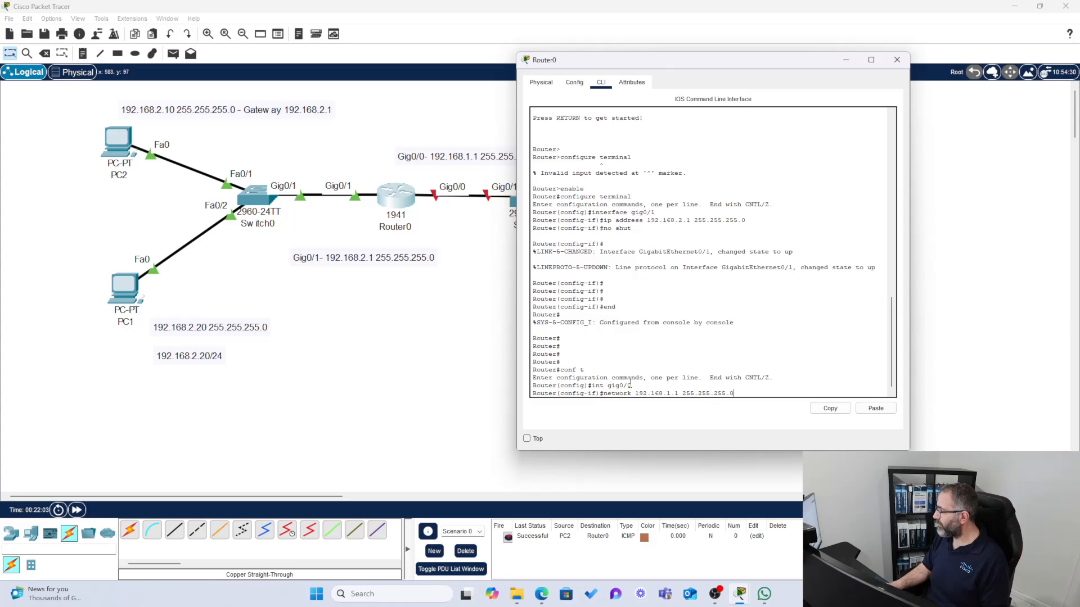
key(Return)
key(Up)
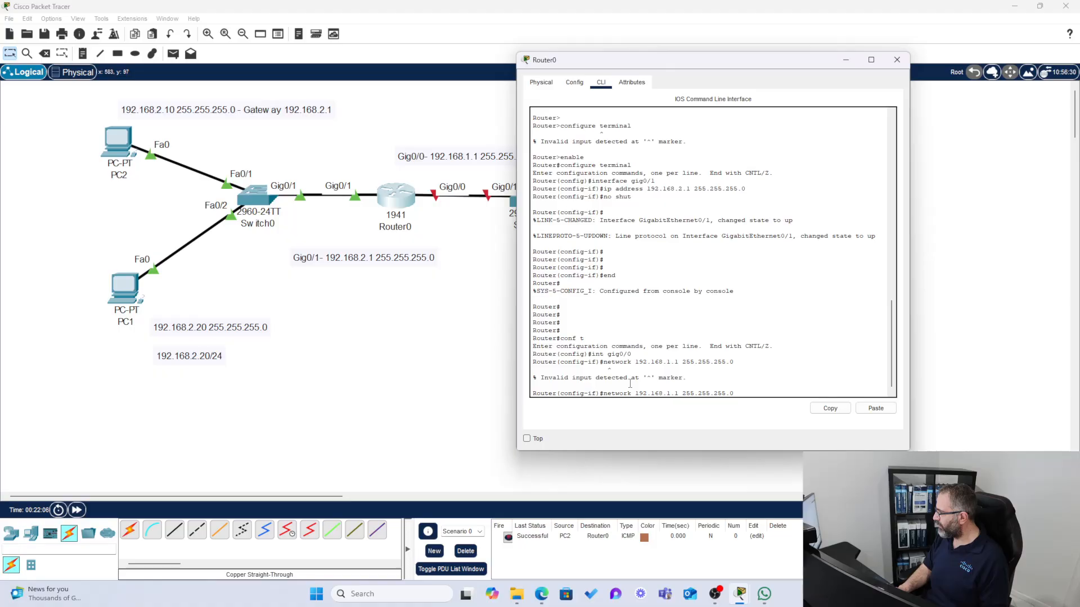
key(BackSpace)
key(BackSpace)
key(BackSpace)
key(BackSpace)
key(BackSpace)
key(BackSpace)
key(BackSpace)
key(BackSpace)
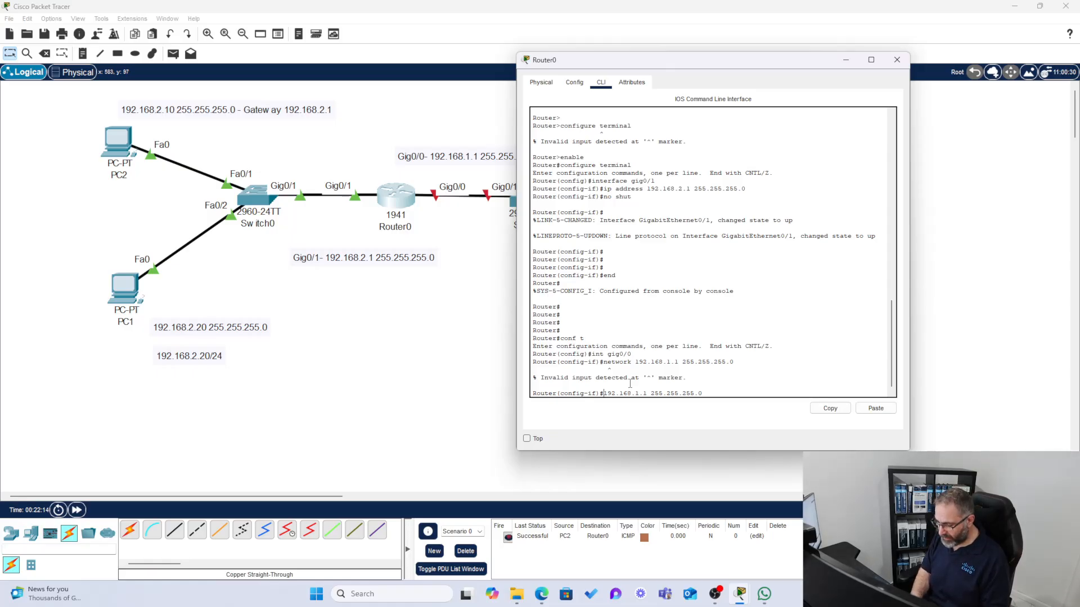
scroll(630, 384, up, 2)
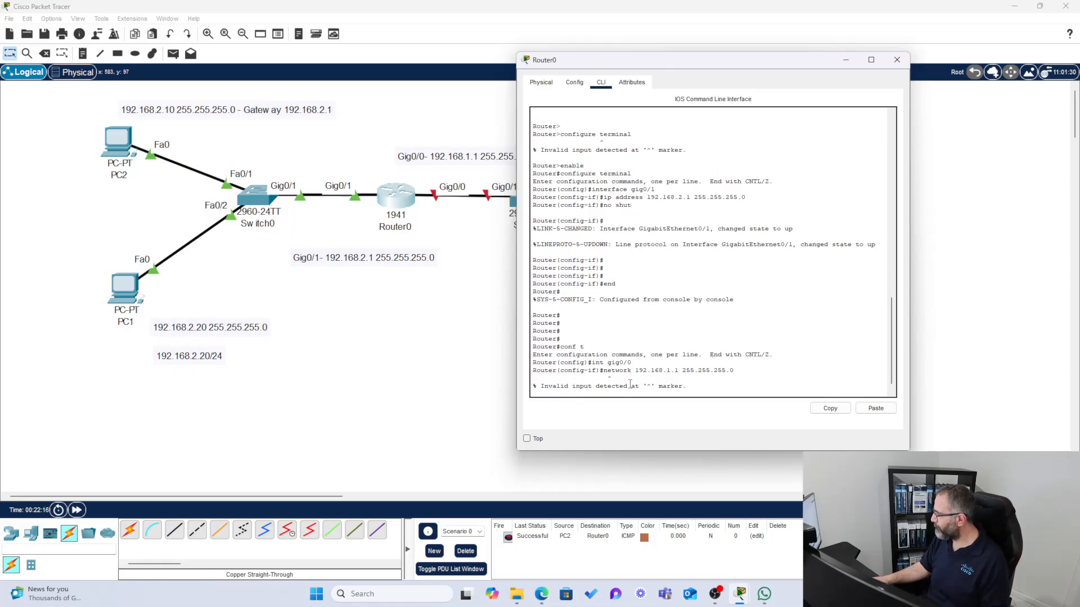
scroll(630, 384, down, 2)
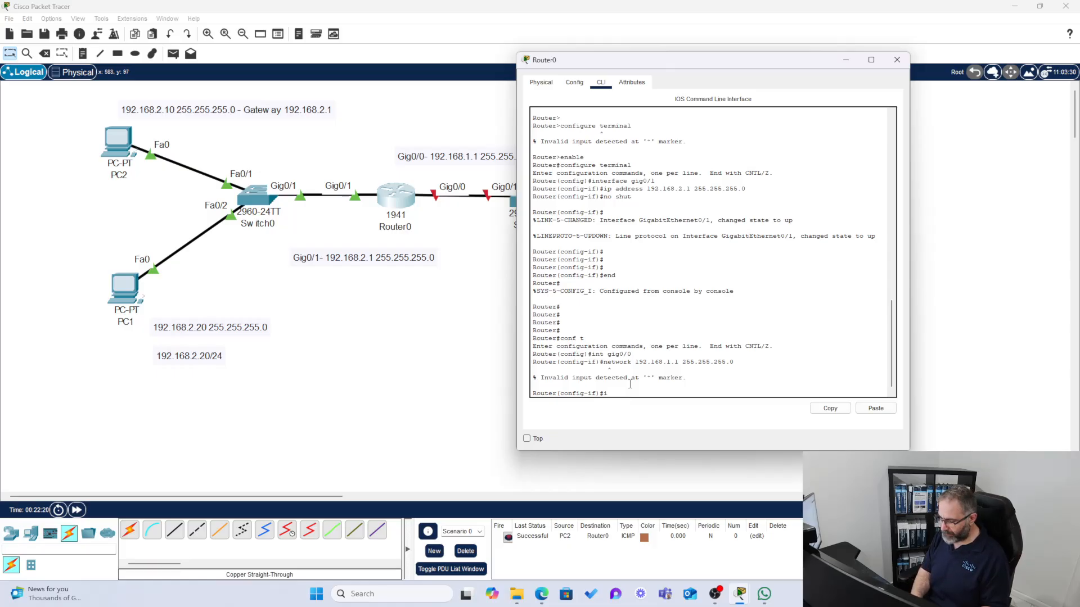
Assign interface gig0/0 its address with the command "ip address 192.168.1.1 255.255.255.0".
text(dress 1)
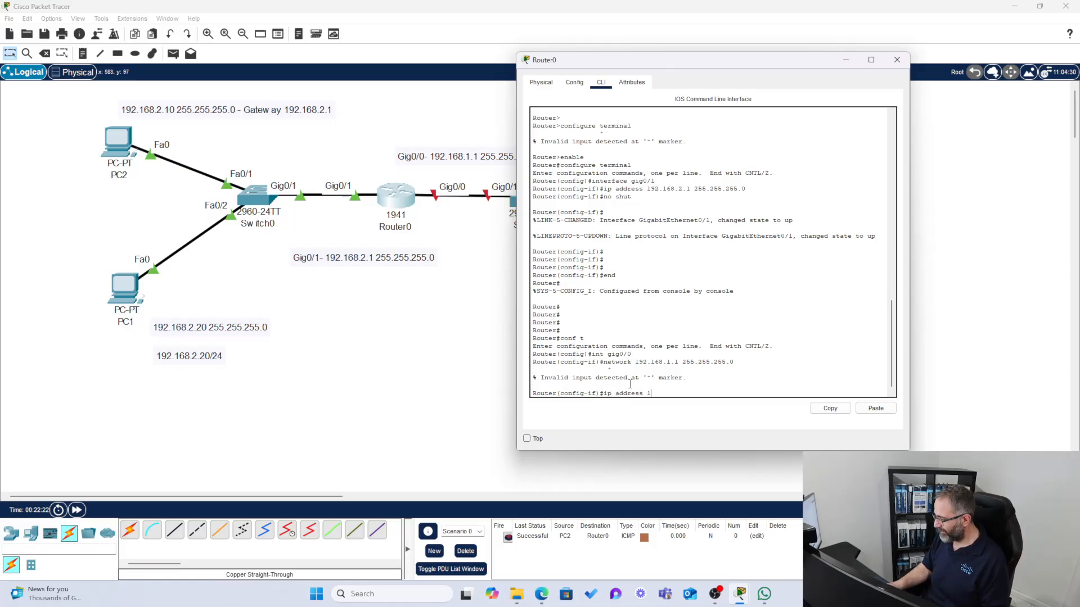
text(92.168.1.1)
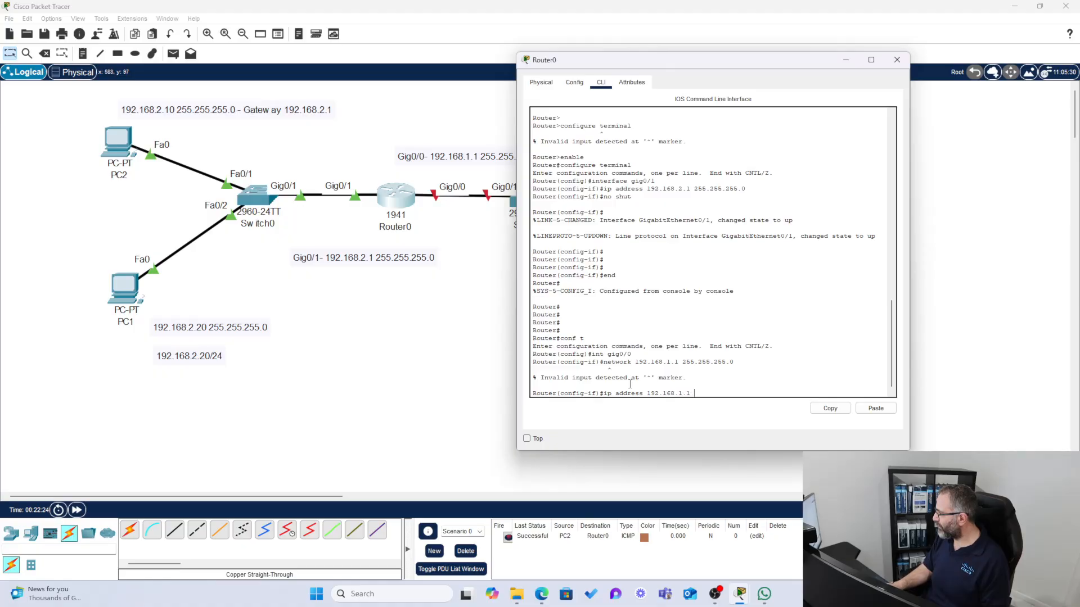
text( 255.255.255.0)
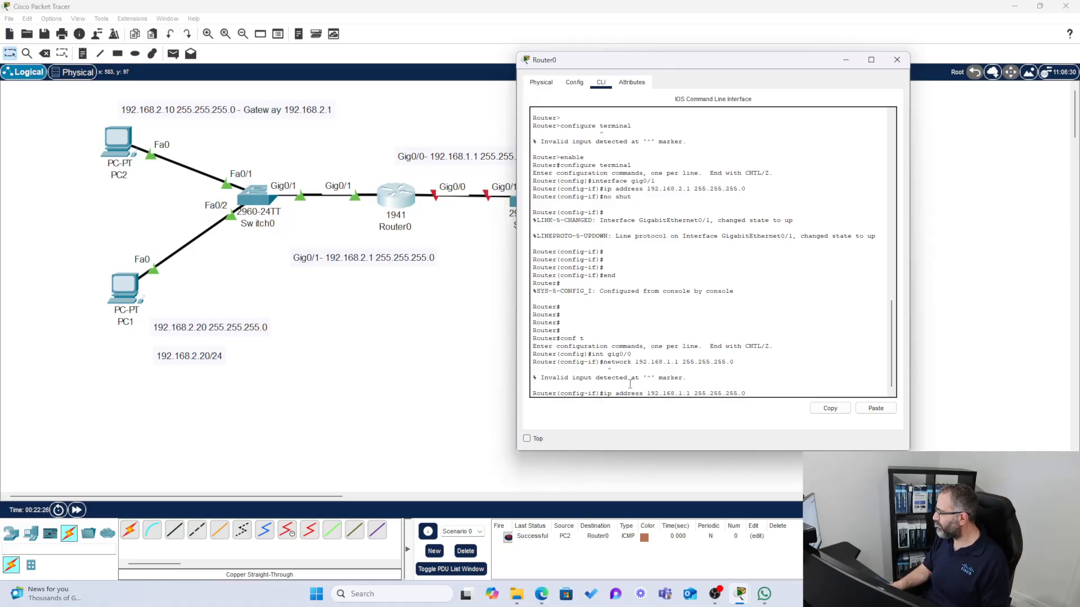
key(Return)
Enable interface gig0/0 with "no shut", return to the topology and fast-forward the simulation time.
text(no s)
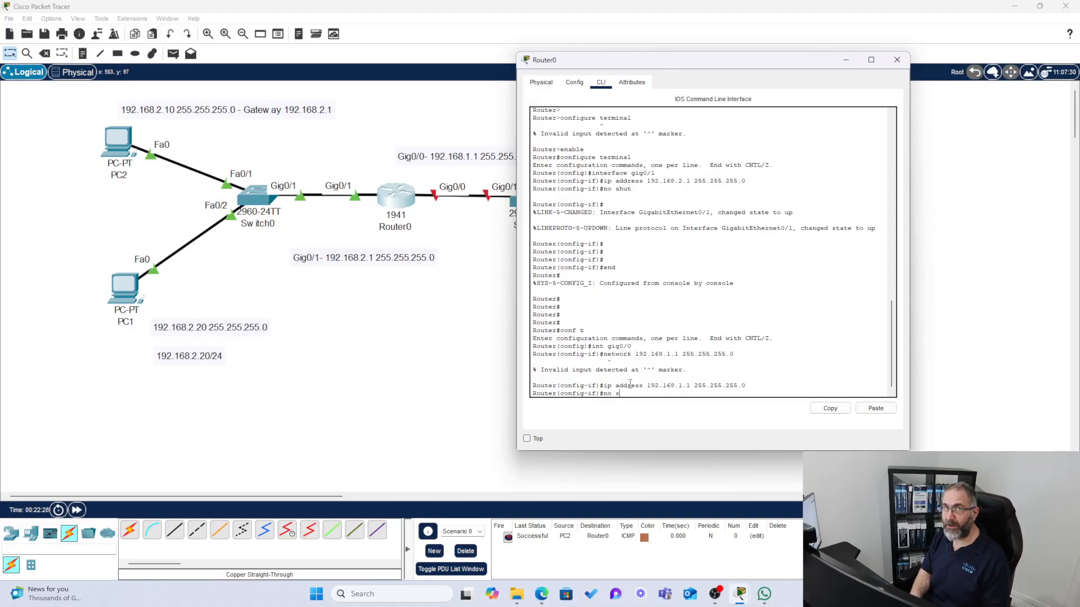
text(hut)
key(Return)
key(Return)
key(Return)
key(Return)
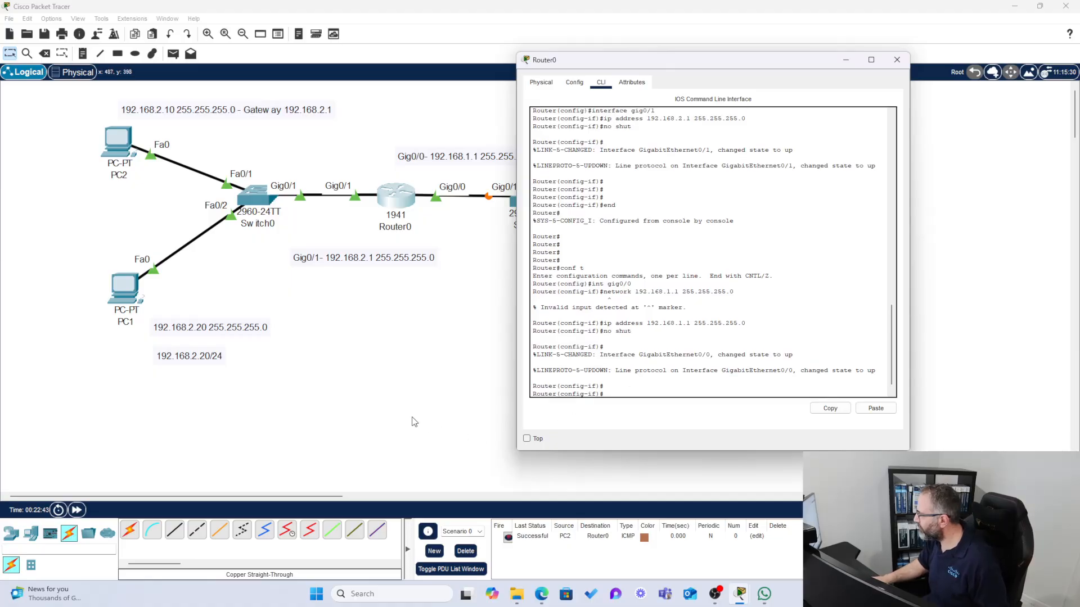
click(353, 399)
click(76, 513)
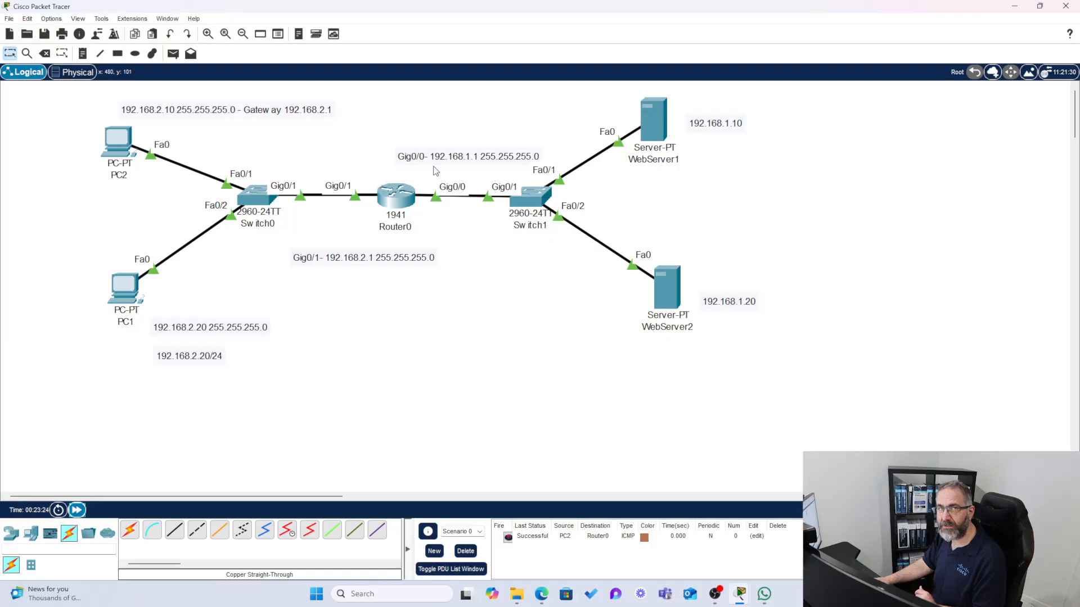
Configure WebServer1 with static IPv4 address 192.168.1.10, subnet mask 255.255.255.0 and default gateway 192.168.1.1, and close its window.
click(648, 119)
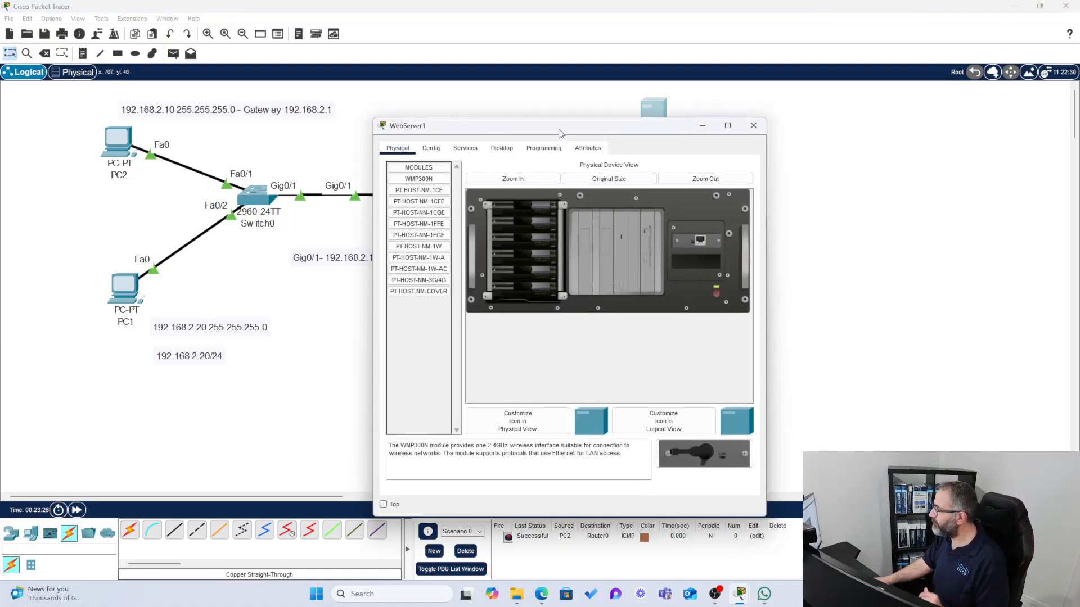
drag(559, 130, 528, 83)
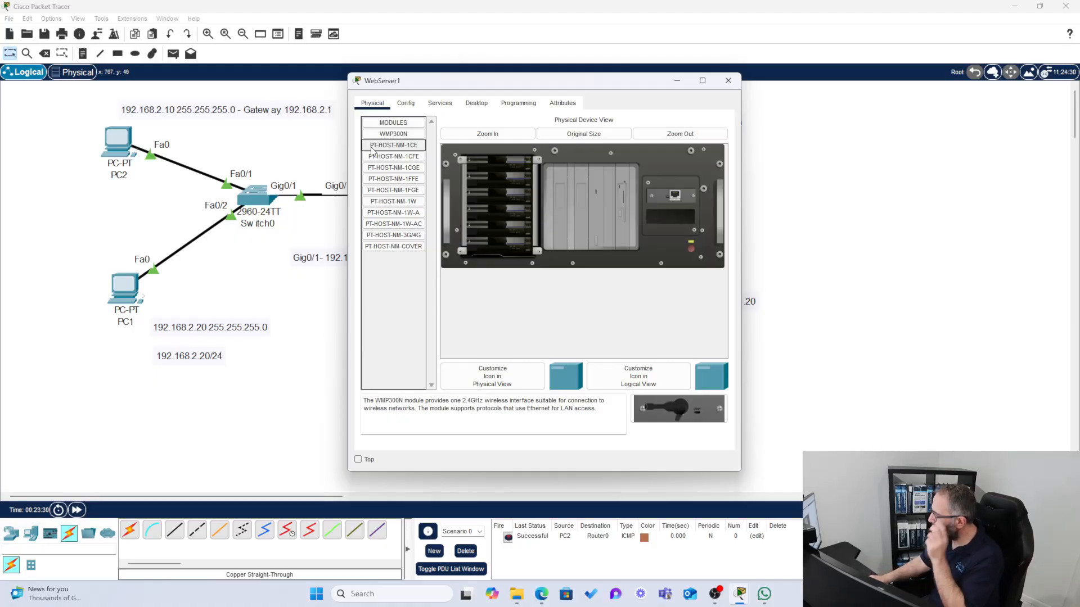
click(479, 105)
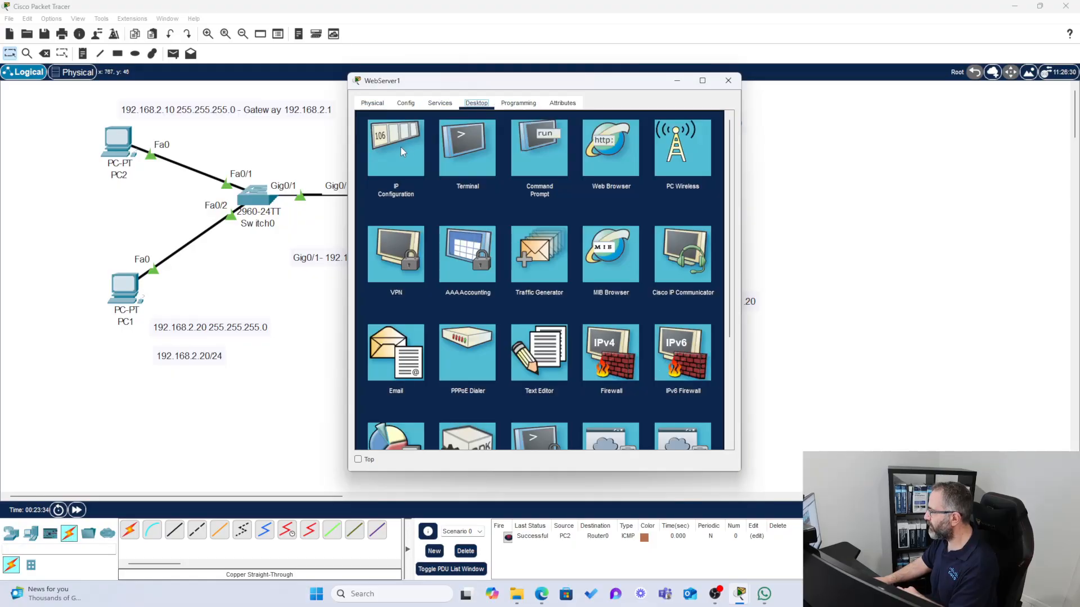
click(400, 147)
drag(474, 86, 319, 98)
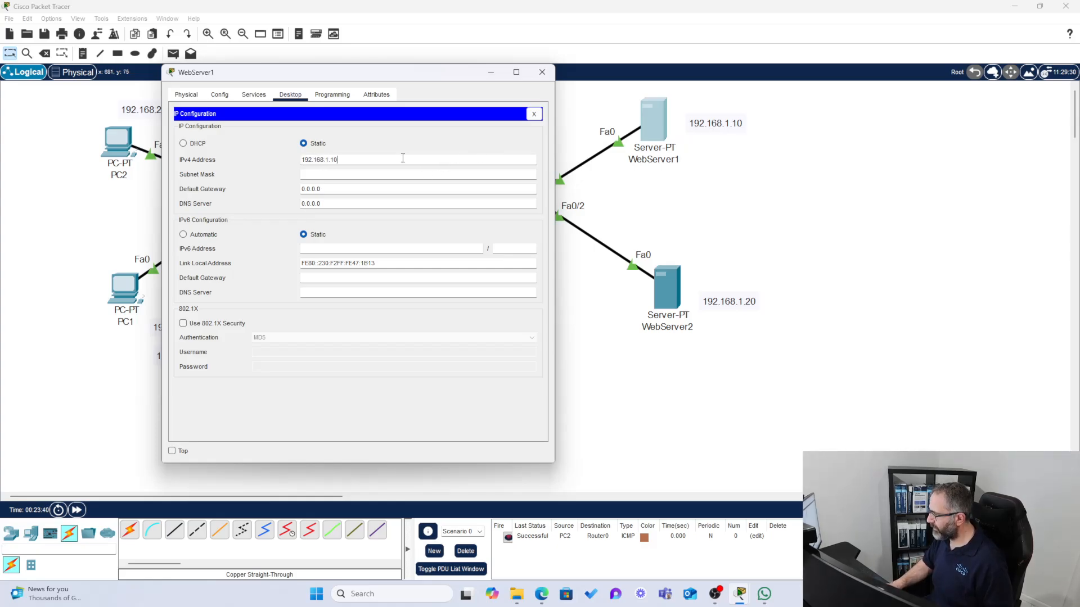
key(Tab)
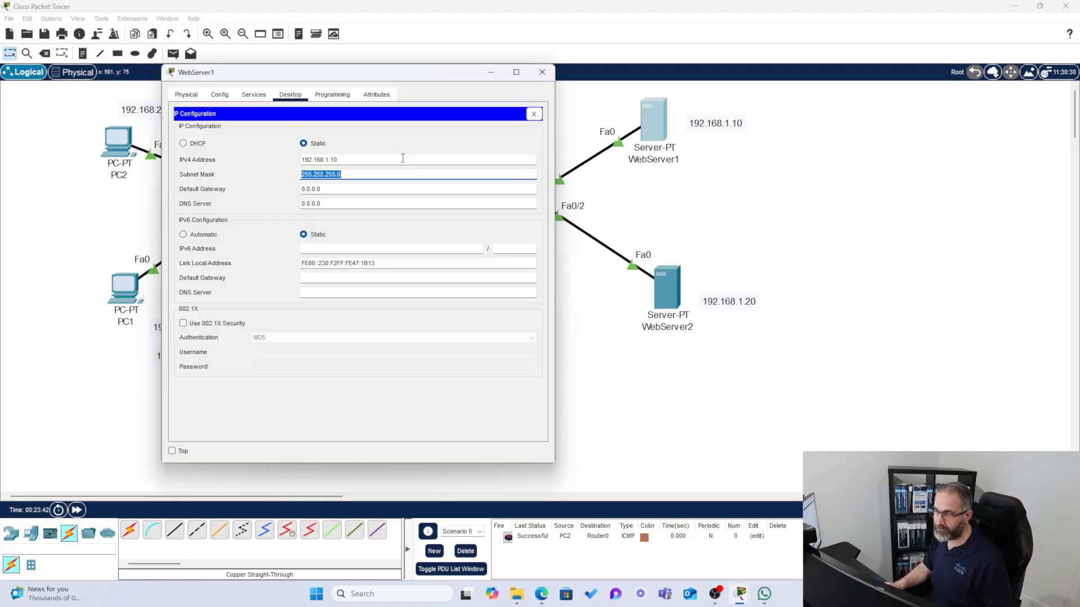
key(Tab)
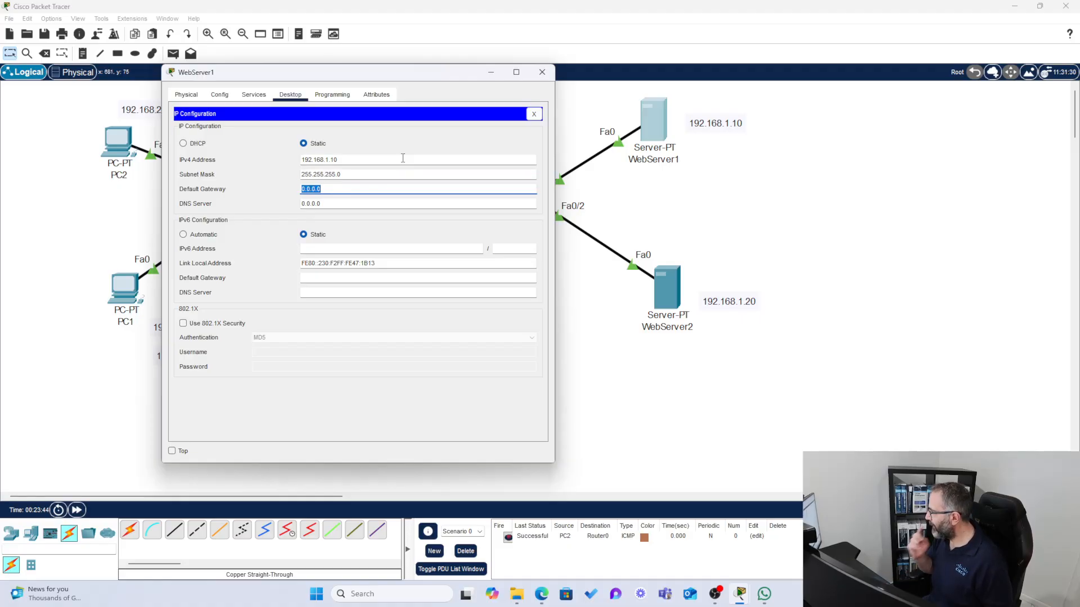
text(192.168.1.1)
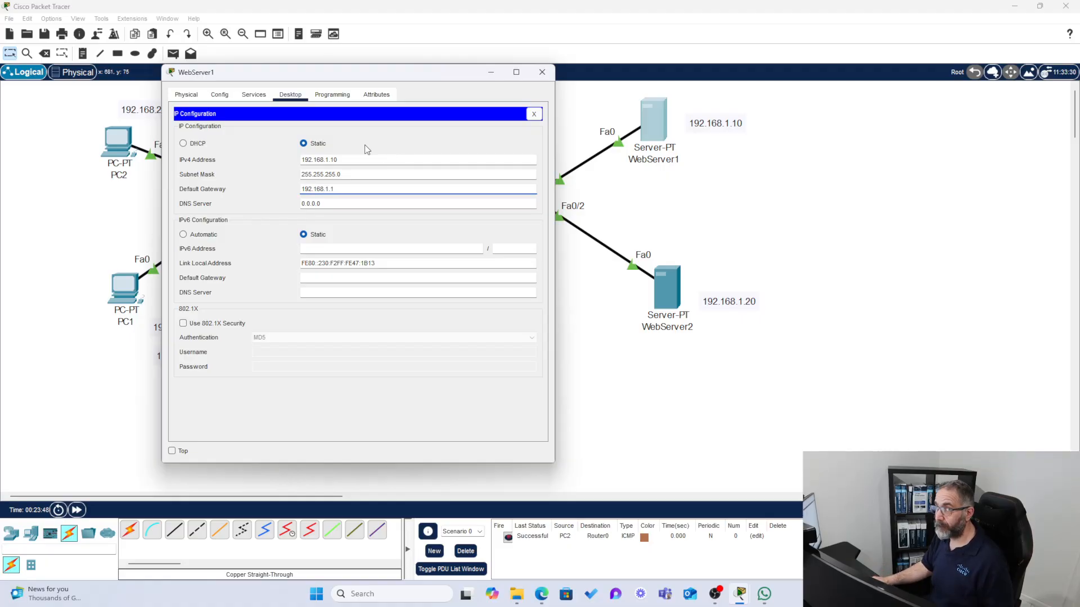
drag(350, 74, 295, 262)
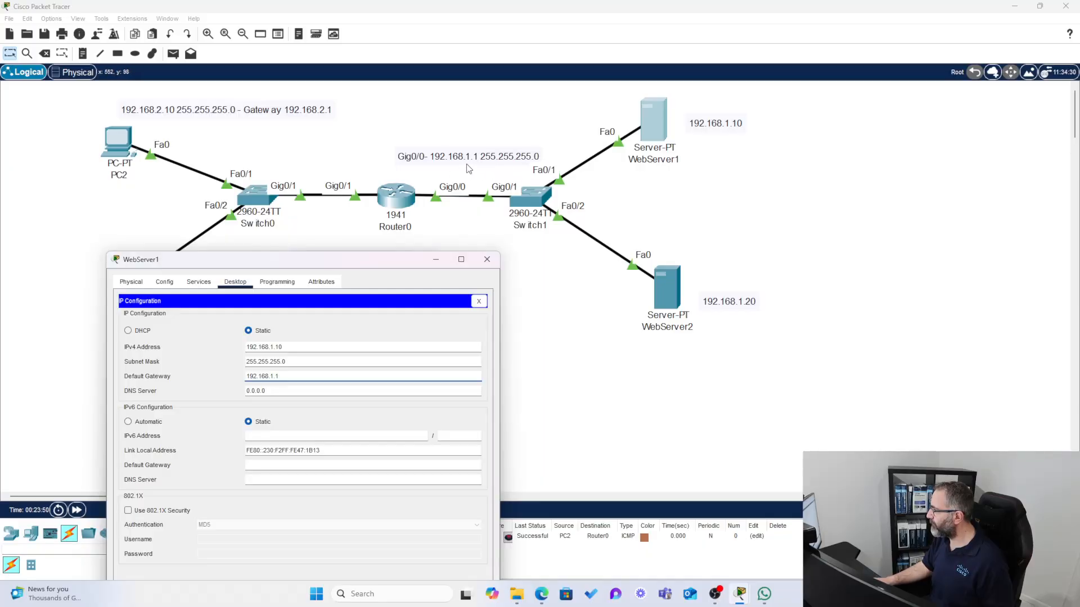
drag(367, 259, 358, 82)
click(477, 81)
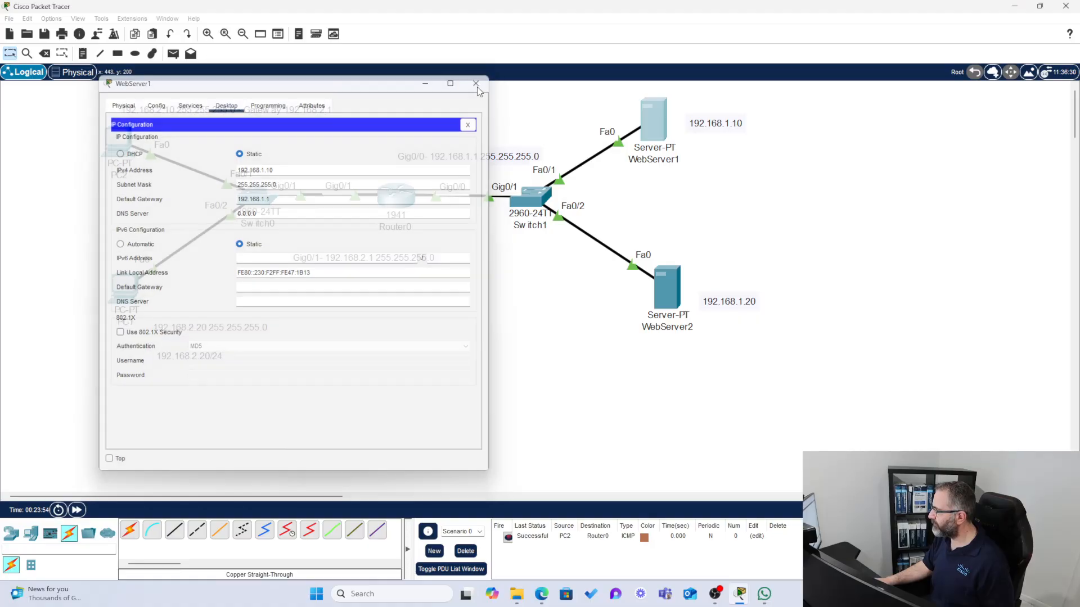
Configure WebServer2 with static IPv4 address 192.168.1.20, subnet mask 255.255.255.0 and default gateway 192.168.1.1, and close its window.
click(655, 281)
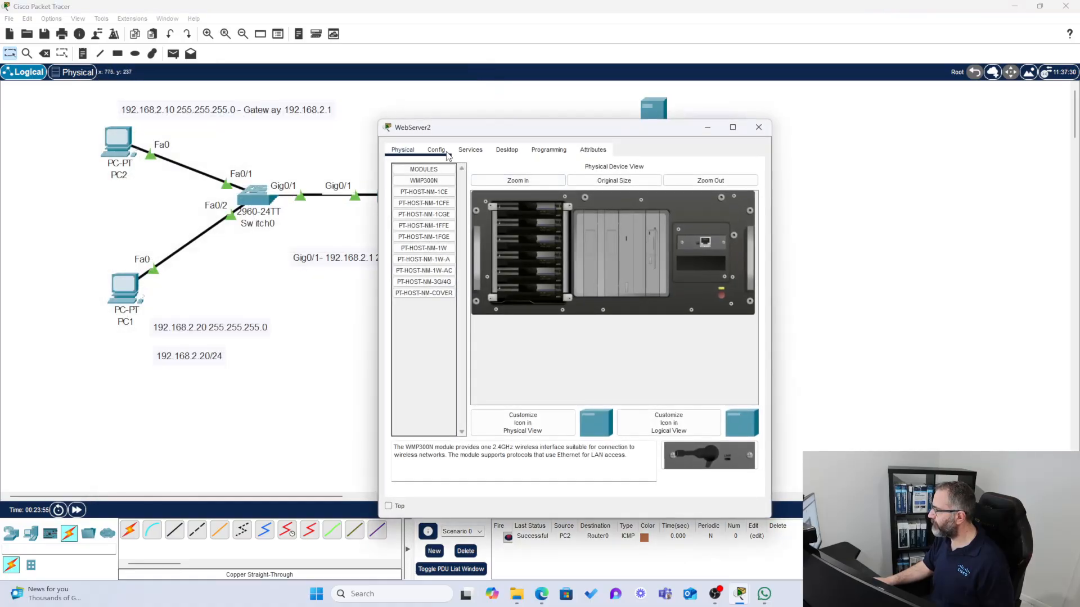
click(507, 150)
click(426, 194)
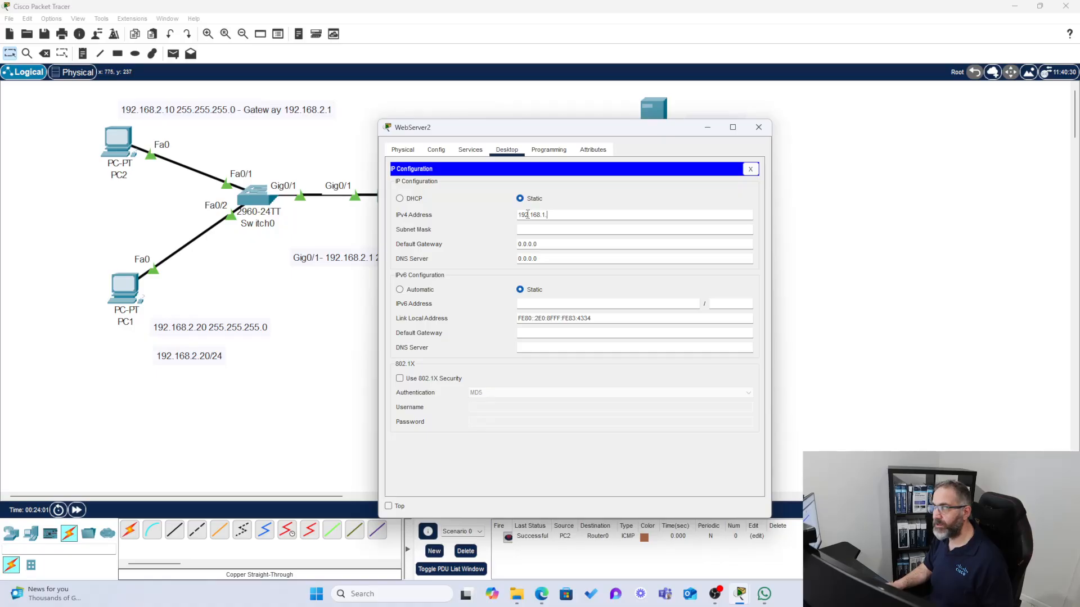
key(Tab)
key(Tab)
text(192)
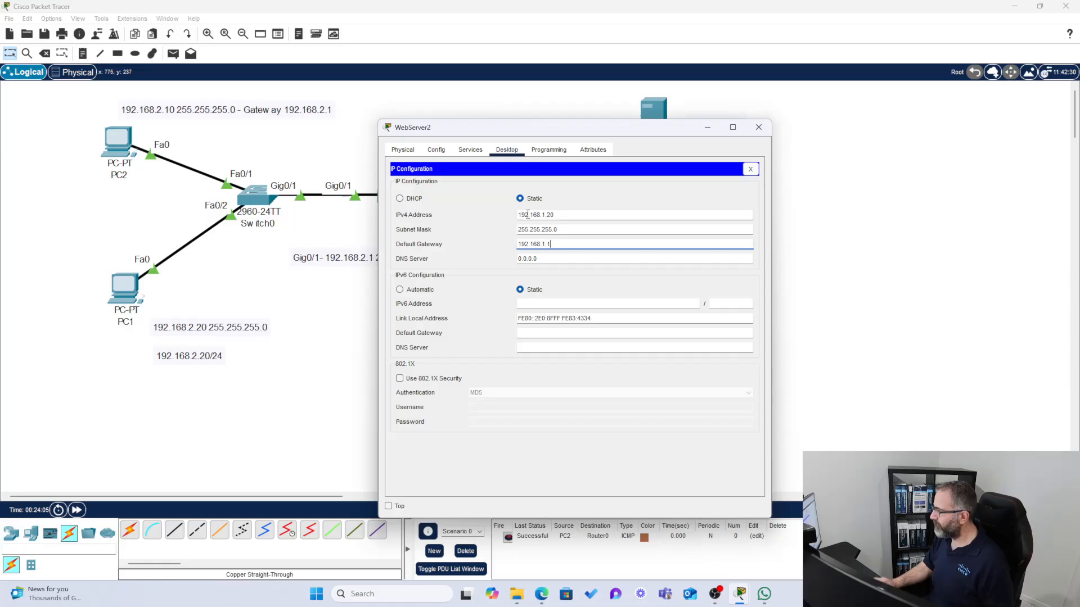
click(499, 276)
drag(577, 127, 552, 67)
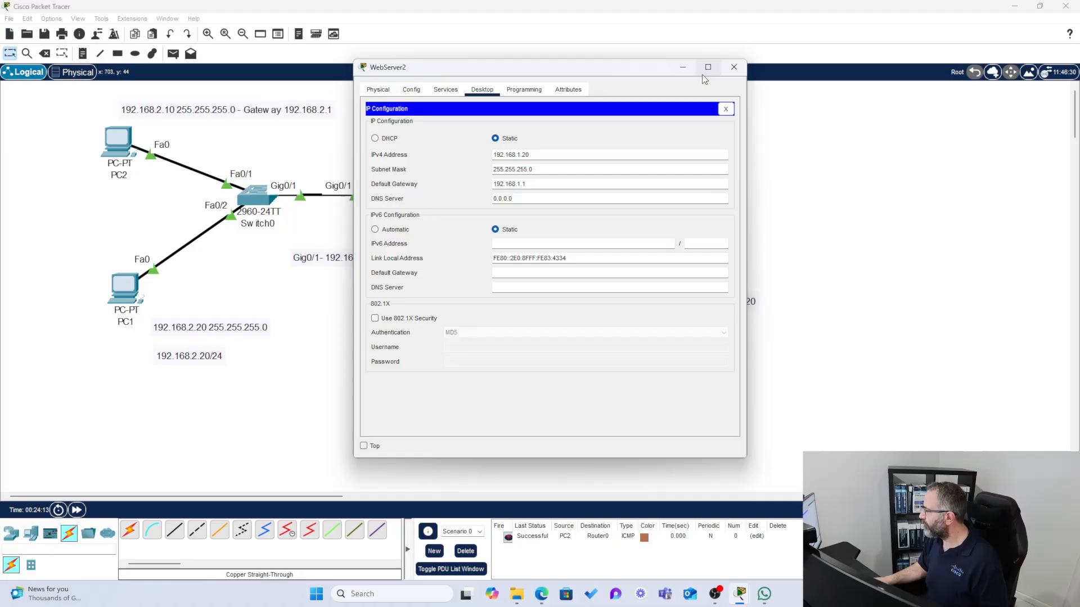
click(731, 69)
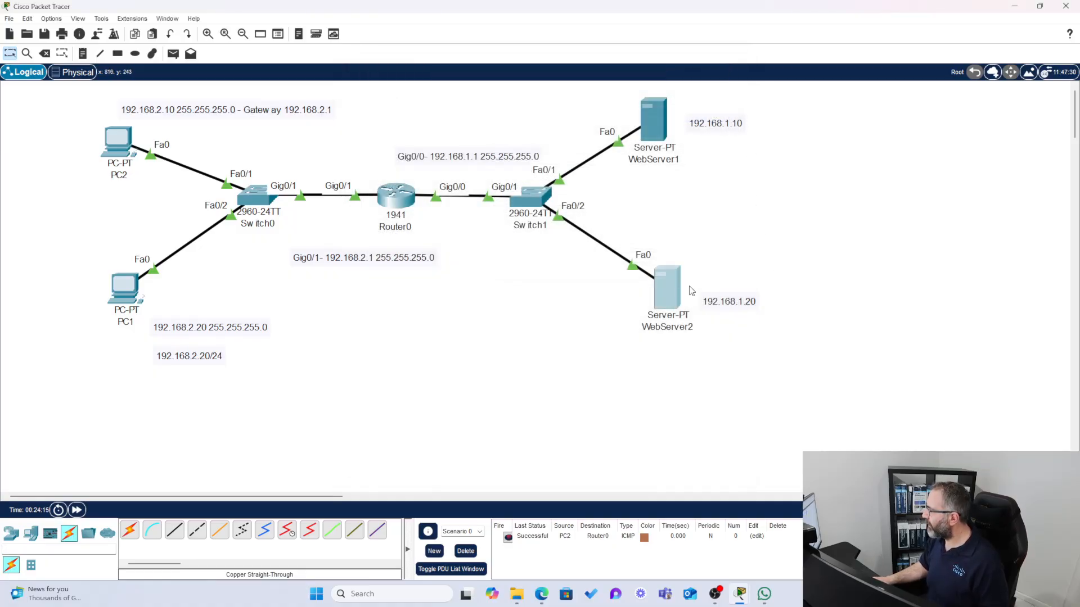
Examine the HTTP service settings and hosted files on WebServer2, and close its window.
click(664, 293)
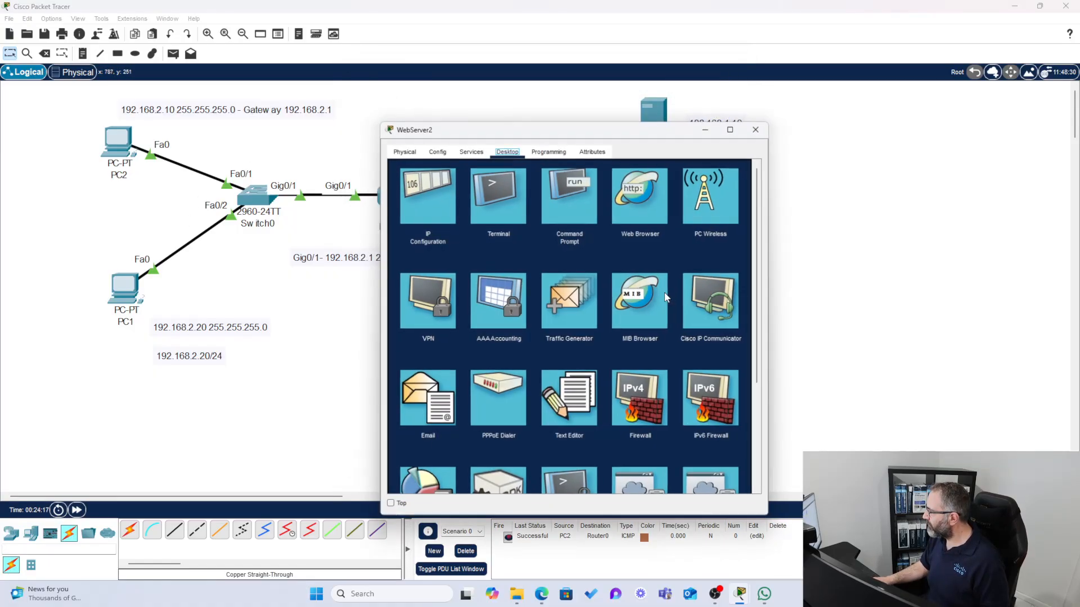
drag(507, 126, 412, 63)
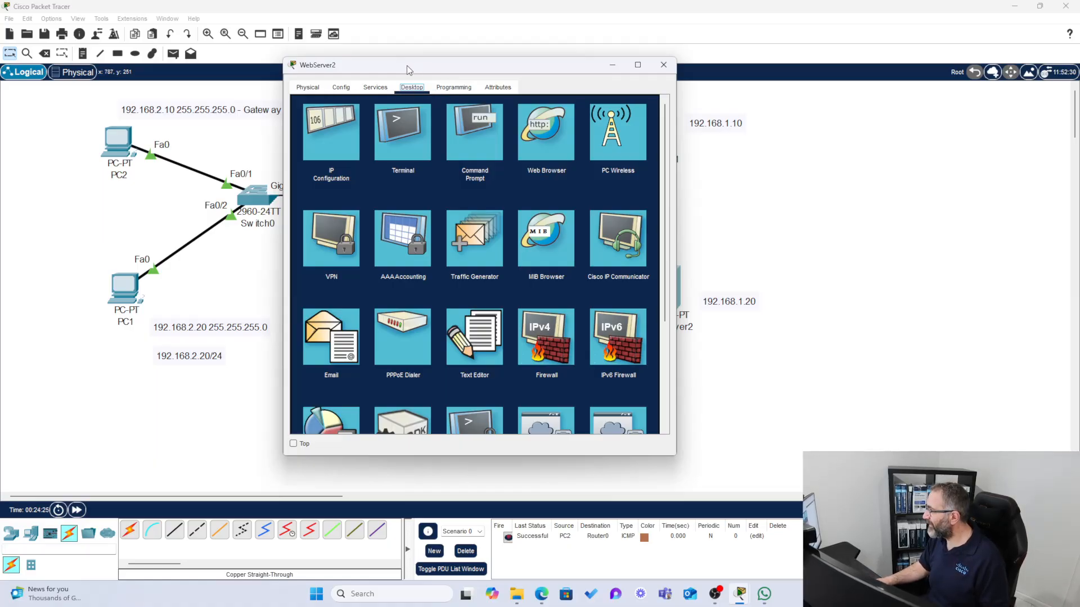
click(375, 87)
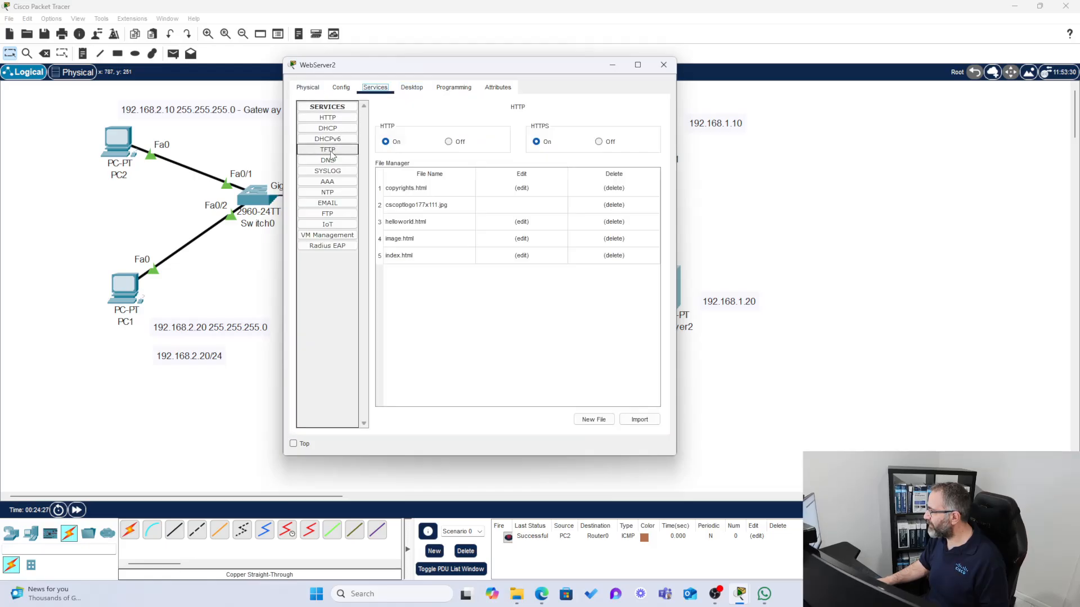
click(327, 118)
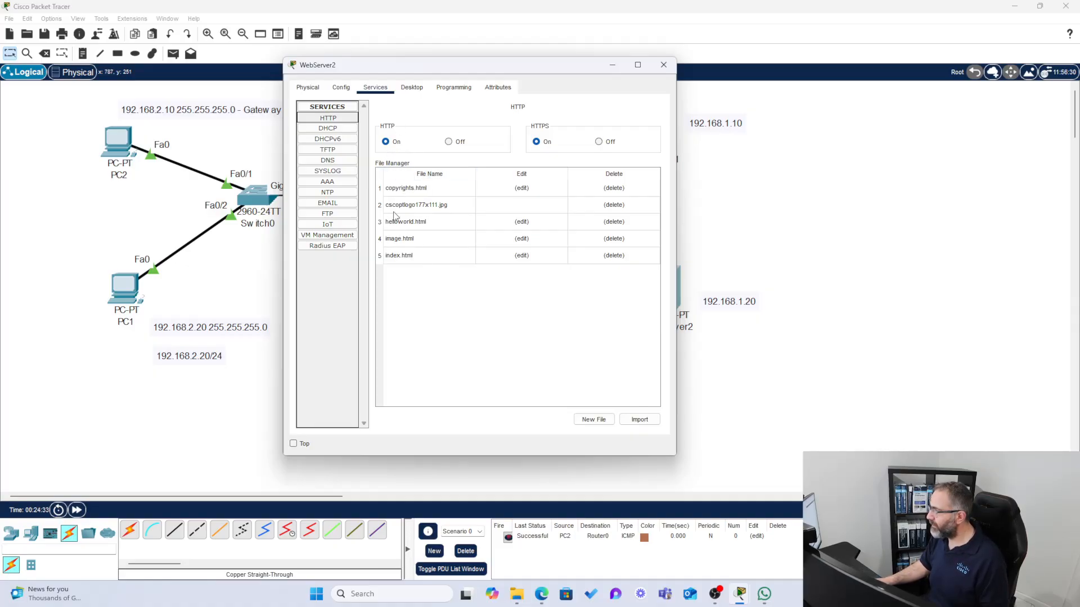
click(664, 66)
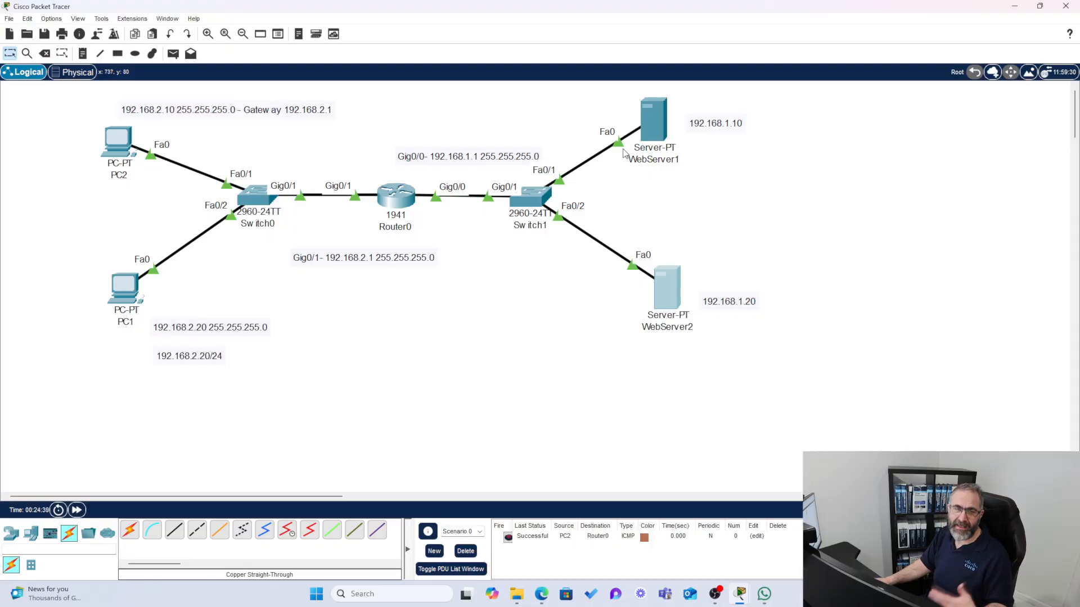
click(104, 133)
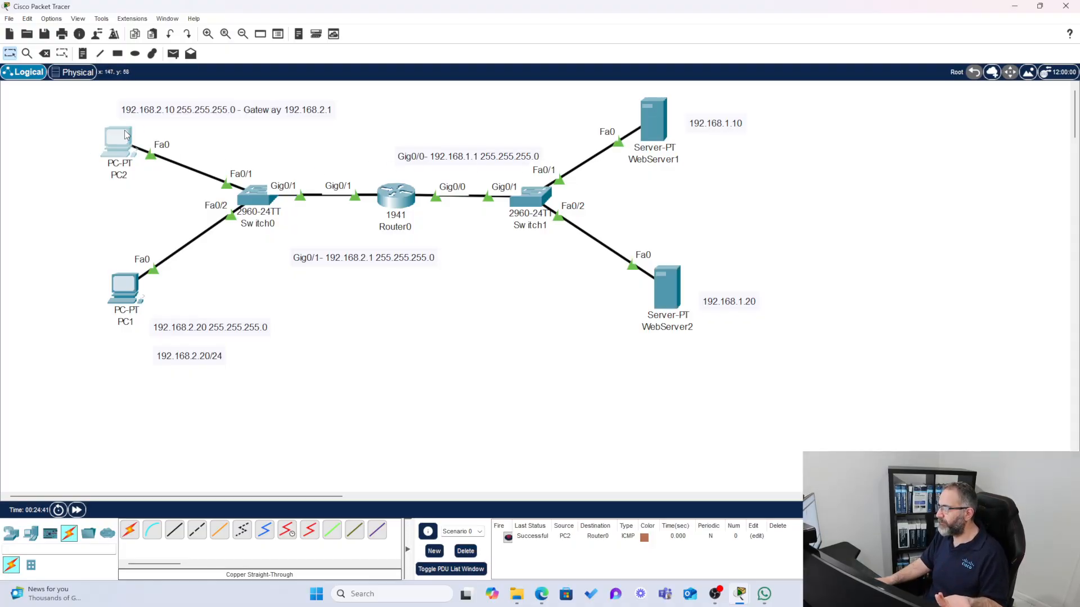
drag(488, 123, 231, 70)
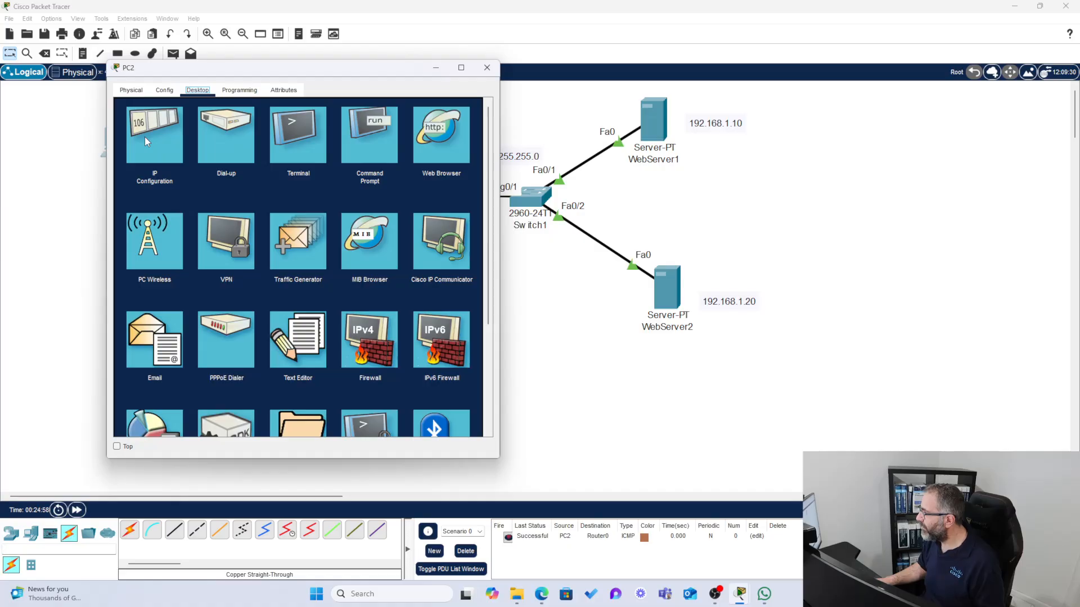
drag(306, 69, 293, 188)
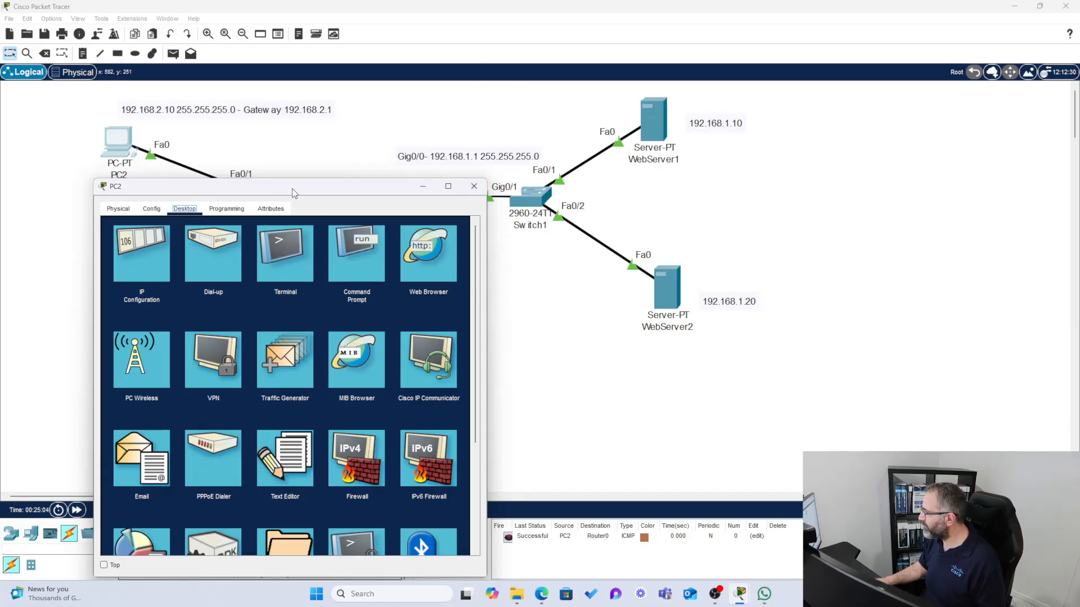
drag(292, 188, 447, 273)
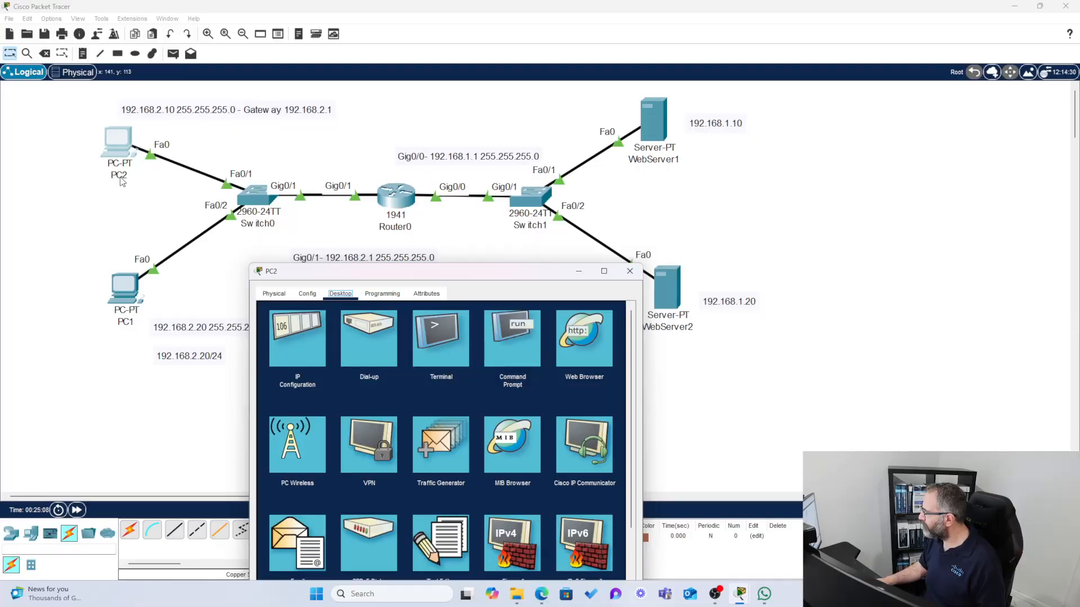
click(580, 272)
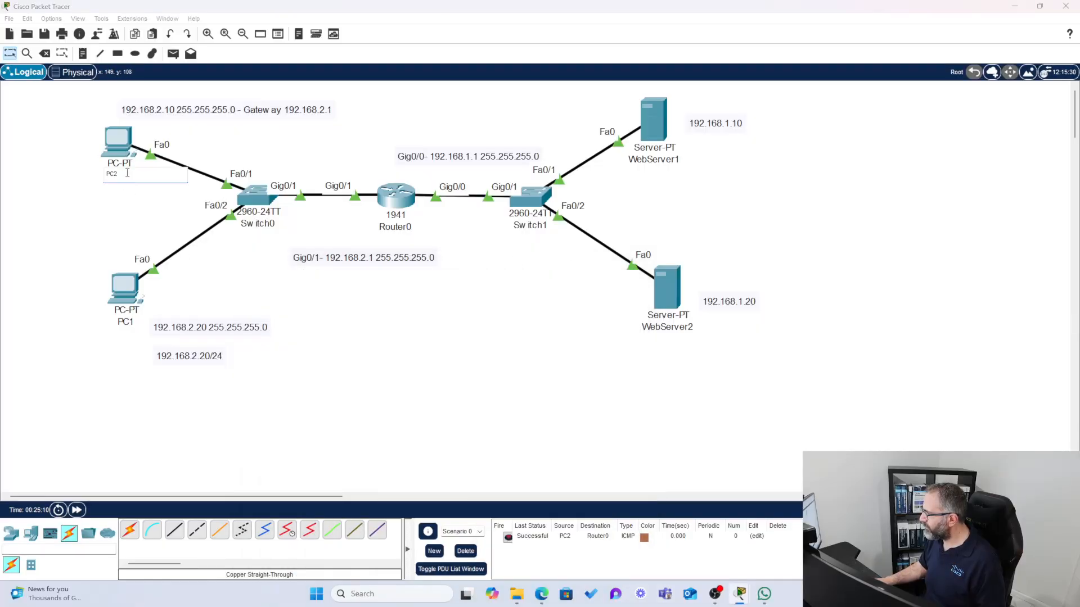
Swap the two PCs' names using the temporary name PC20, naming the PC at 192.168.2.10 PC1 and the one at 192.168.2.20 PC2.
text(0)
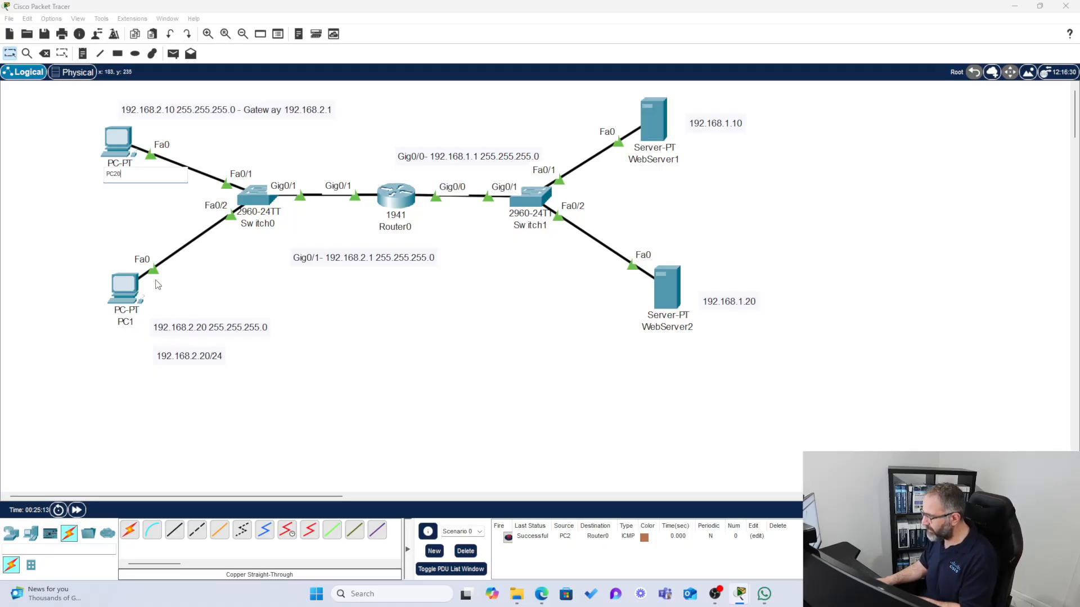
click(133, 322)
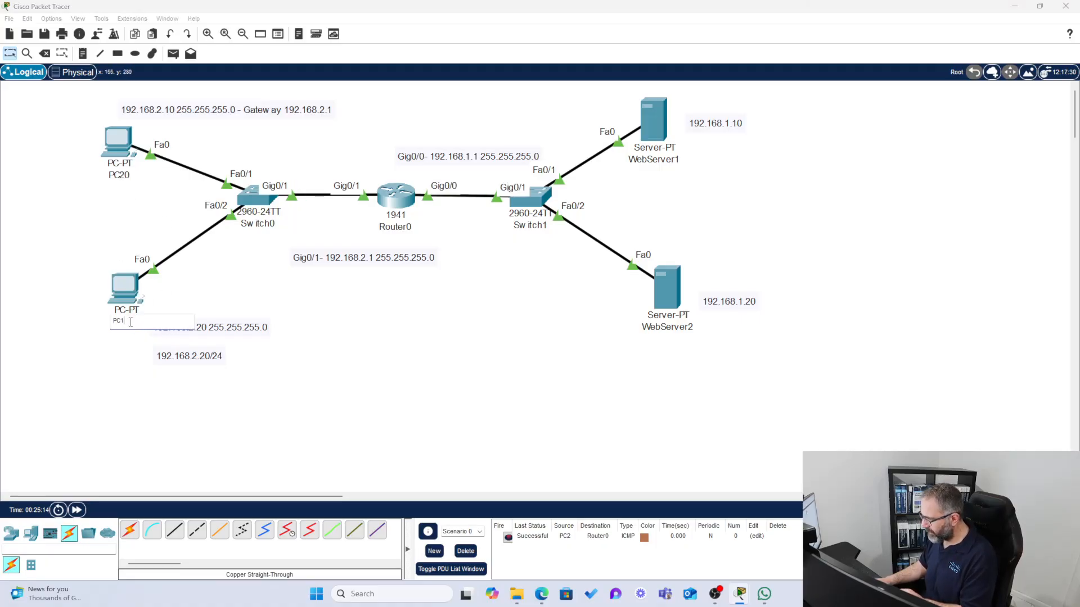
key(BackSpace)
text(2)
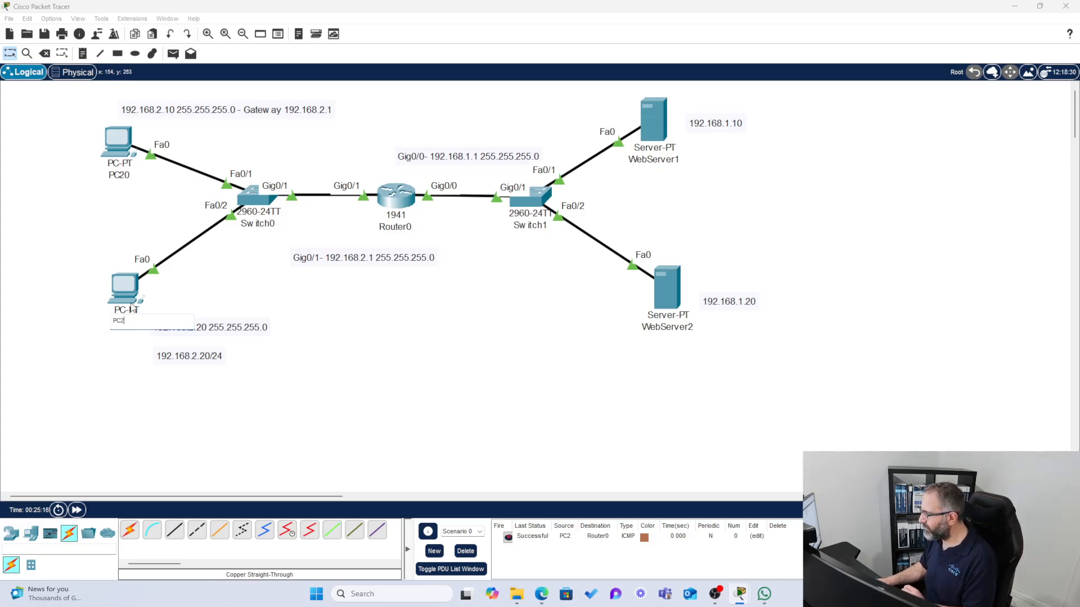
click(123, 175)
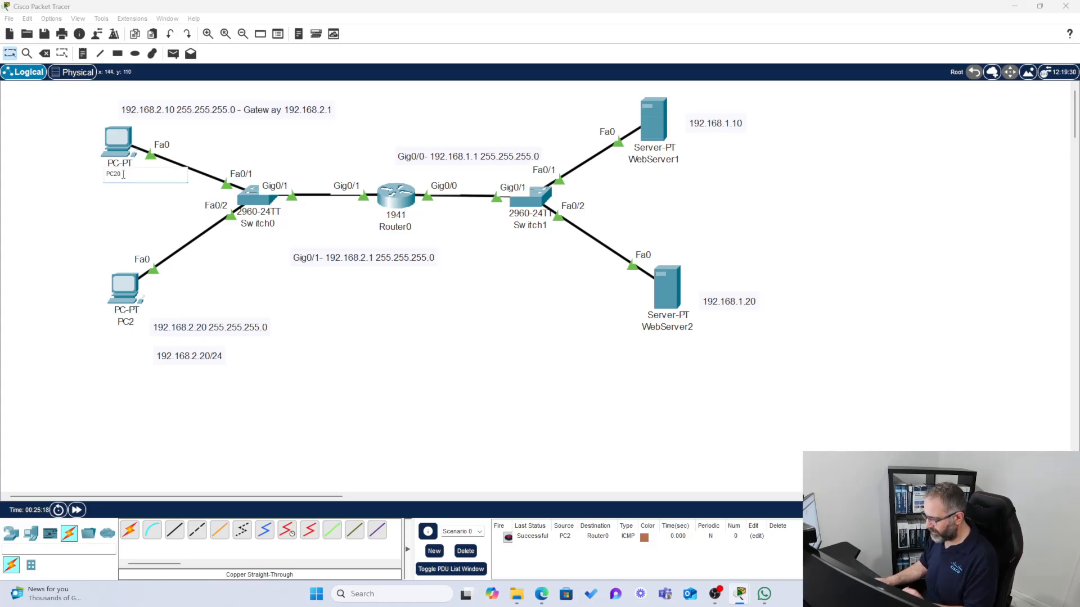
click(252, 286)
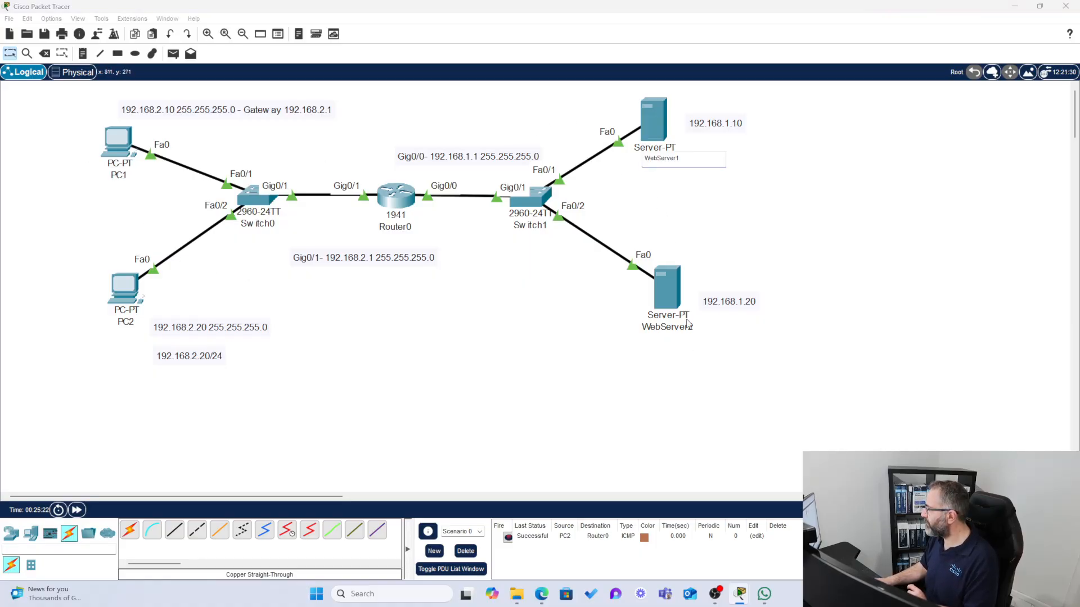
Open the web browser on PC1 and load WebServer1's home page at 192.168.1.10.
click(116, 147)
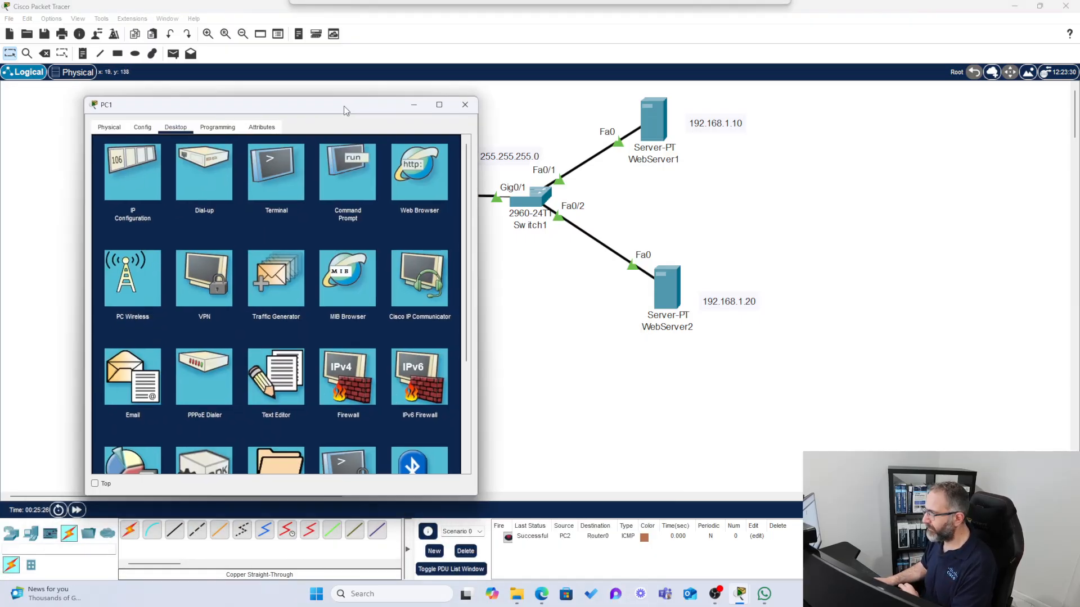
drag(343, 105, 730, 86)
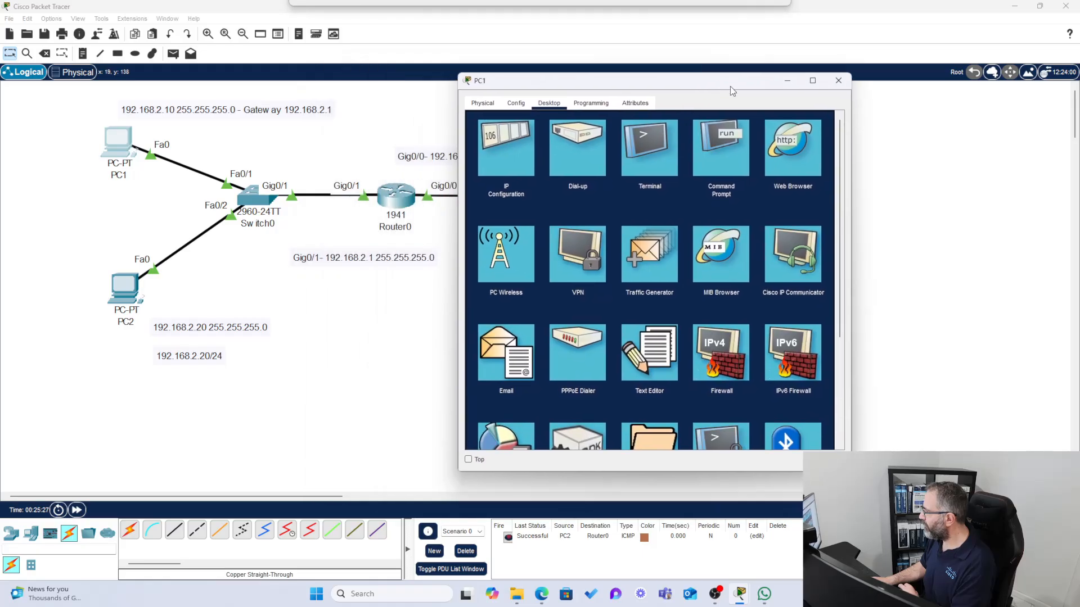
click(774, 156)
drag(612, 81, 512, 59)
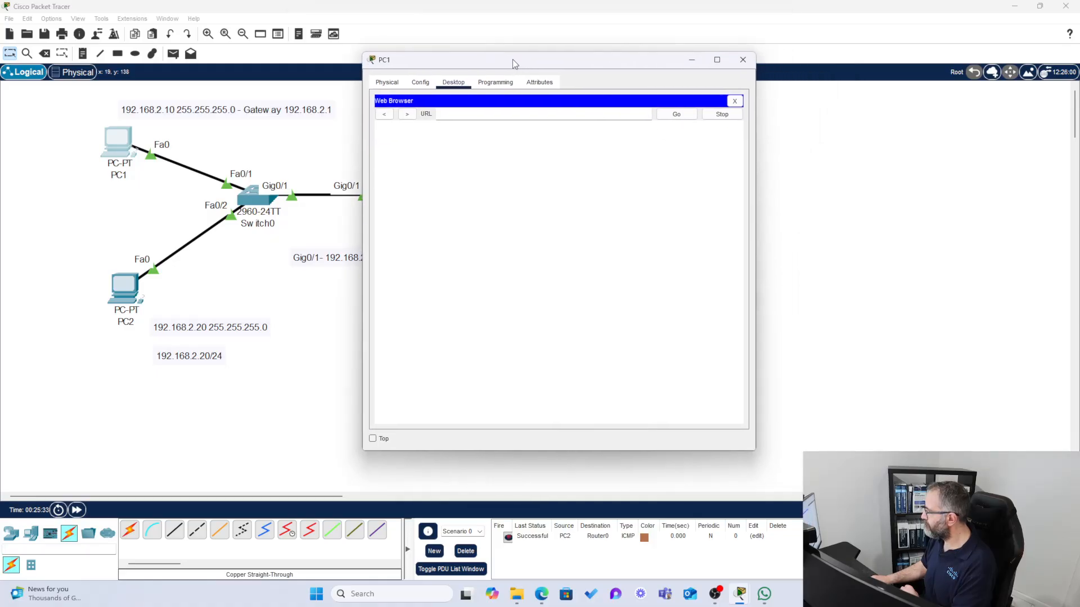
click(470, 113)
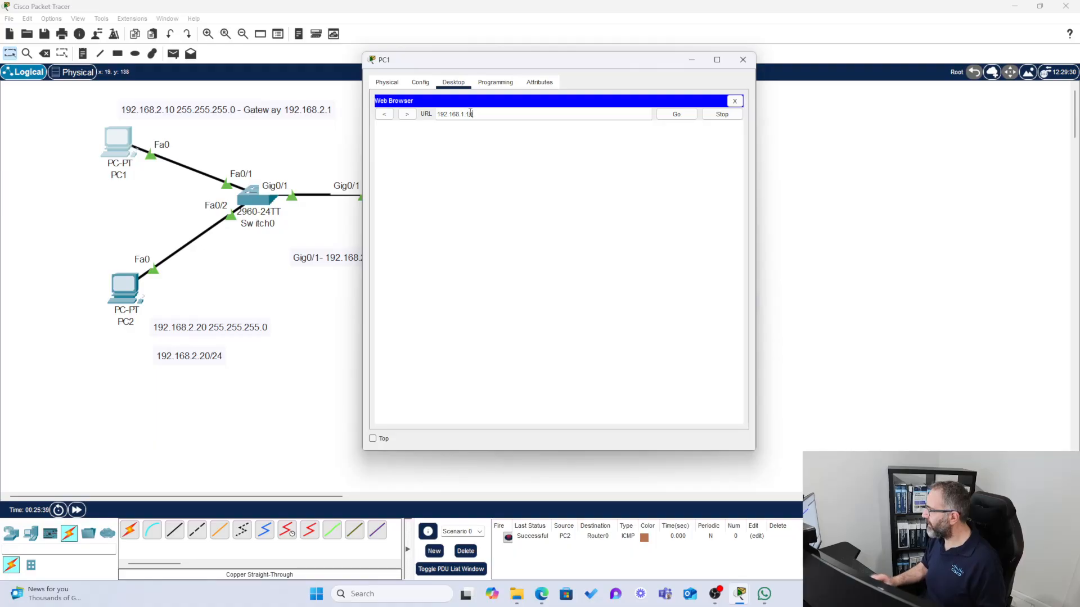
drag(424, 63, 120, 108)
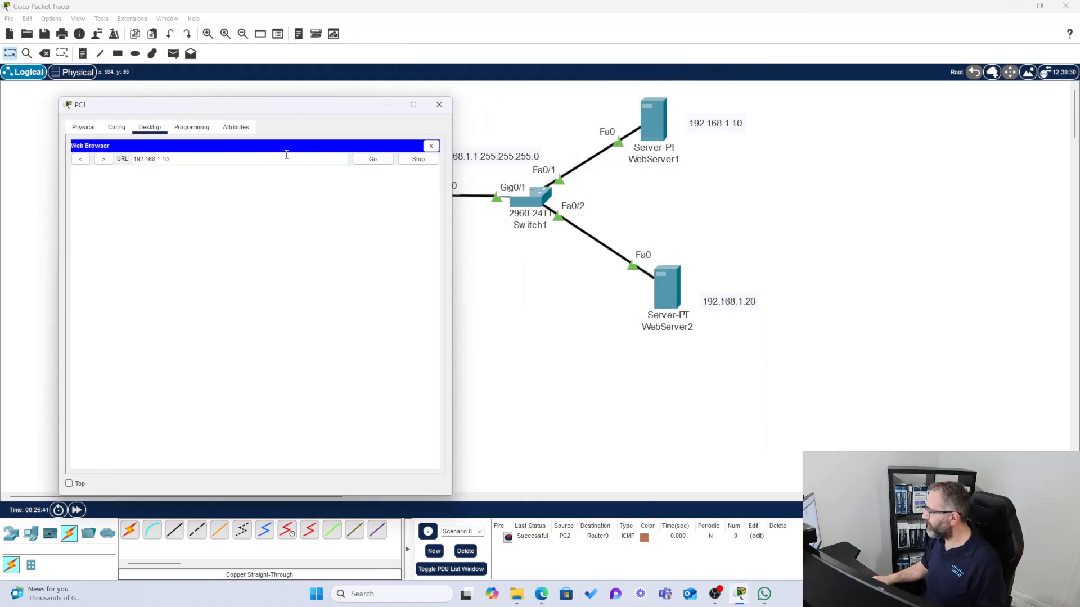
drag(291, 109, 281, 61)
click(360, 110)
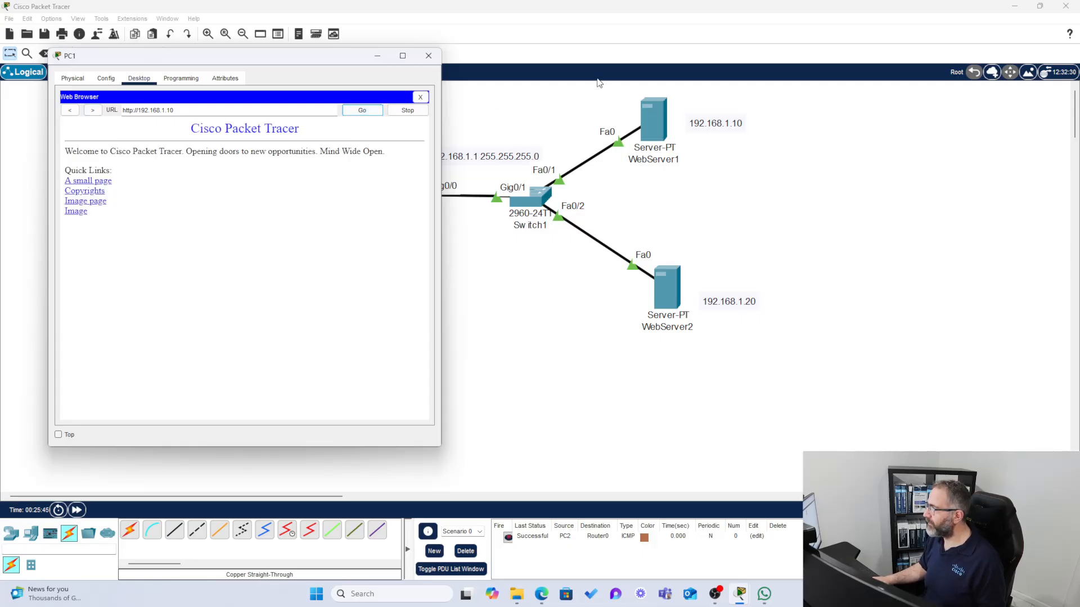
Examine the small page, Copyrights, Image page and Image links on WebServer1's site from PC1, and close PC1's window.
click(87, 181)
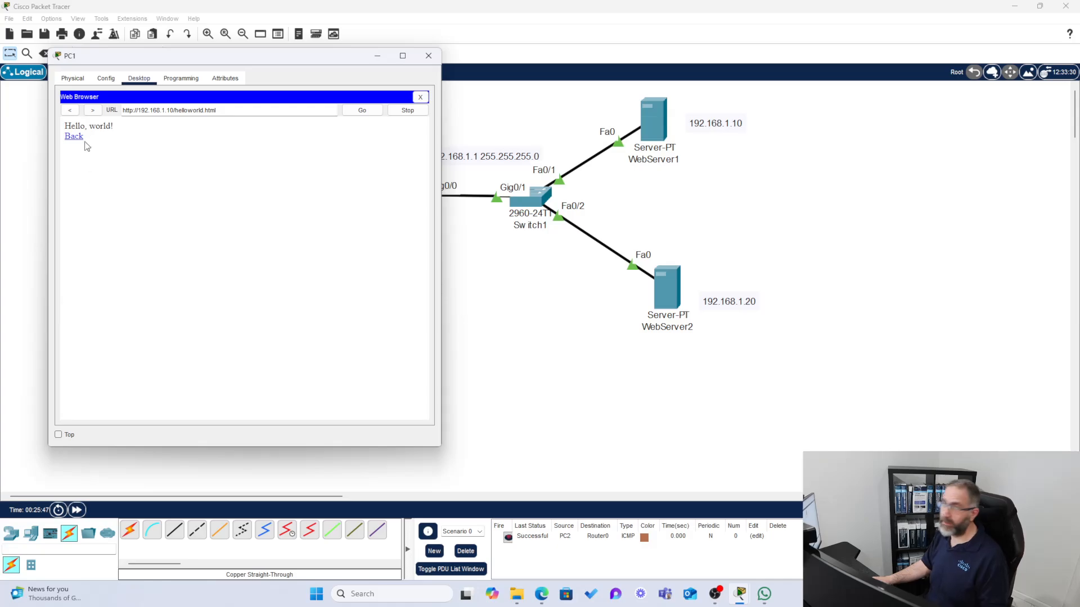
click(73, 136)
click(84, 192)
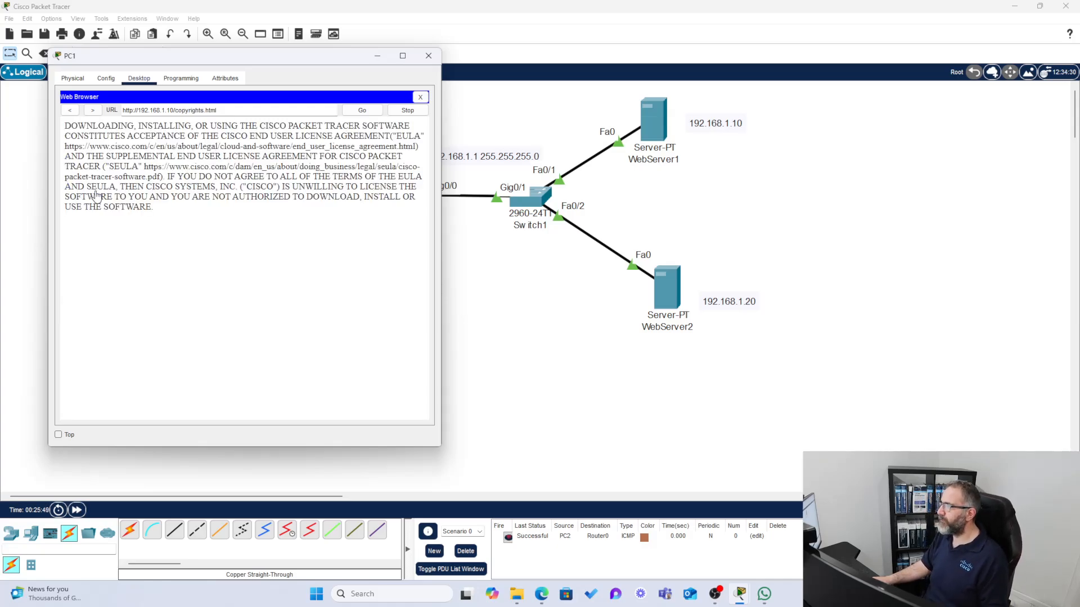
click(71, 111)
click(77, 204)
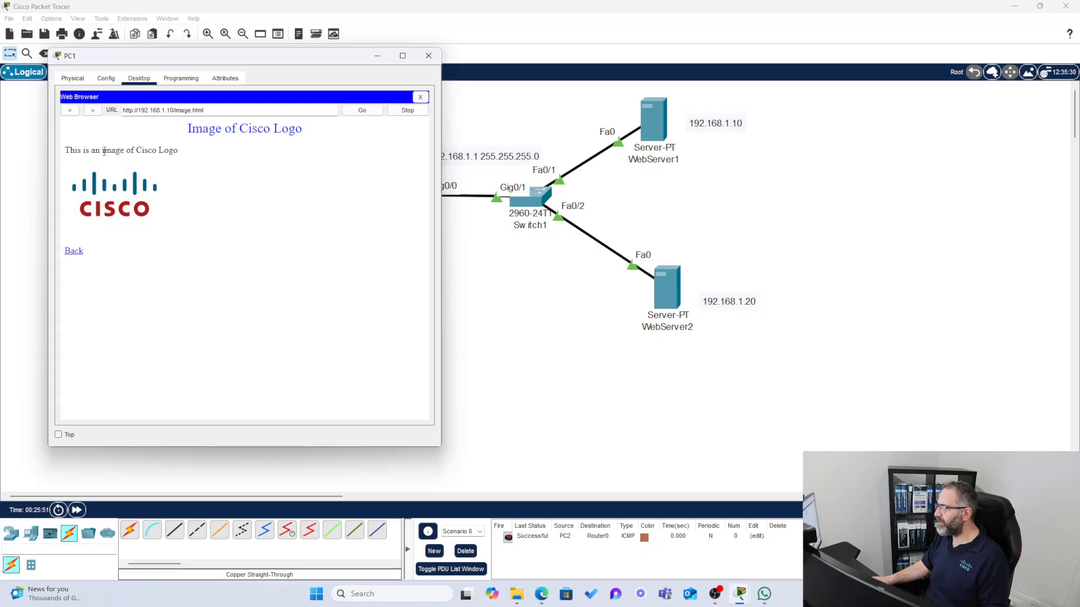
click(69, 110)
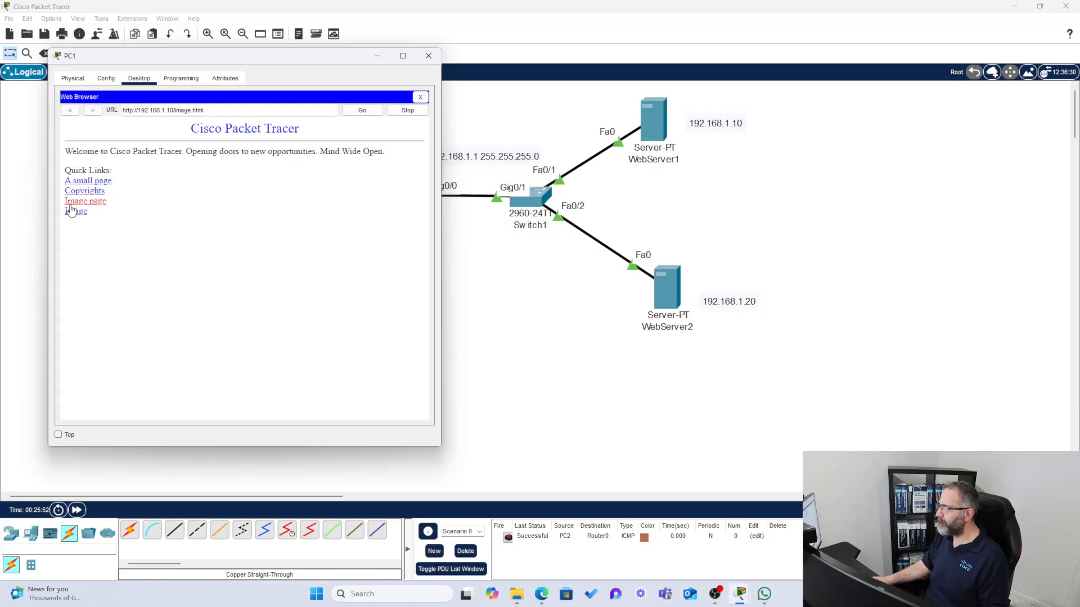
click(75, 205)
click(70, 110)
click(72, 217)
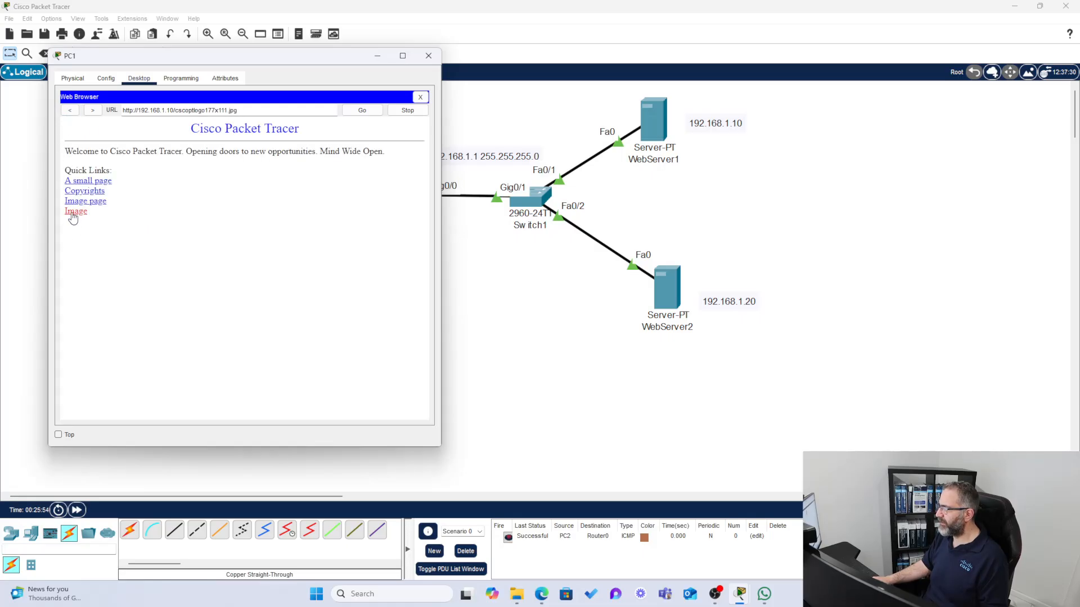
click(70, 111)
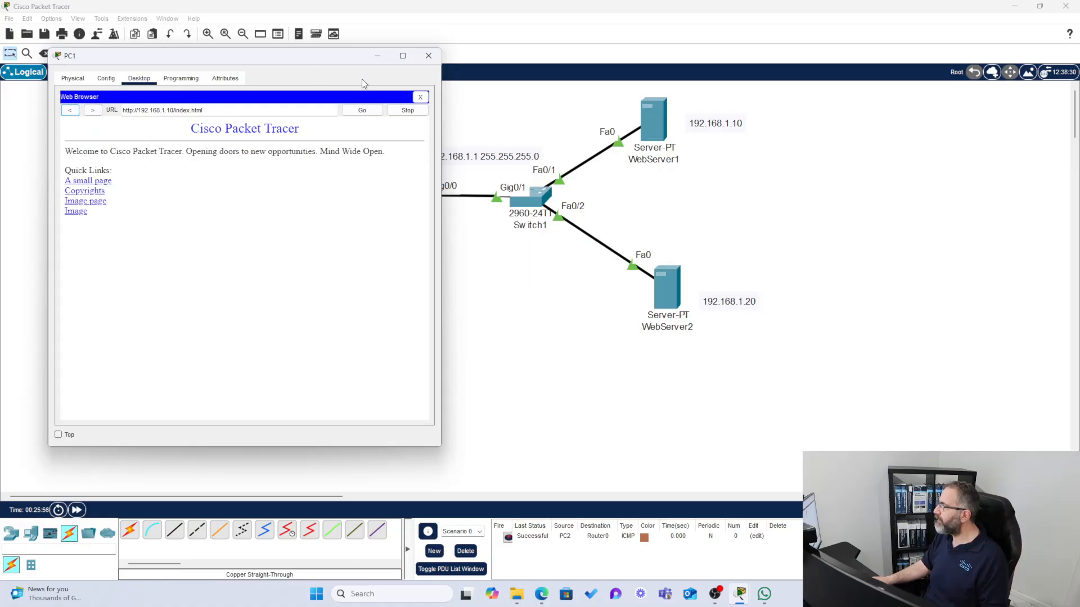
click(429, 57)
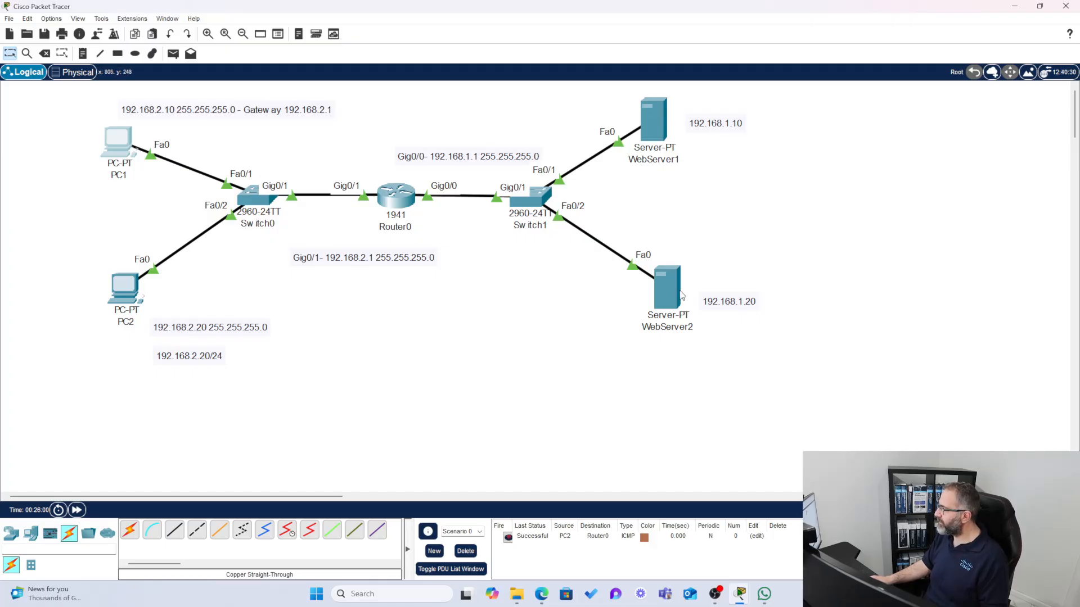
Load WebServer2's site at 192.168.1.20 in PC1's web browser, view its Image page, and close PC1's window.
click(117, 142)
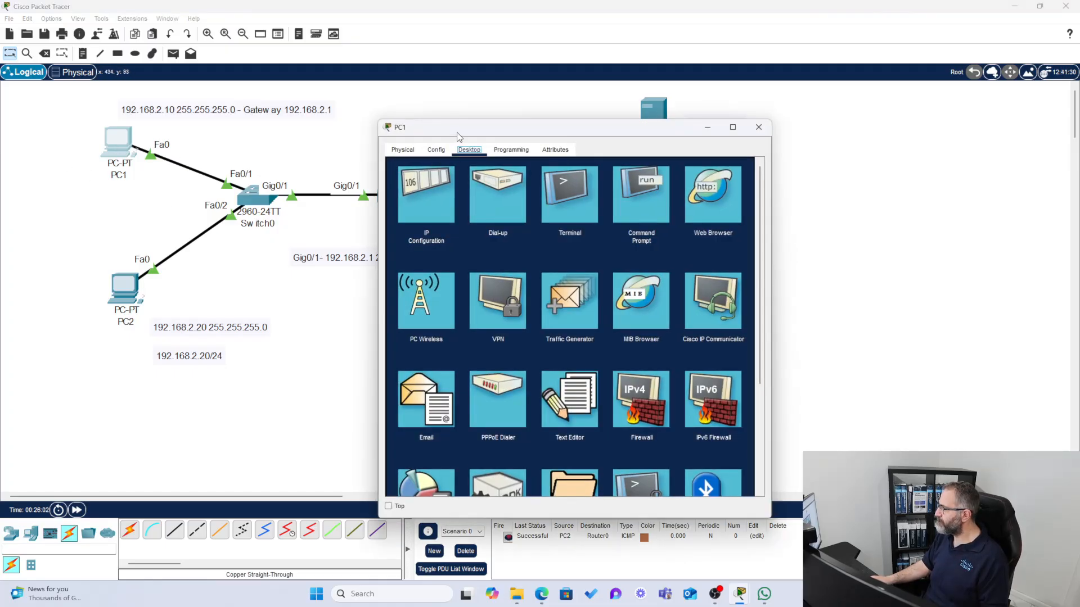
drag(456, 133, 97, 60)
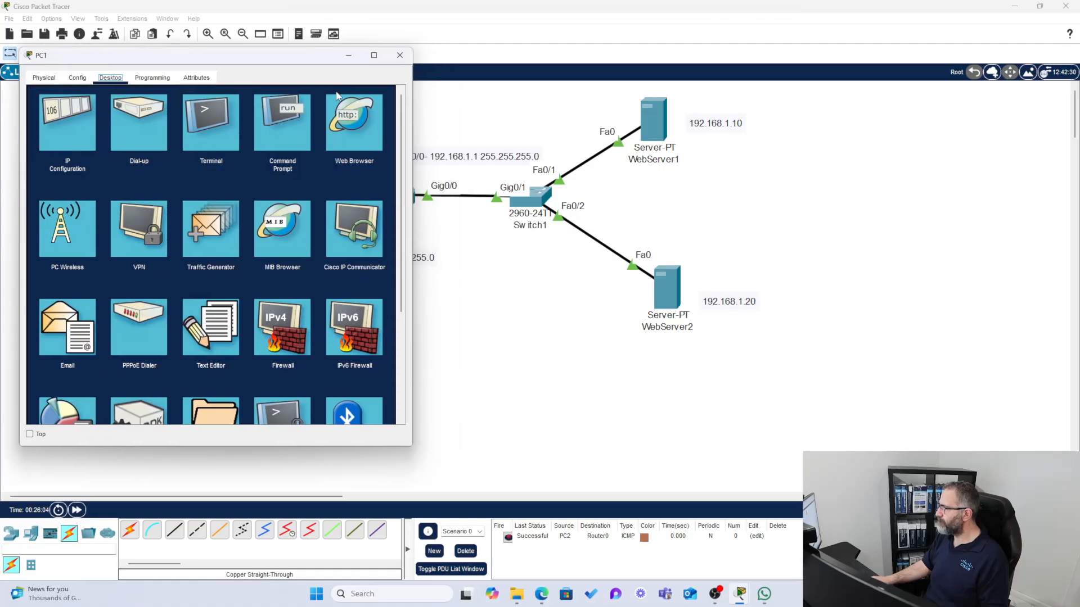
click(363, 117)
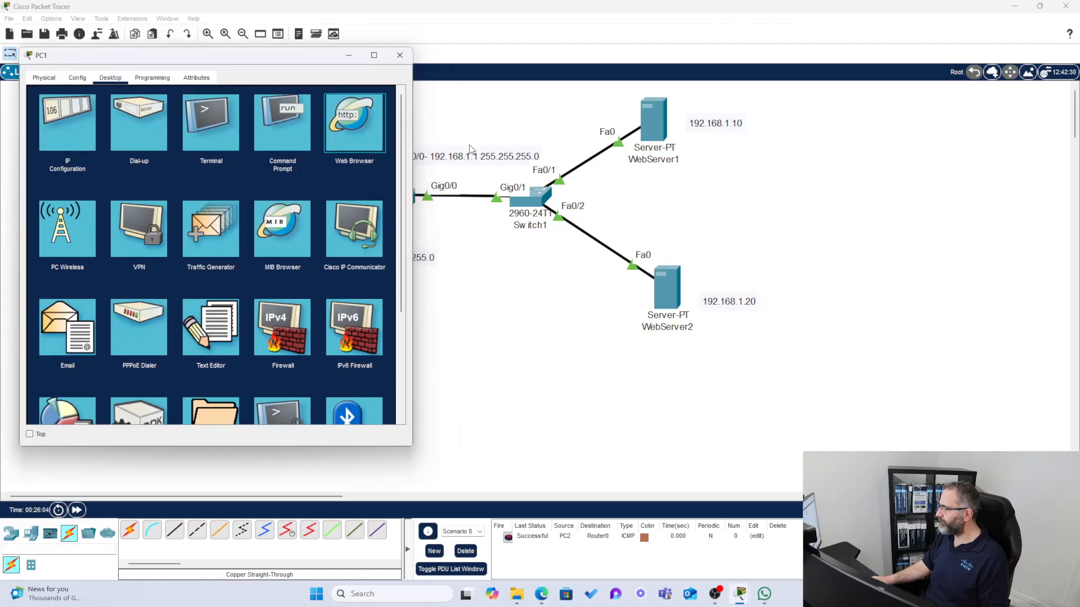
click(345, 130)
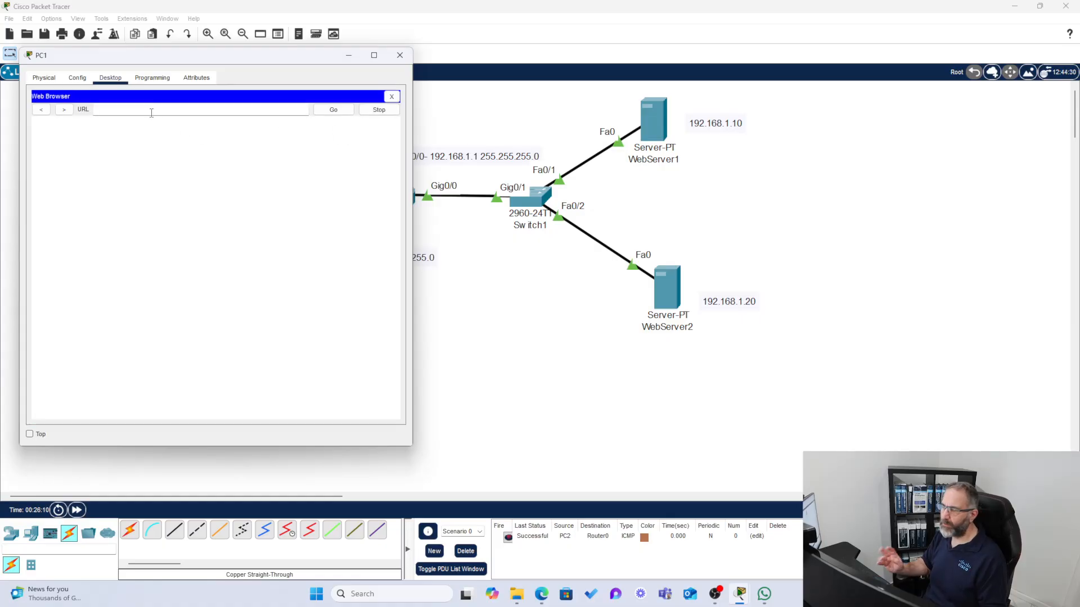
text(192.168.1.20)
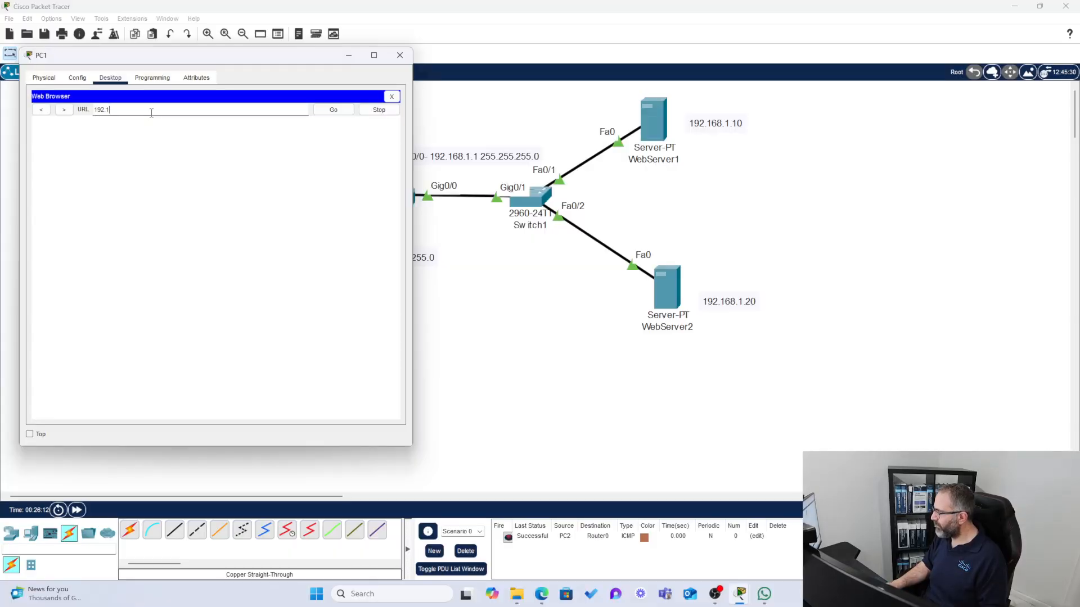
key(Return)
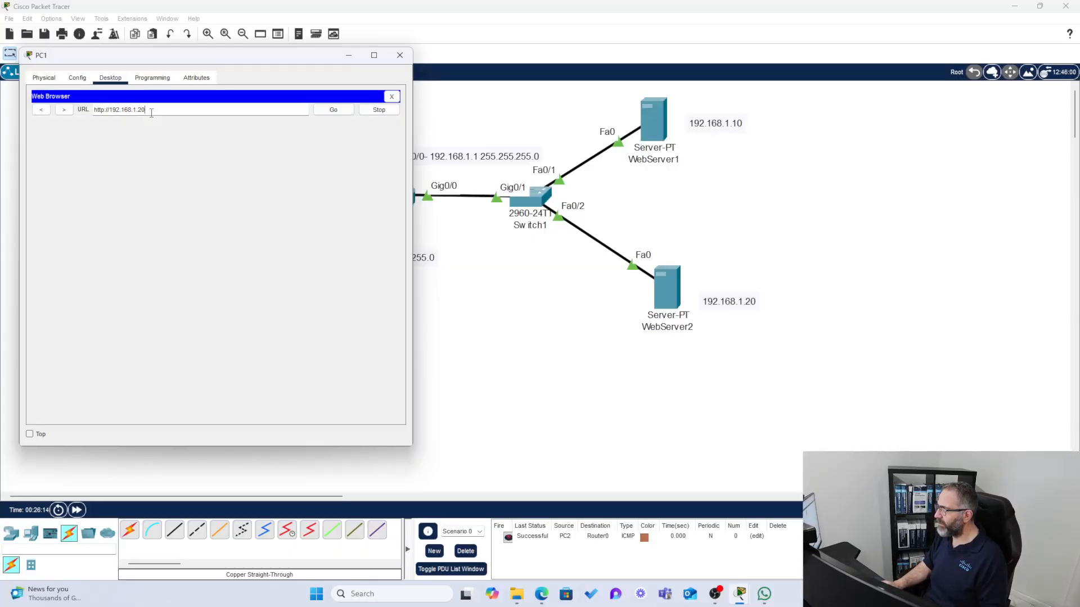
click(48, 200)
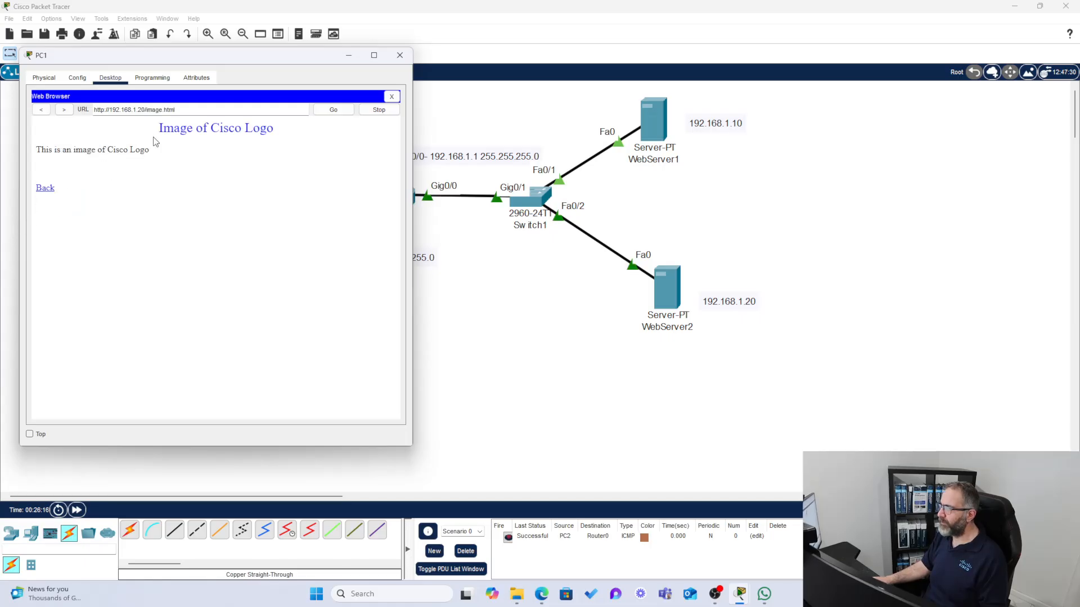
click(401, 55)
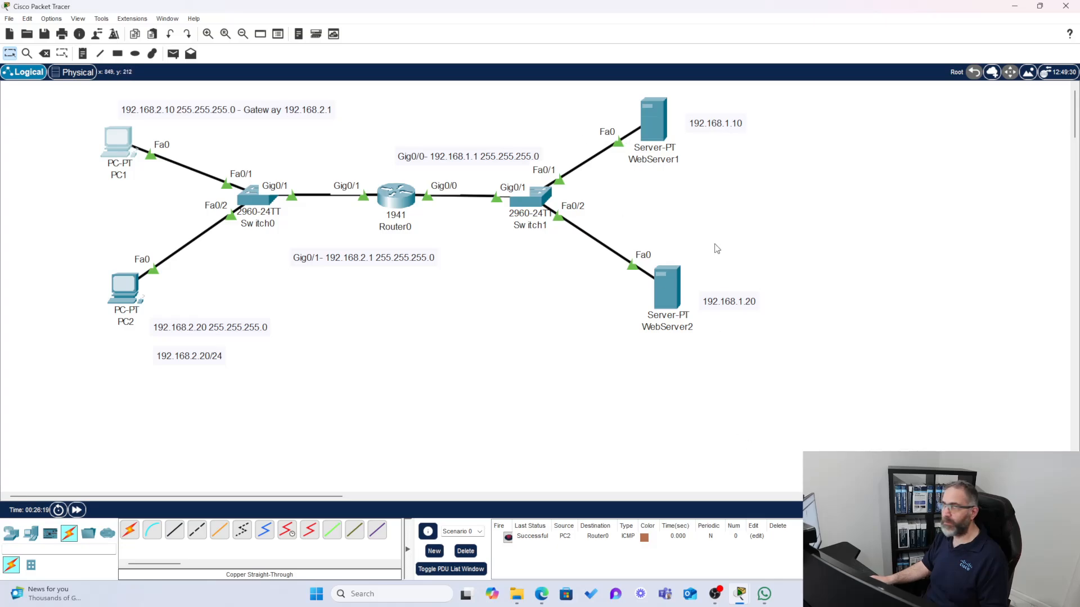
Load WebServer1's home page at 192.168.1.10 in PC2's web browser, and close PC2's window.
click(129, 287)
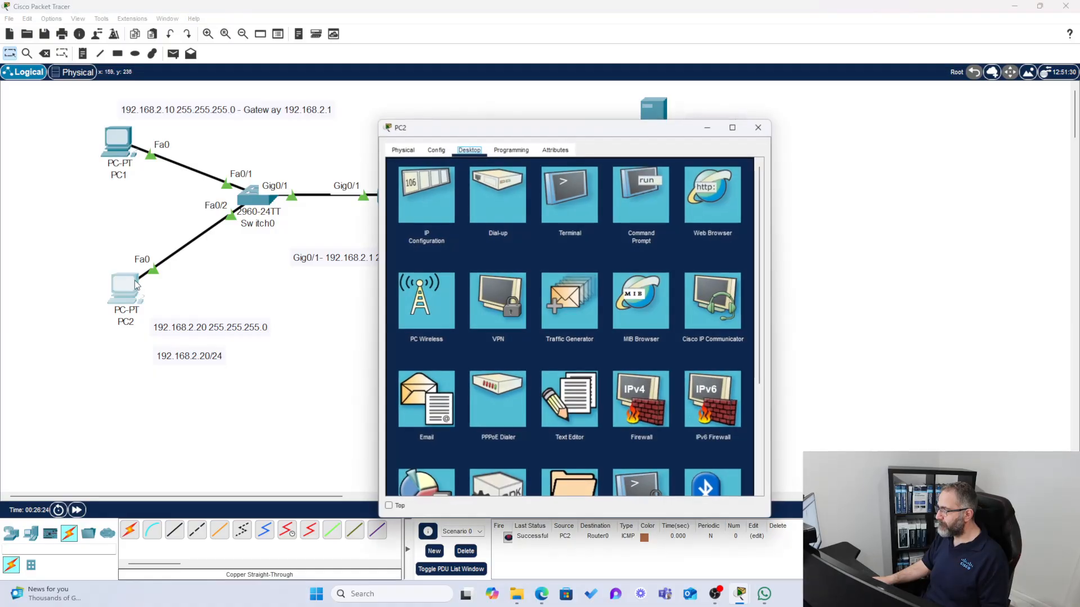
drag(516, 128, 813, 220)
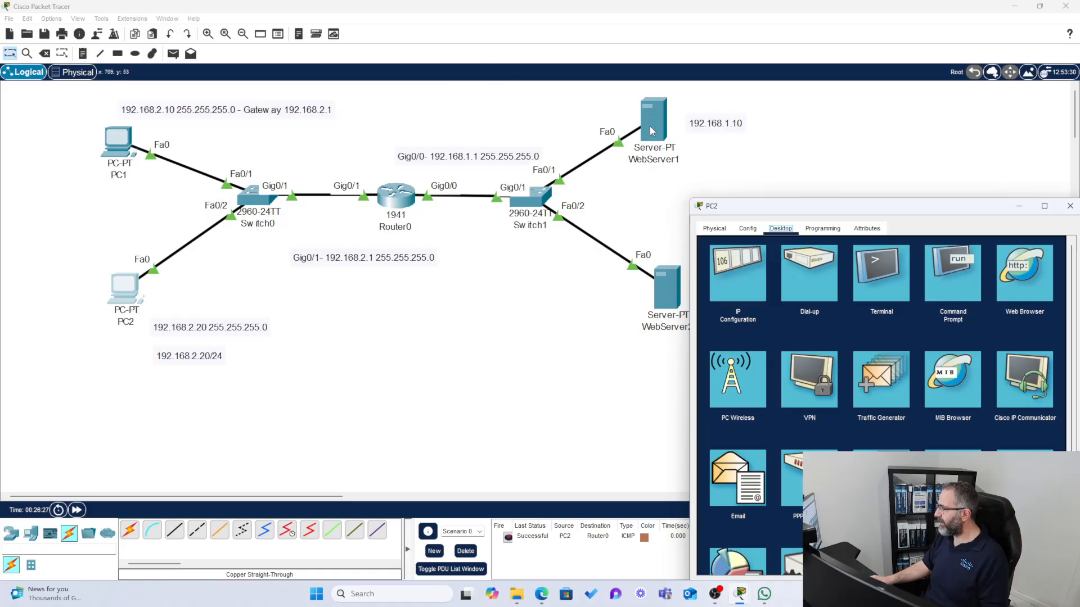
drag(751, 207, 184, 69)
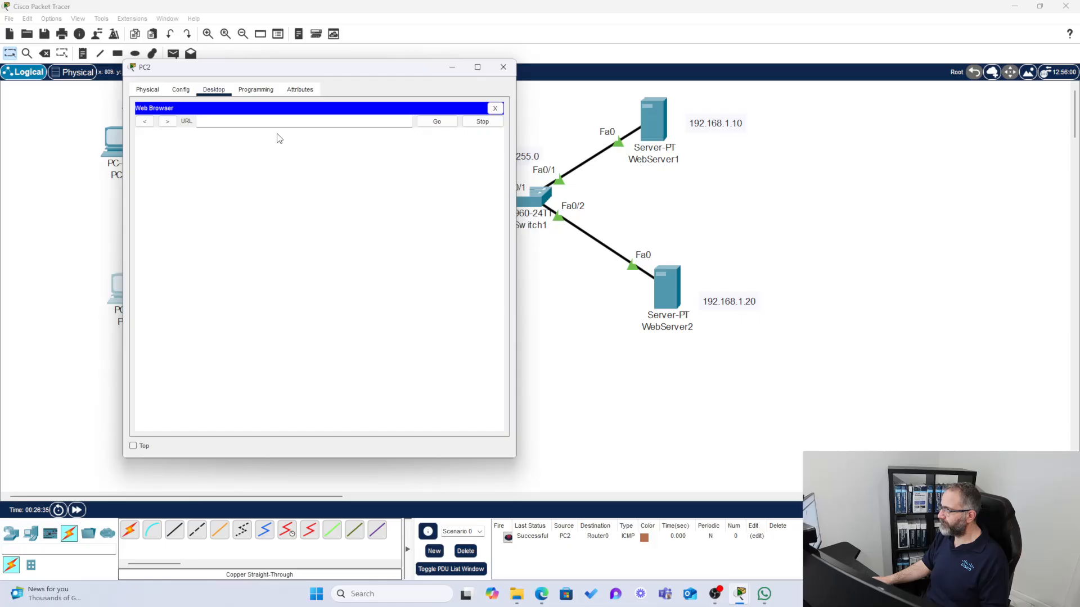
click(259, 121)
text(192.168.)
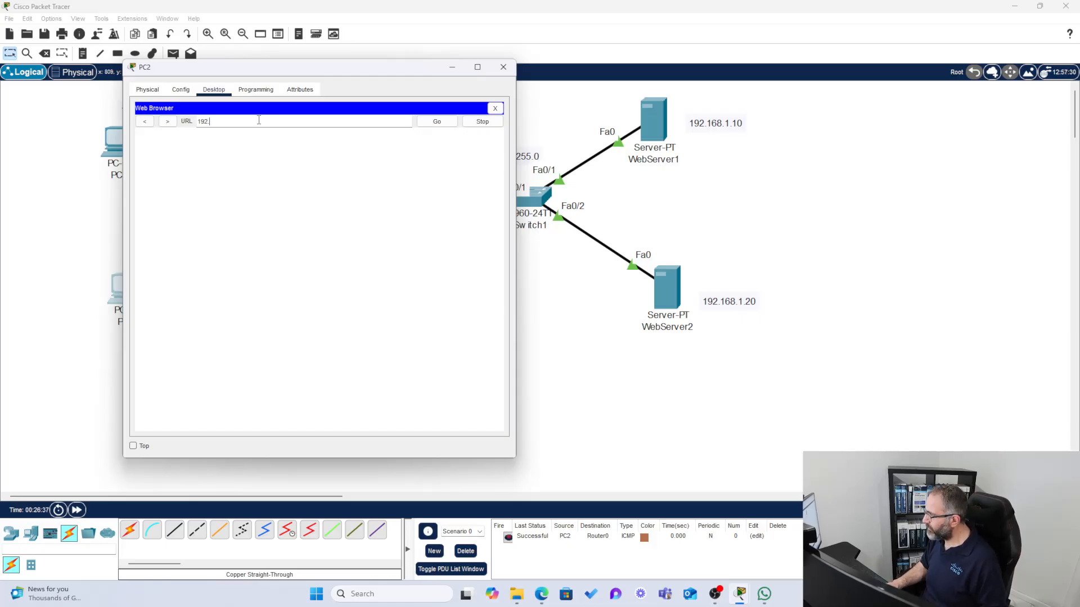
text(1)
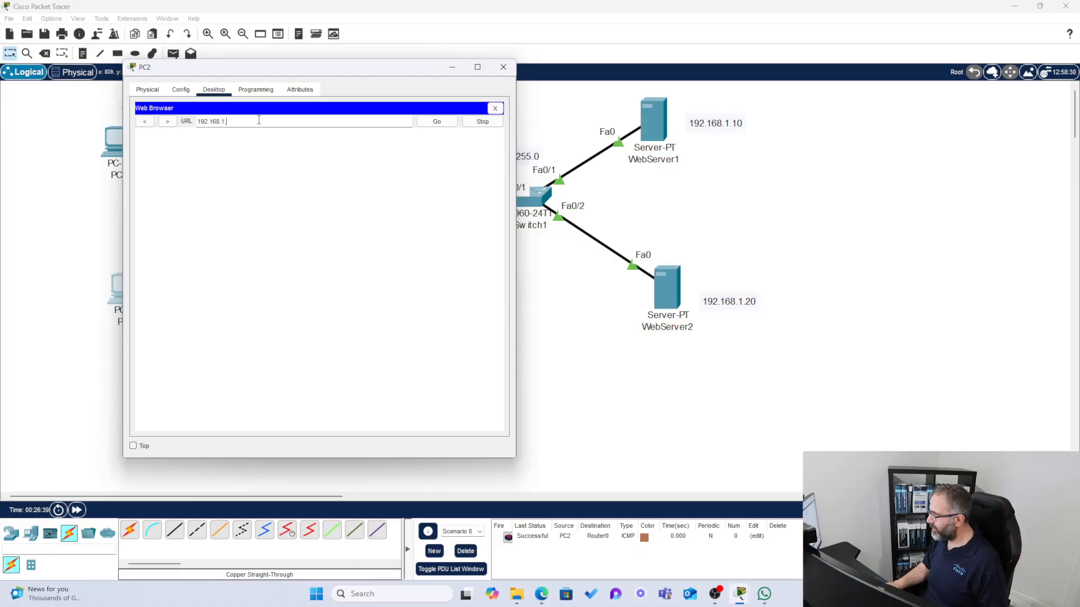
text(.10)
key(Return)
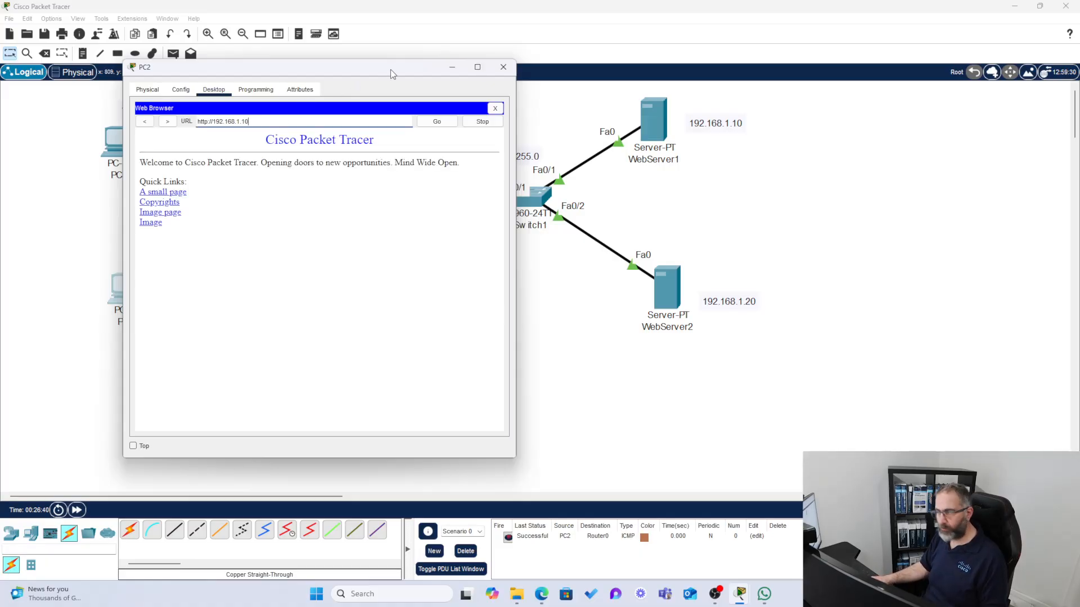
click(503, 67)
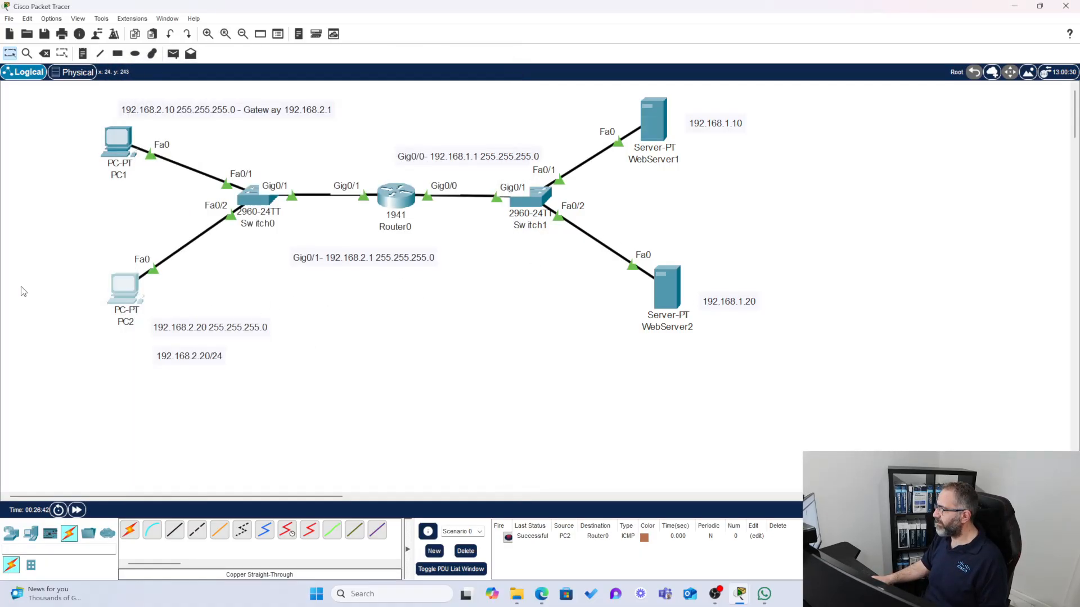
Load WebServer2's home page at 192.168.1.20 in PC2's web browser, and close PC2's window.
click(120, 288)
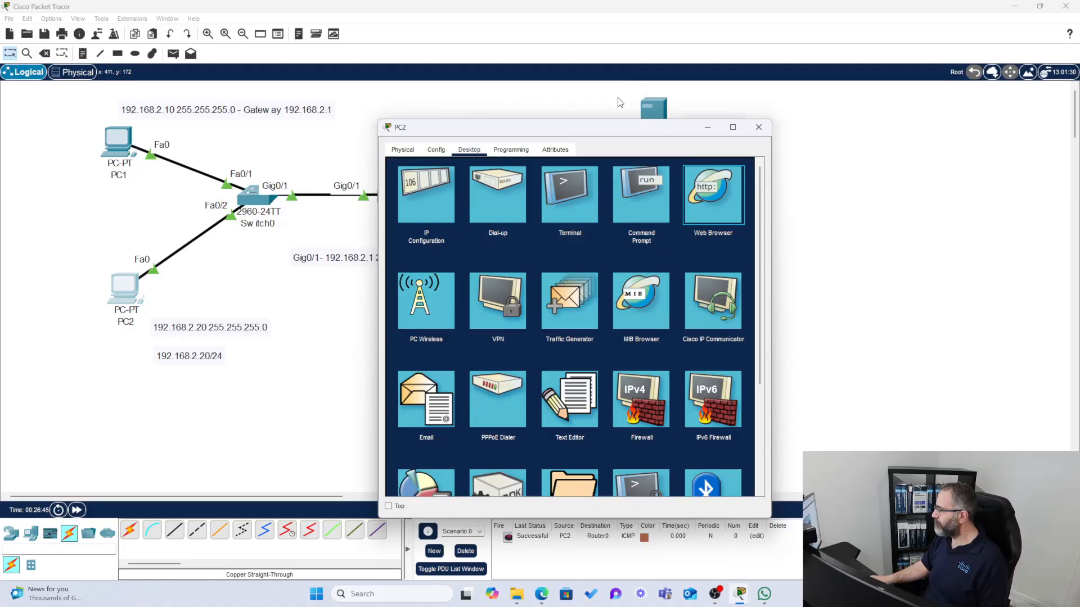
click(672, 143)
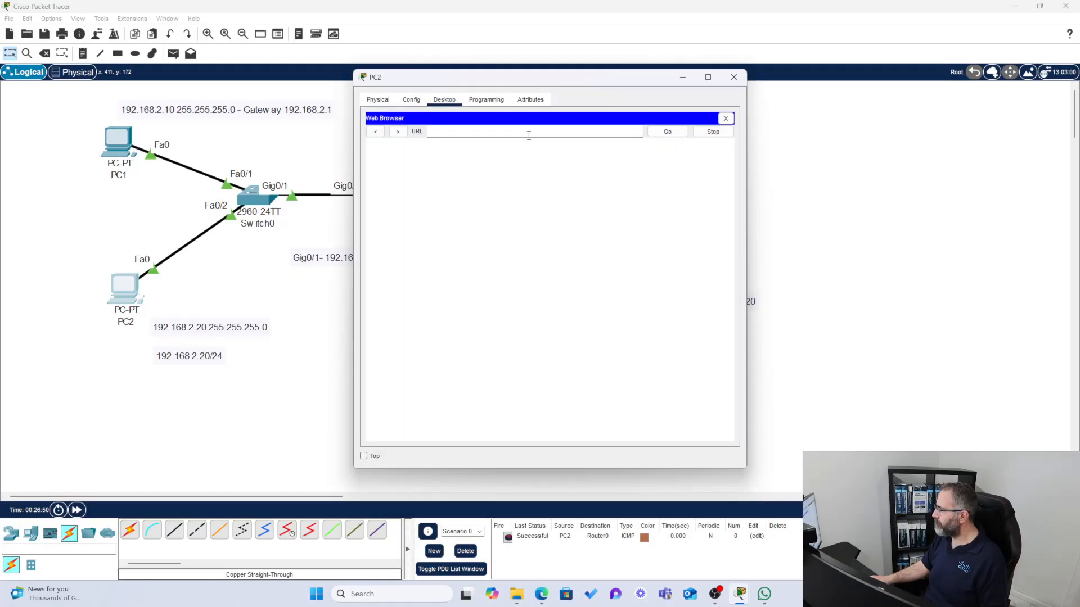
text(192.168)
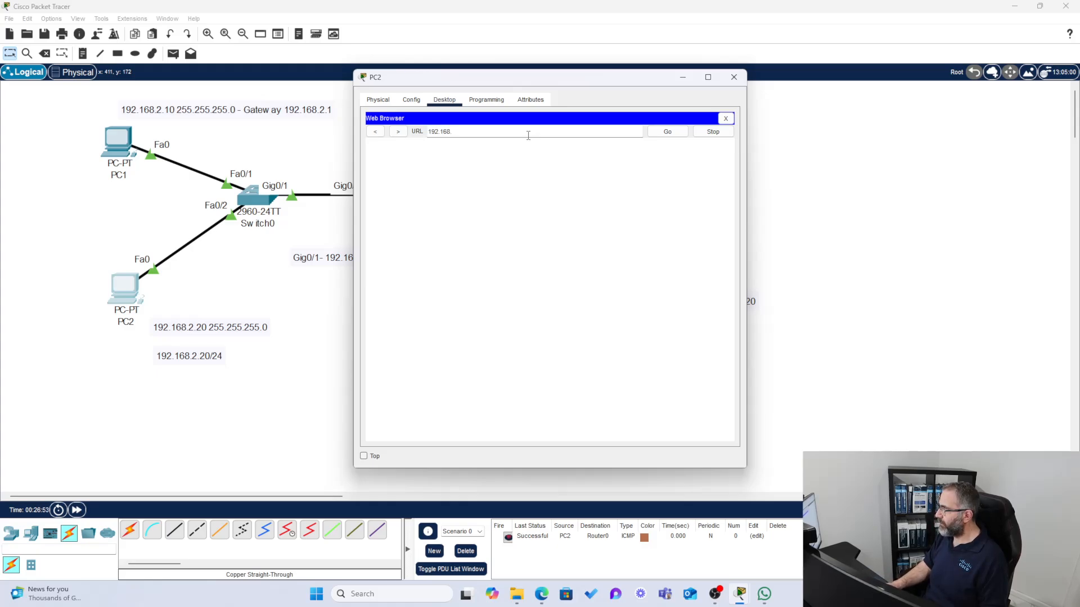
text(.1.20)
key(Return)
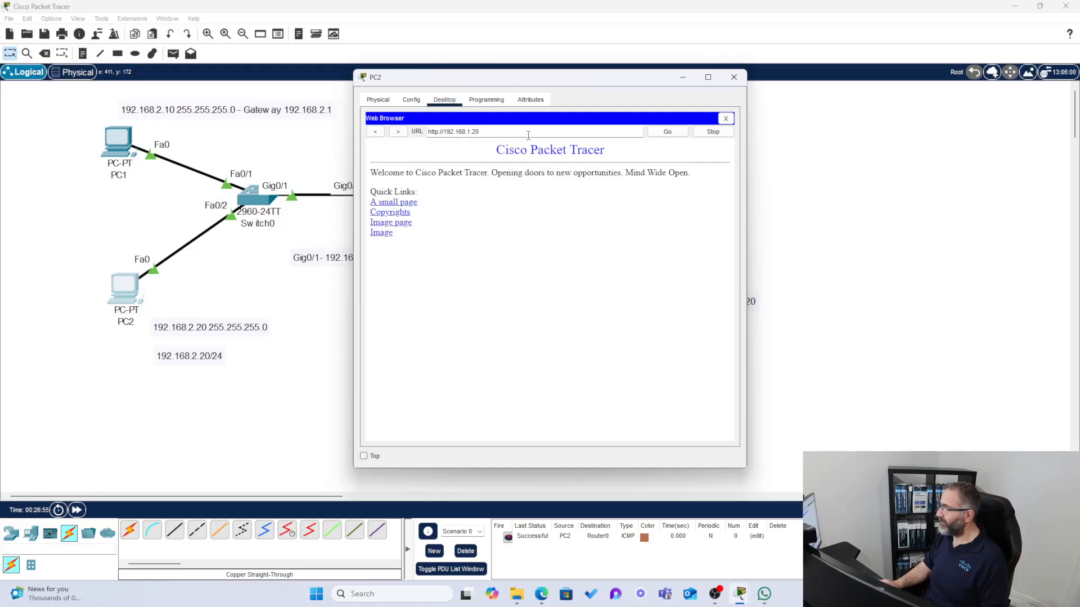
click(733, 77)
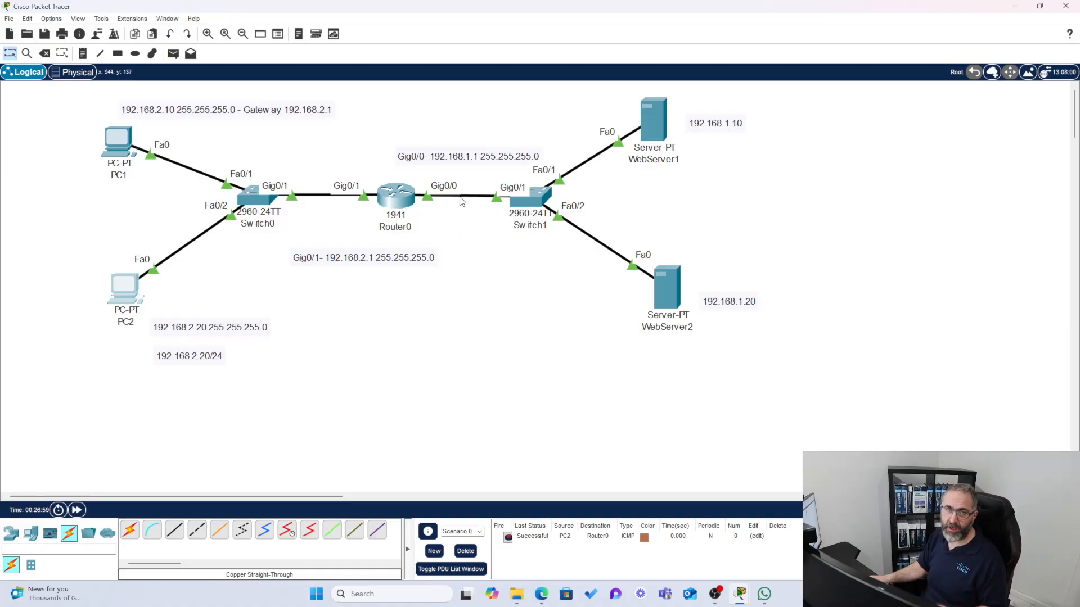
Open the command prompt on PC1 and ping WebServer1 at 192.168.1.10.
click(120, 136)
drag(510, 136, 176, 64)
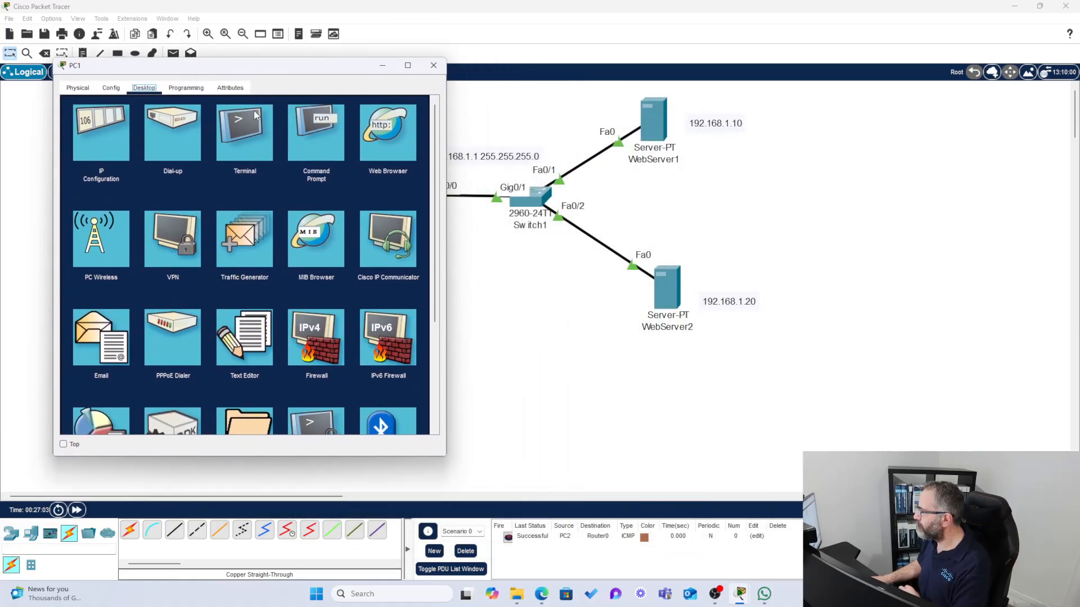
click(307, 124)
text(p)
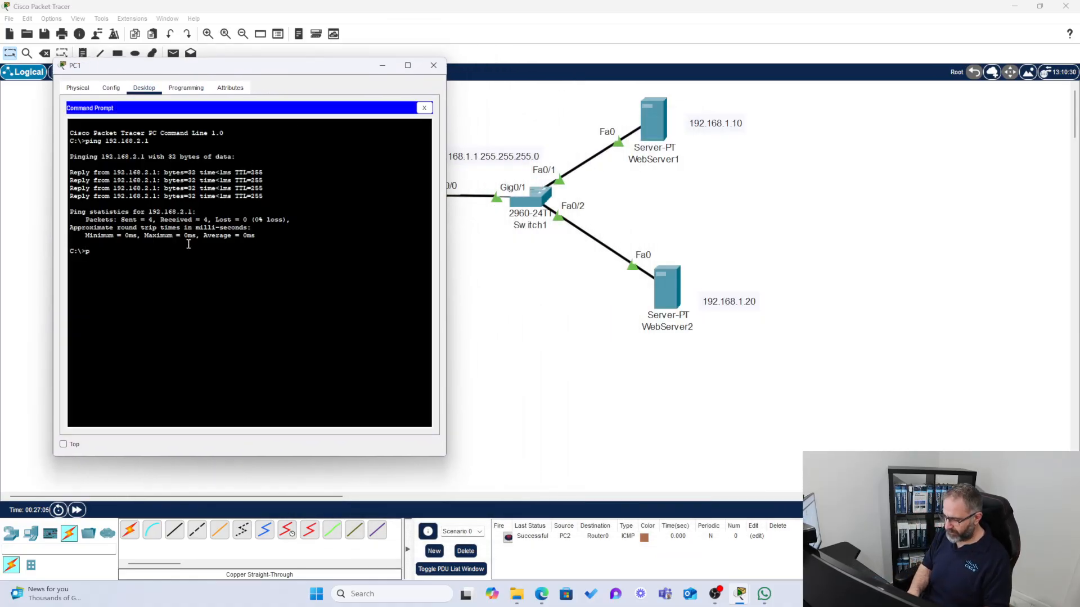
text(ing 192..168)
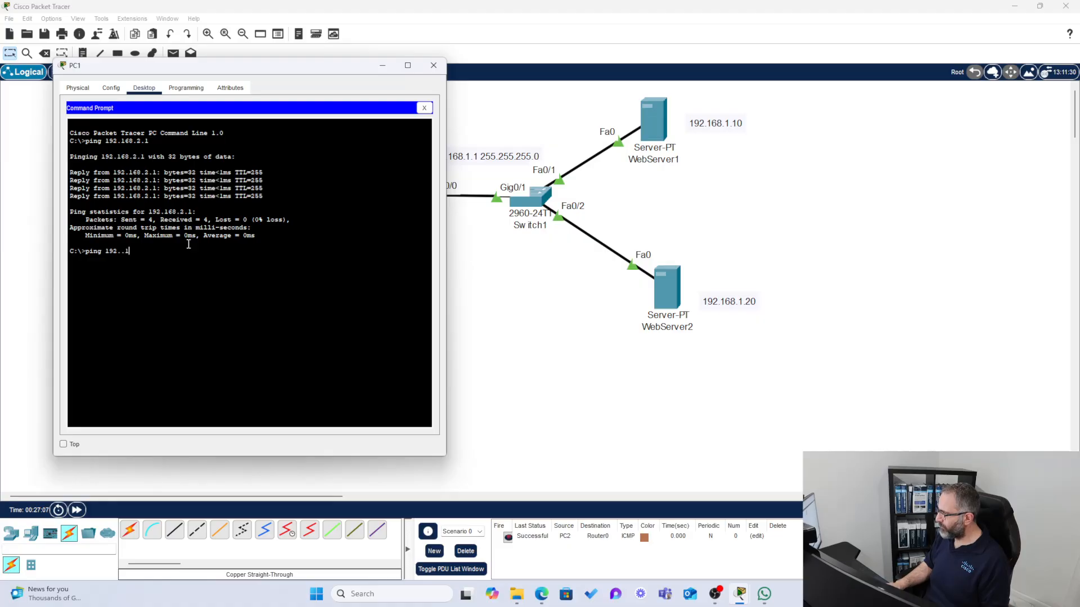
key(BackSpace)
key(BackSpace)
key(BackSpace)
key(BackSpace)
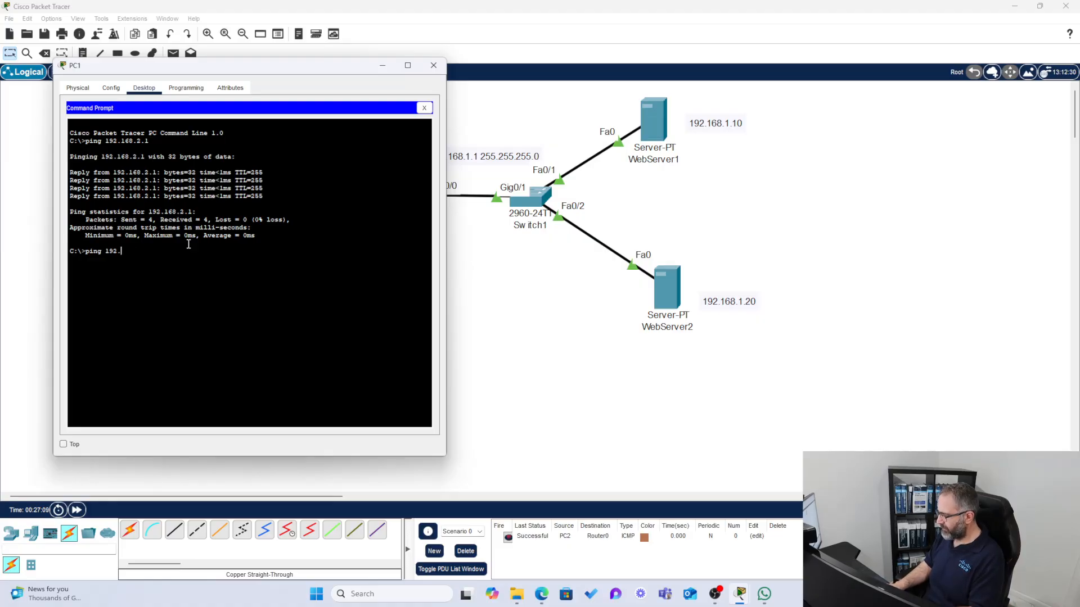
text(1)
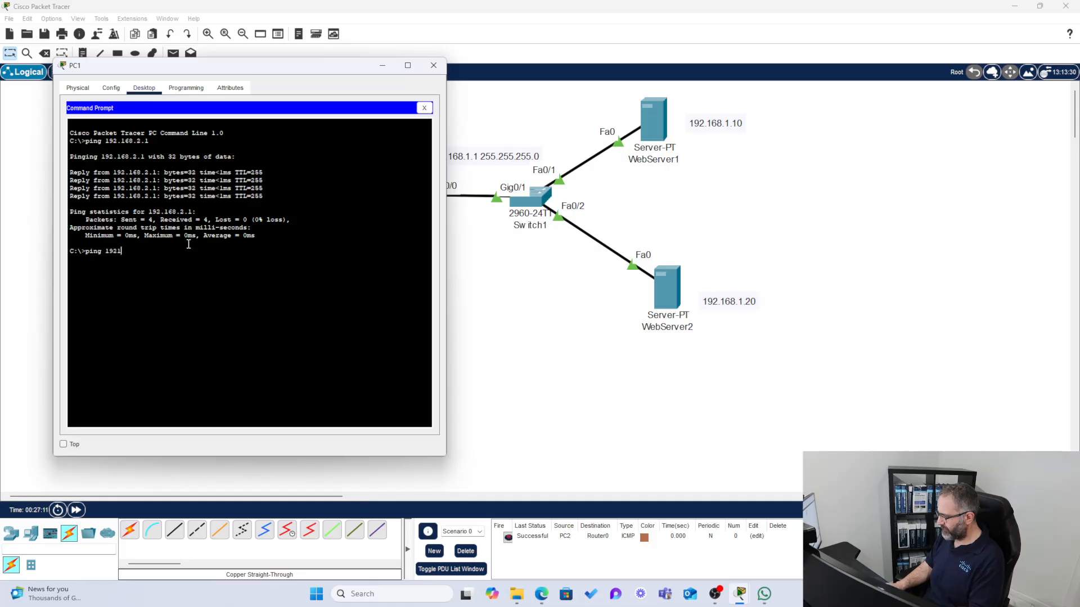
text(68.)
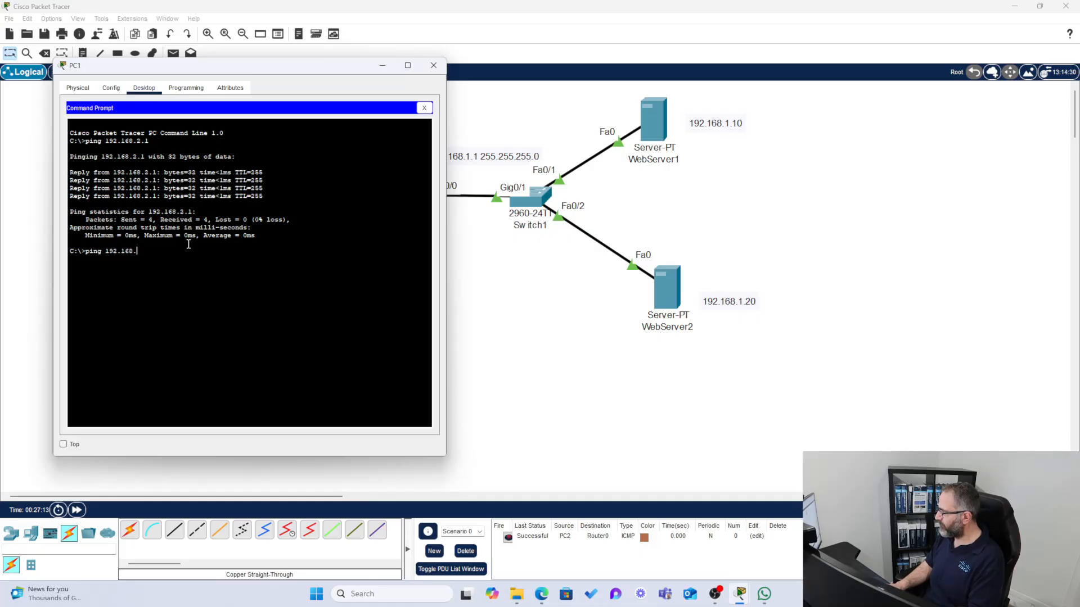
text(1.10)
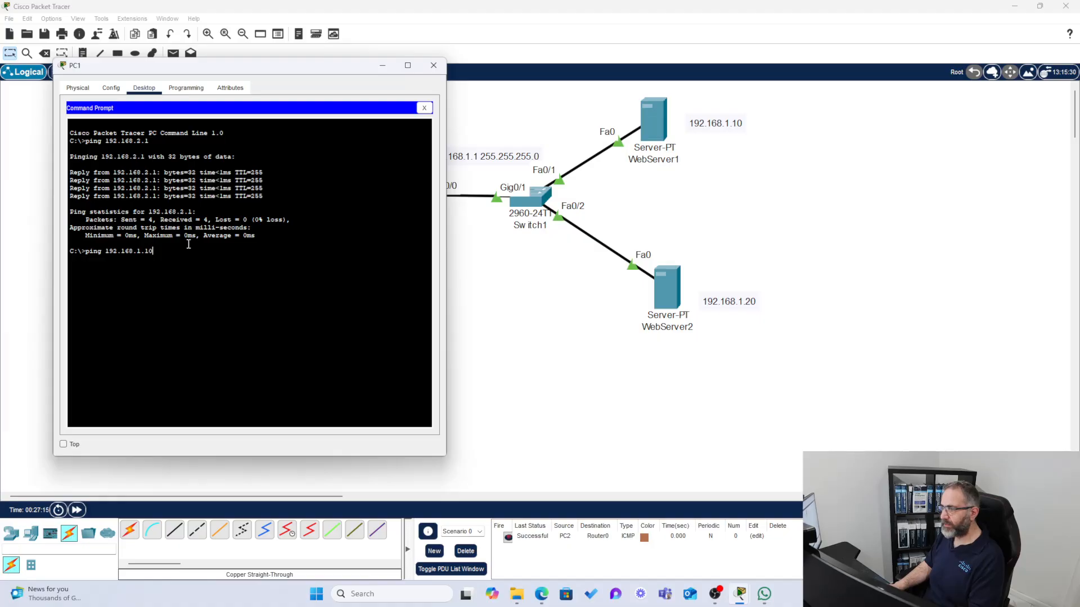
key(Return)
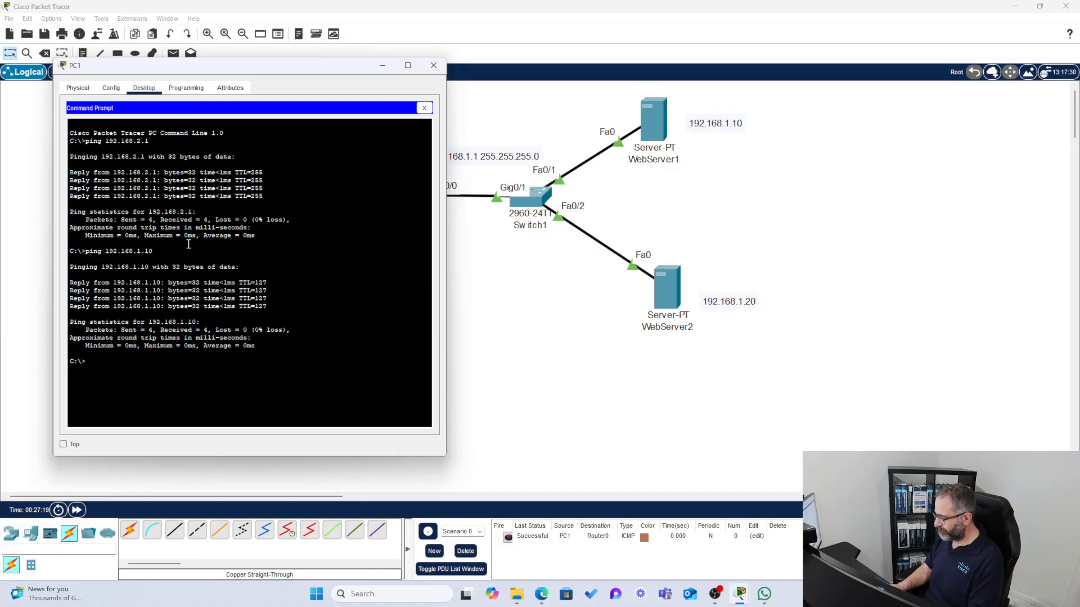
Ping WebServer2 at 192.168.1.20 from PC1's command prompt, and close PC1's window.
key(Up)
key(BackSpace)
key(BackSpace)
text(20)
key(Return)
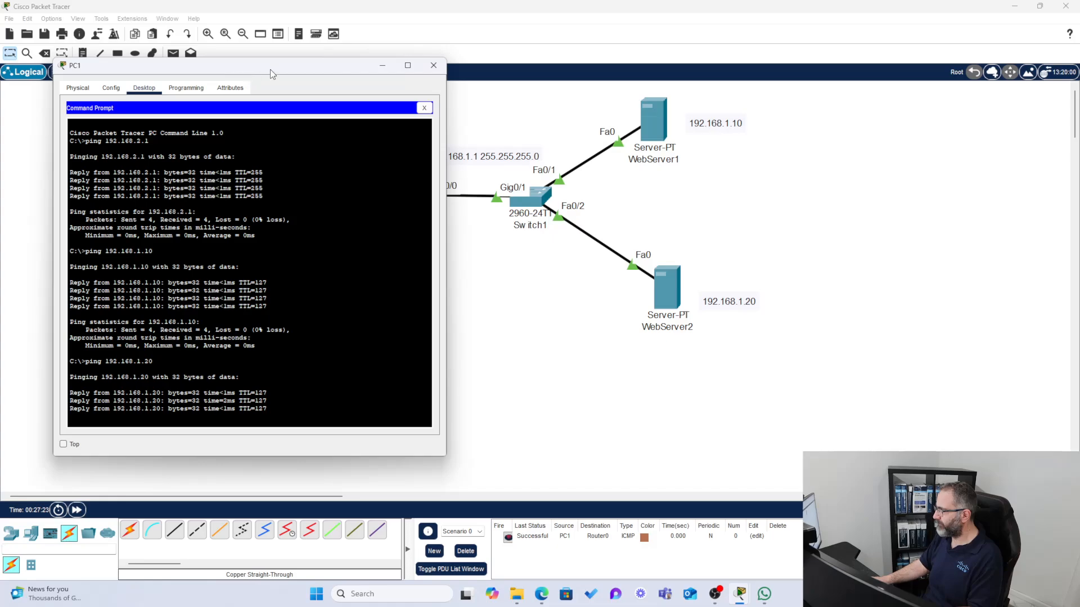
click(425, 67)
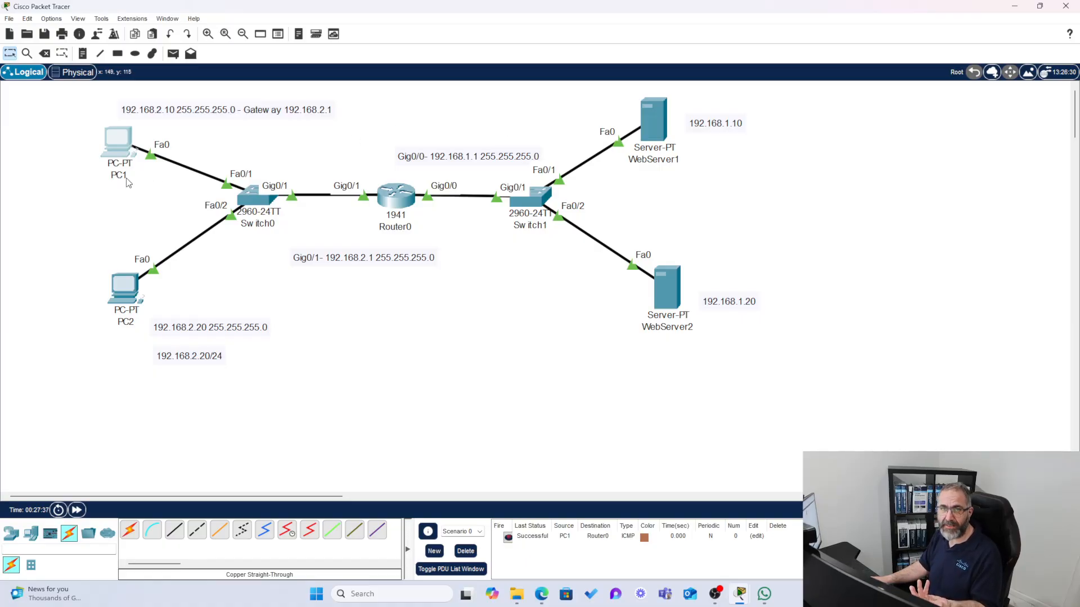
Open the command prompt on PC2 and ping WebServer1 at 192.168.1.10.
mouse_move(127, 182)
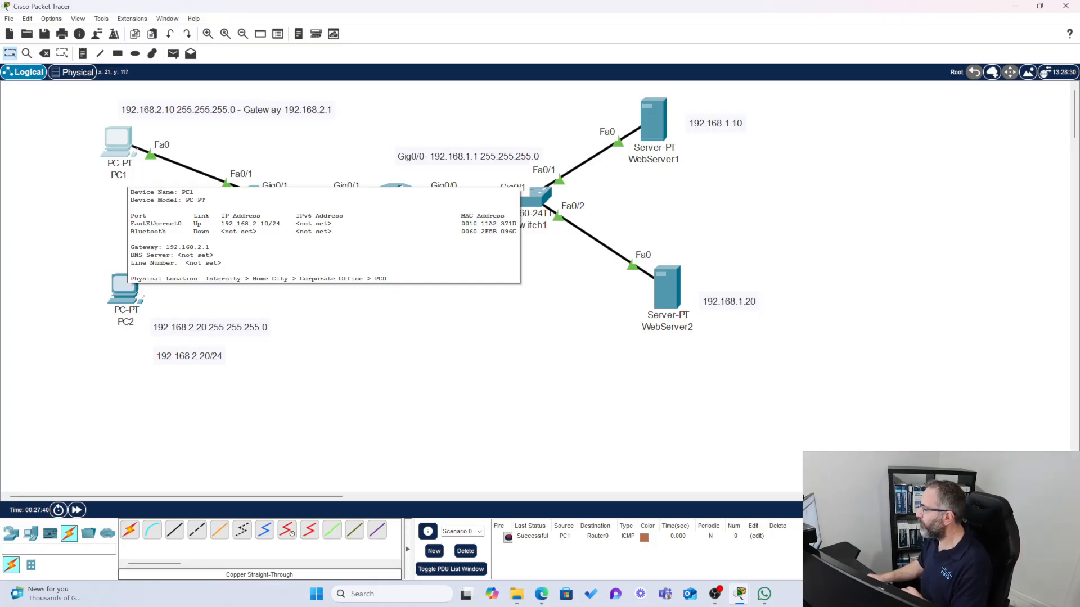
click(117, 291)
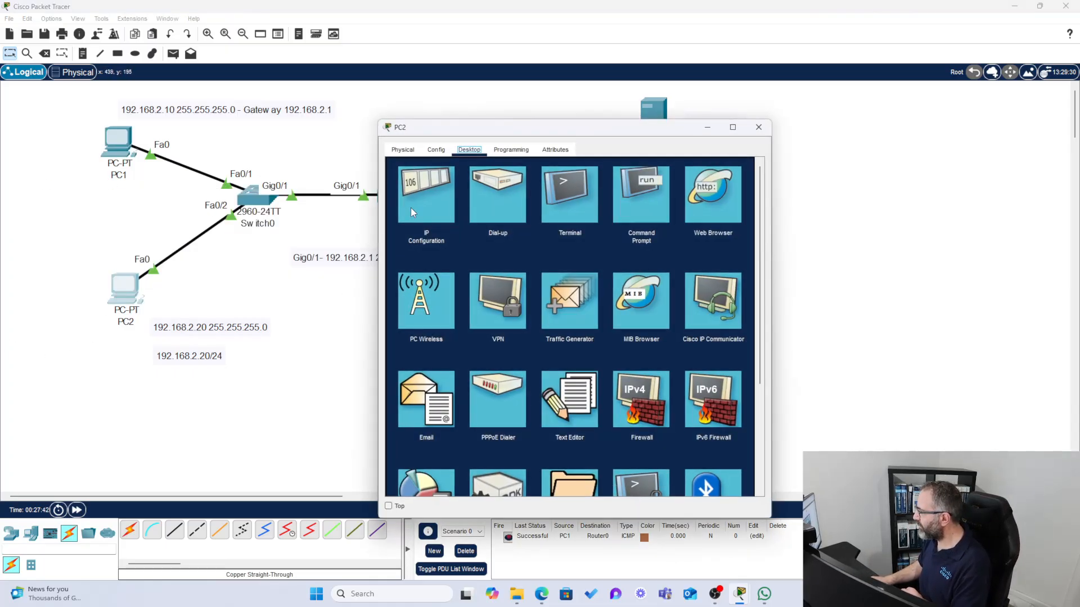
click(615, 211)
text(ping )
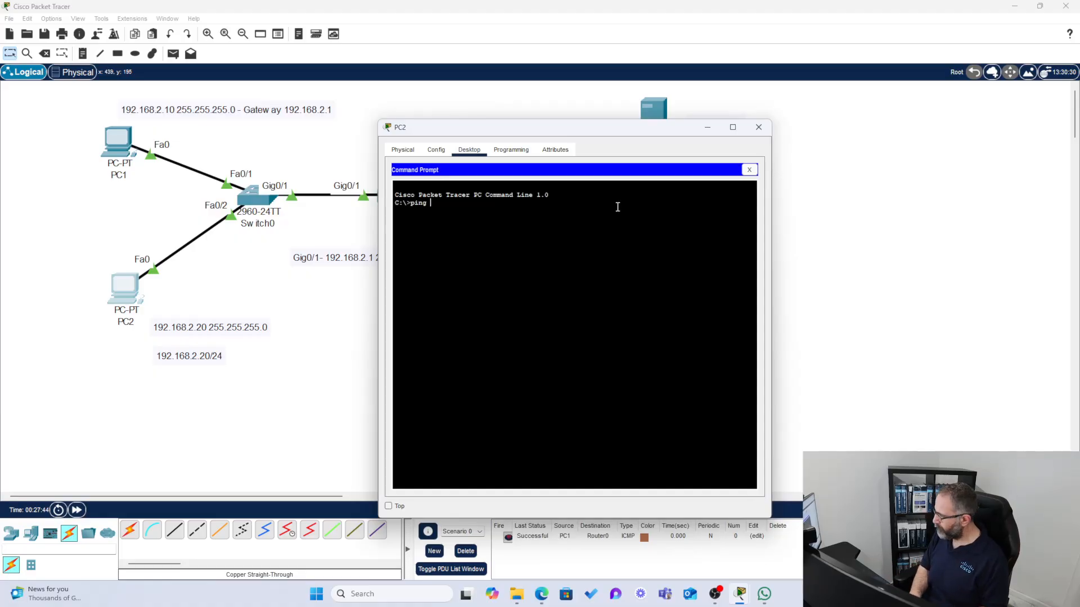
text(192.168.)
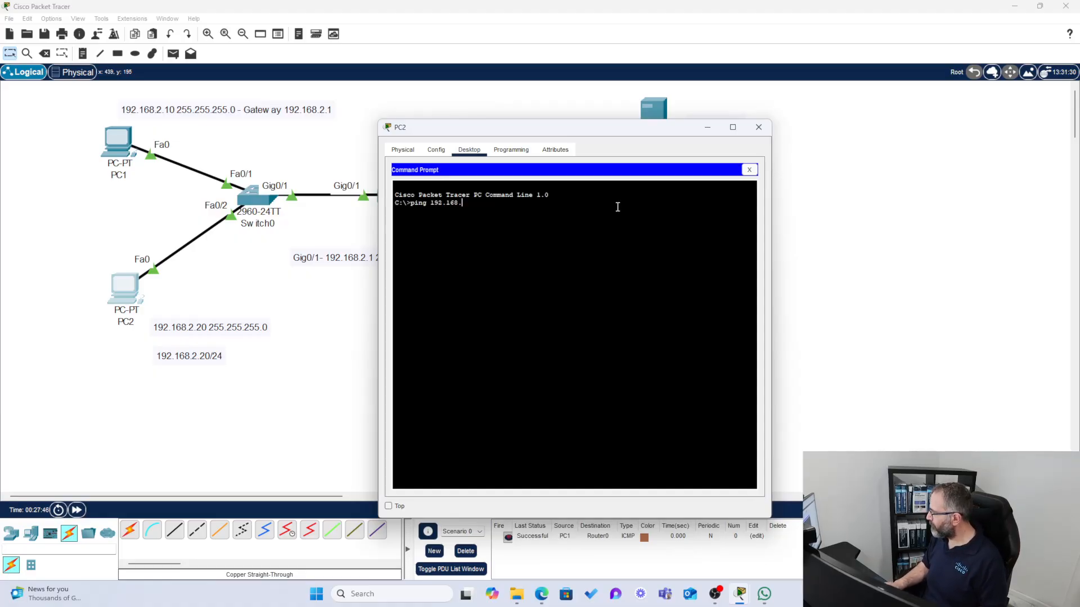
text(1.10)
key(Return)
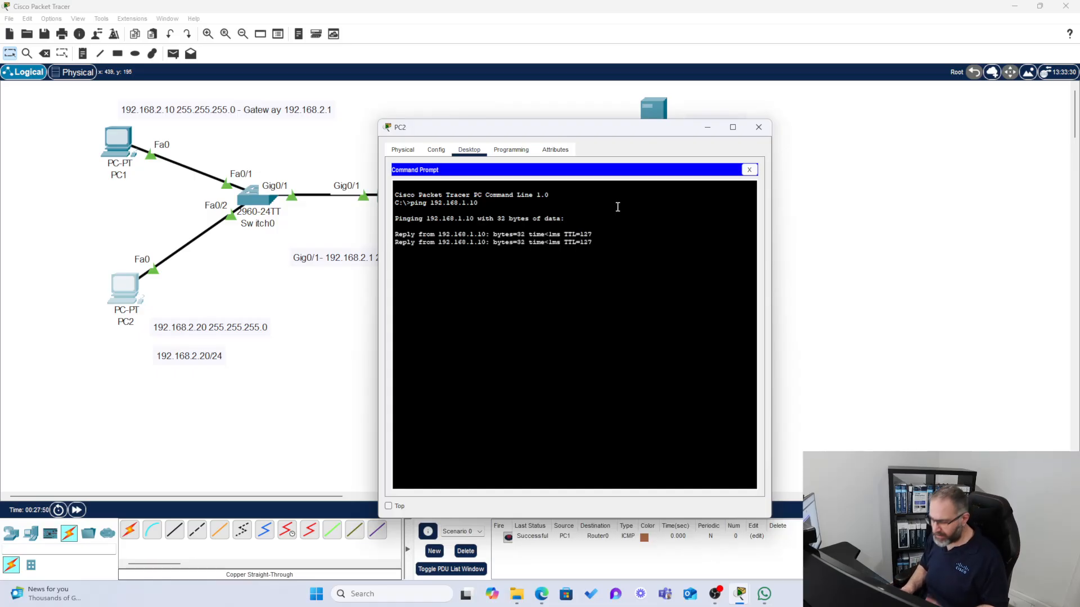
Ping 192.168.1.20 from PC2's command prompt, and close the PC2 window.
key(Up)
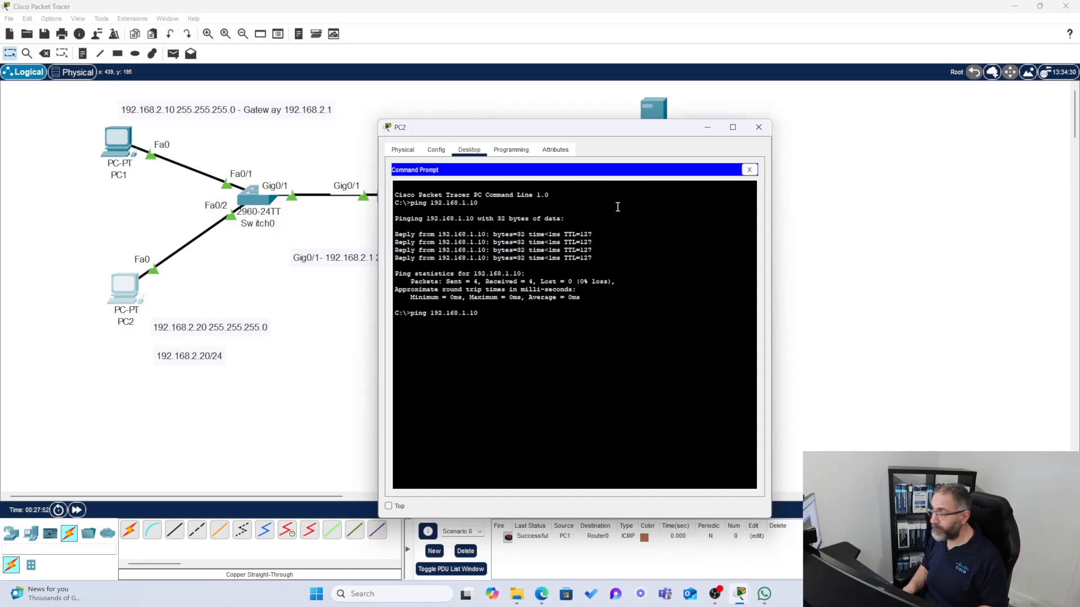
key(BackSpace)
key(BackSpace)
text(20)
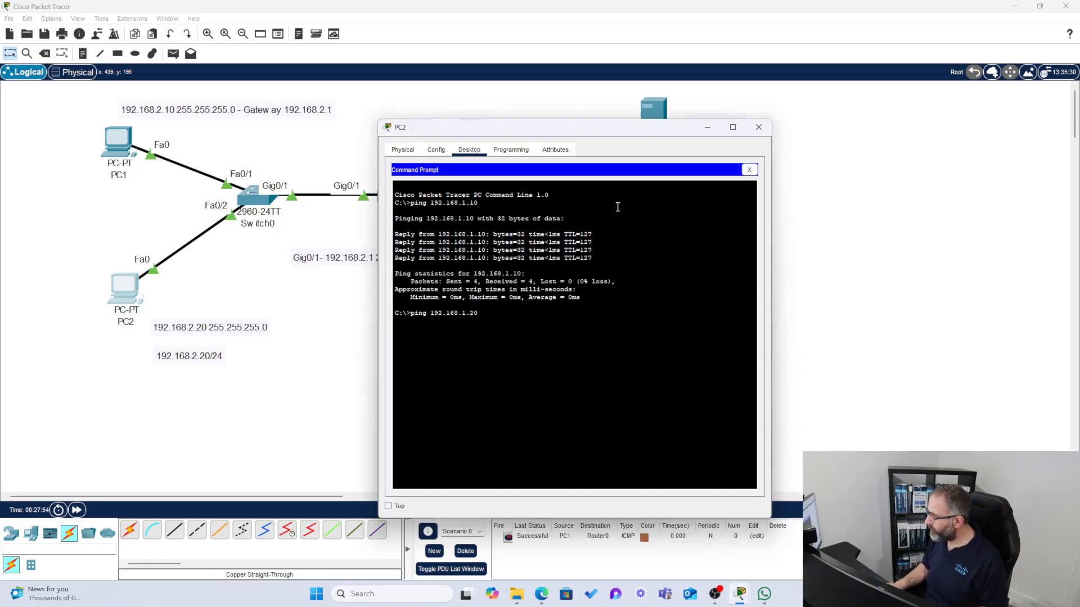
key(Return)
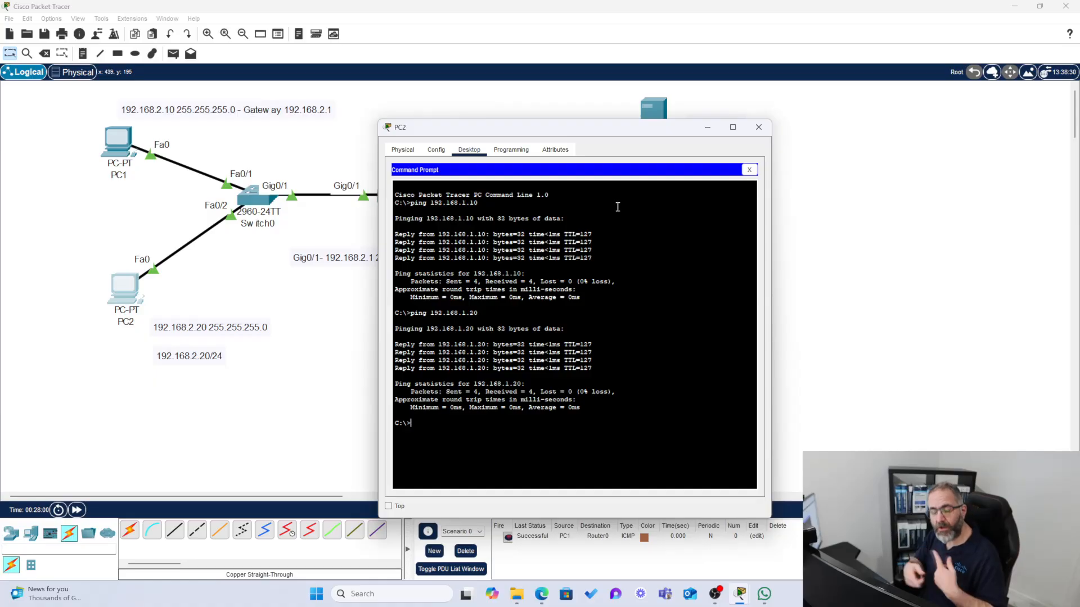
click(758, 127)
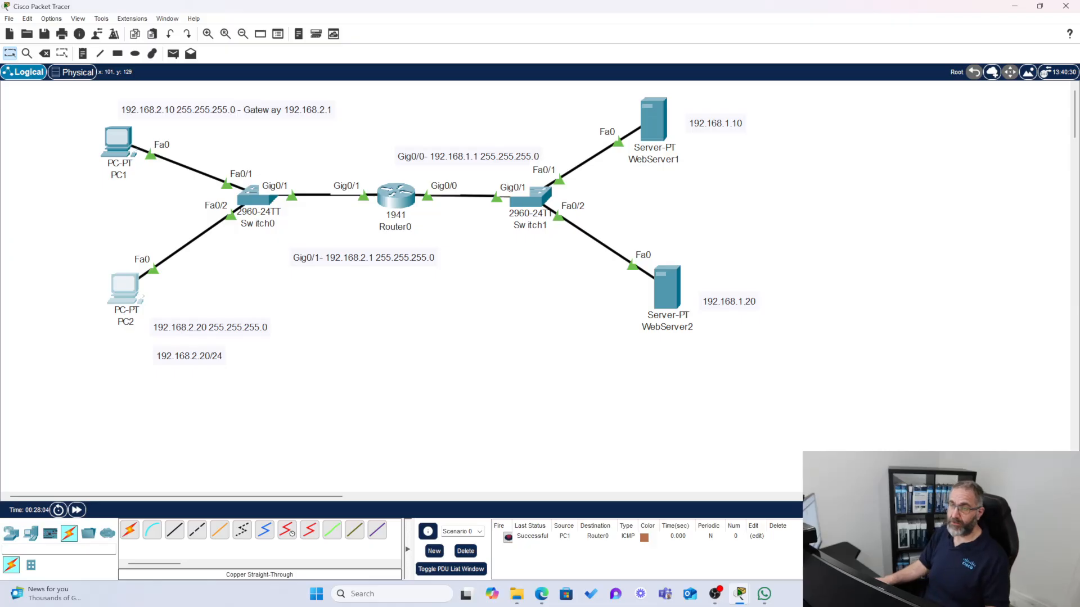
Open Router0's command line and exit interface configuration to global configuration mode, clearing the view with blank prompt lines.
key(alt+Tab)
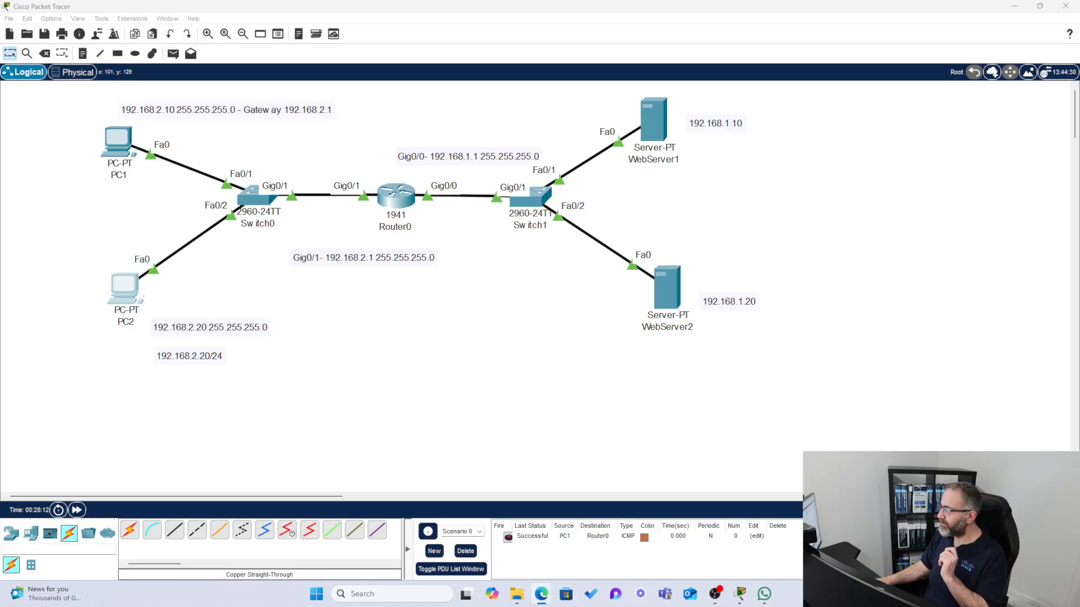
click(400, 198)
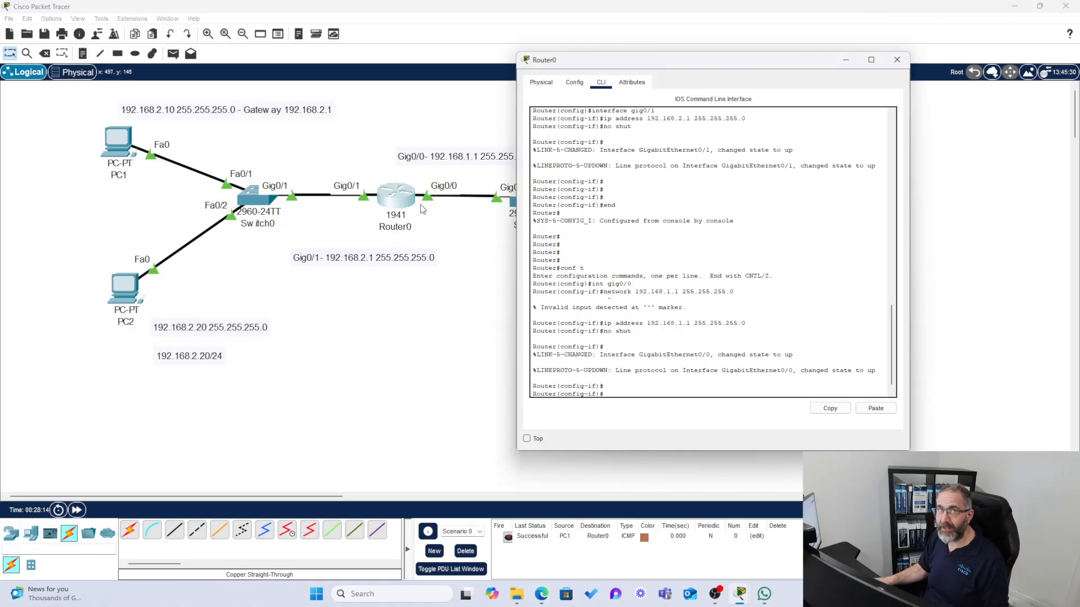
drag(566, 62, 436, 86)
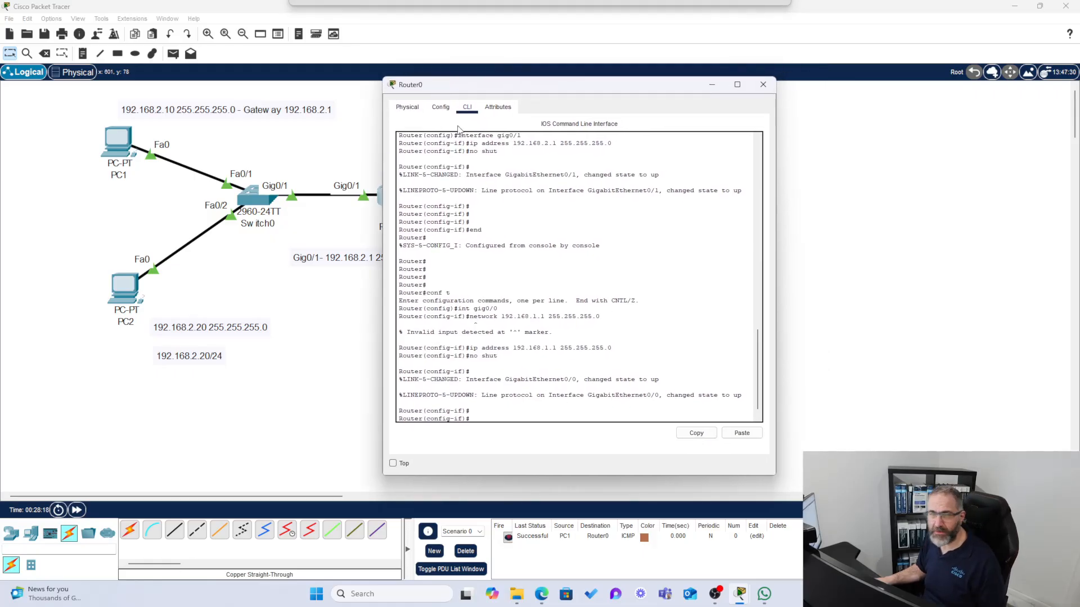
key(Return)
text(exit)
key(Return)
key(Return)
key(Return)
key(Return)
key(Return)
key(Return)
key(Return)
key(Return)
key(Return)
key(Return)
key(Return)
key(Return)
key(Return)
key(Return)
key(Return)
key(Return)
key(Return)
key(Return)
key(Return)
key(Return)
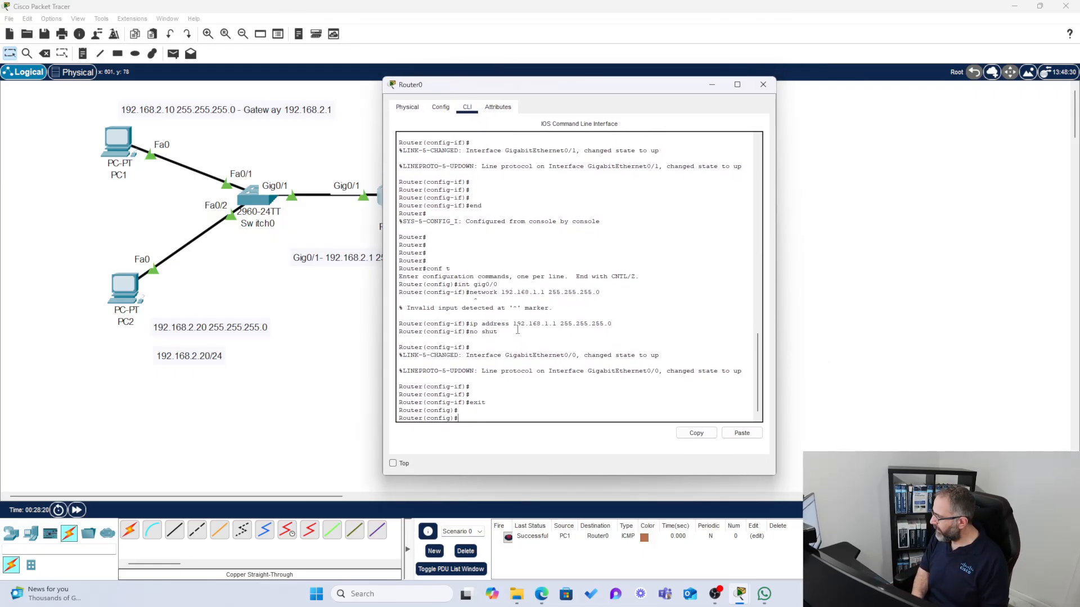
key(Return)
key(Return)
key(Return)
key(Return)
key(Return)
key(Return)
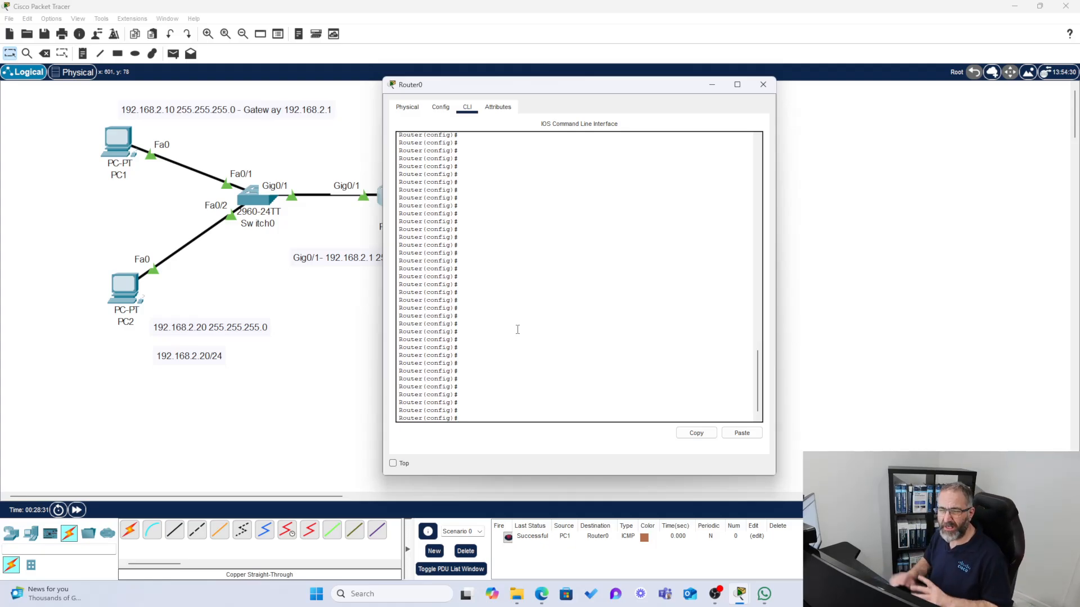
click(508, 400)
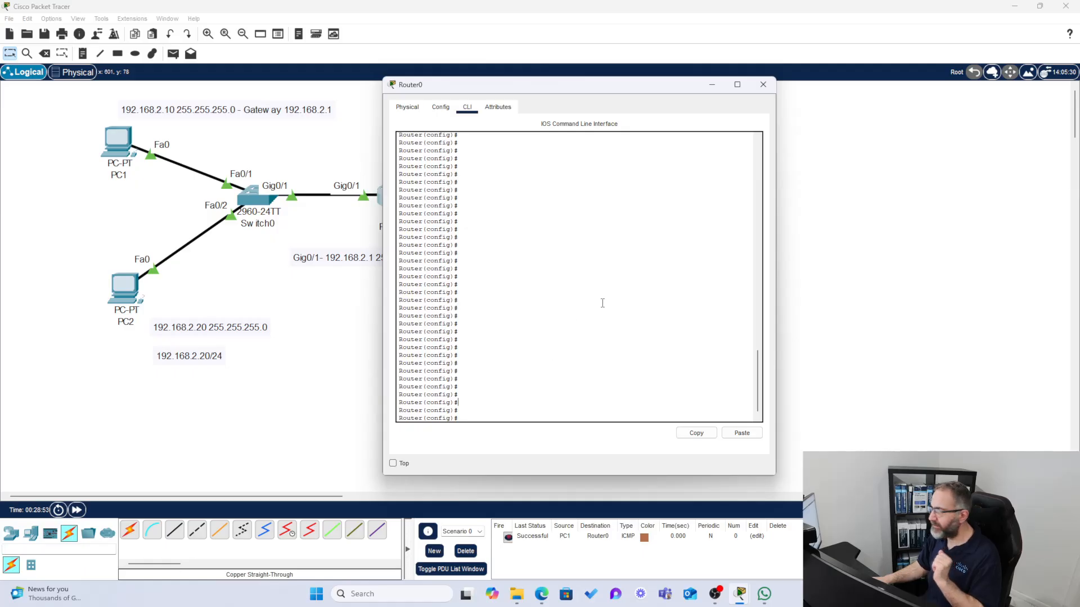
drag(489, 91, 861, 133)
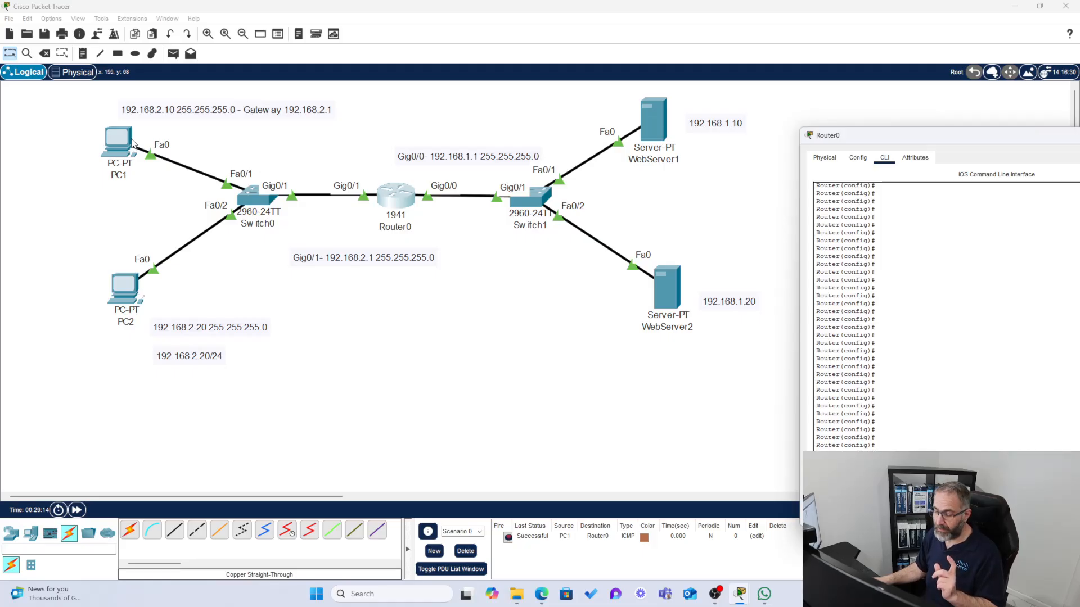
double_click(150, 110)
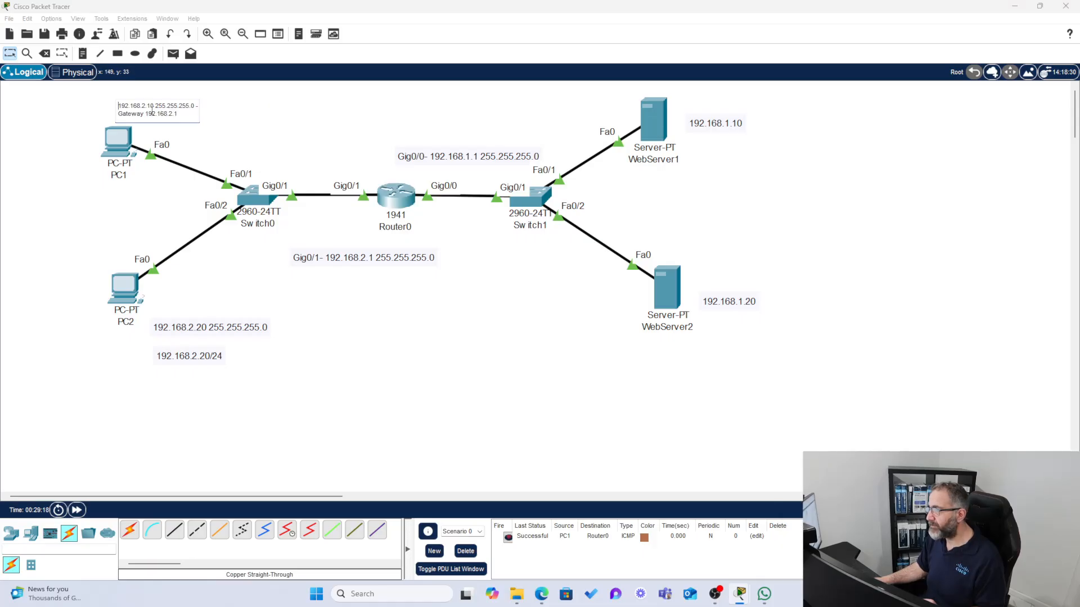
click(237, 137)
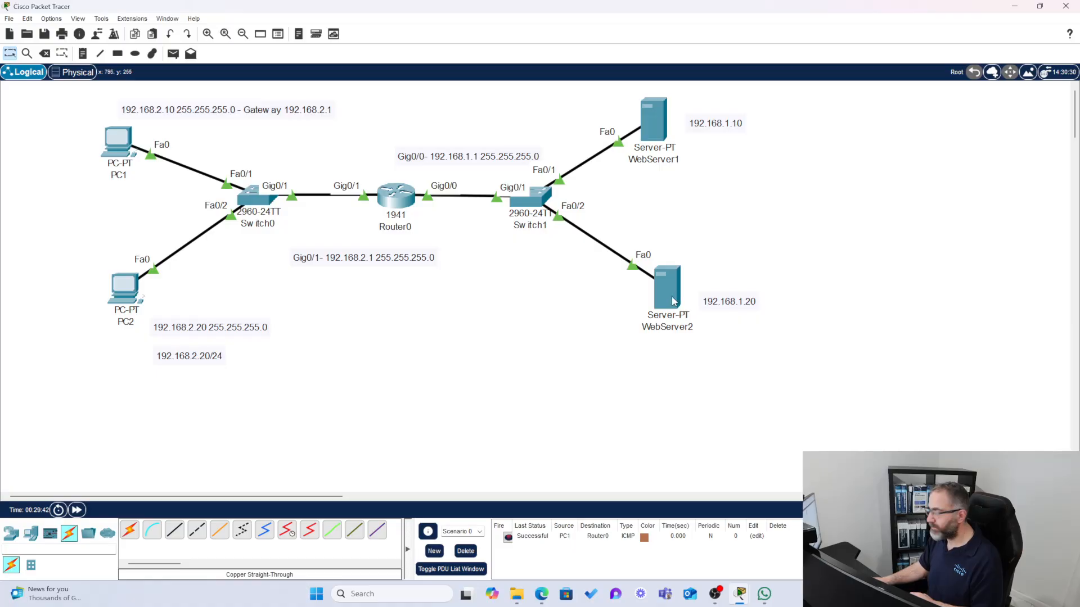
mouse_move(630, 113)
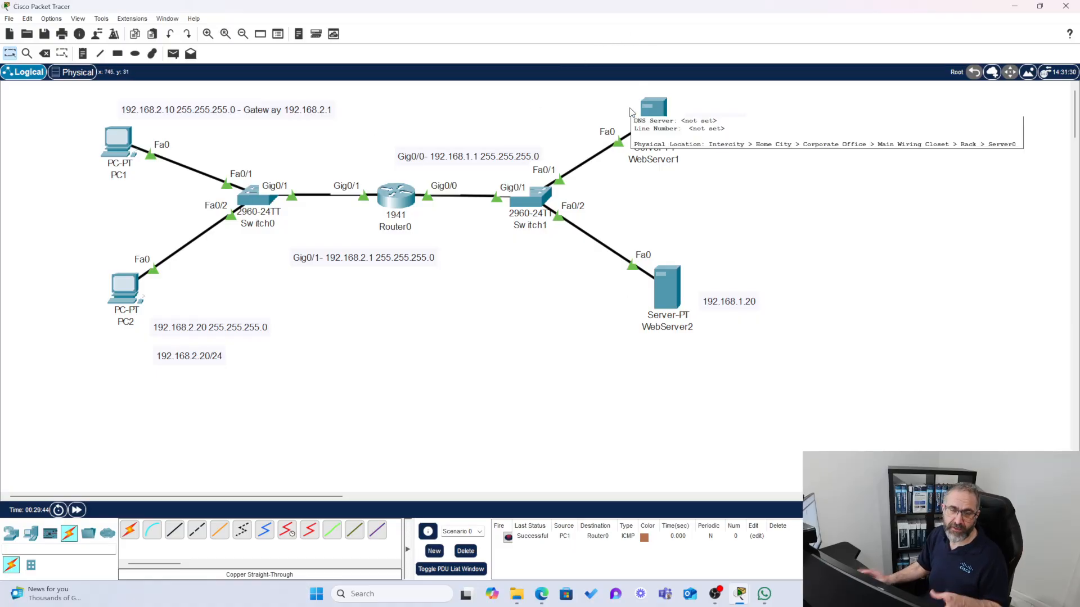
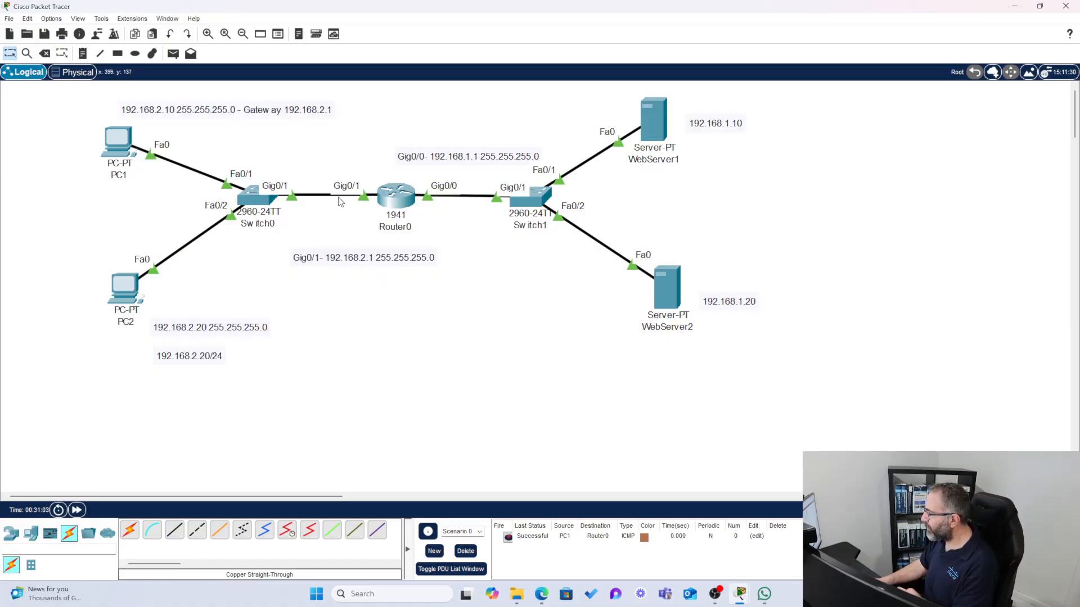
On Router0, add an entry to standard access list 1 that denies host 192.168.2.10.
click(397, 196)
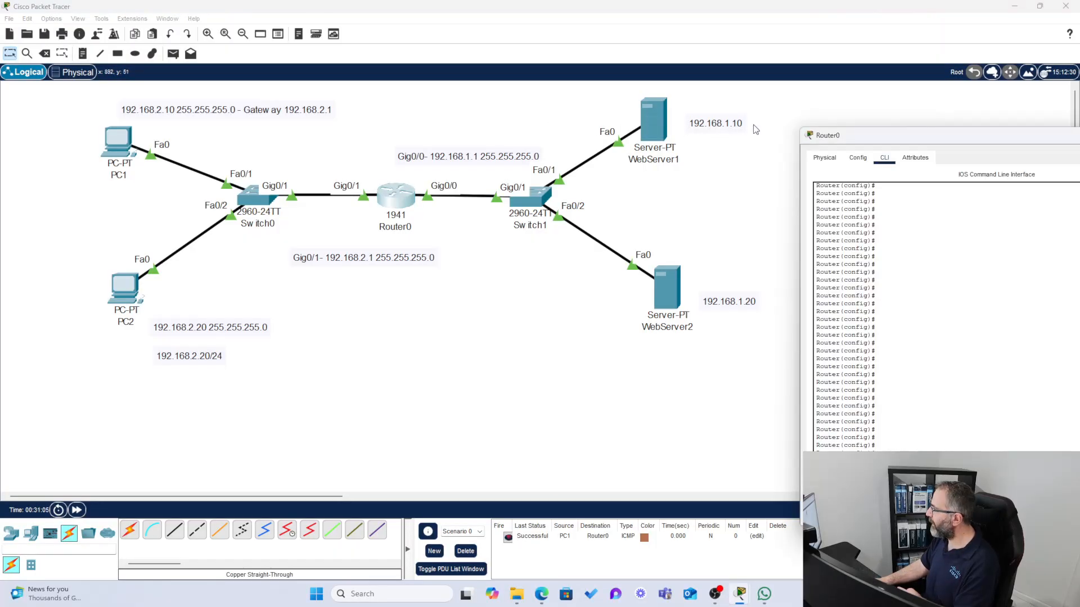
drag(860, 138, 519, 72)
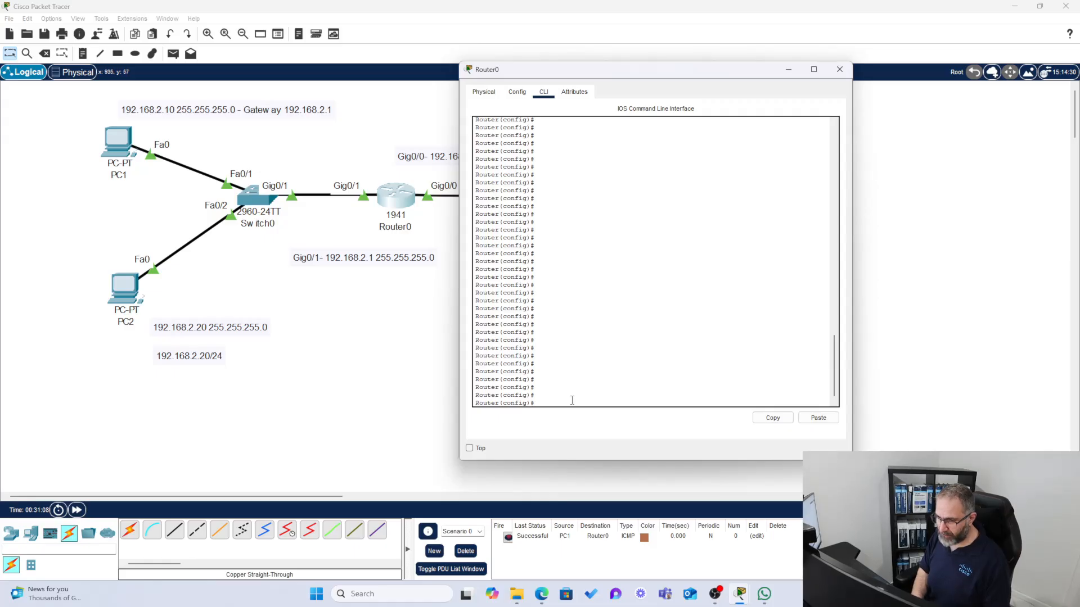
text(access)
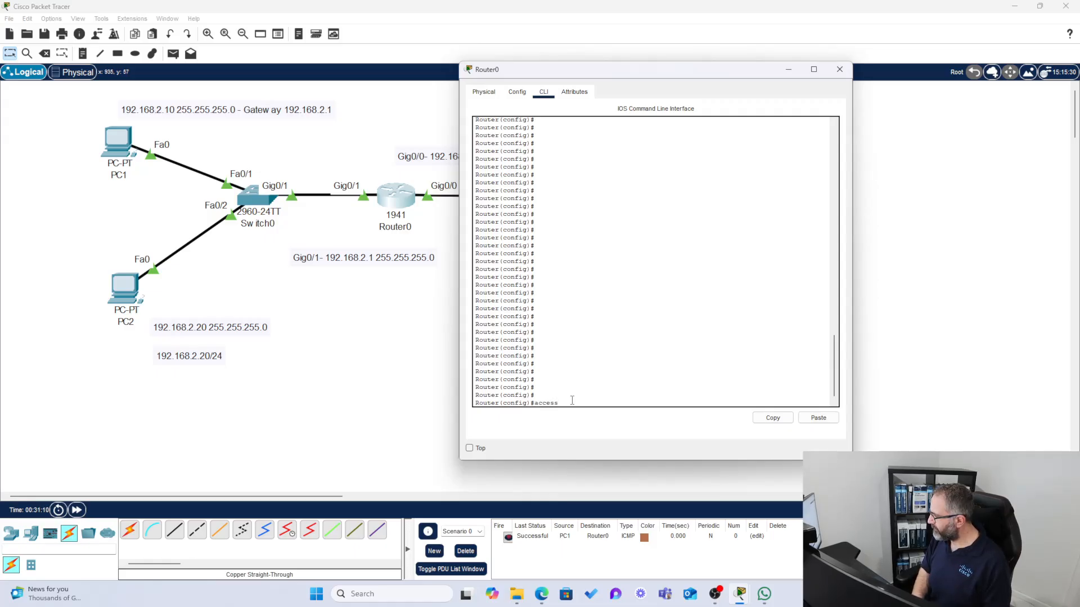
text(-list)
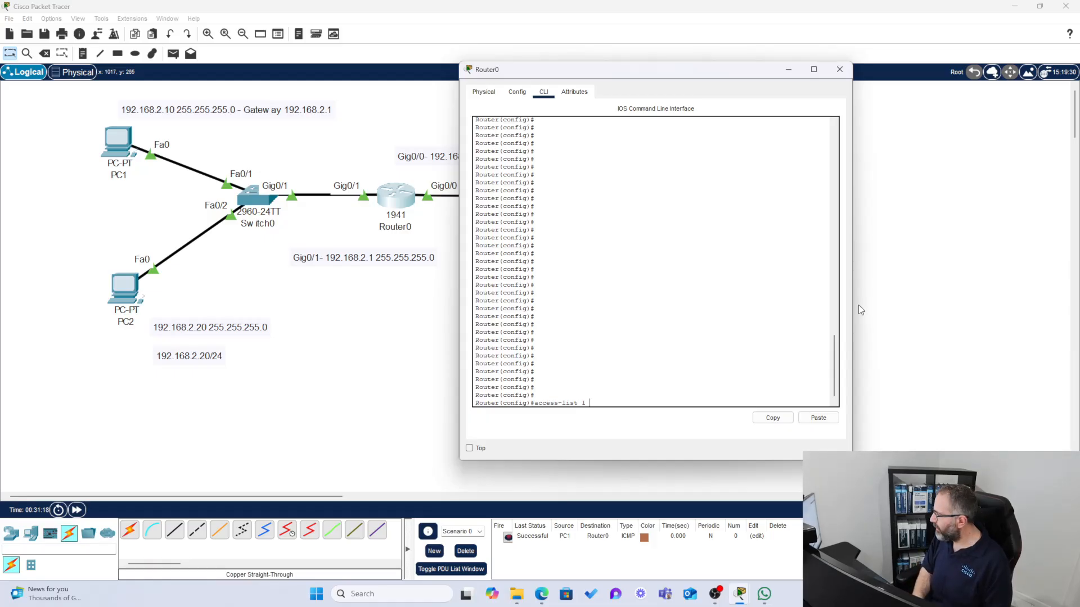
text(1 deny )
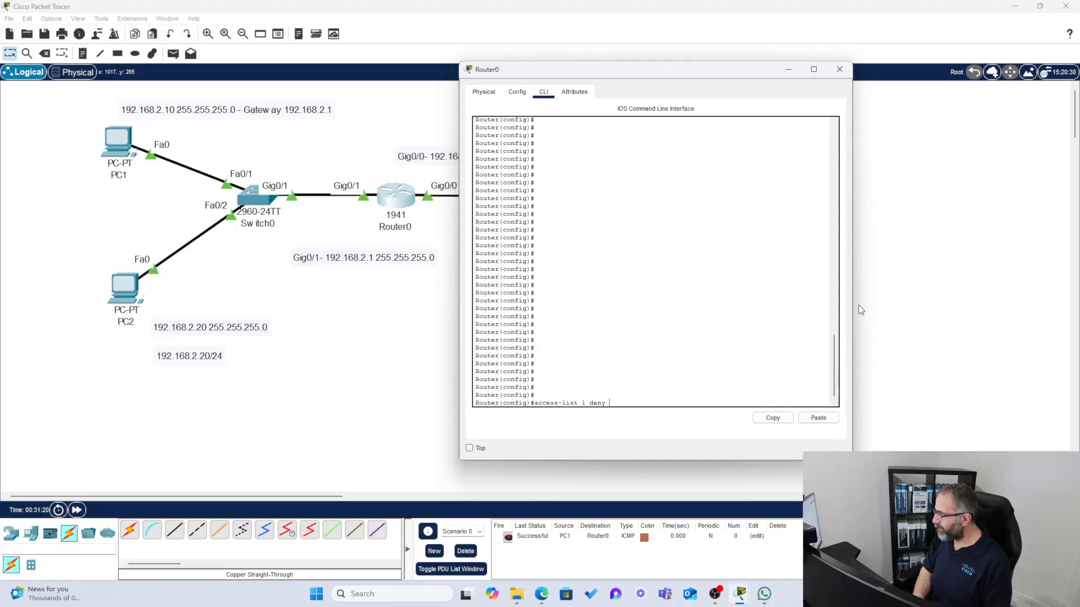
text(192.168.)
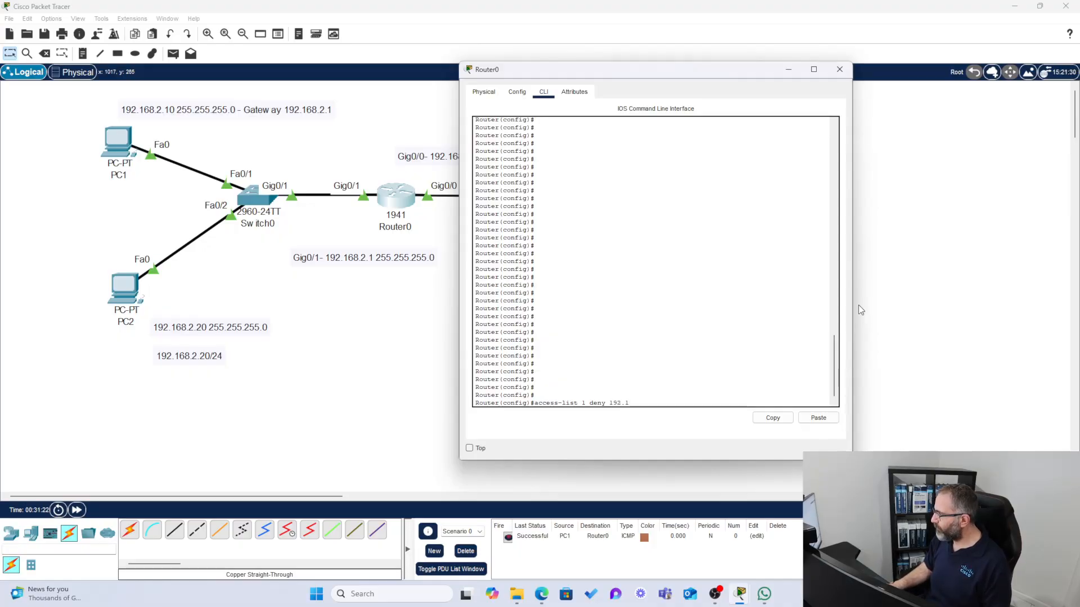
text(2.10)
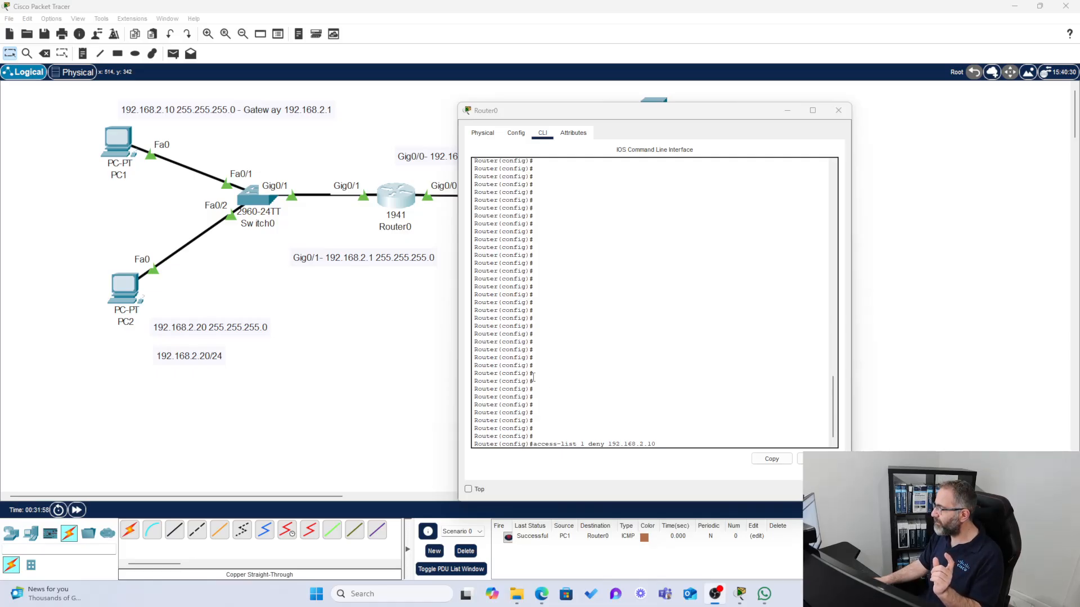
drag(631, 112, 752, 316)
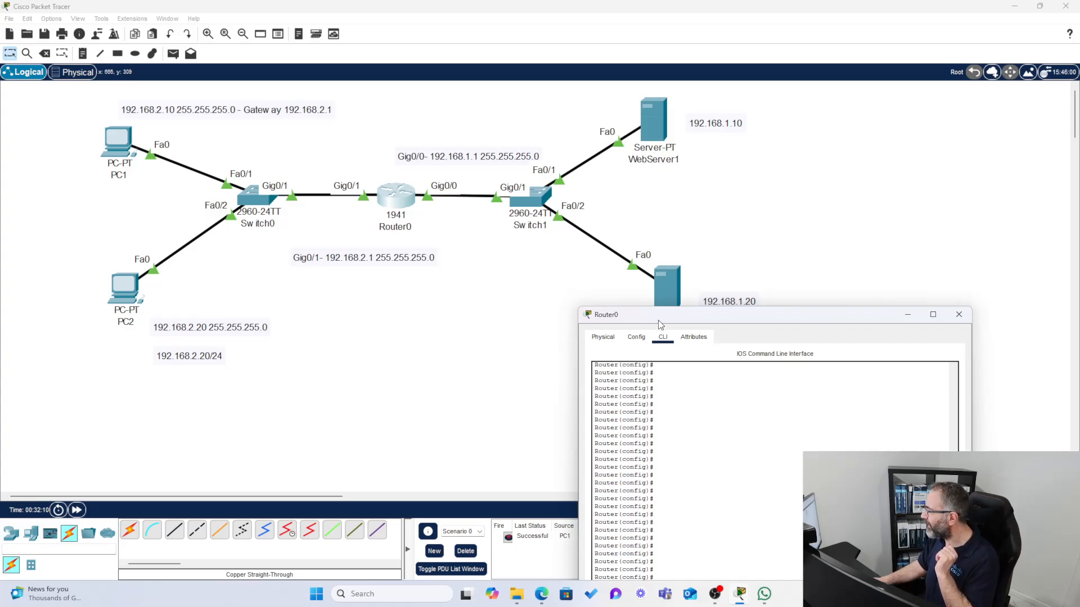
drag(658, 321, 659, 314)
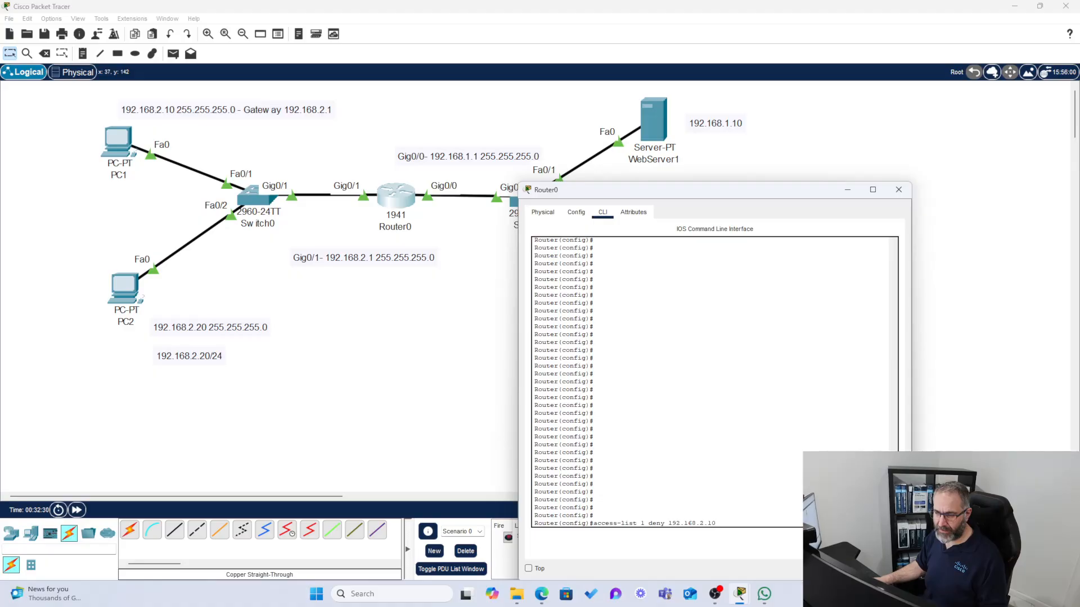
drag(605, 193, 648, 101)
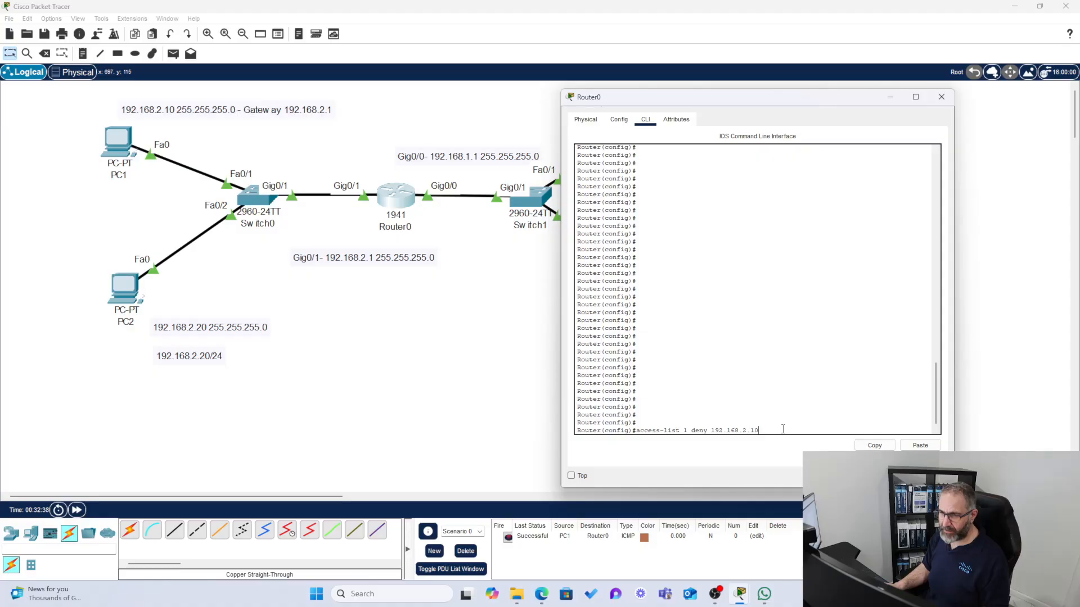
key(Return)
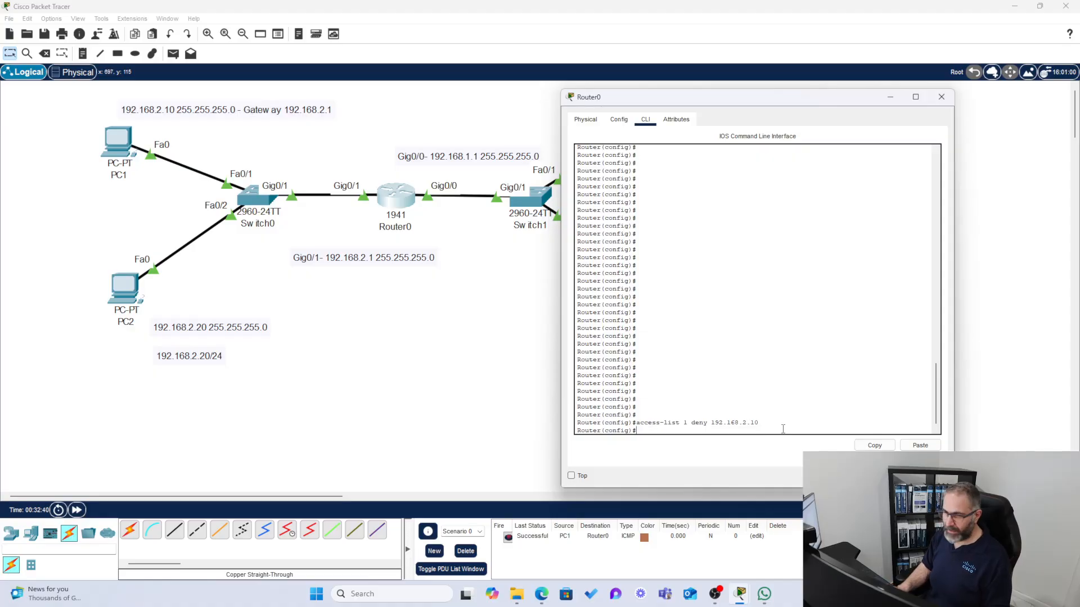
Add an entry to access list 1 on Router0 that permits any other source.
text(acc)
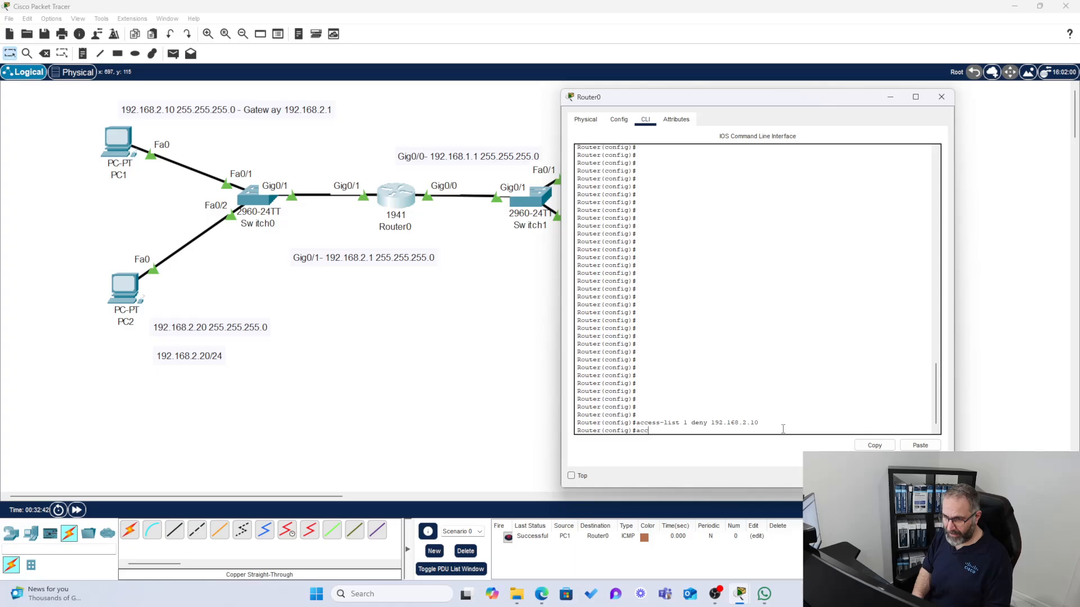
text(ess)
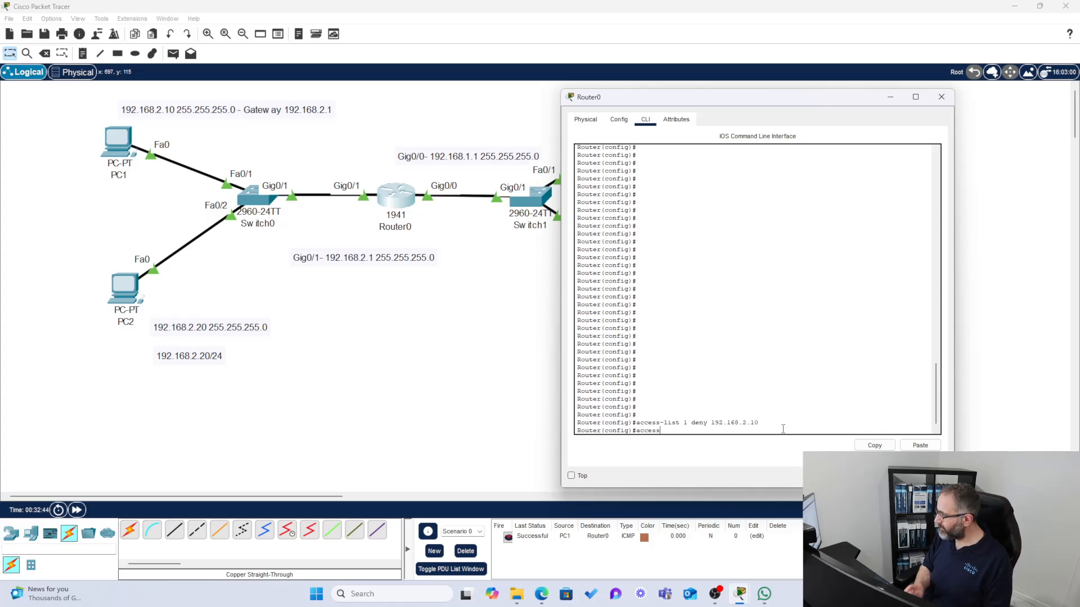
key(Tab)
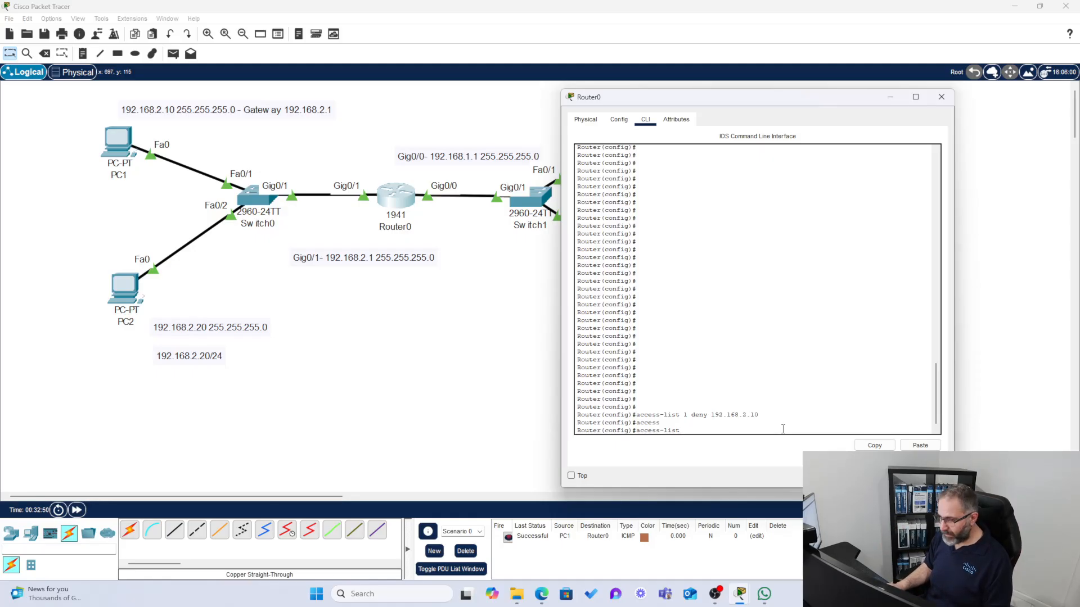
text(1 per)
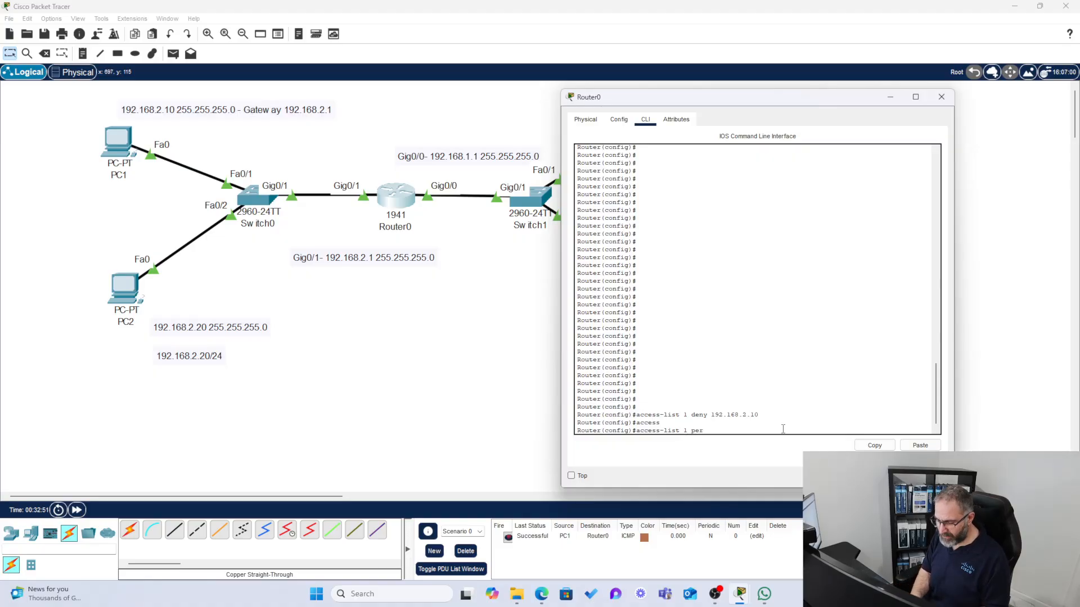
text(mit any)
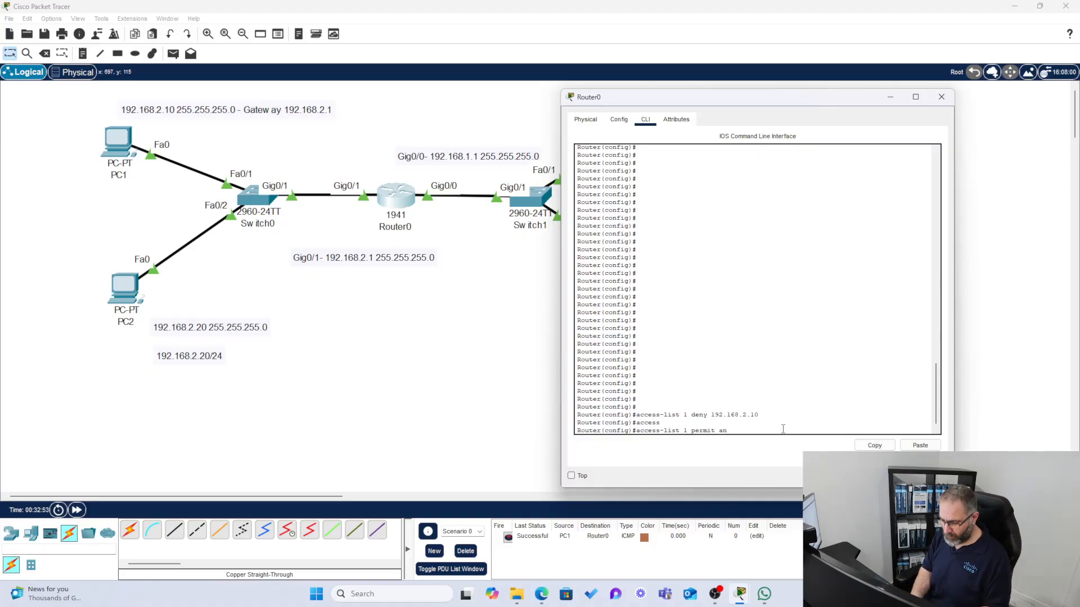
key(Return)
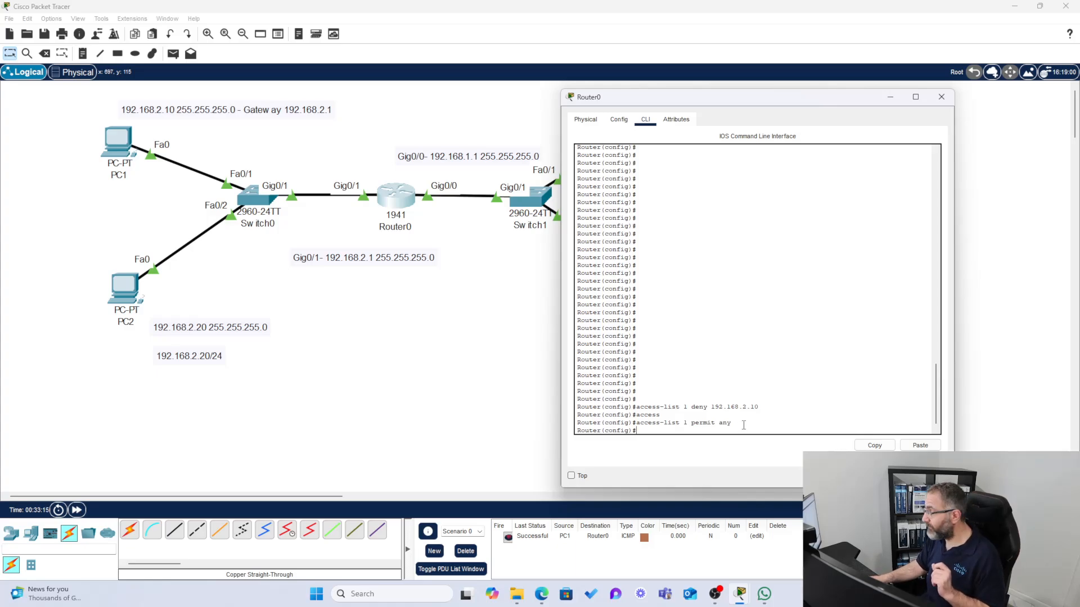
drag(745, 423, 636, 422)
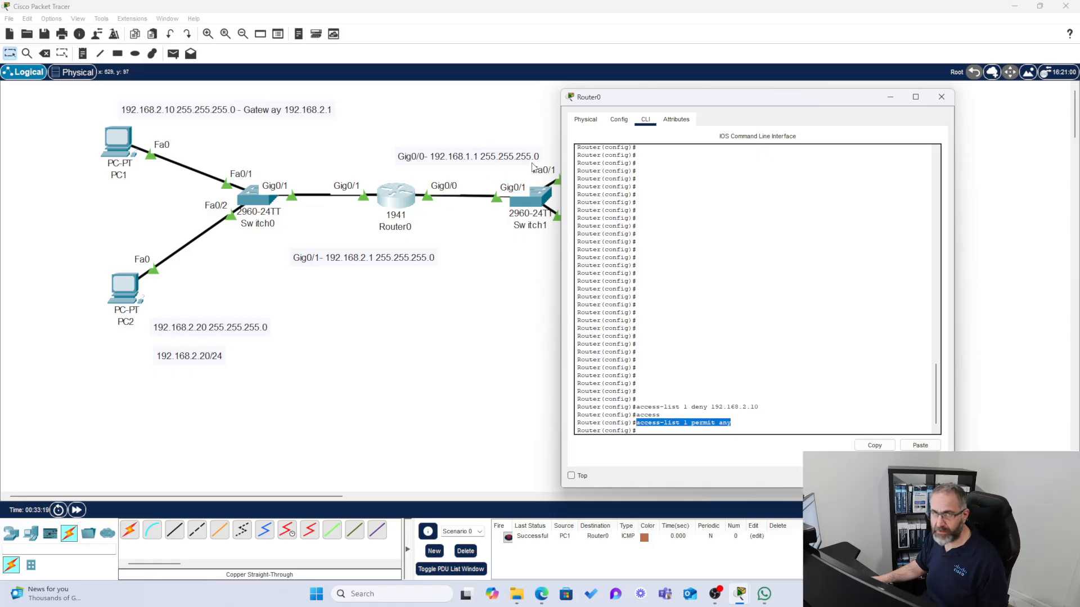
click(657, 431)
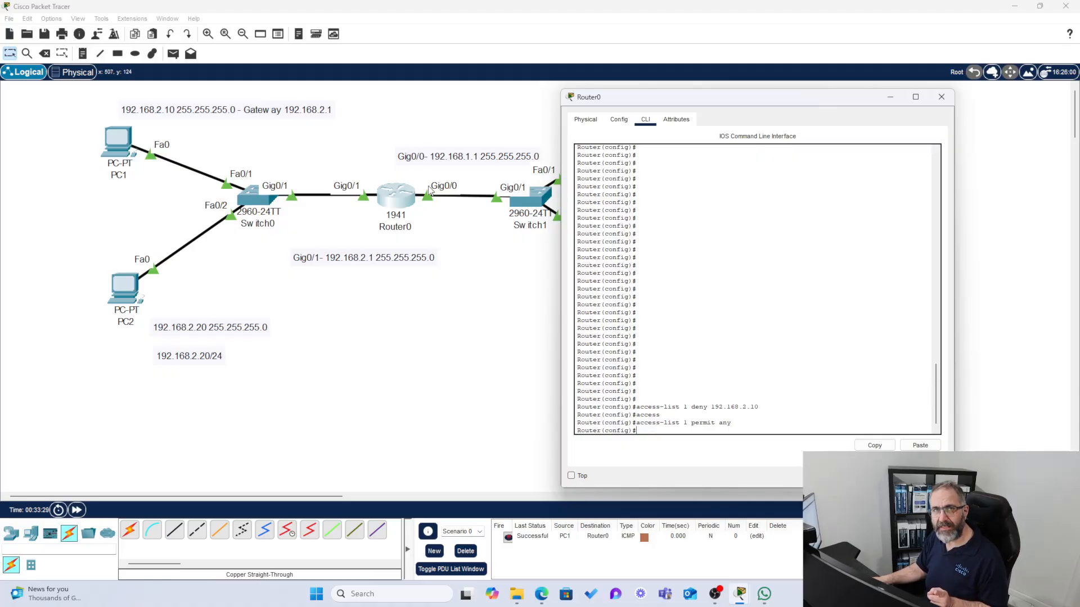
click(448, 267)
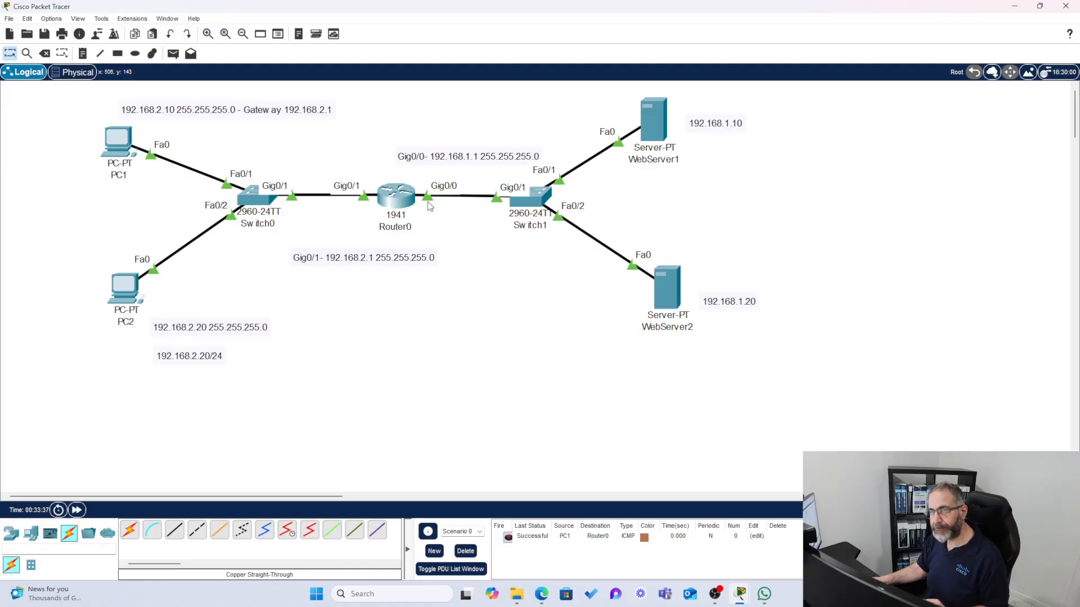
Return to Router0's command line and enter interface configuration mode for gig0/0.
mouse_move(738, 599)
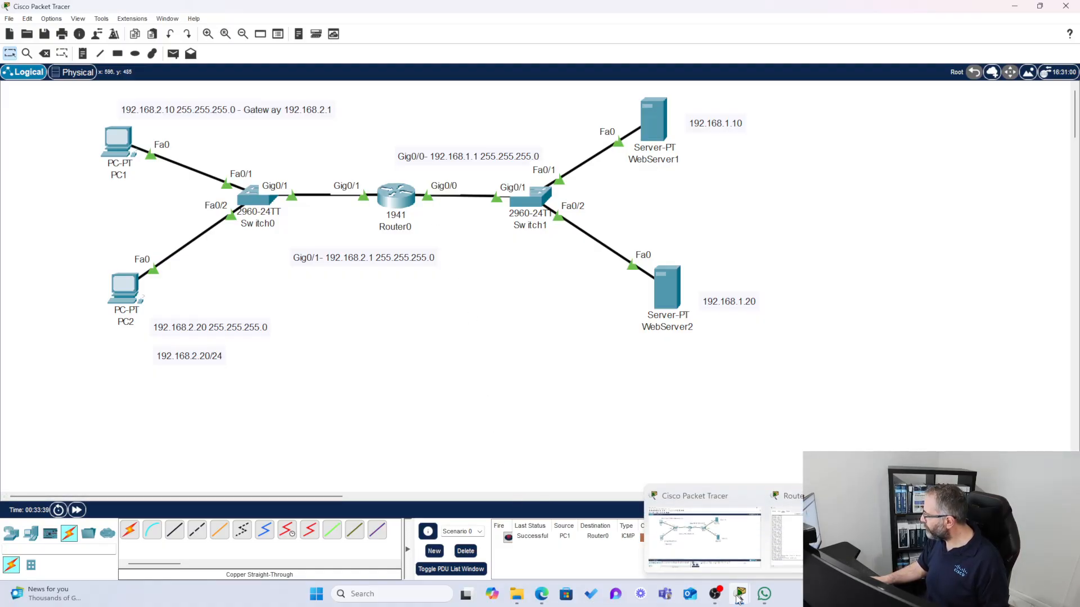
click(787, 534)
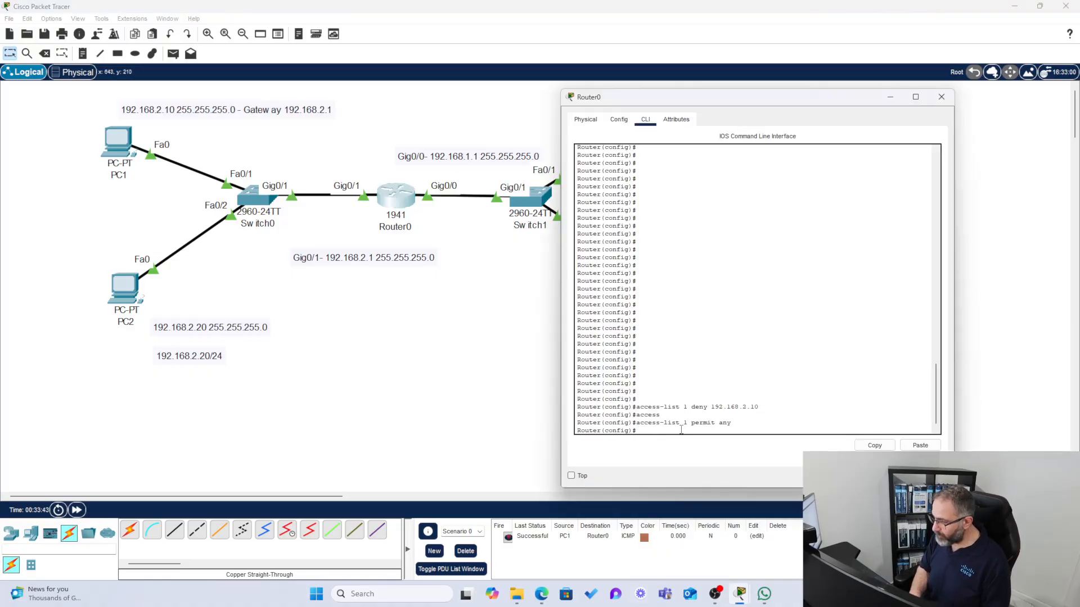
text(inter gi)
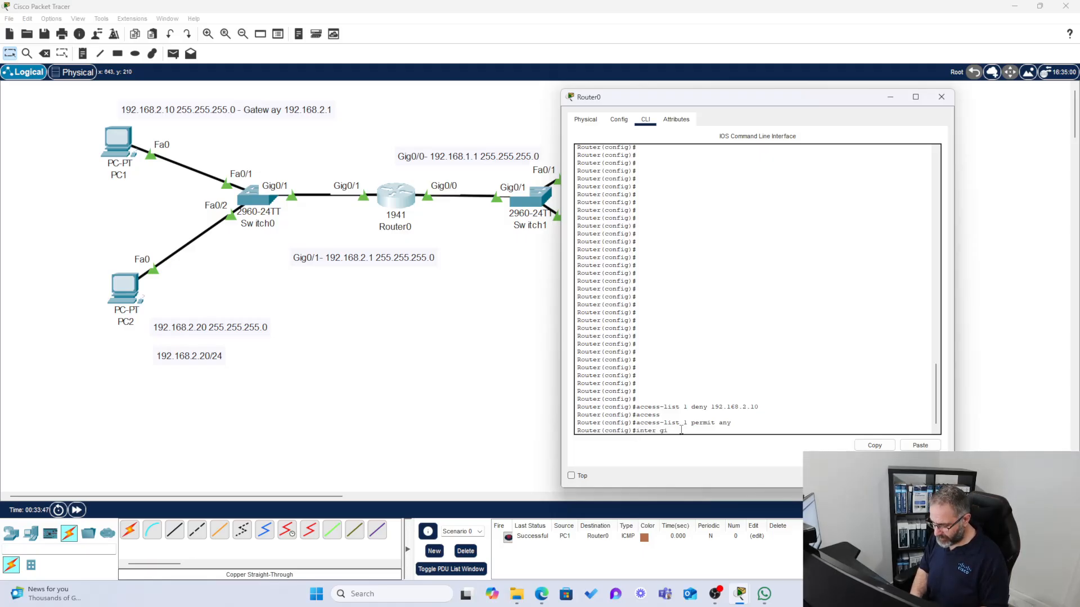
text(g0/0)
key(Return)
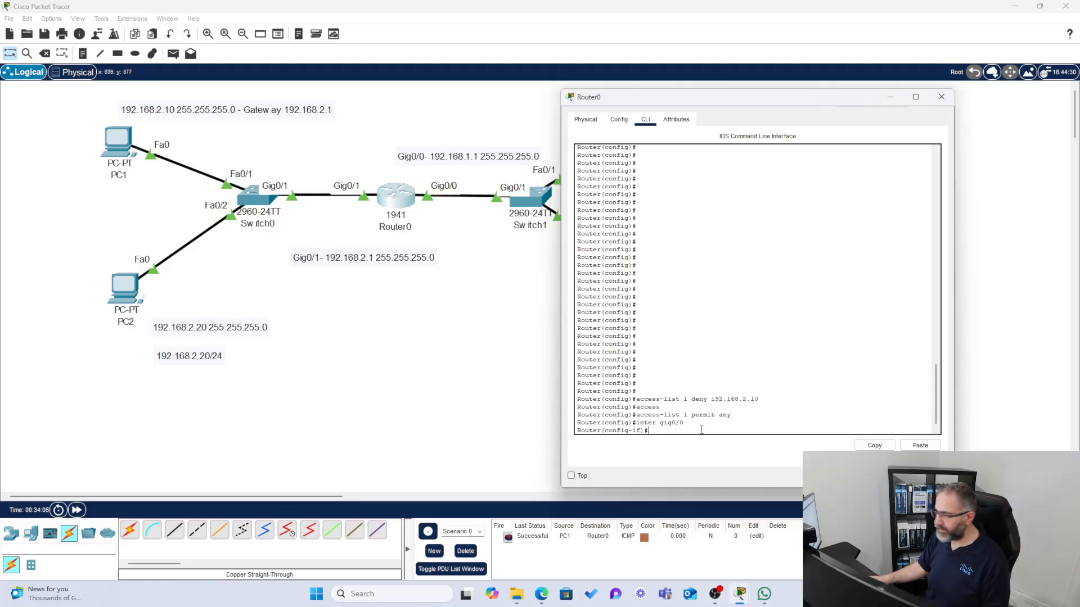
text(access)
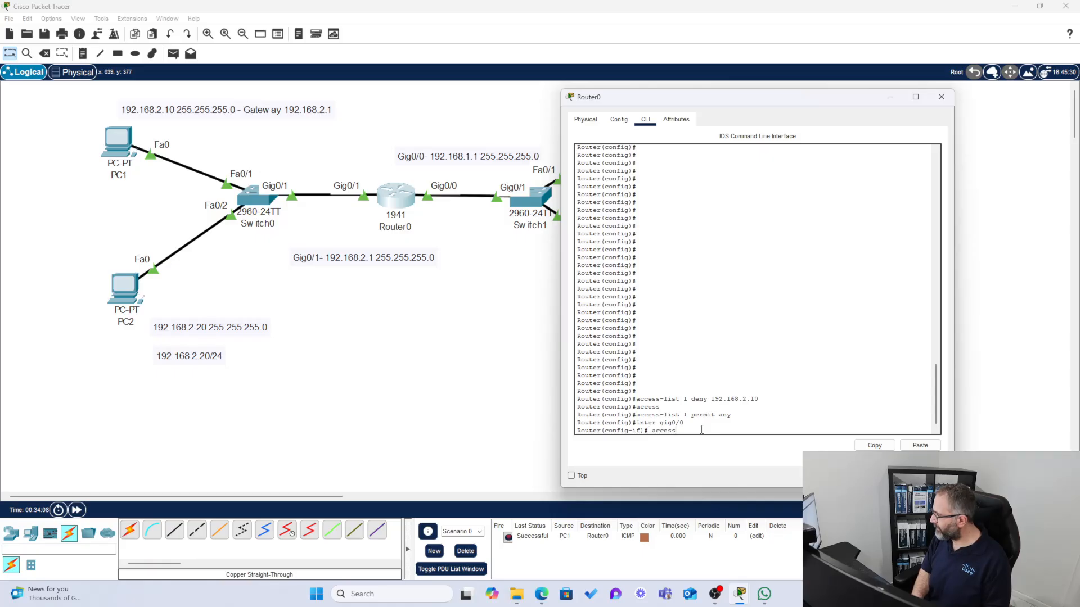
text(-list)
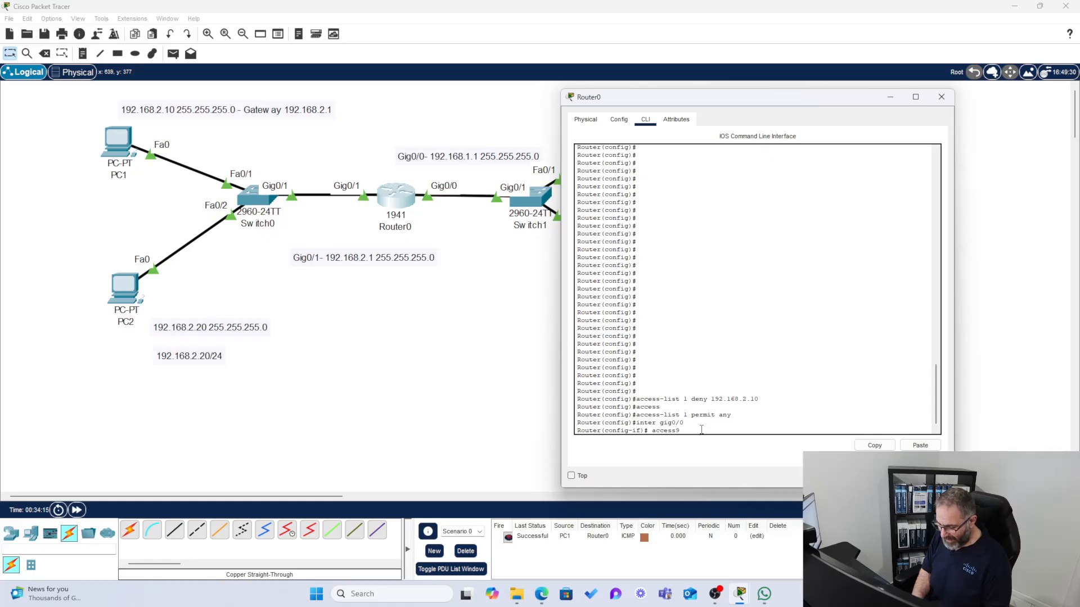
text(list 1)
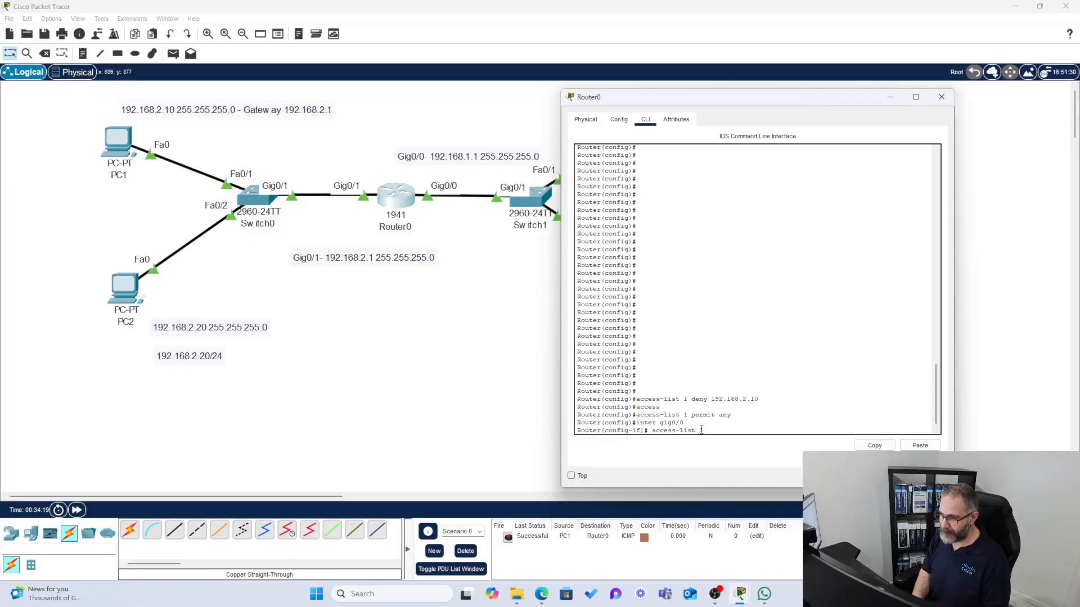
text( deny host)
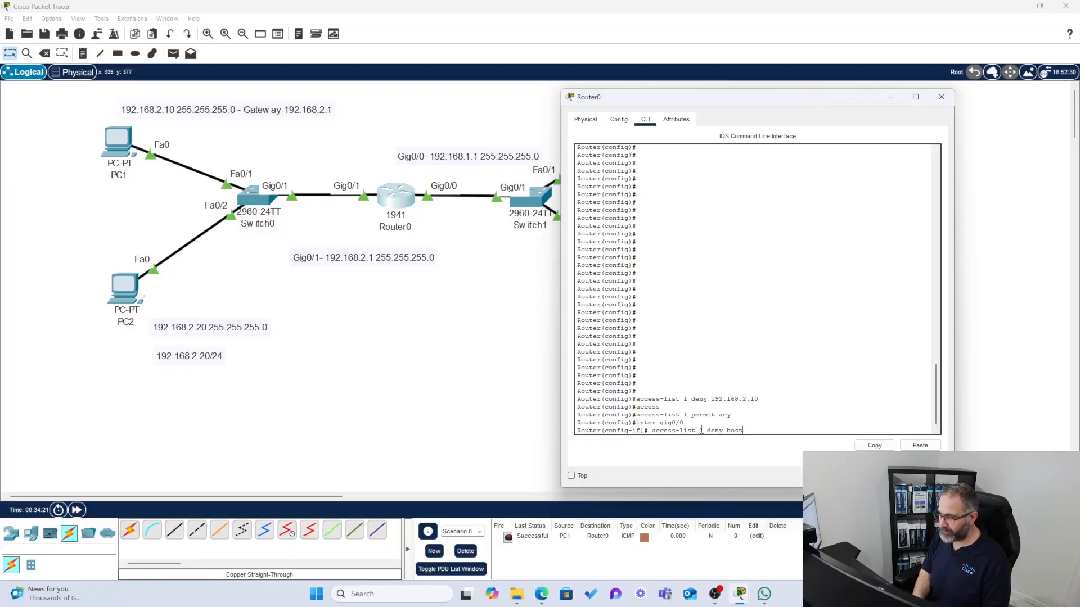
key(BackSpace)
key(BackSpace)
key(BackSpace)
key(BackSpace)
key(BackSpace)
key(BackSpace)
key(BackSpace)
key(BackSpace)
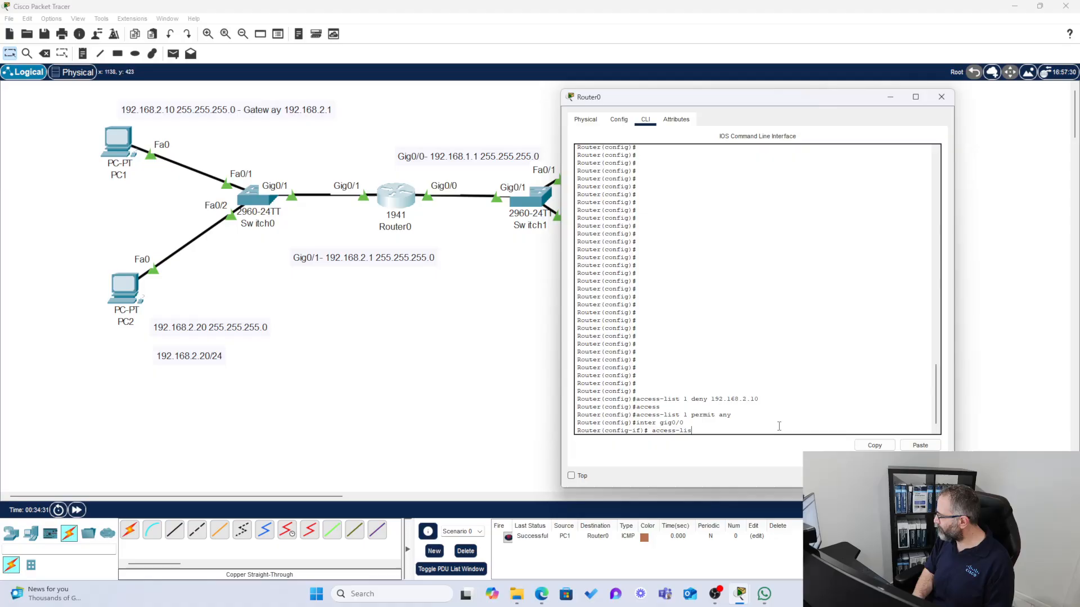
key(BackSpace)
key(BackSpace)
key(BackSpace)
key(BackSpace)
key(BackSpace)
key(BackSpace)
key(BackSpace)
key(BackSpace)
key(BackSpace)
key(BackSpace)
key(BackSpace)
Try to apply an outbound IP access group on Router0's gig0/0 interface without specifying an access list number.
text(io)
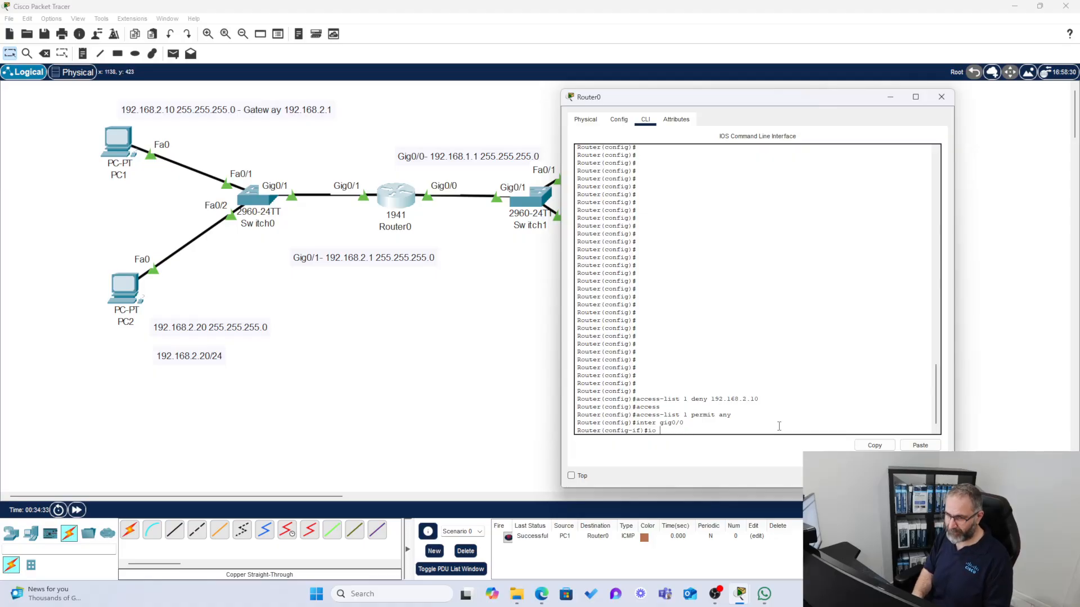
text(p ac)
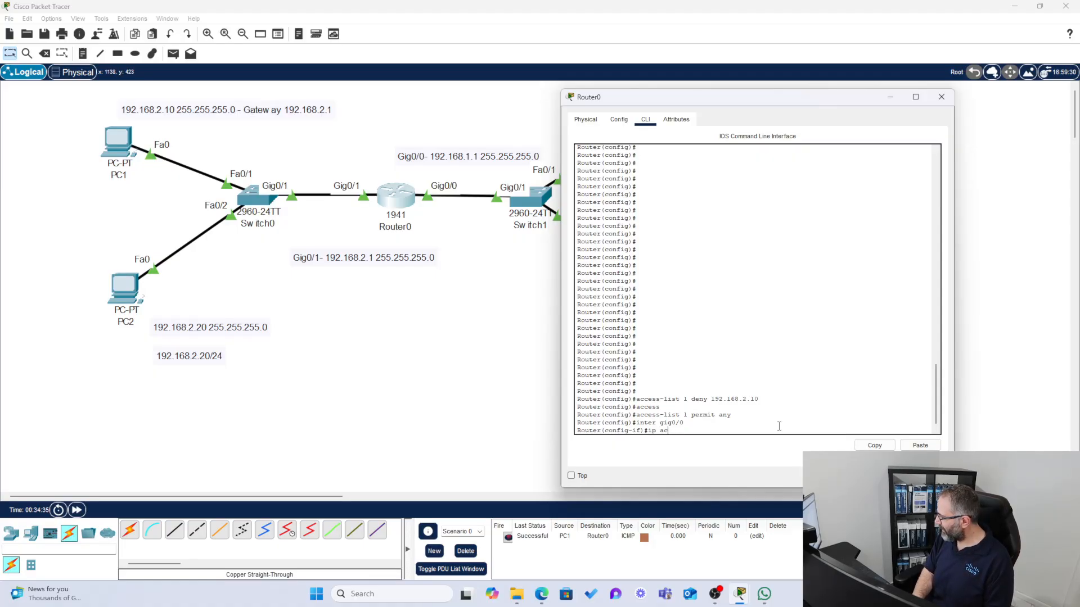
text(cess-group)
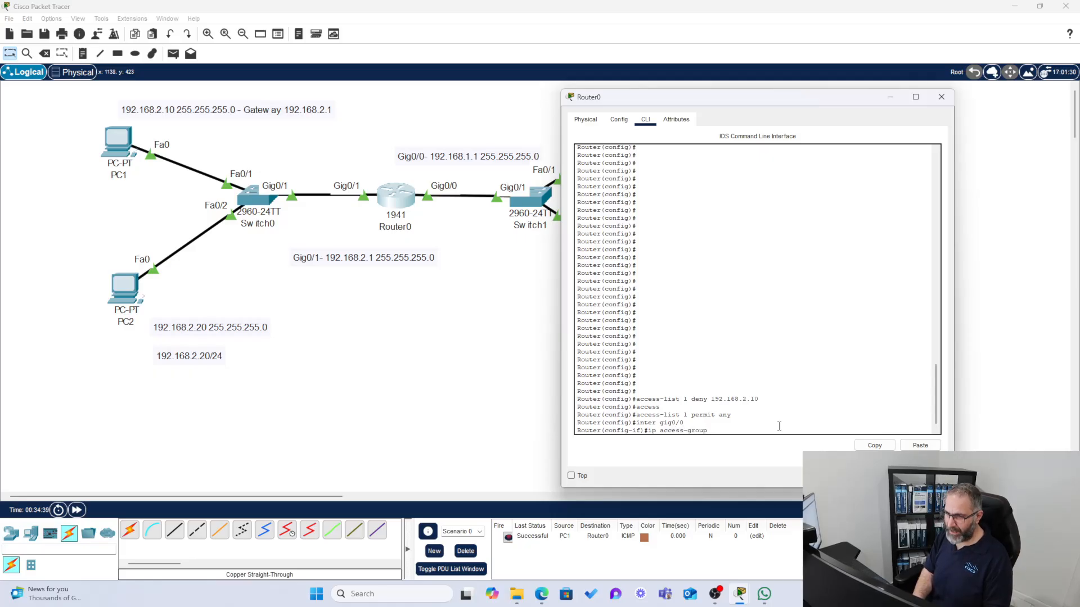
text( out)
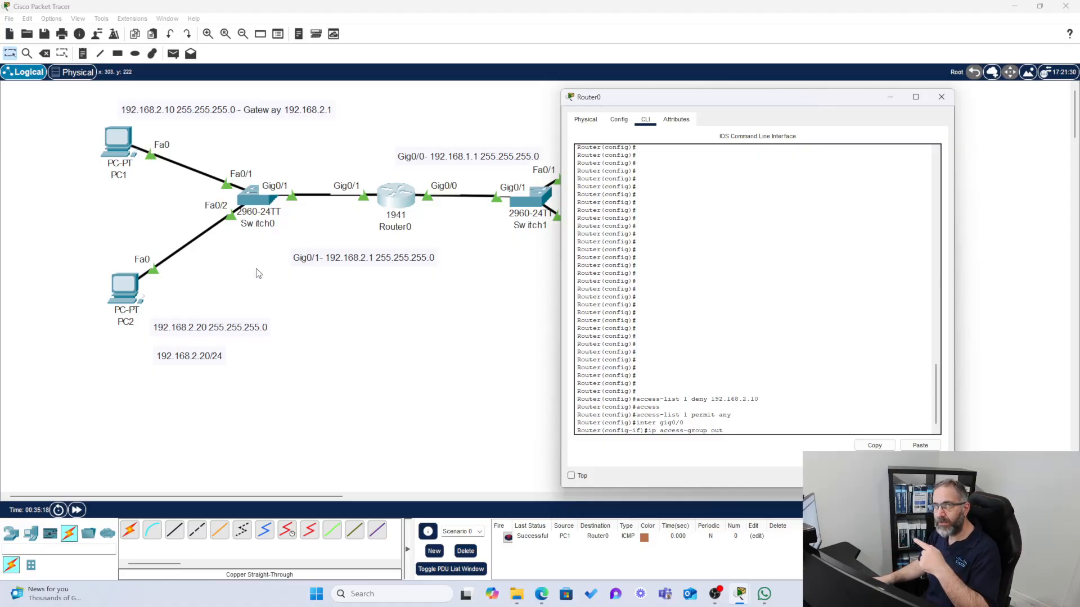
click(24, 139)
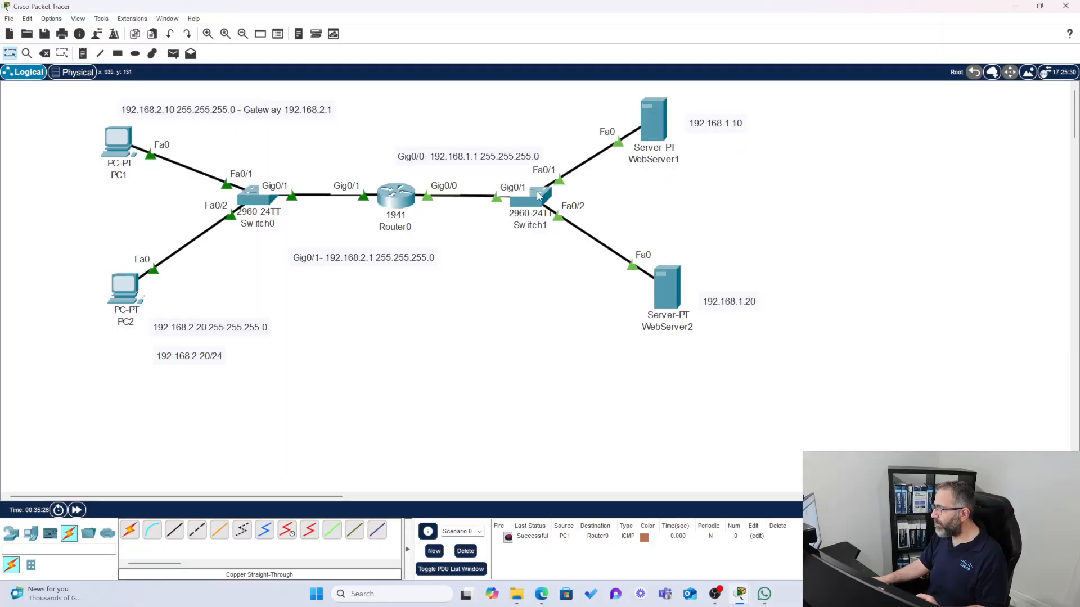
click(383, 196)
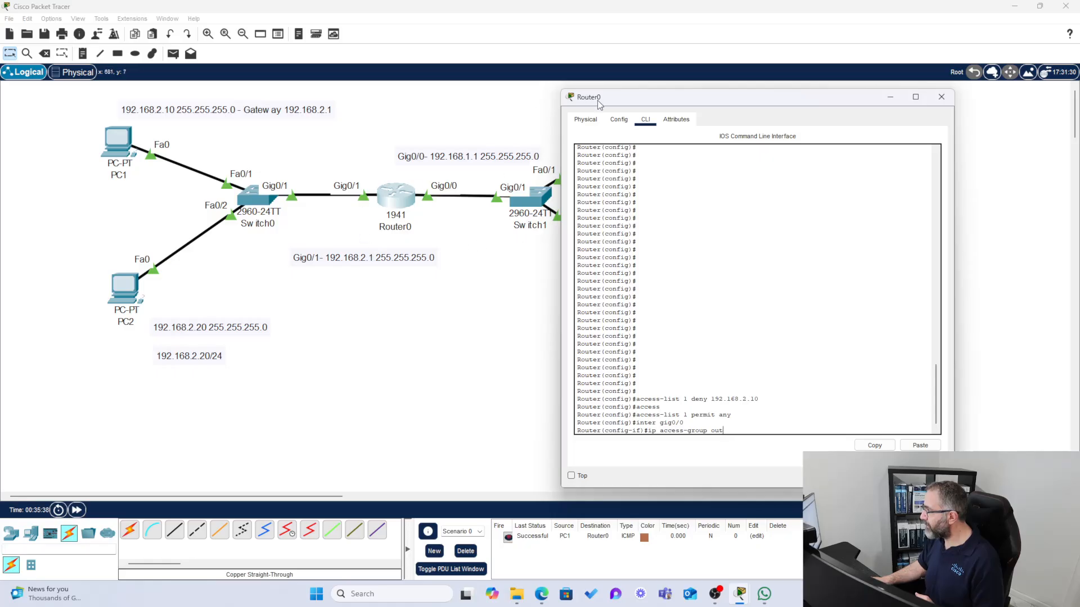
drag(598, 101, 686, 122)
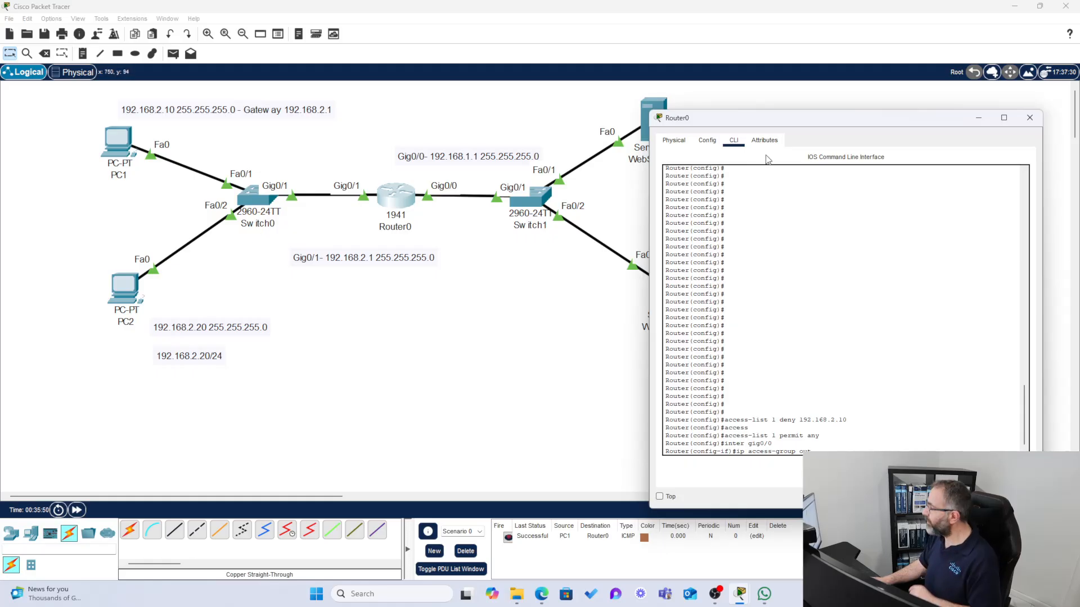
drag(780, 126, 660, 73)
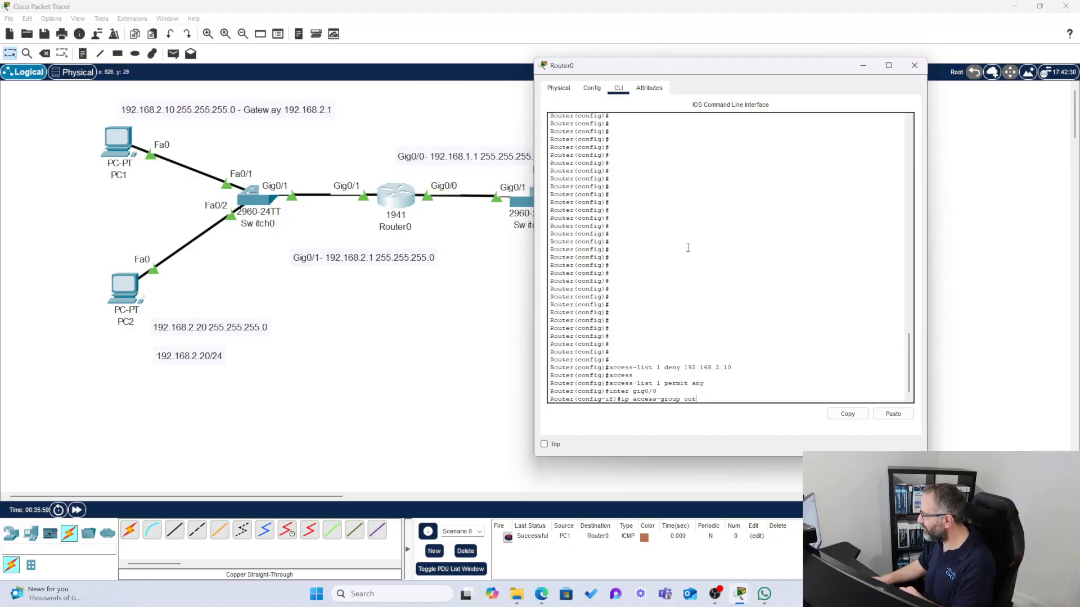
key(Return)
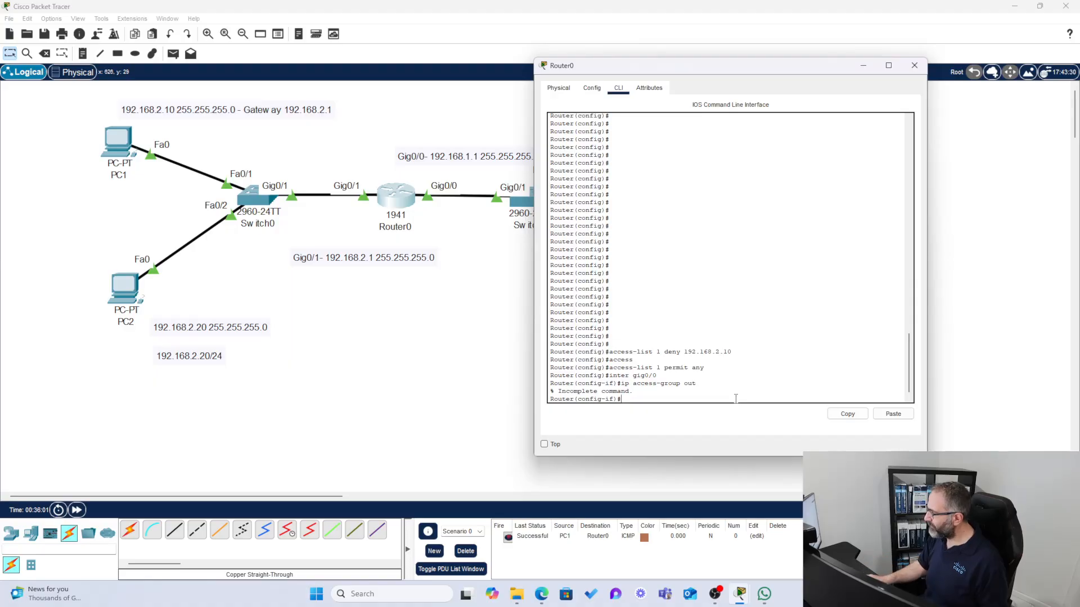
Apply access list 1 to outbound traffic on Router0's gig0/0 interface with the ip access-group command.
scroll(735, 399, up, 1)
key(Up)
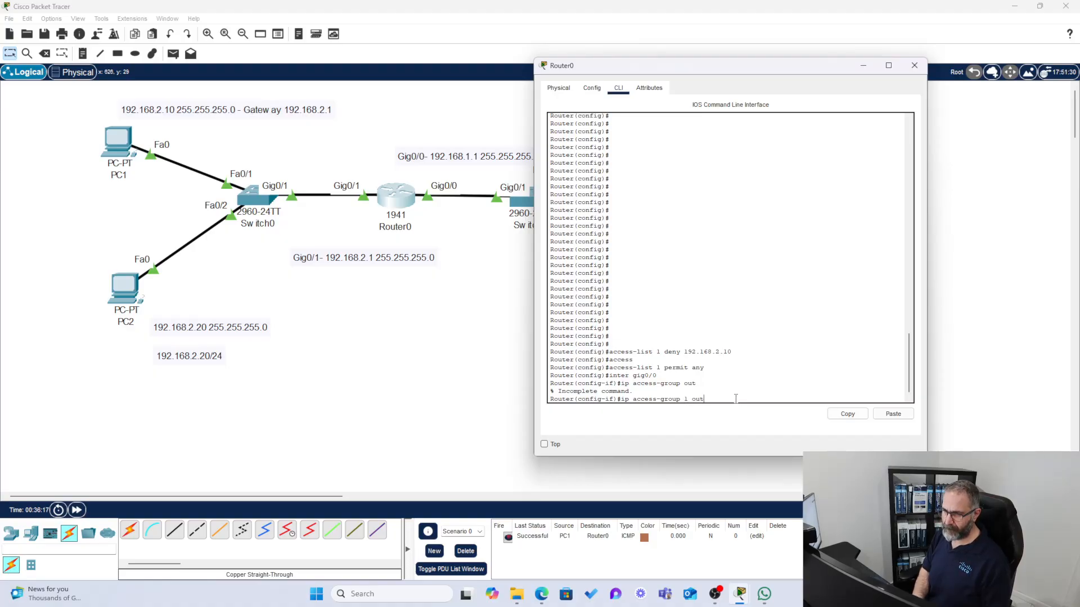
key(Return)
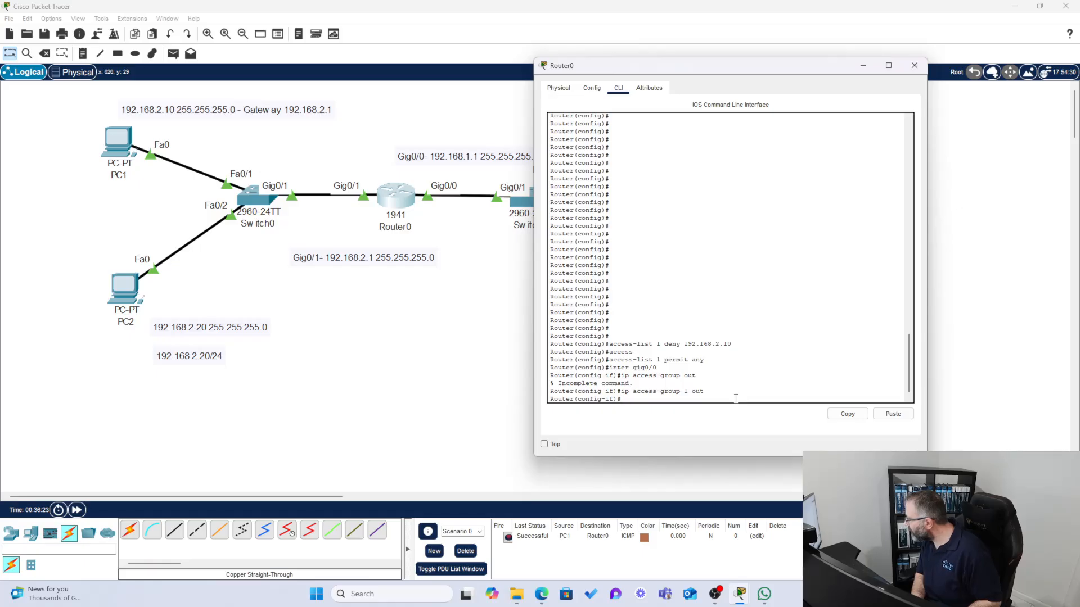
drag(654, 337, 655, 344)
click(663, 344)
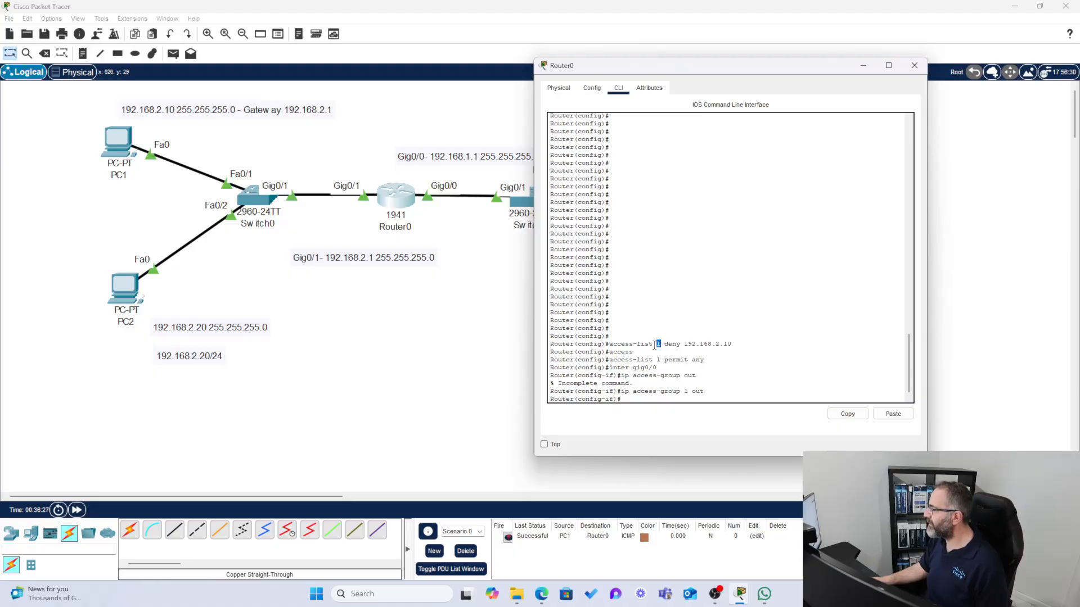
click(705, 396)
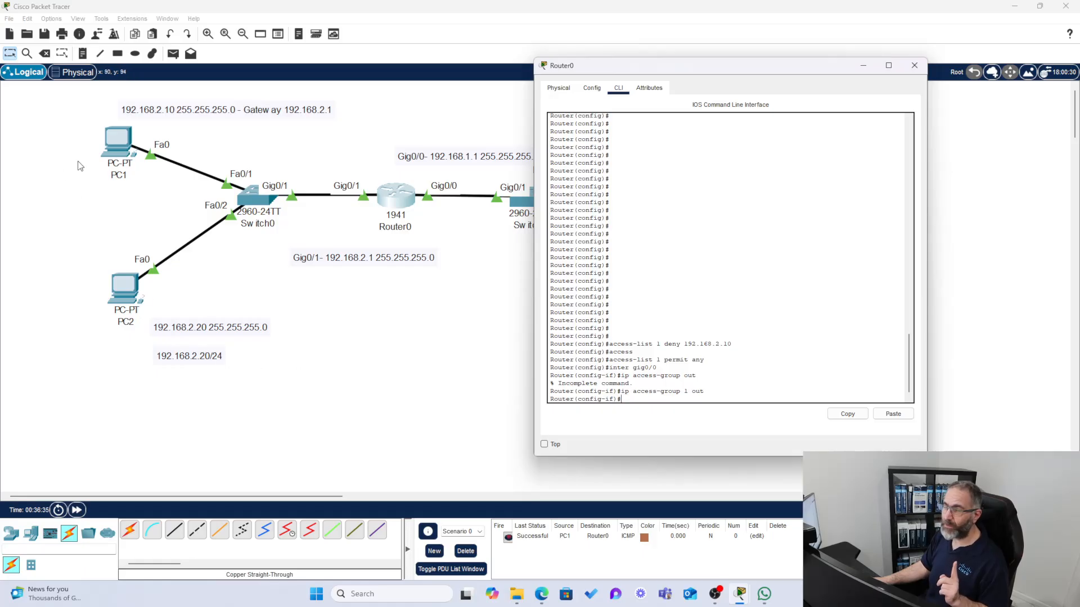
Open the web browser on PC1 and move its window clear of the topology.
click(108, 184)
click(119, 141)
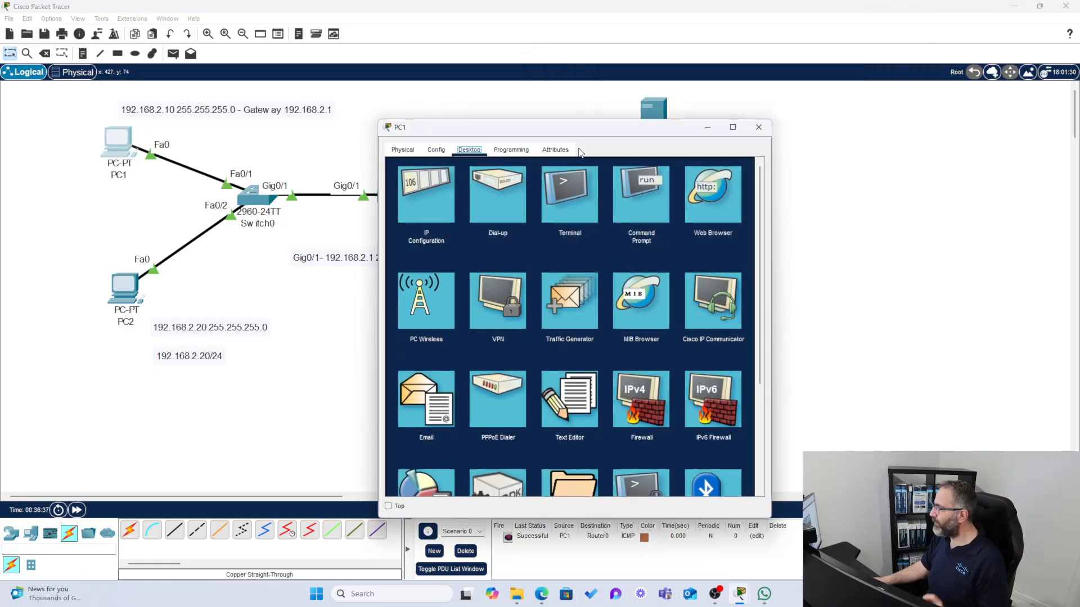
drag(556, 117, 538, 83)
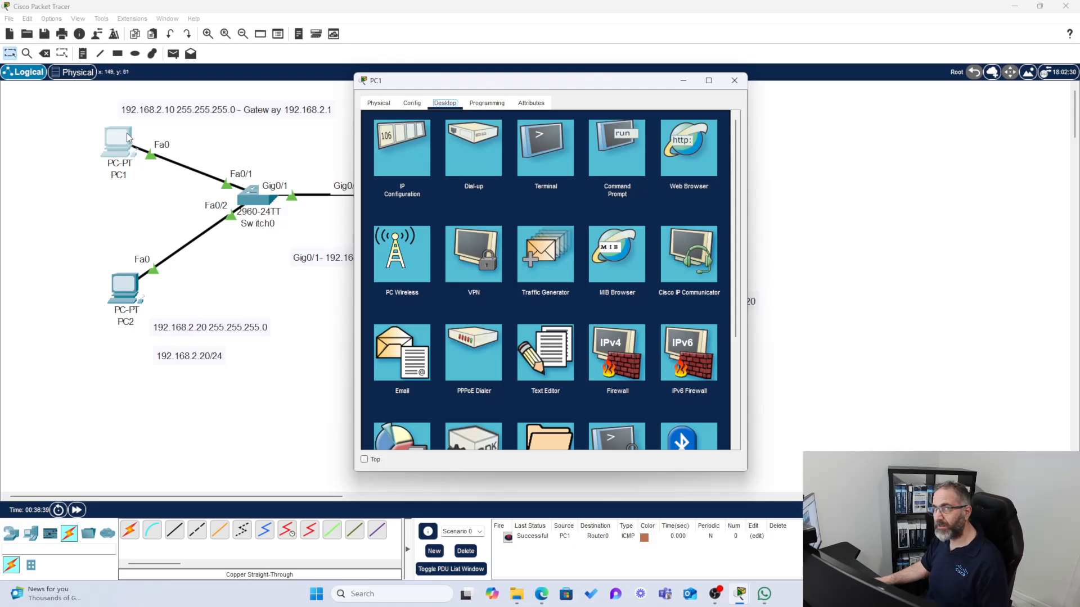
click(663, 147)
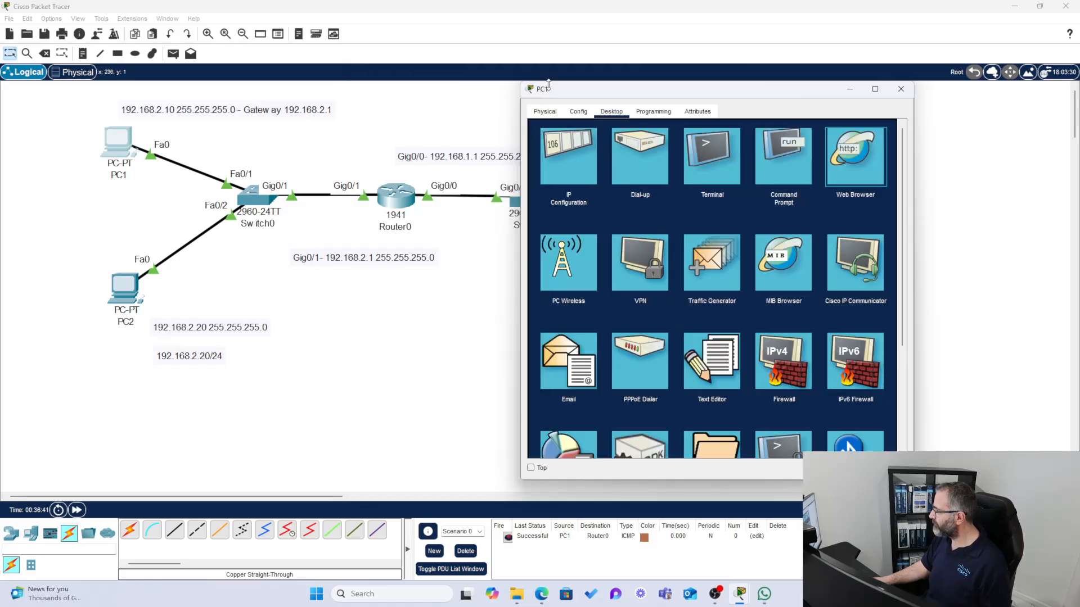
drag(652, 90, 705, 91)
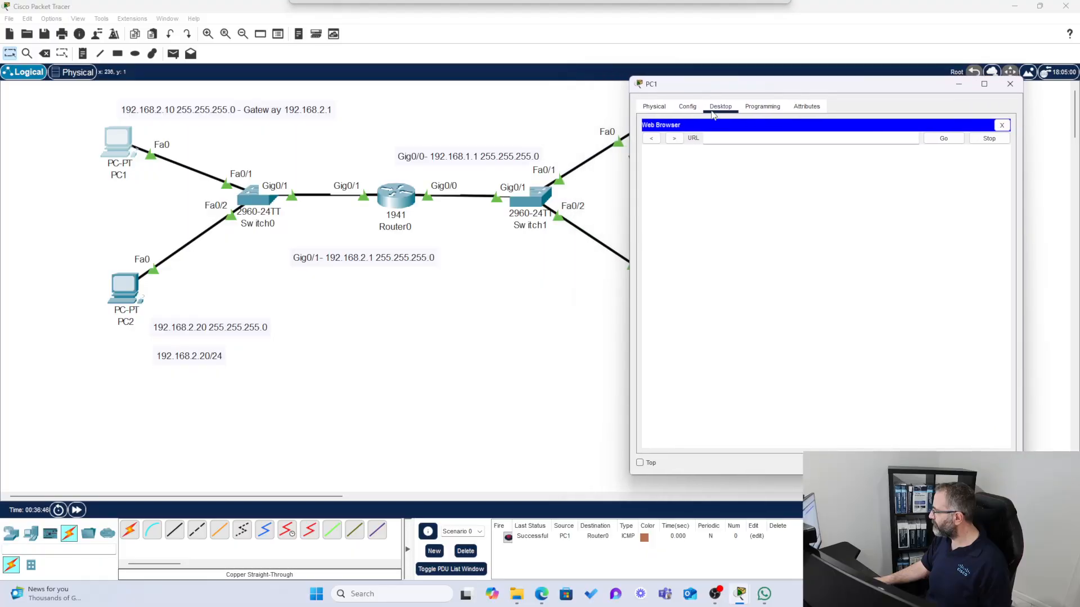
click(728, 138)
text(192.1)
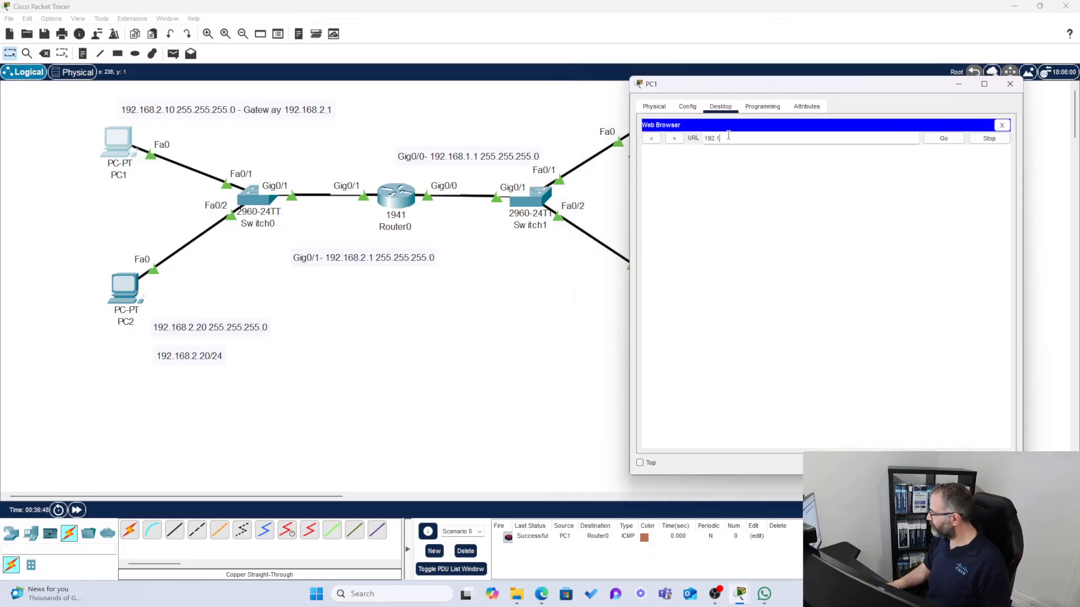
text(68)
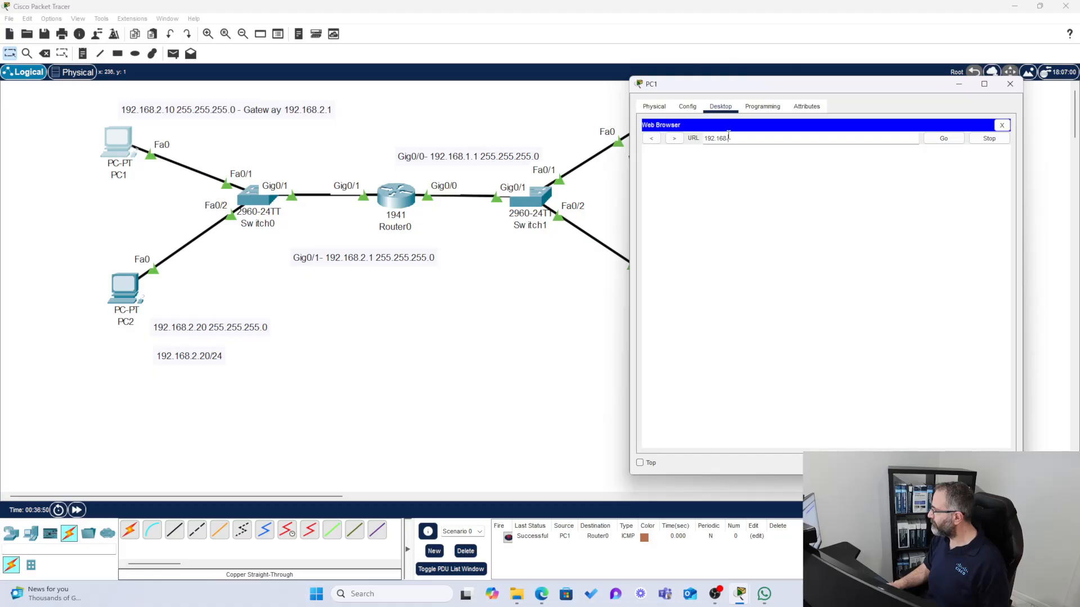
text(.1.10)
key(Home)
text(http://)
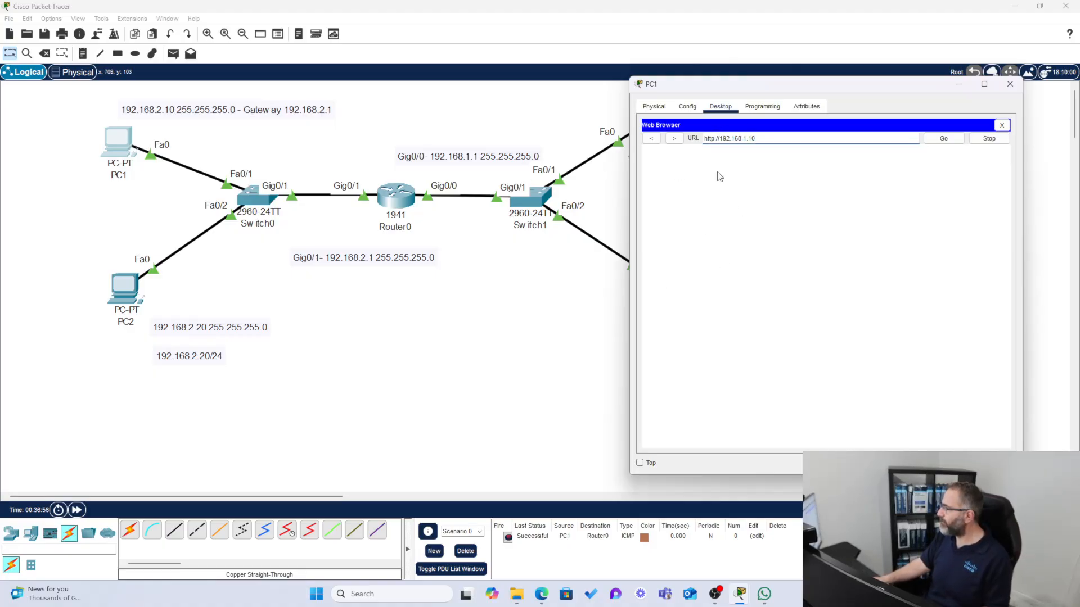
drag(734, 88, 819, 154)
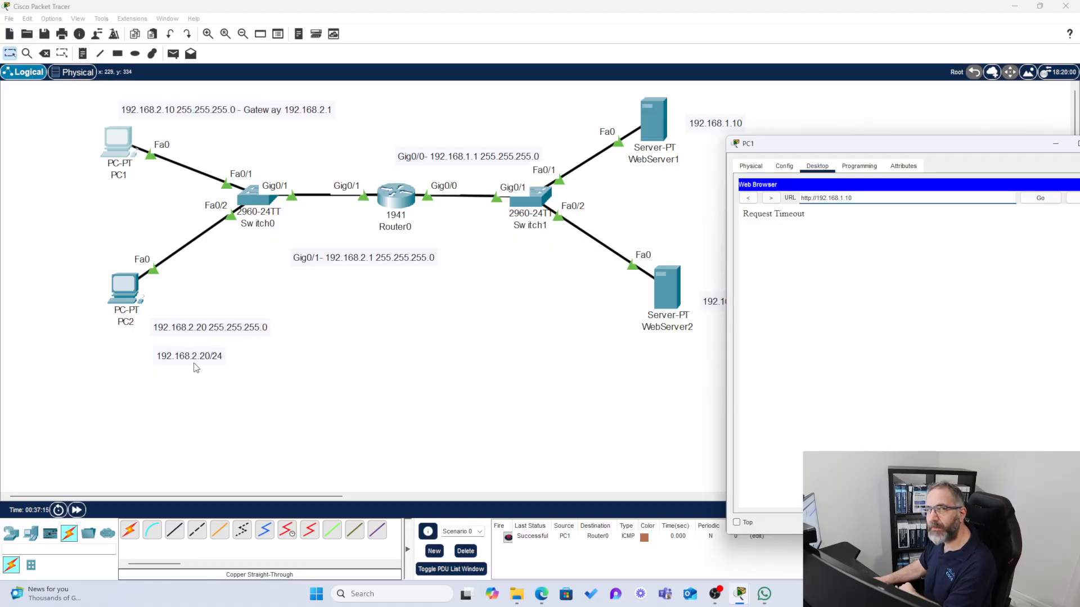
drag(861, 151, 635, 95)
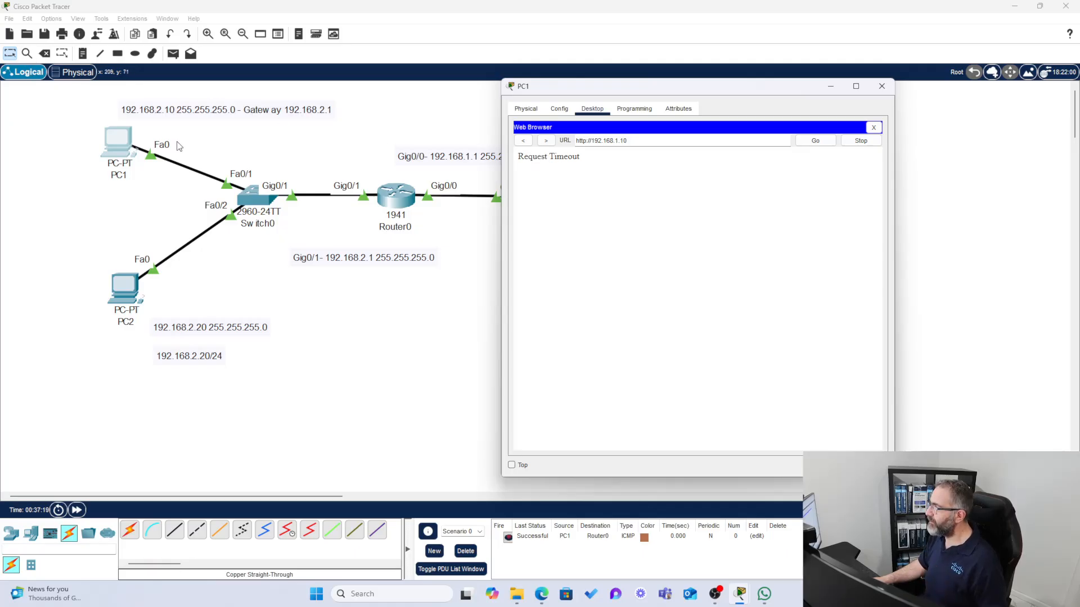
click(882, 86)
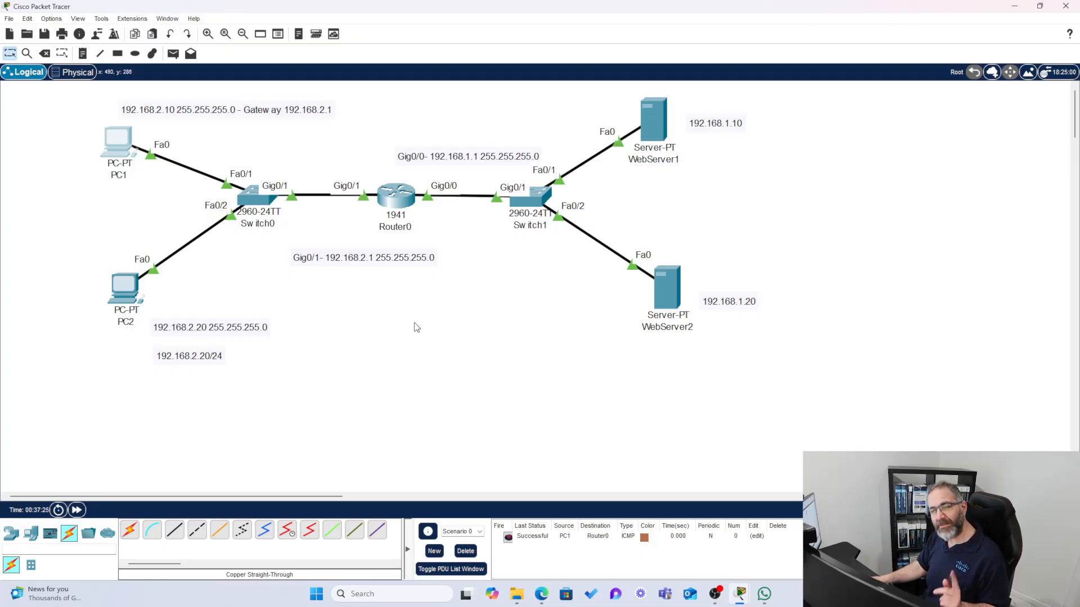
Open the command prompt on PC2 and move its window higher on the workspace.
drag(135, 294, 139, 292)
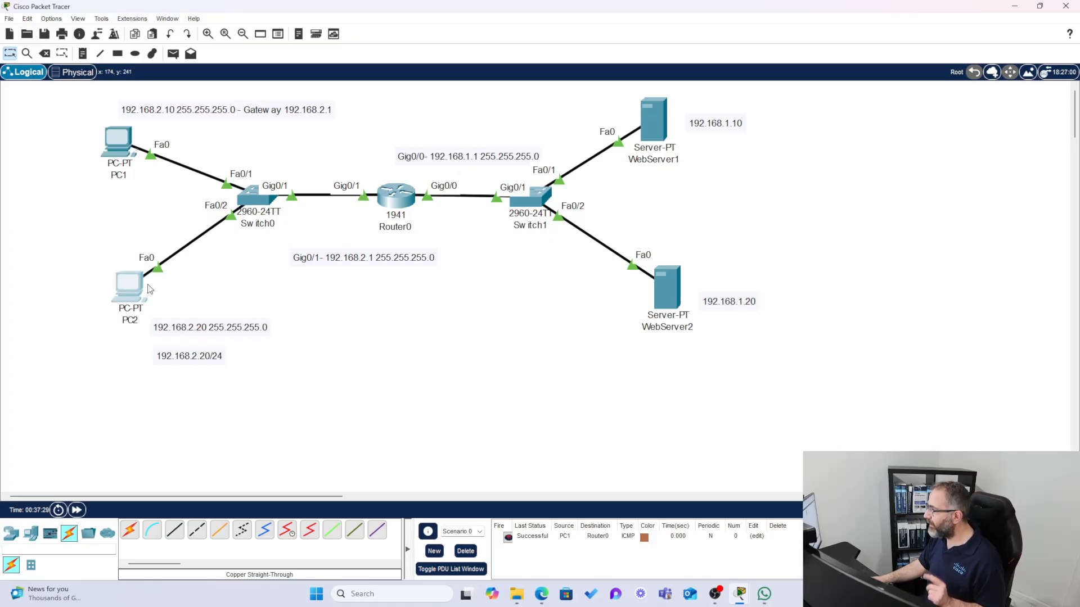
click(132, 284)
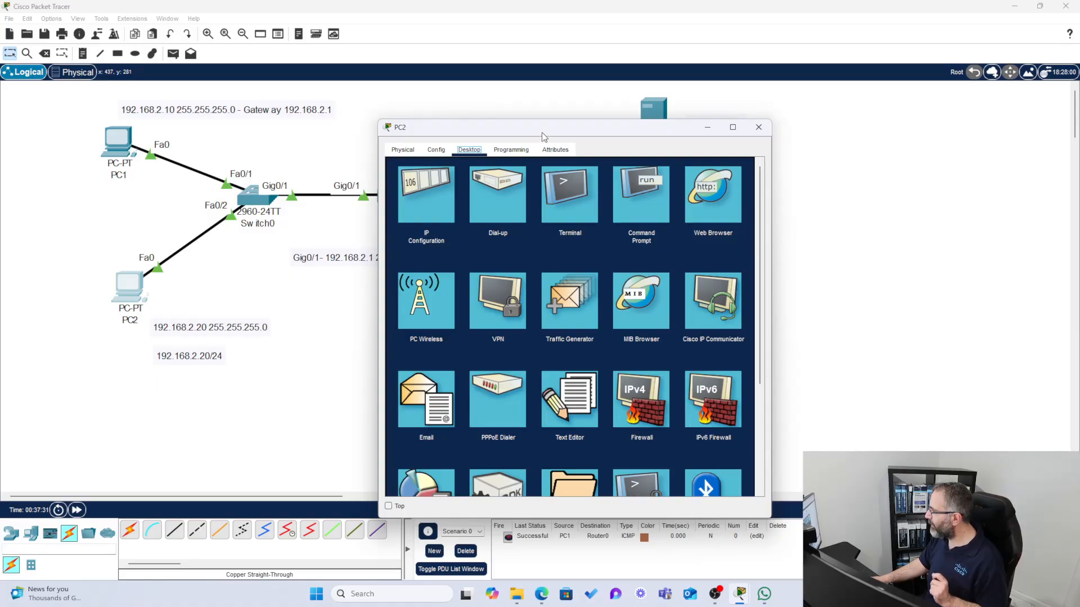
drag(542, 133, 479, 54)
click(575, 110)
Ping WebServer1 at 192.168.1.10 from PC2, keeping the server side of the topology in view.
text(p)
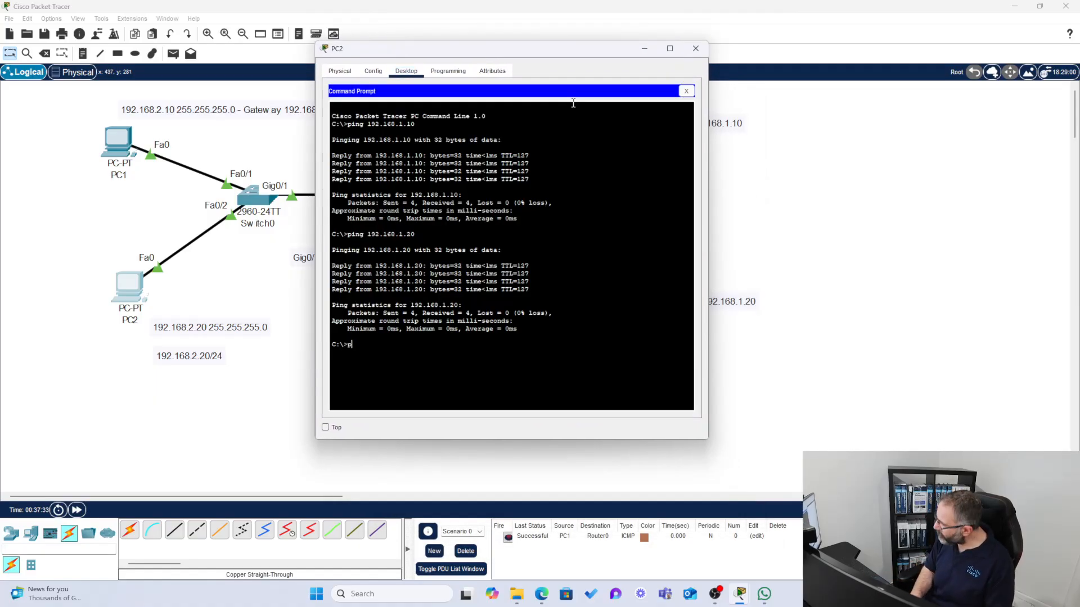
text(inf)
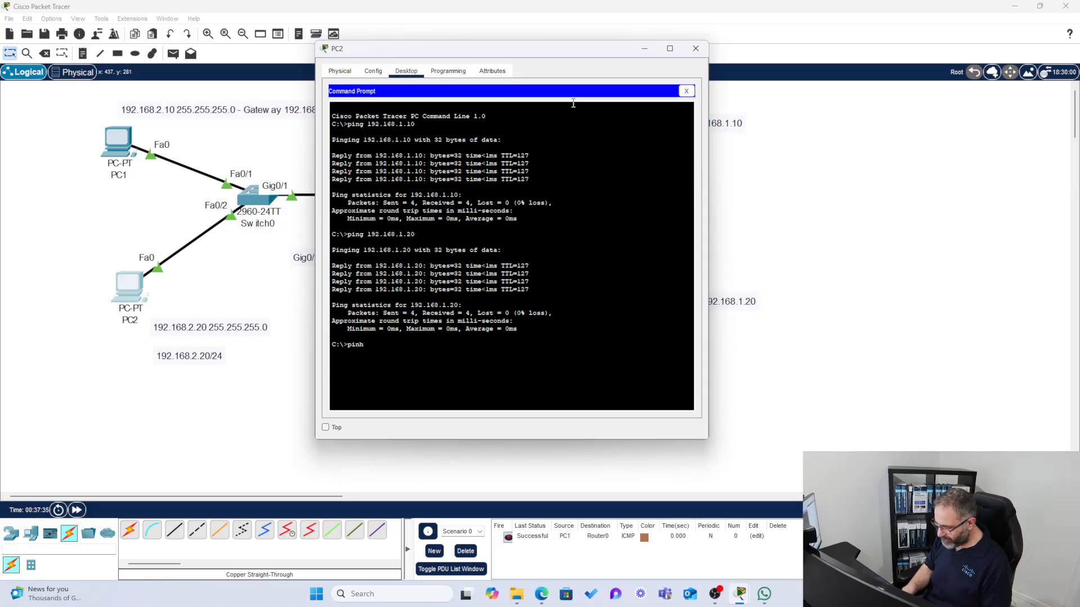
text( 192.)
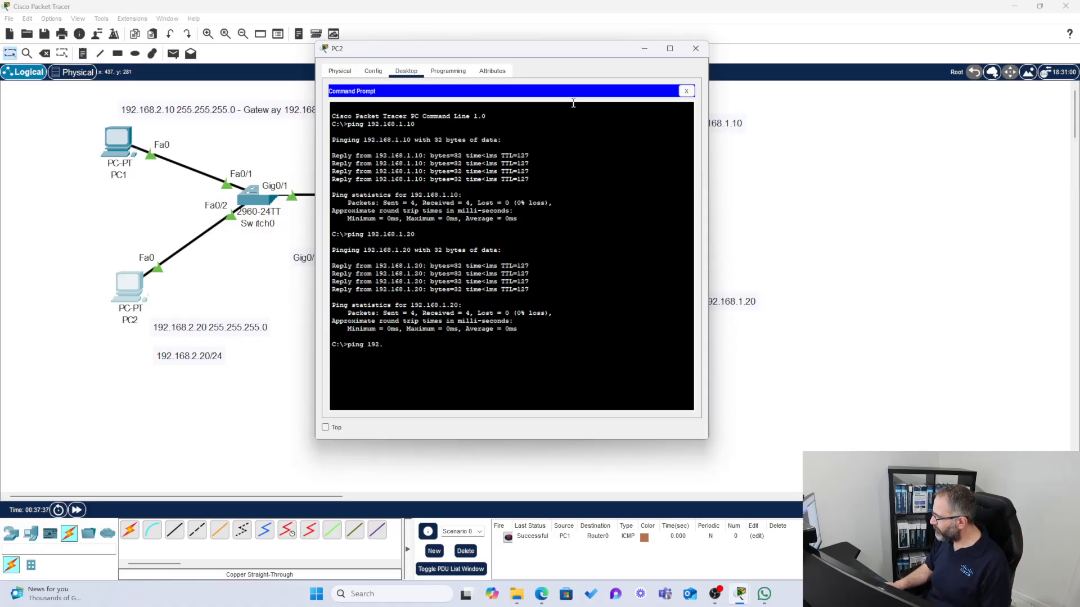
text(168.)
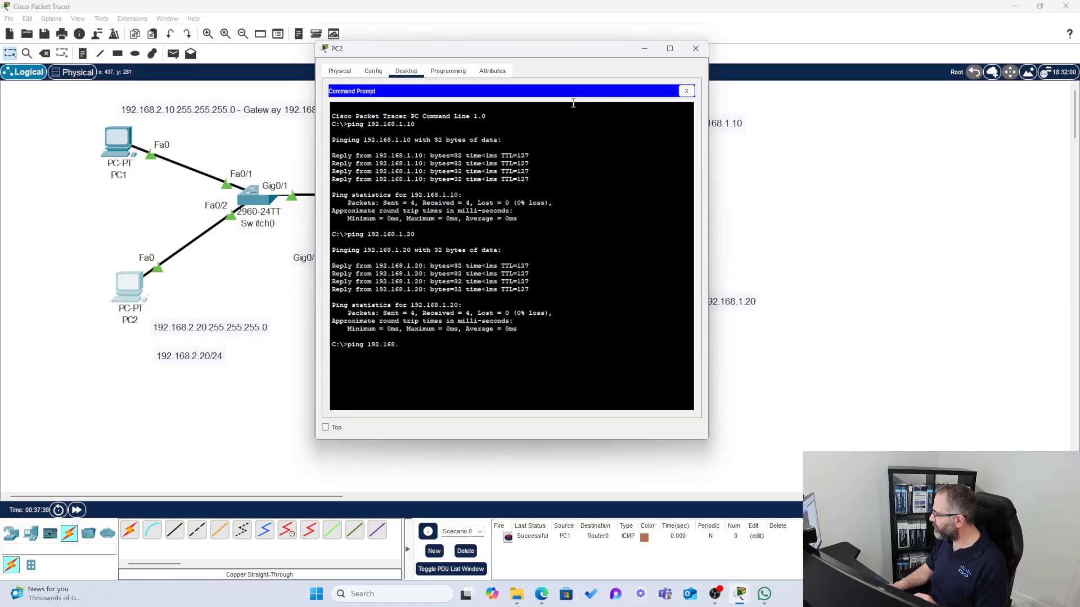
text(1.10)
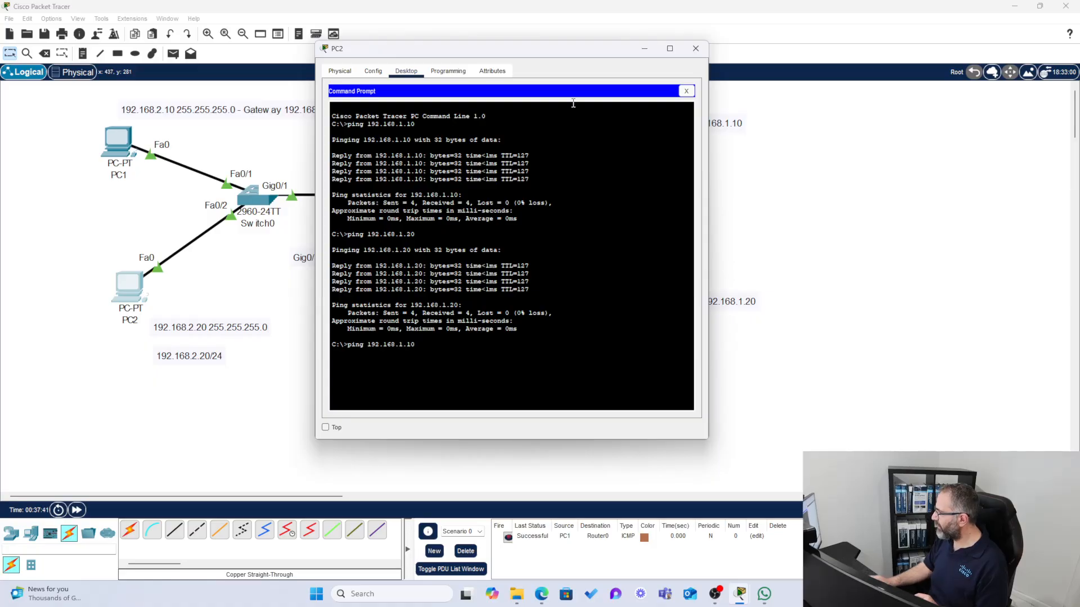
drag(518, 47, 357, 53)
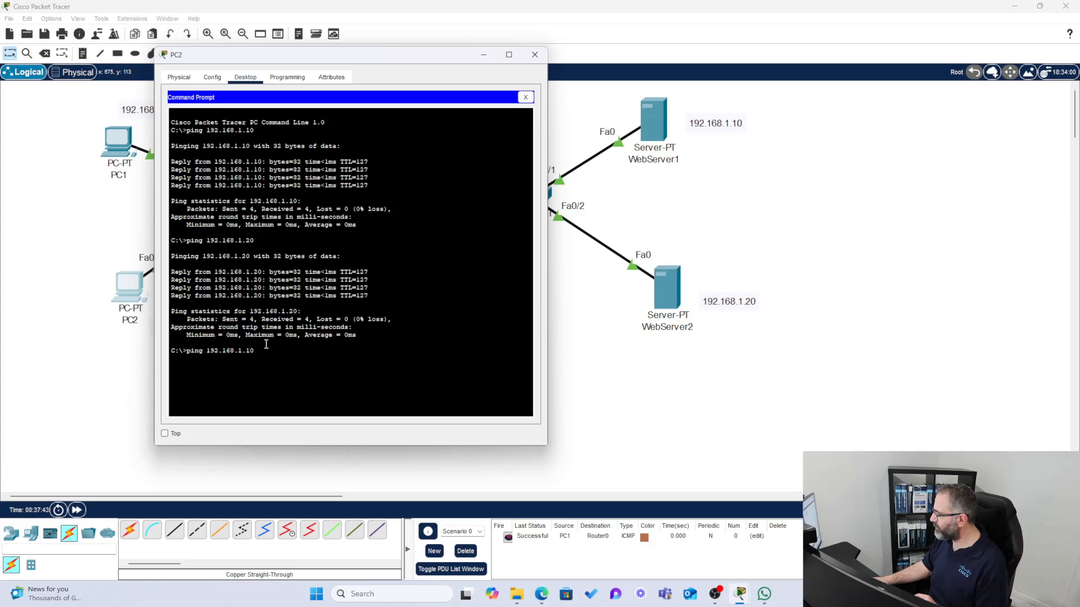
key(Return)
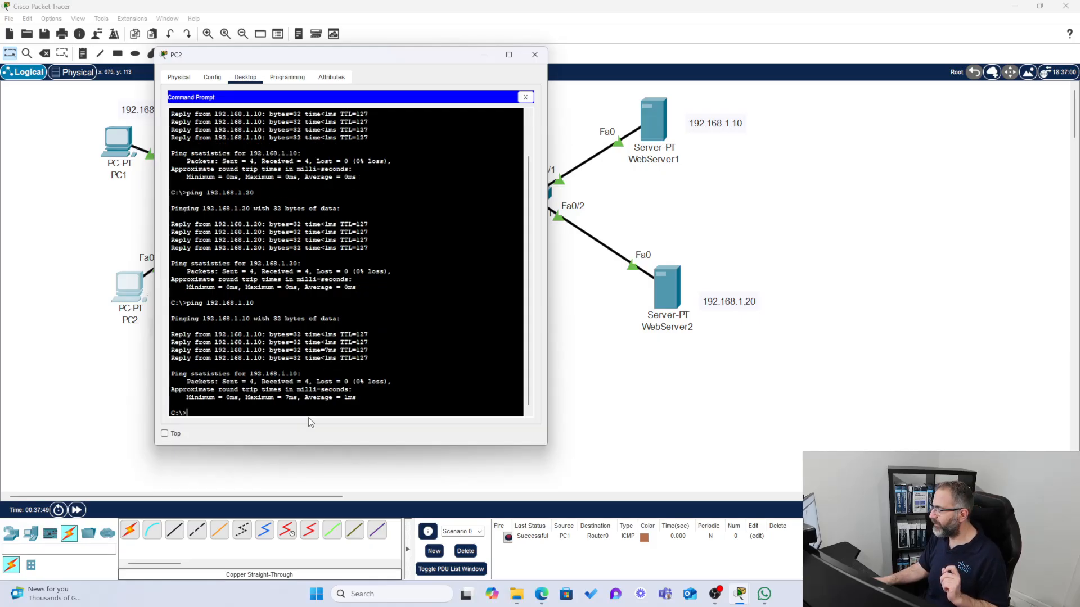
Try to ping 192.168.1.10 from PC2 with the option -c 10.
key(Up)
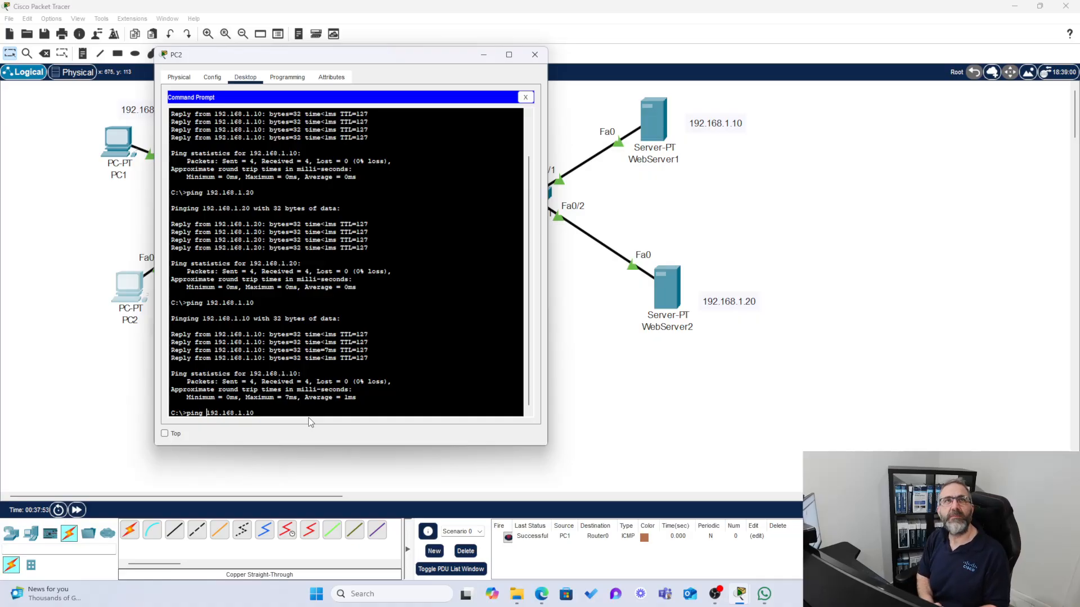
key(Left)
key(Left)
key(Left)
key(Left)
key(Left)
key(Left)
key(Left)
key(Left)
key(Left)
key(Left)
key(Left)
key(Left)
text(-c 1)
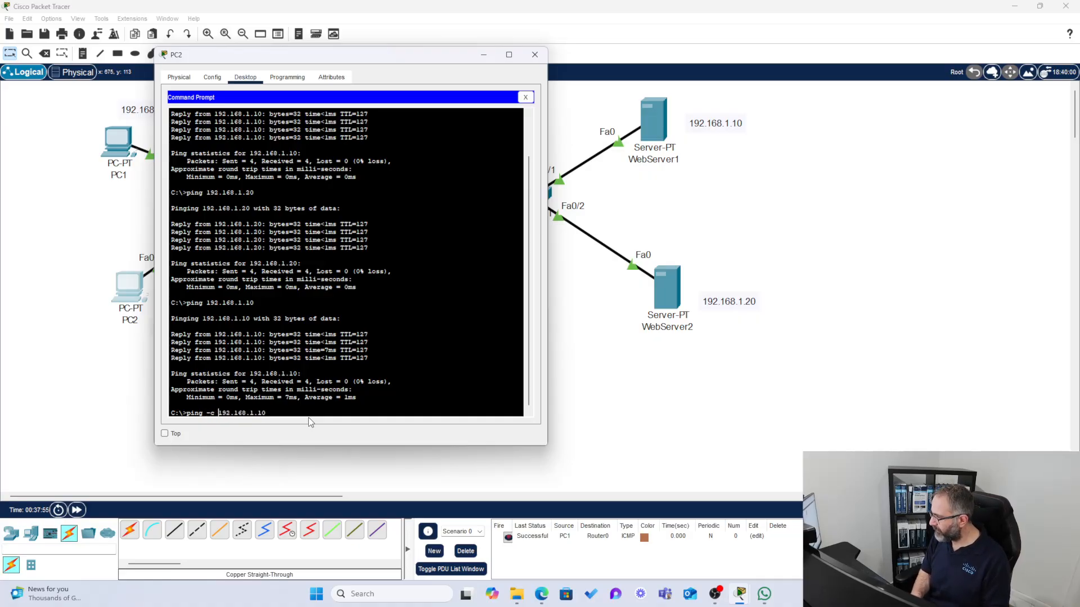
text(0 1)
key(Return)
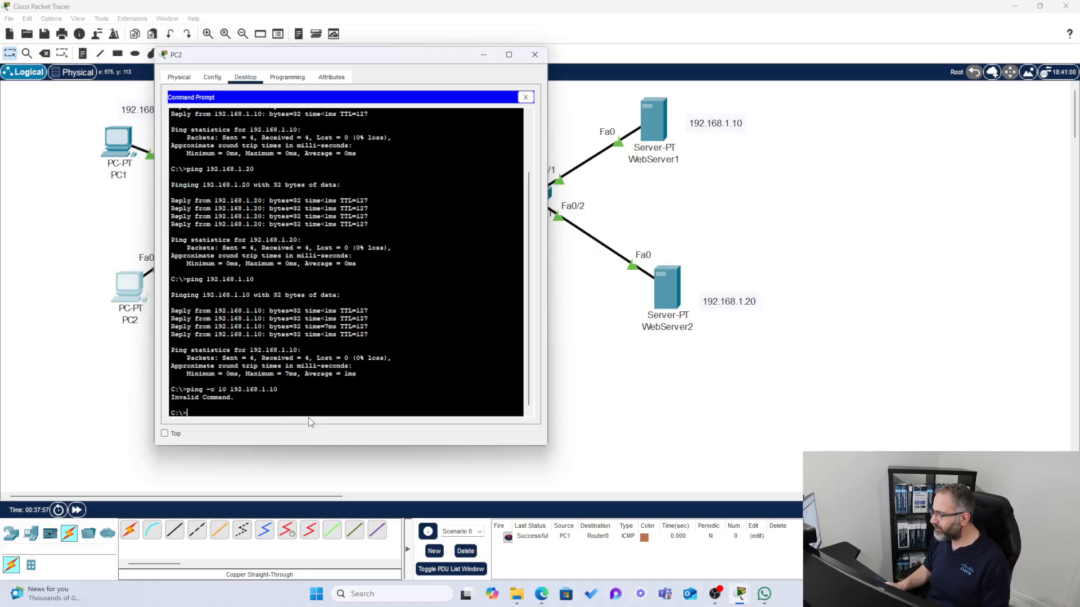
Ping 192.168.1.10 from PC2 with the option -n 10, and interrupt the run.
key(Up)
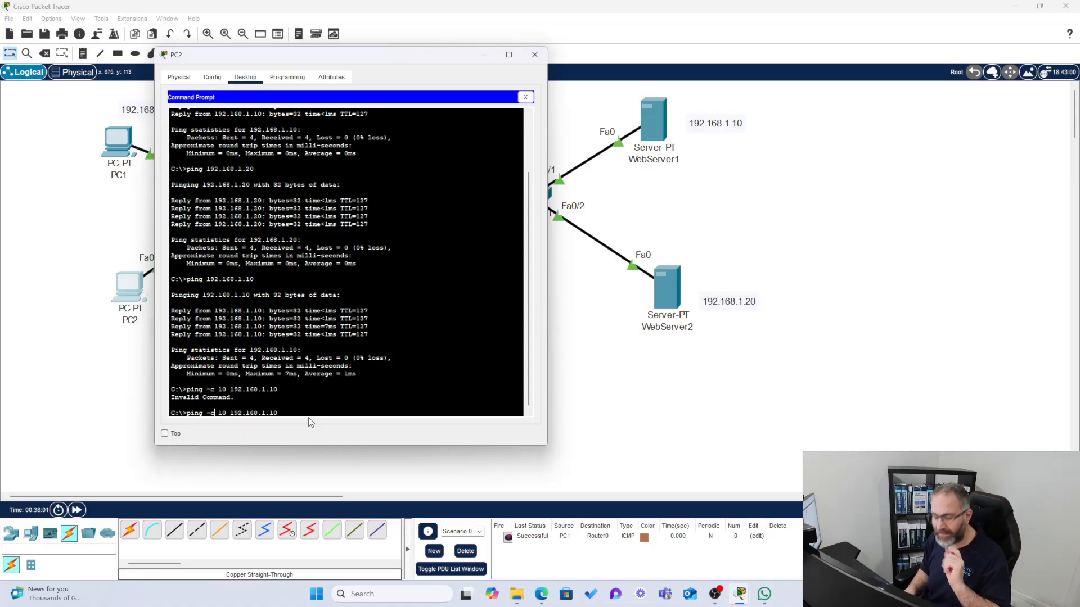
key(BackSpace)
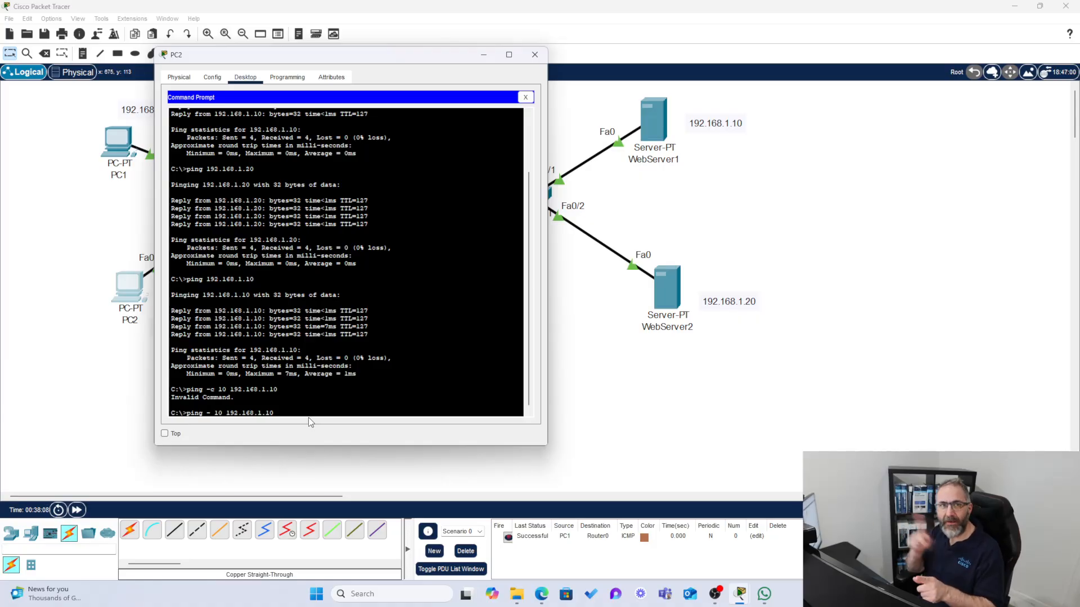
text(n)
key(Return)
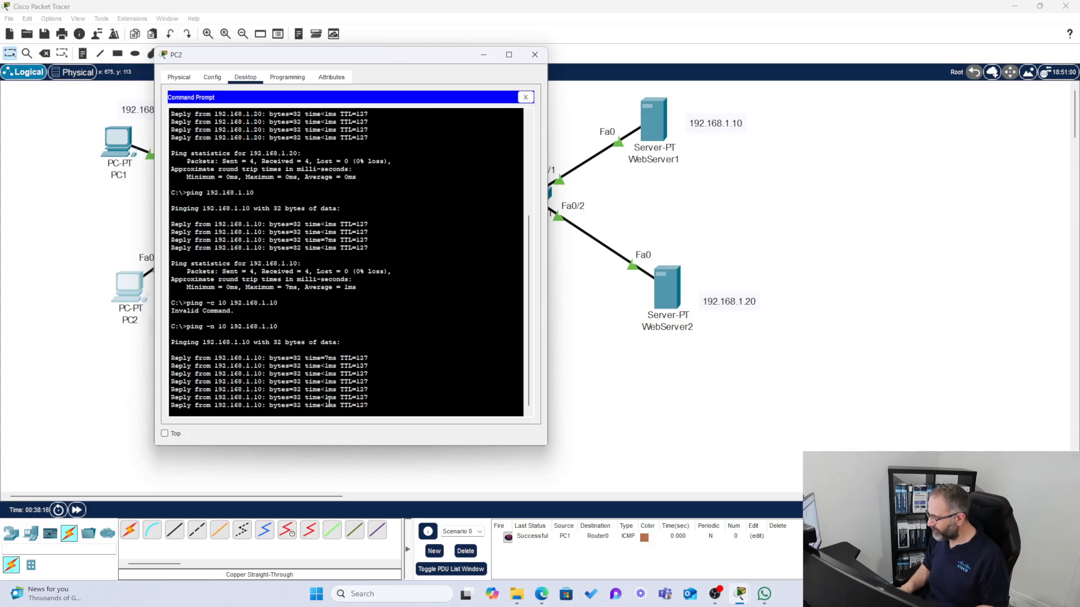
key(ctrl+c)
Start a ping of 192.168.1.10 from PC2 with -n 1000, check the running replies, and return to the topology.
key(Up)
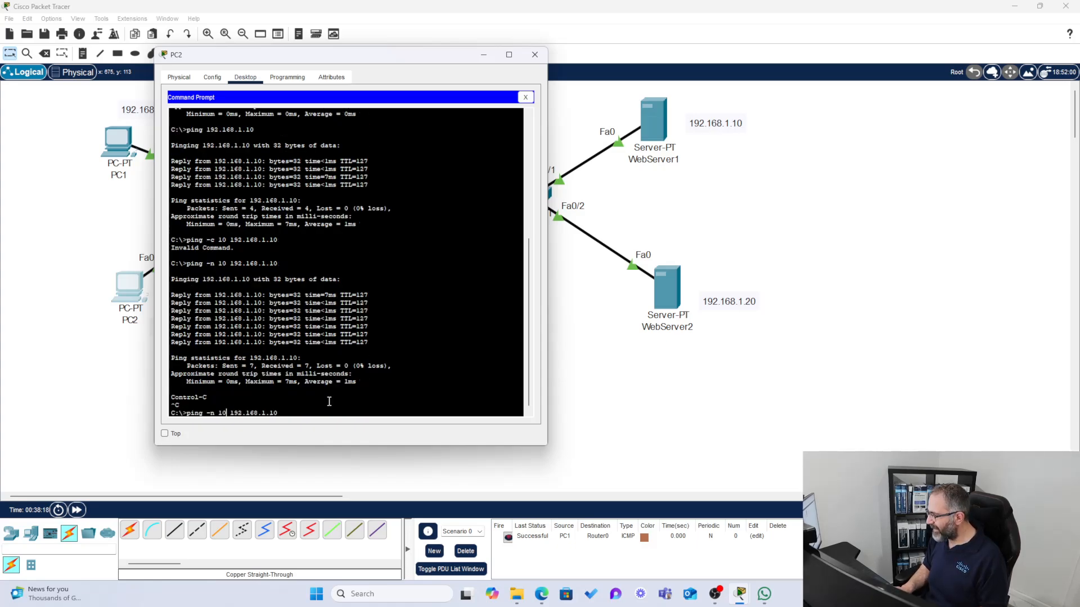
text(00)
key(Return)
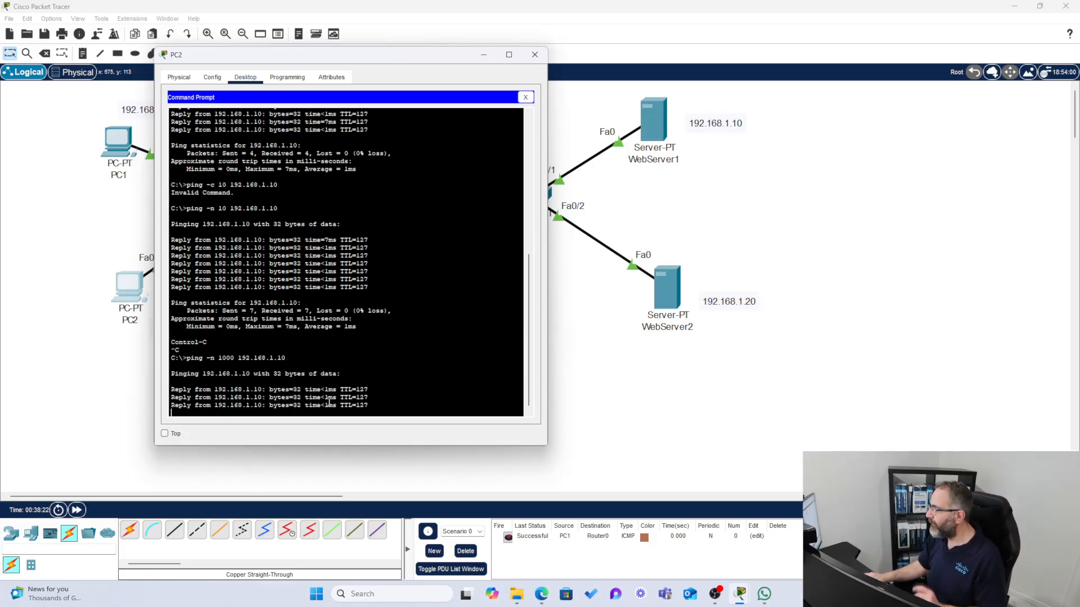
click(581, 369)
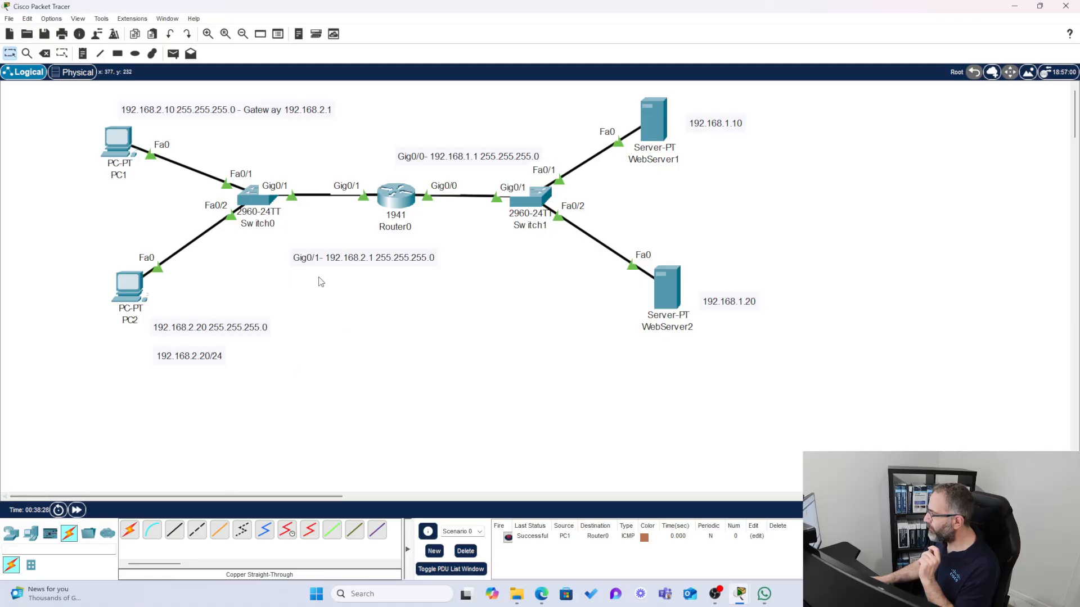
click(131, 286)
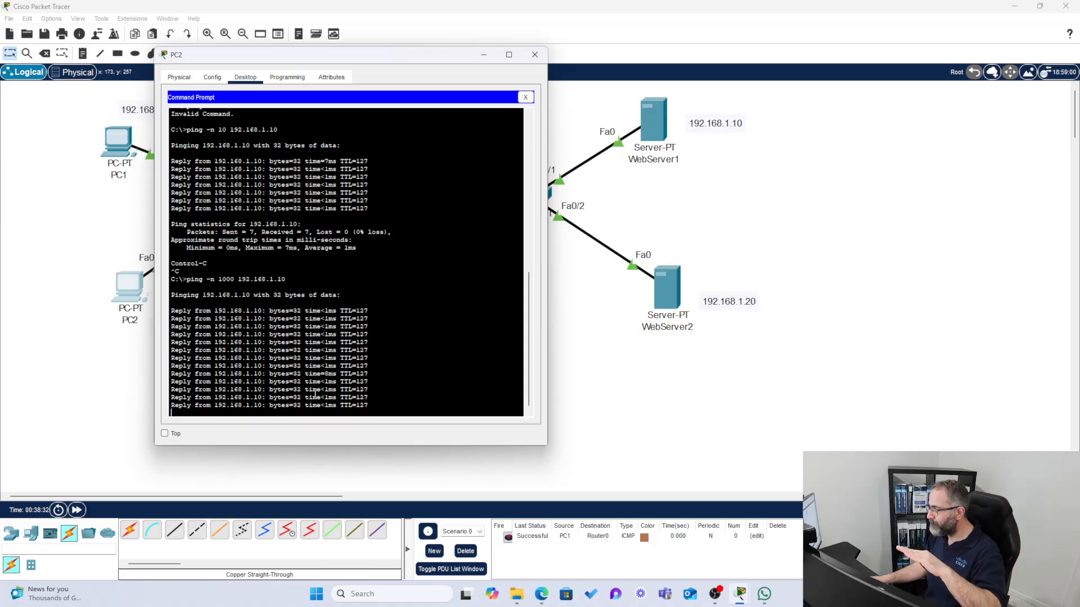
click(133, 342)
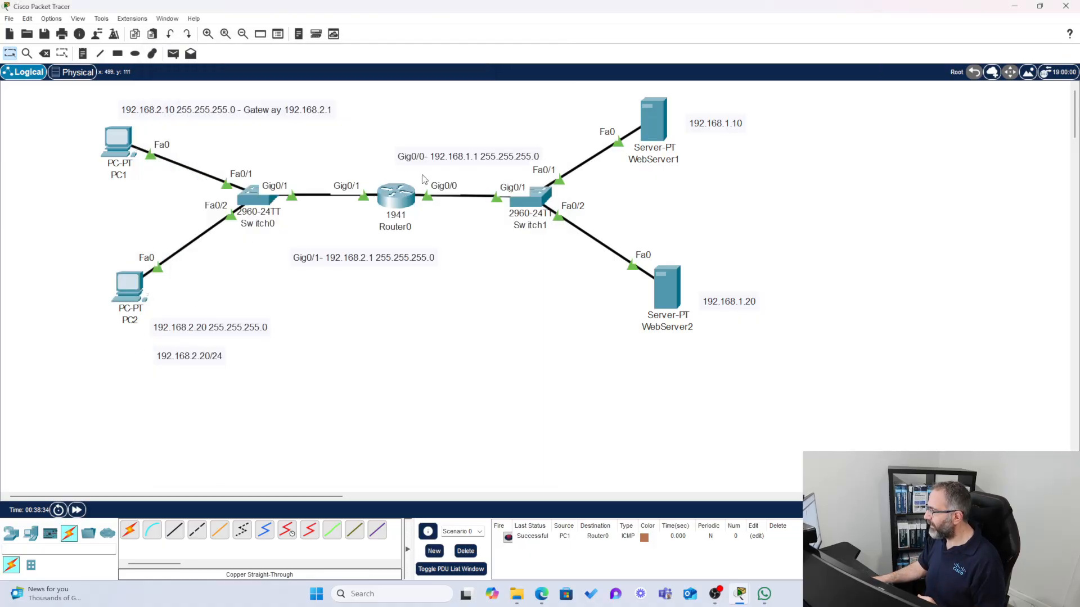
Bring up Router0's command line and exit interface configuration mode to global configuration.
click(401, 201)
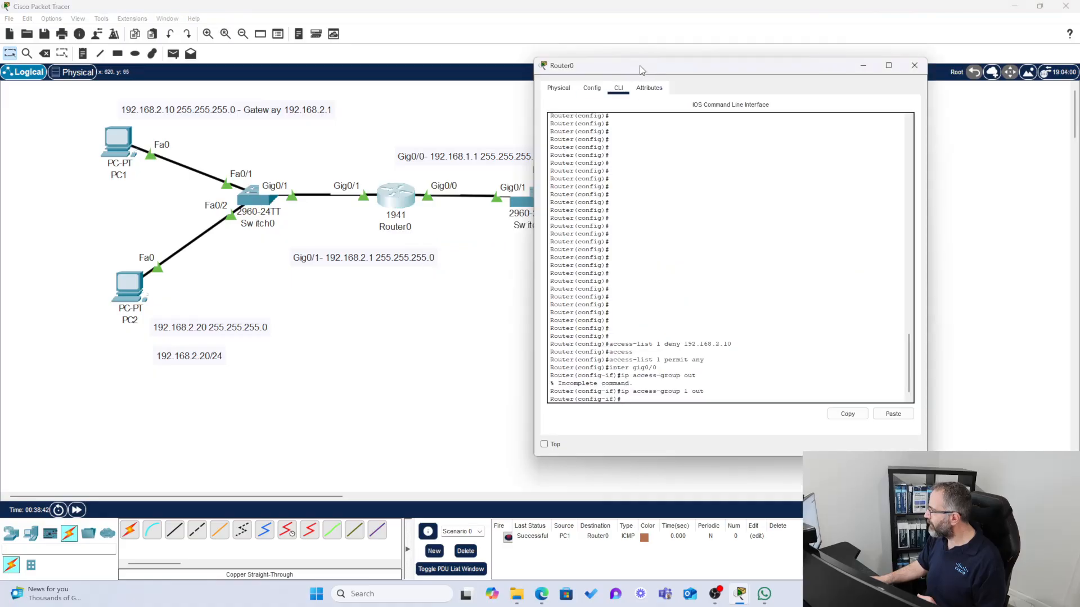
drag(641, 68, 528, 41)
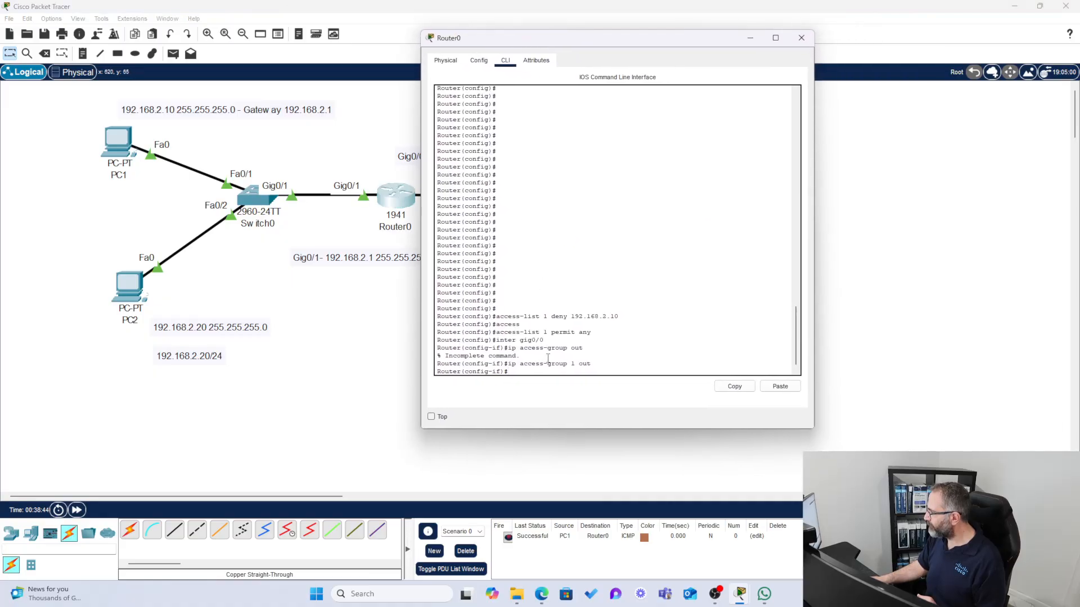
text(exit)
key(Return)
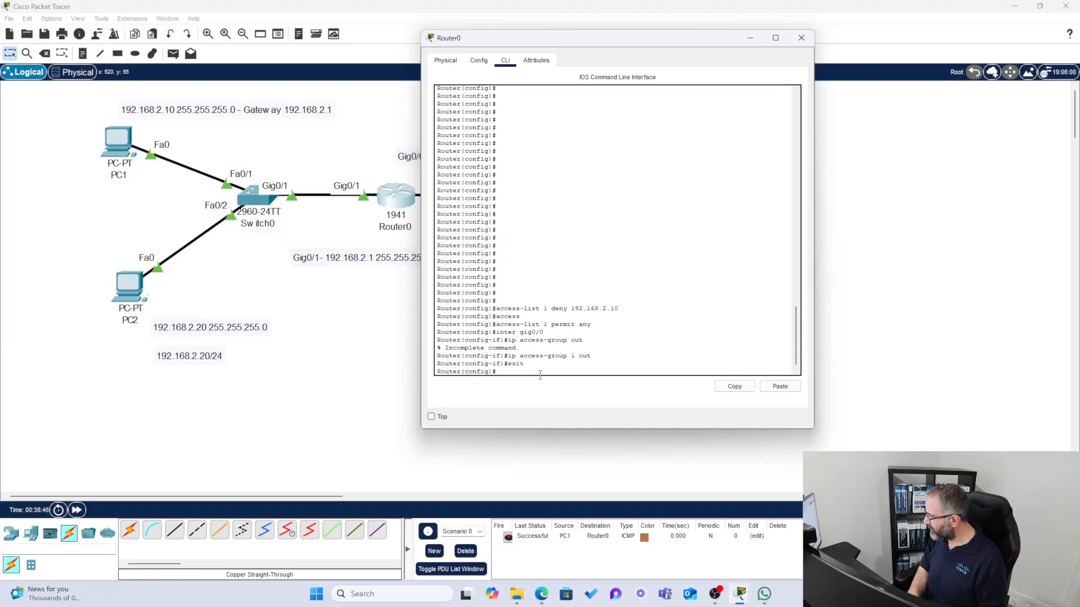
Re-enter the access-list 1 deny 192.168.2.10 command on Router0.
text(ip access-group 1 out)
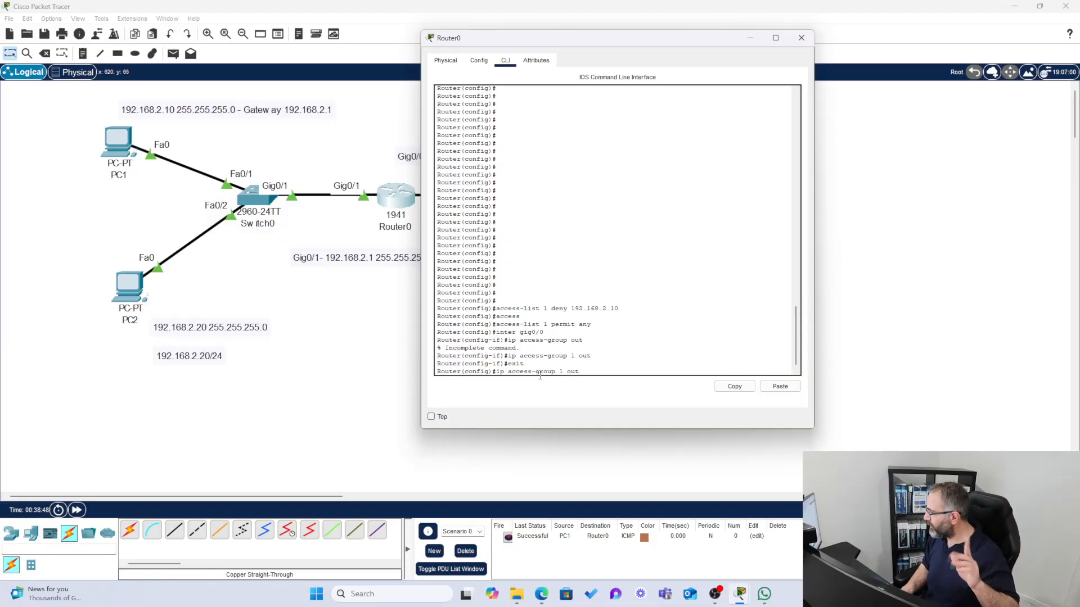
key(Up)
key(Up)
key(Up)
key(Up)
key(Up)
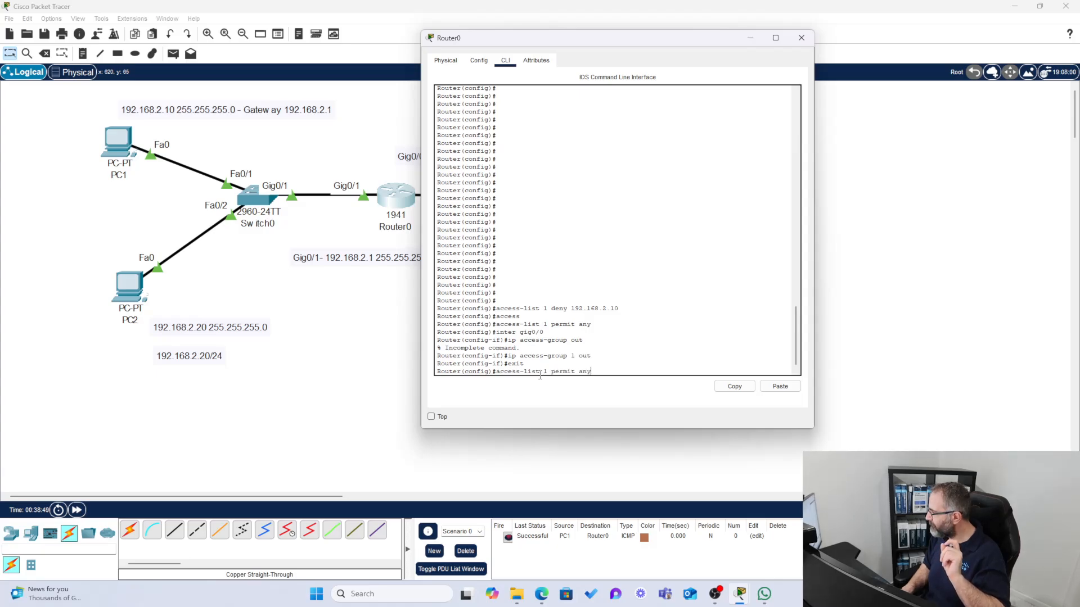
key(Up)
key(Up)
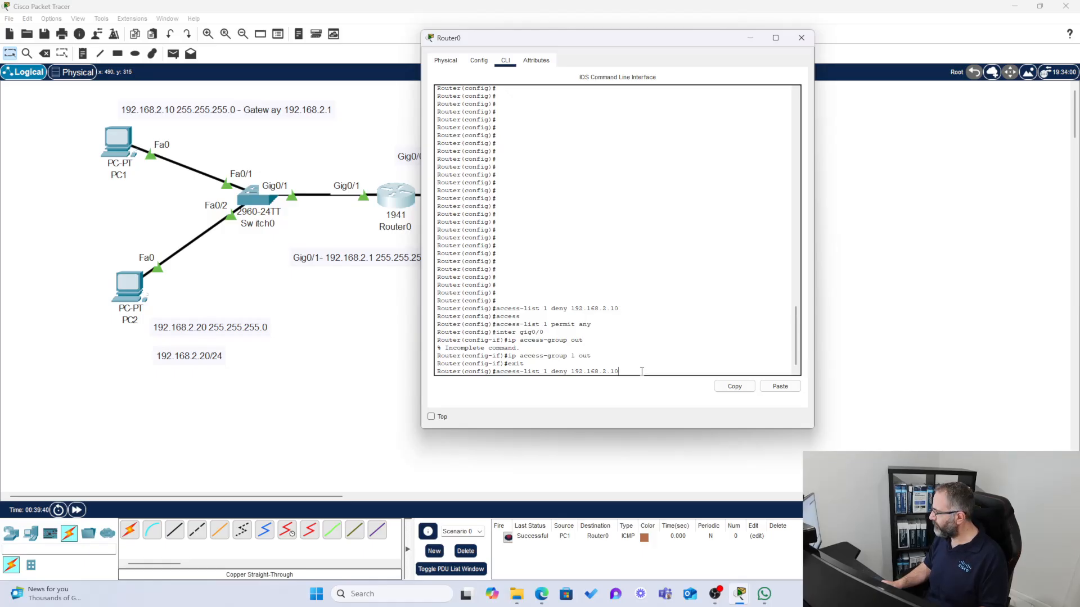
key(Return)
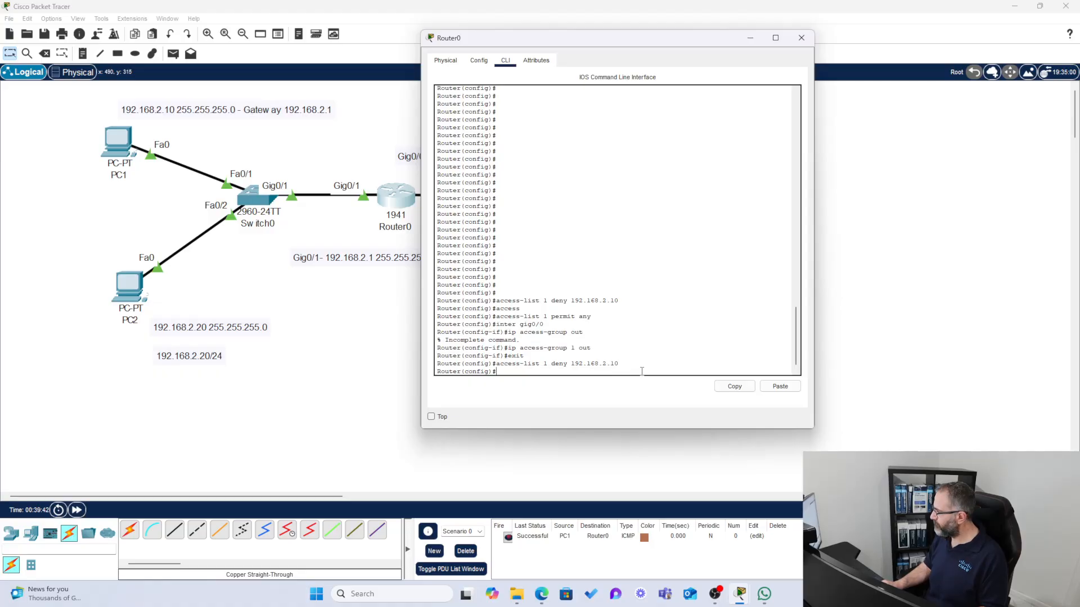
Re-enter the access-list 1 permit any command on Router0.
text(inter gig0/0)
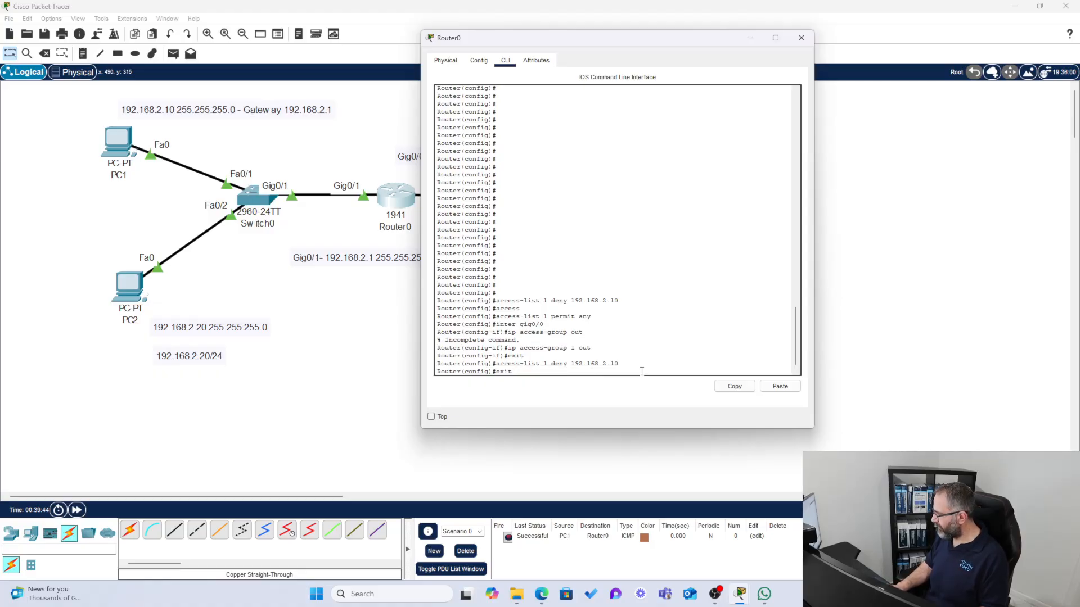
key(Up)
key(Up)
key(Up)
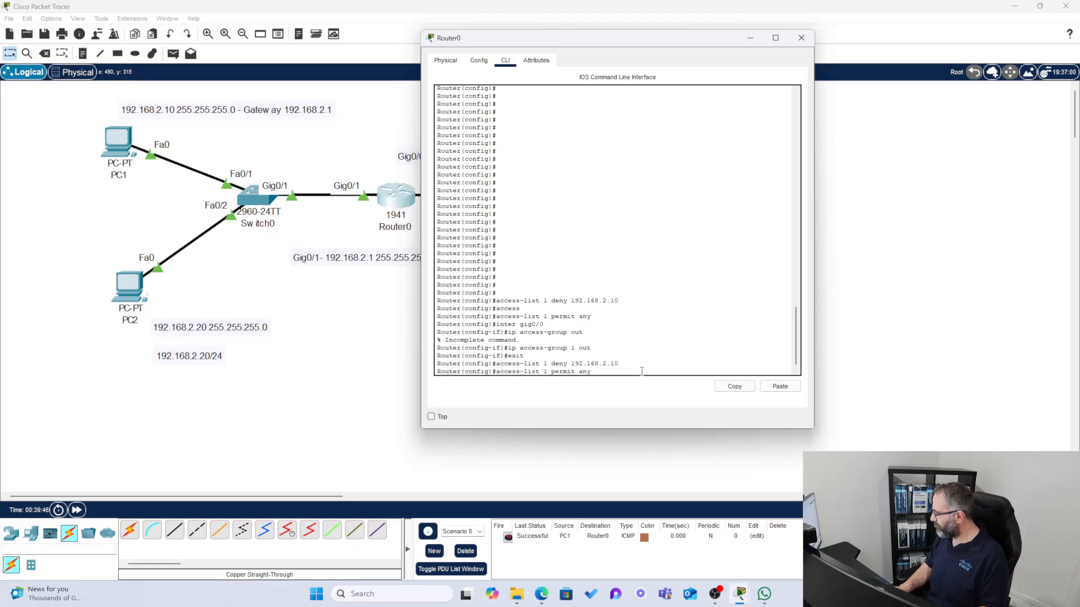
key(Return)
Display Router0's access lists with do show access-list, and examine the match counts of the deny and permit entries.
text(d)
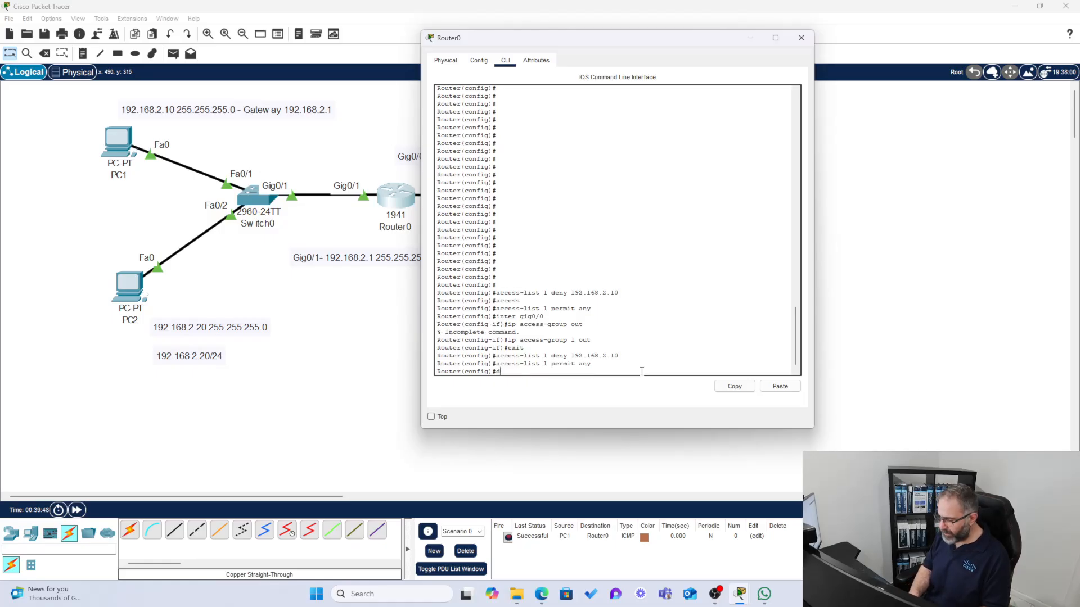
text(o show access)
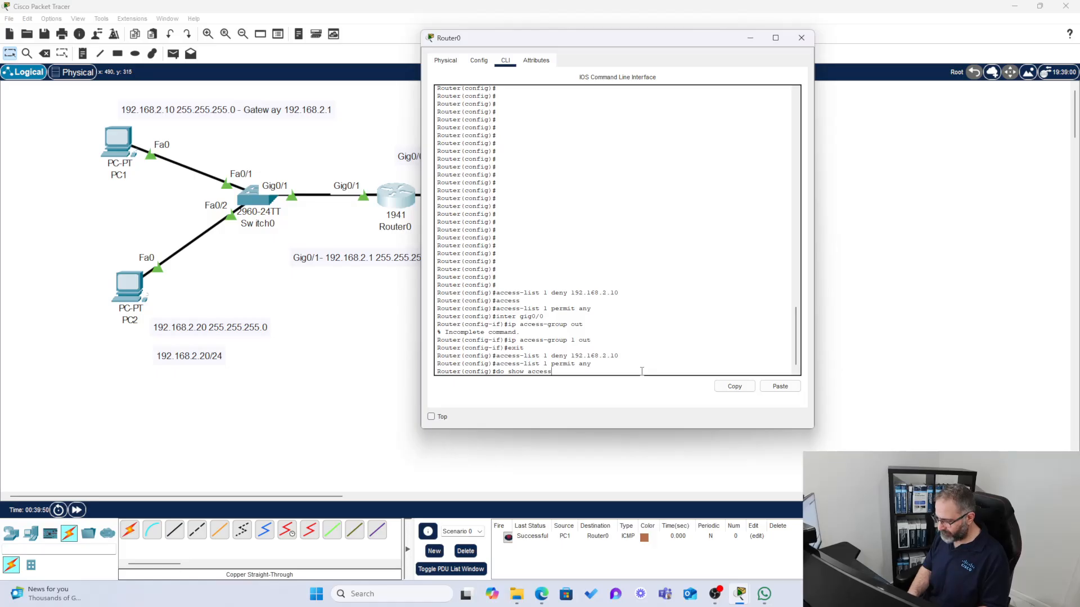
text(-list)
key(Return)
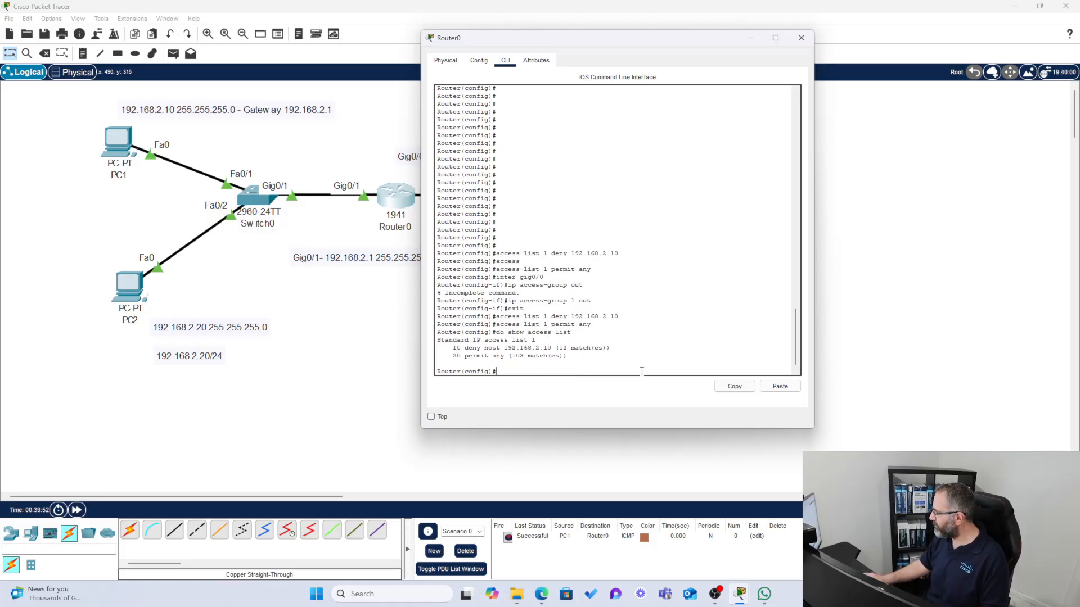
drag(568, 357, 450, 349)
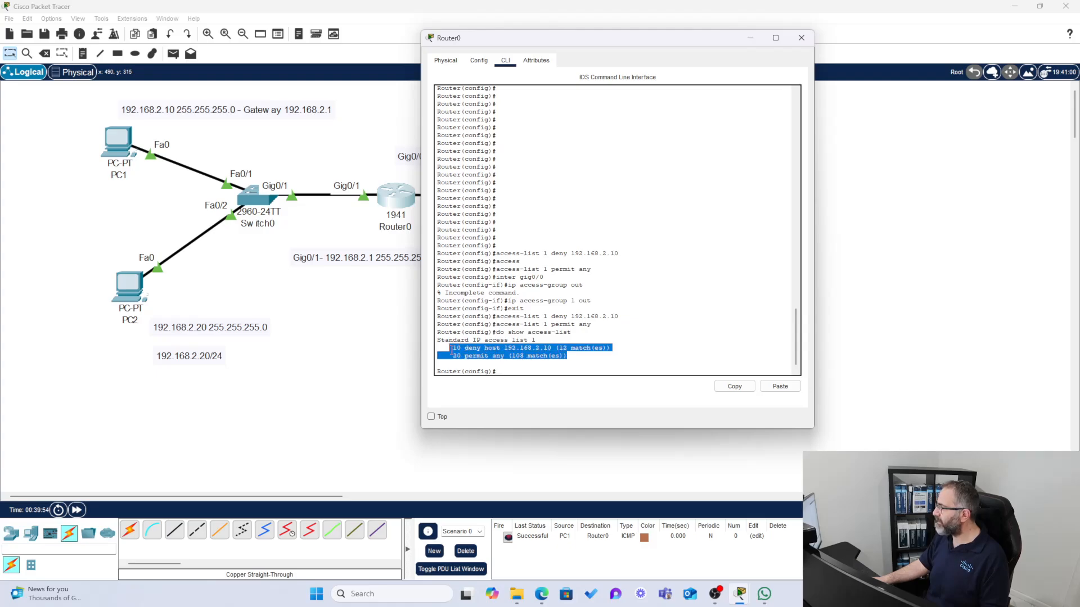
click(575, 356)
drag(459, 348, 453, 348)
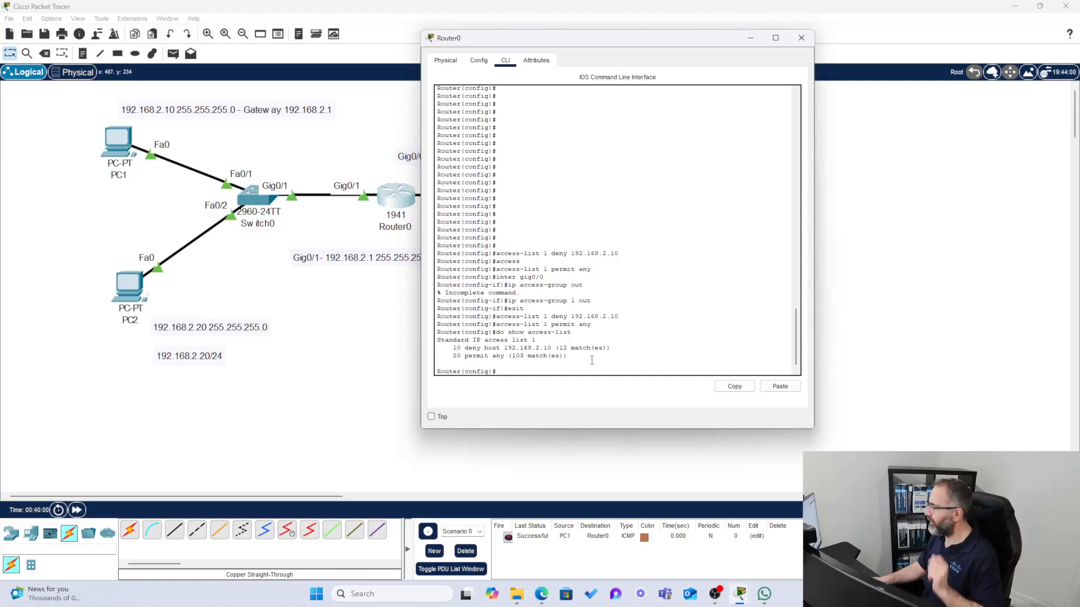
drag(567, 356, 456, 358)
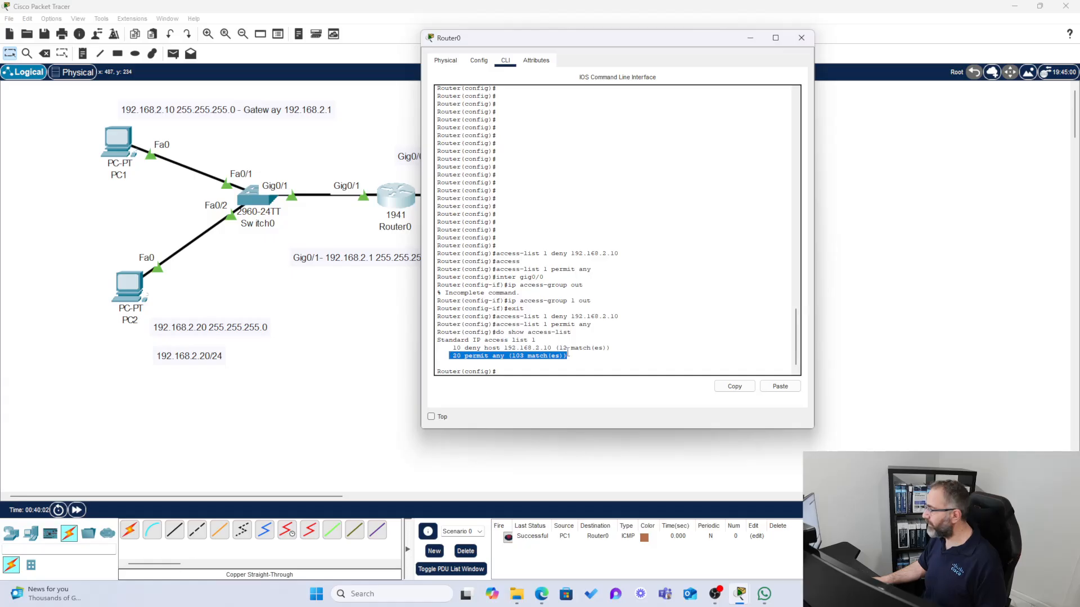
Review access list 1's deny entry, its heading and the command used to show it in Router0's output.
drag(611, 348, 447, 348)
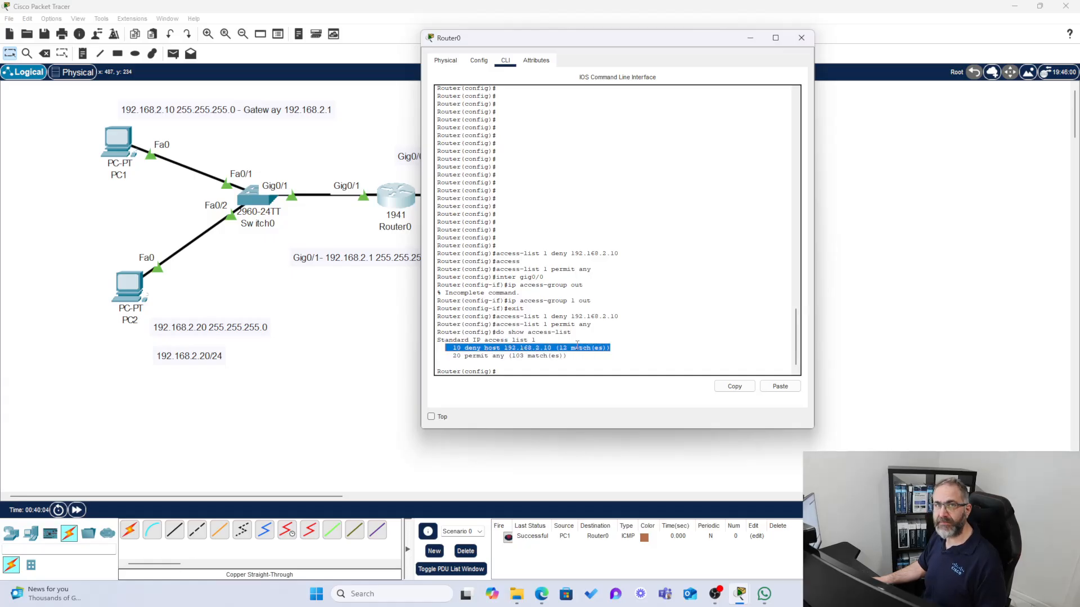
drag(577, 344, 461, 341)
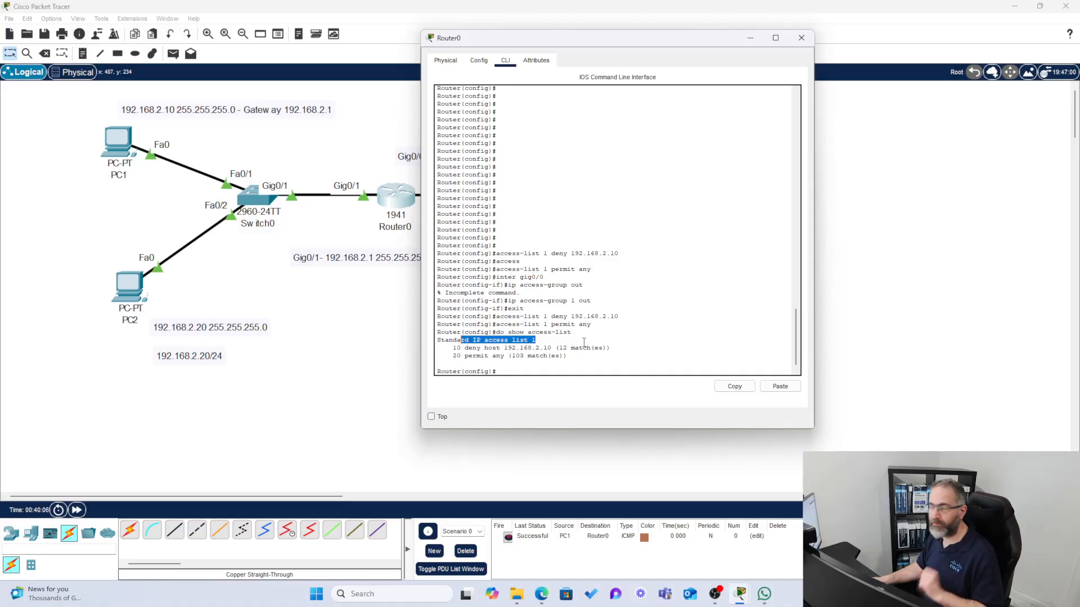
drag(572, 332, 497, 332)
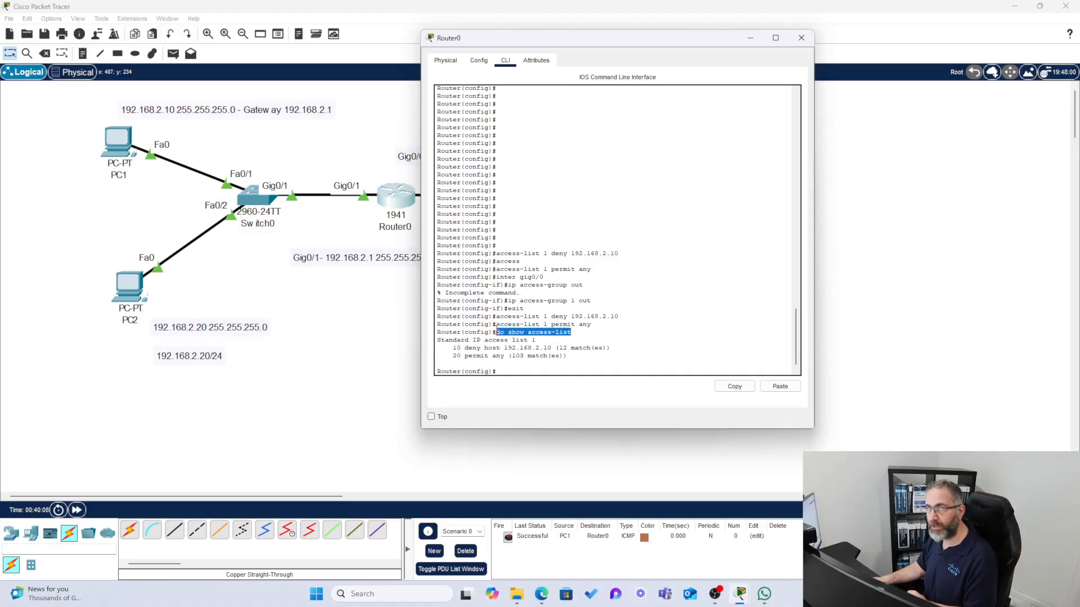
drag(531, 364, 530, 368)
click(529, 368)
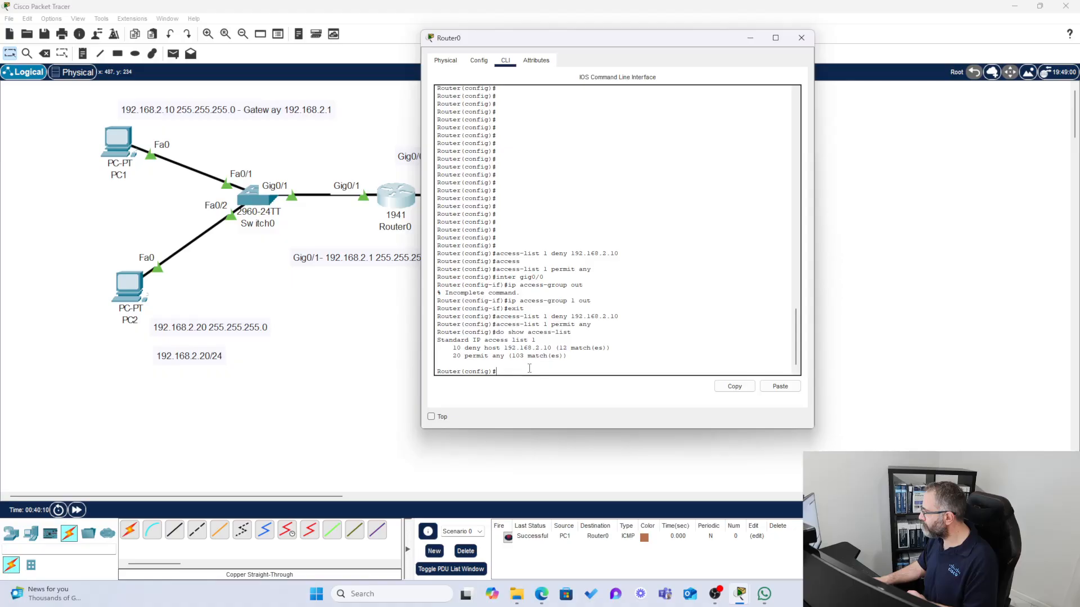
Display Router0's full running configuration with do show run, and examine its two access-list 1 lines.
text(do show run)
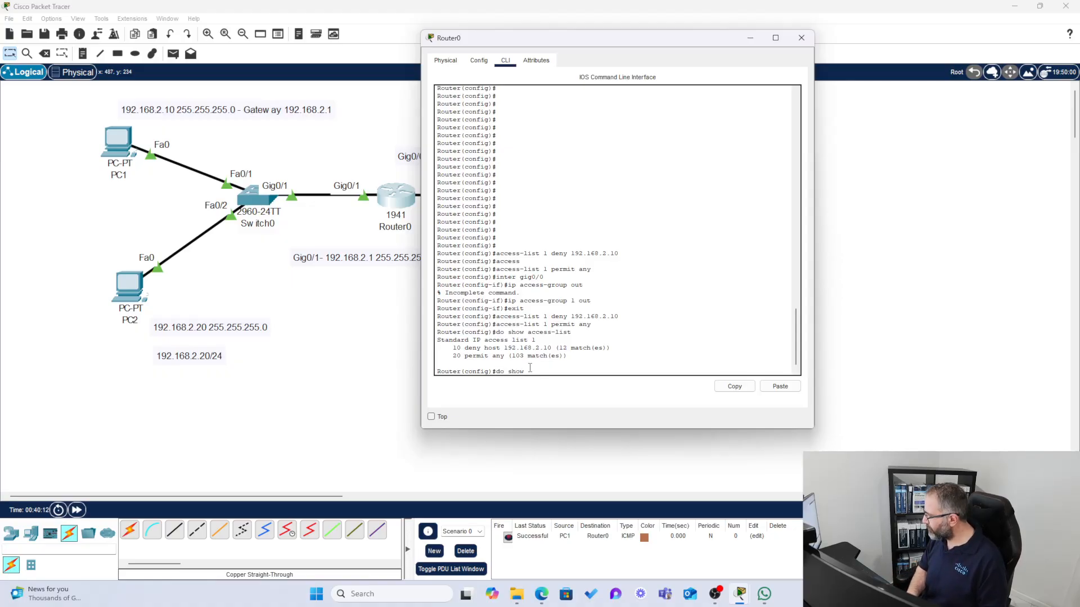
key(Return)
key(space)
key(space)
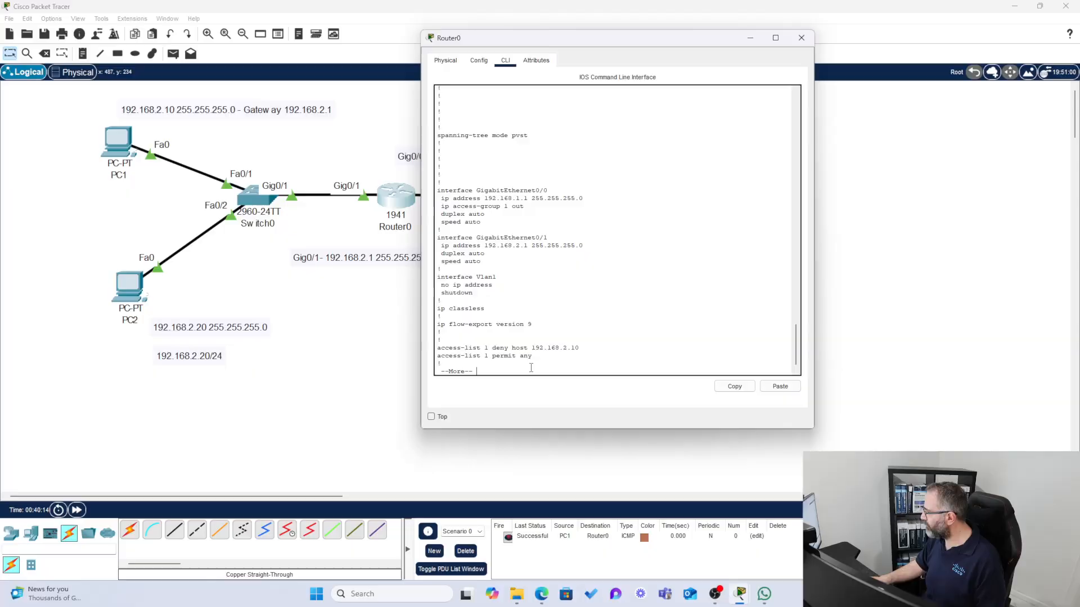
drag(541, 232, 424, 220)
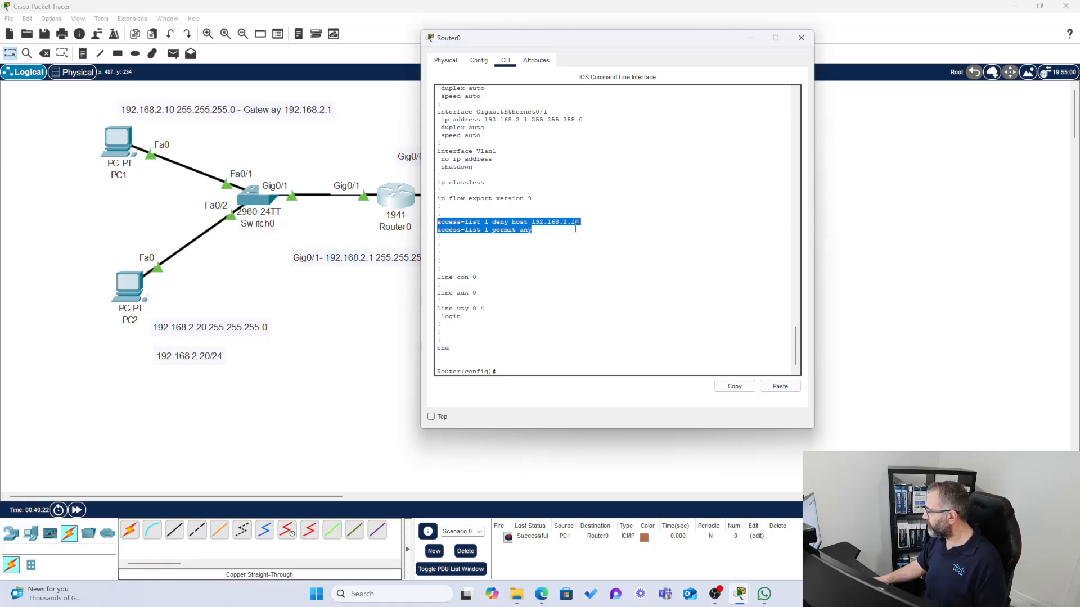
click(530, 312)
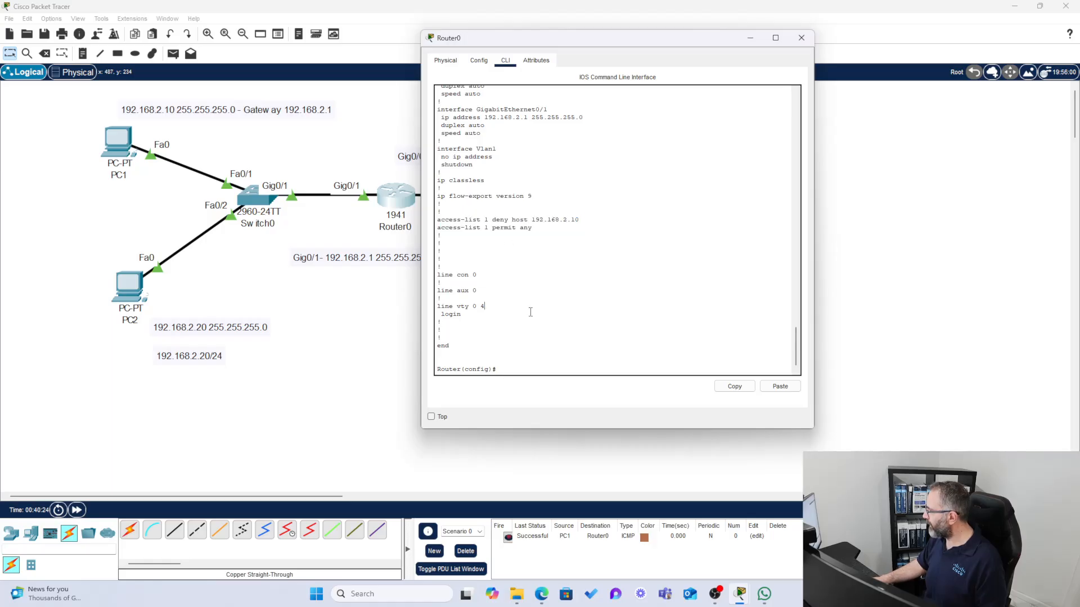
Compare the earlier entered access-list 1 deny 192.168.2.10 command with the running configuration.
scroll(520, 302, up, 10)
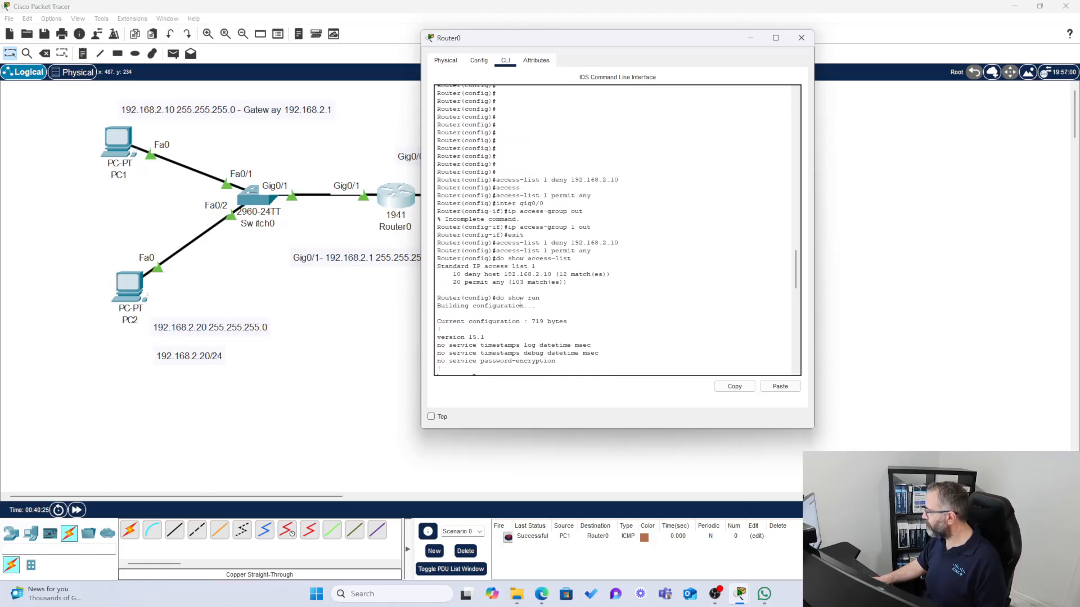
drag(621, 243, 433, 243)
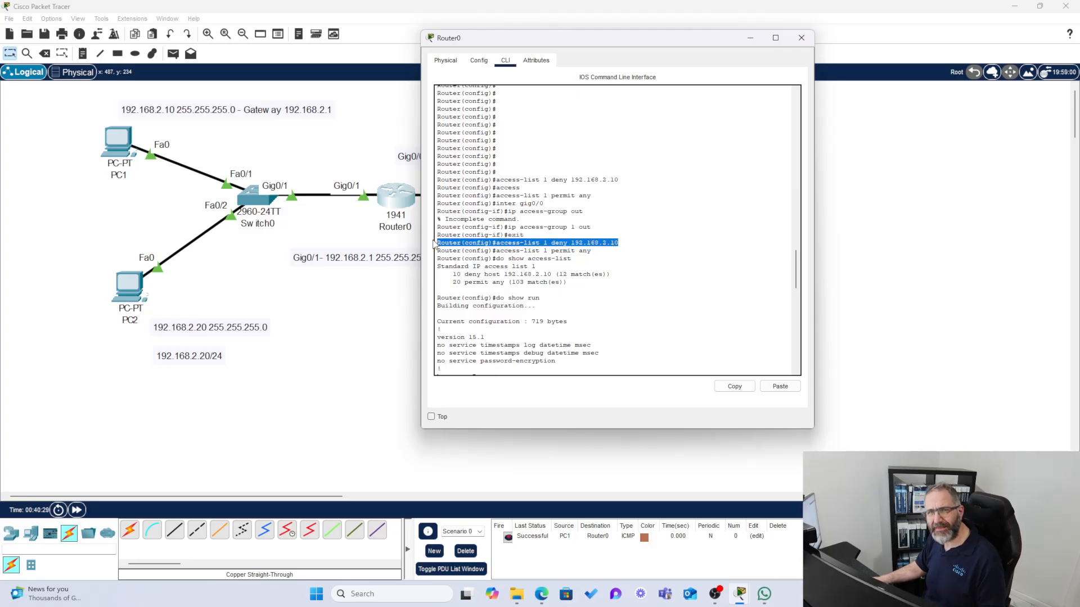
click(560, 326)
scroll(562, 322, down, 10)
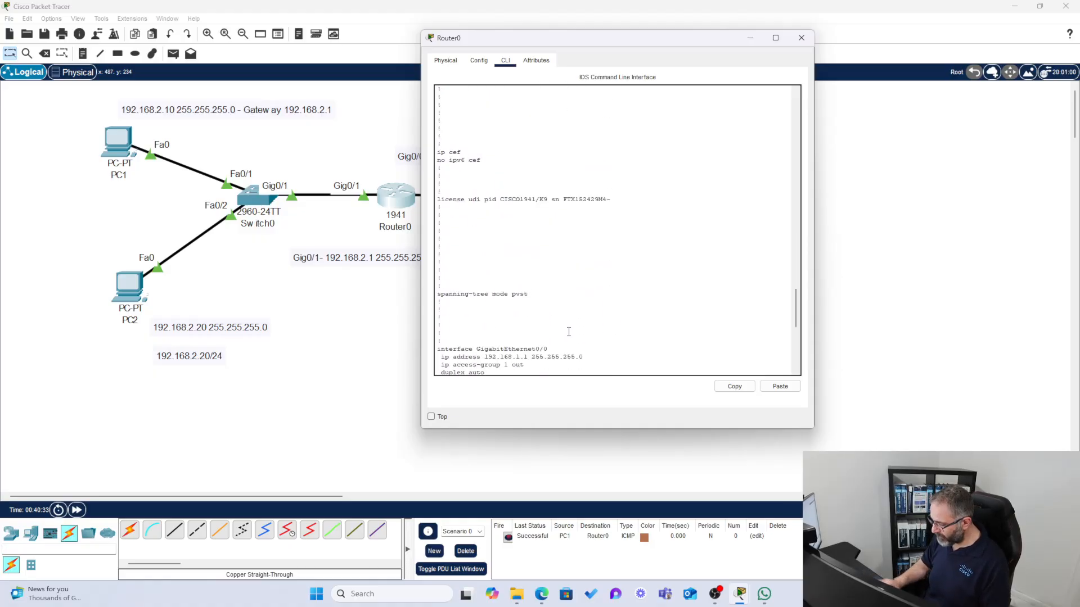
Recall the access-list 1 deny 192.168.2.10 command at Router0's configuration prompt.
key(Return)
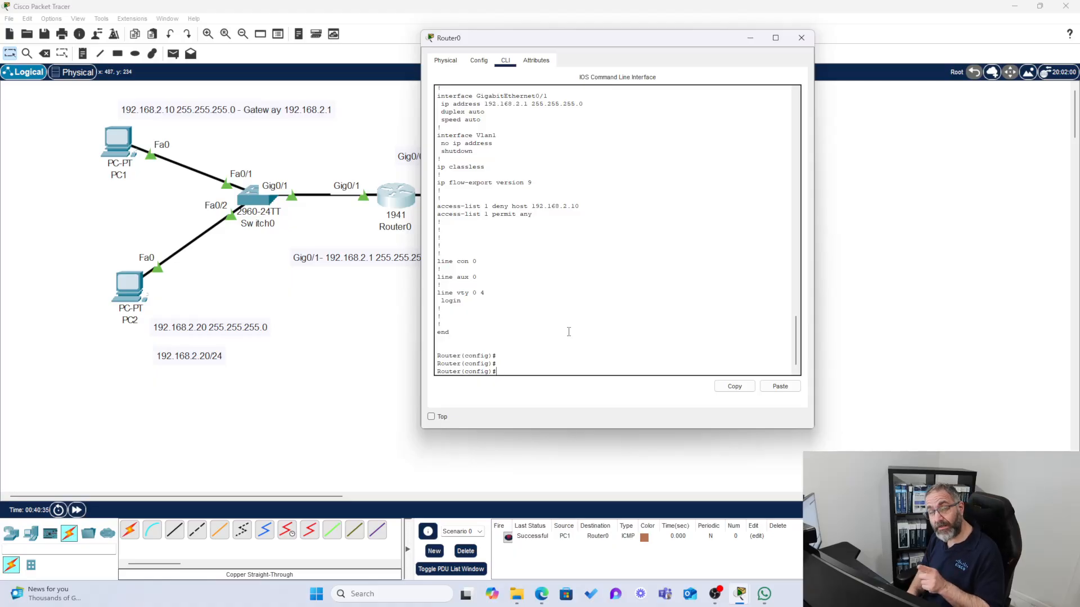
text(do show run)
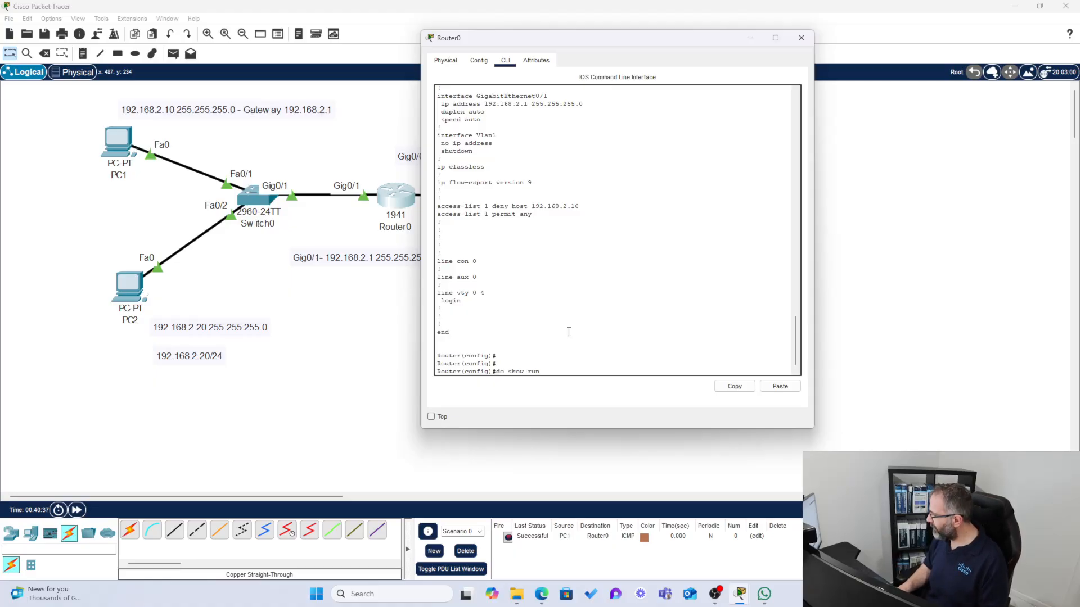
key(Up)
key(Up)
key(Up)
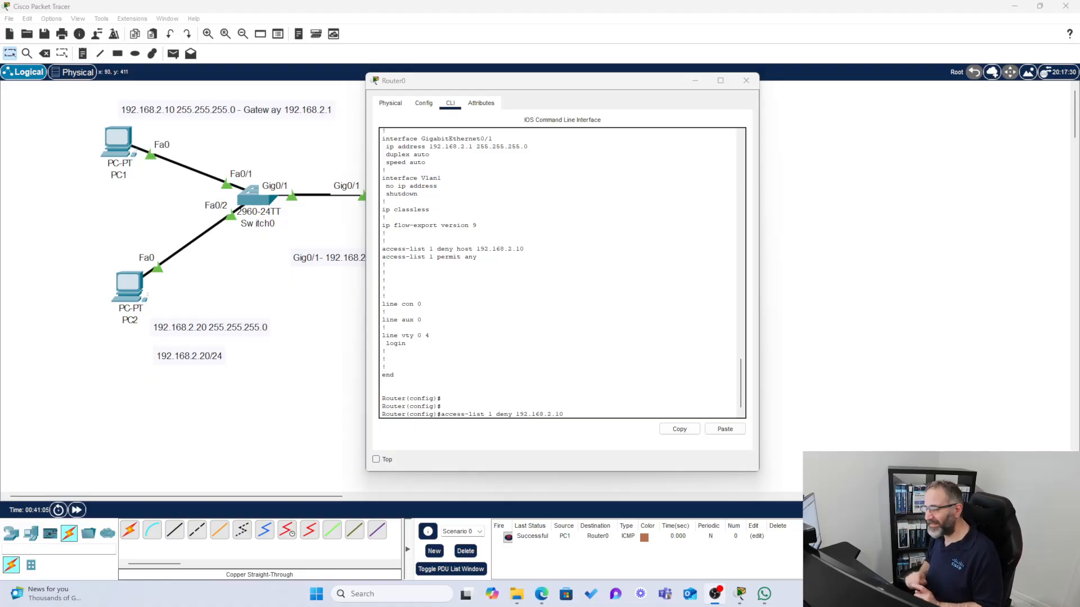
Review PC2 and Router0 in the topology, and run the recalled access-list 1 deny command on Router0.
click(41, 374)
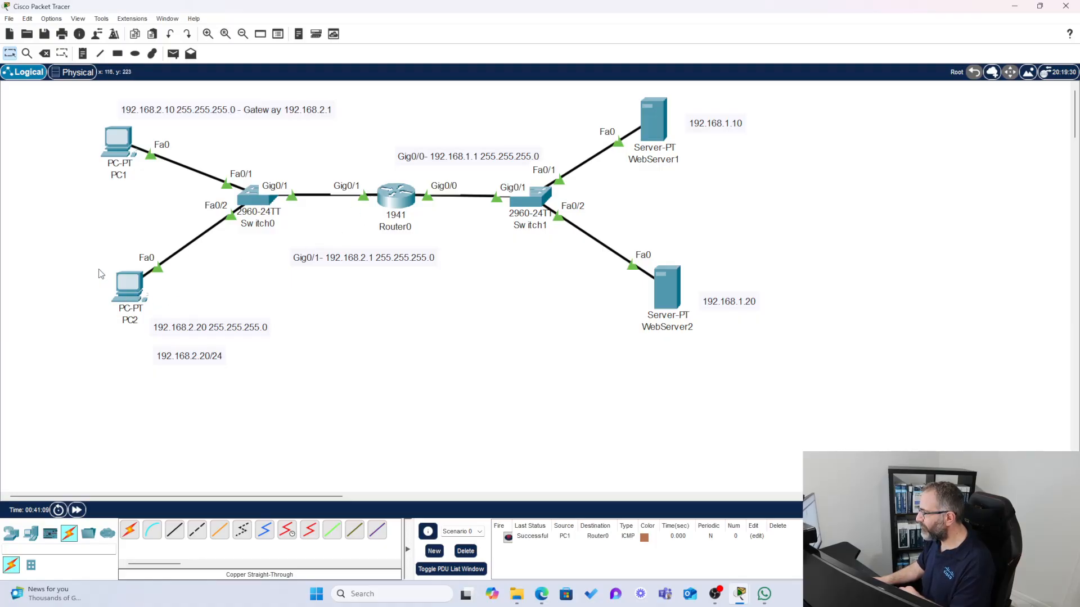
drag(130, 290, 128, 288)
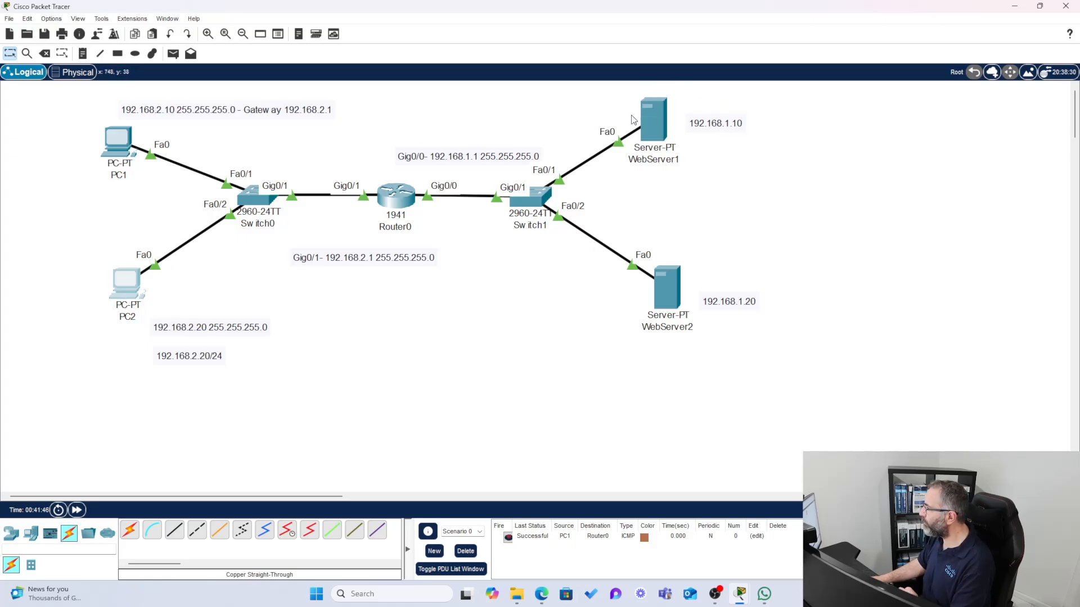
mouse_move(137, 286)
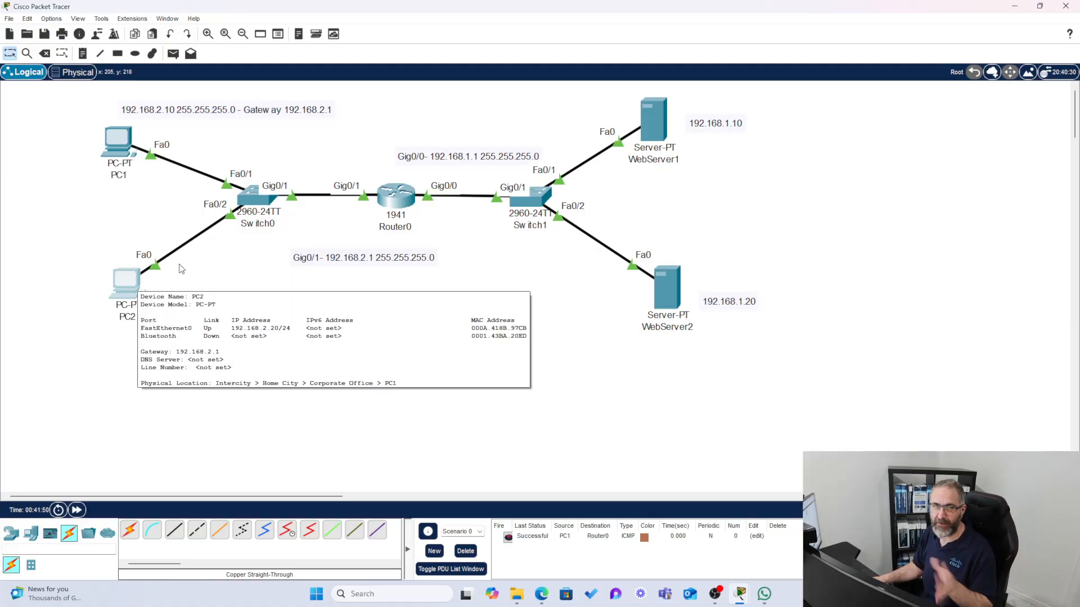
mouse_move(404, 206)
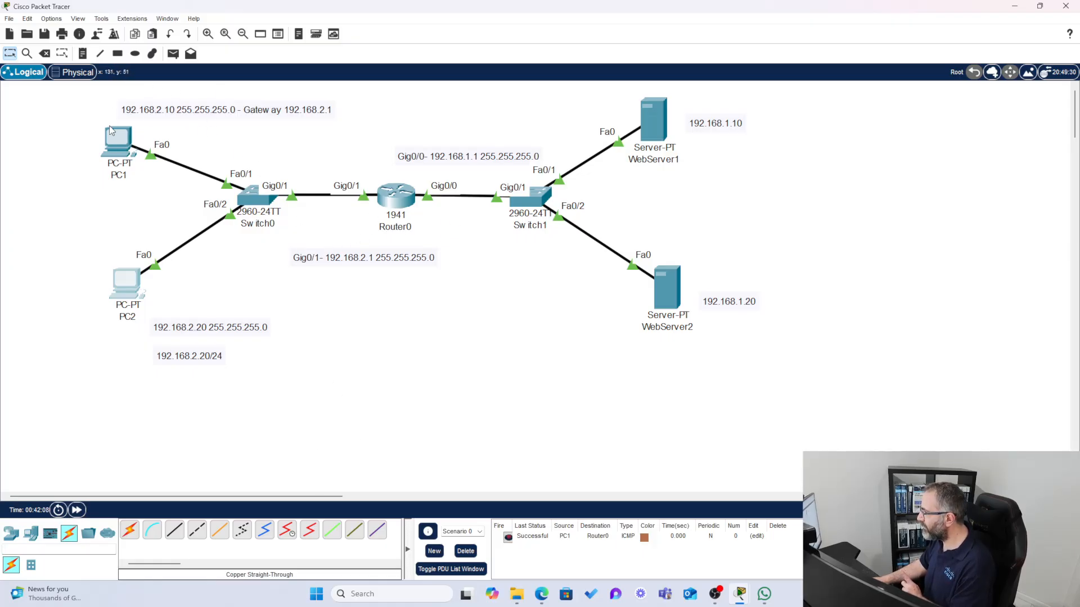
click(396, 195)
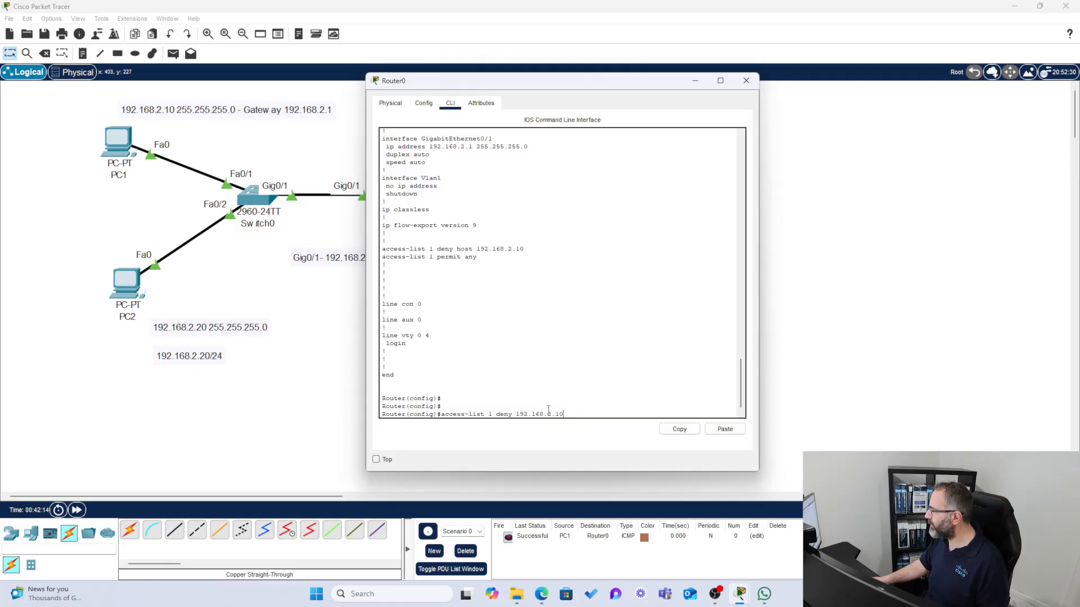
key(Return)
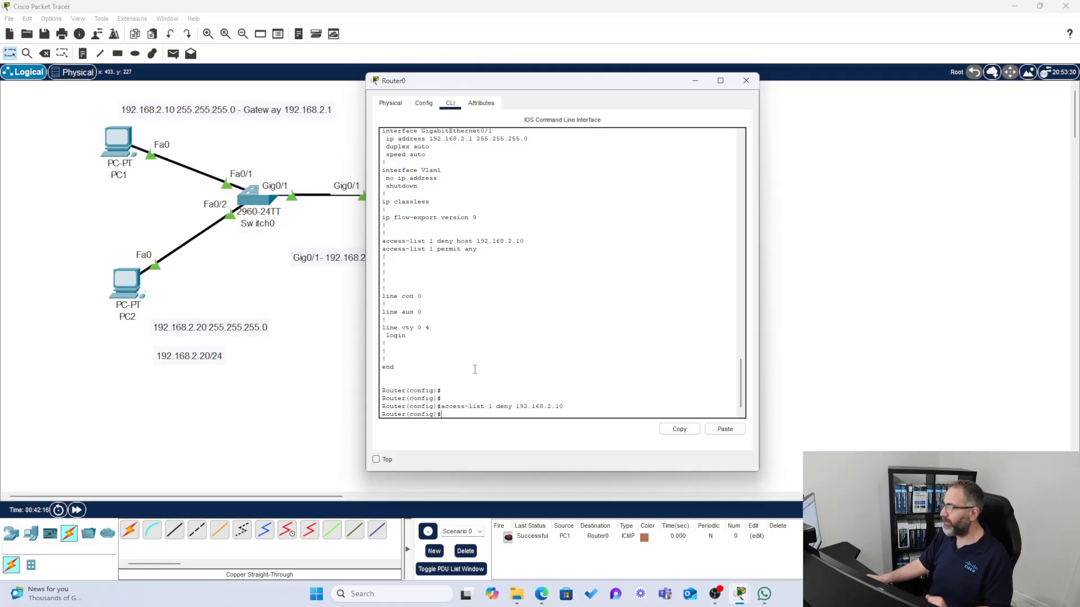
Test PC1's web access to WebServer1 by browsing to 192.168.1.10, and close the PC1 window.
click(129, 140)
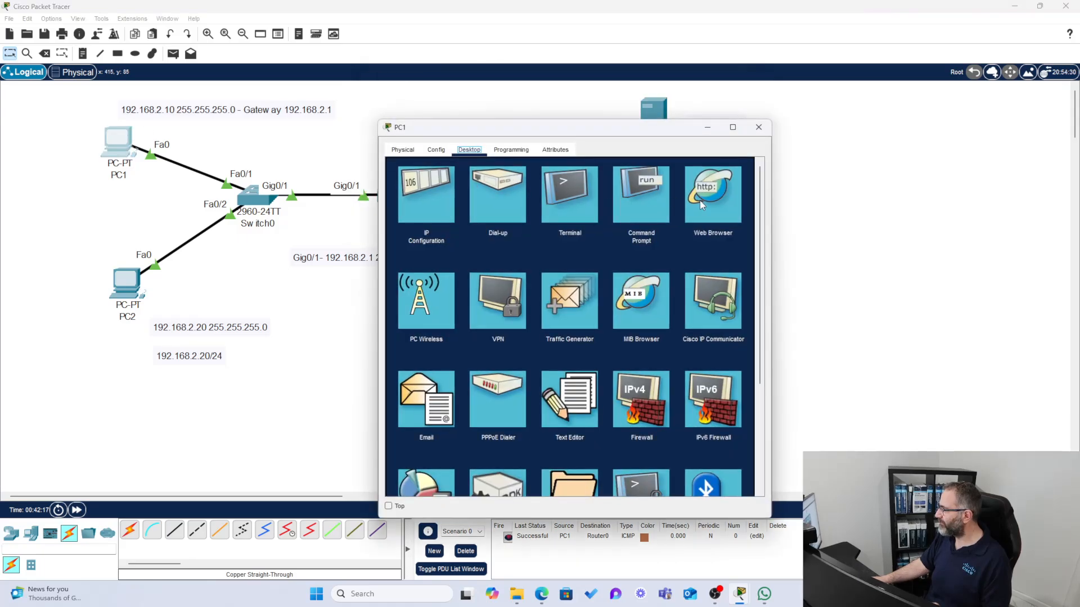
click(701, 204)
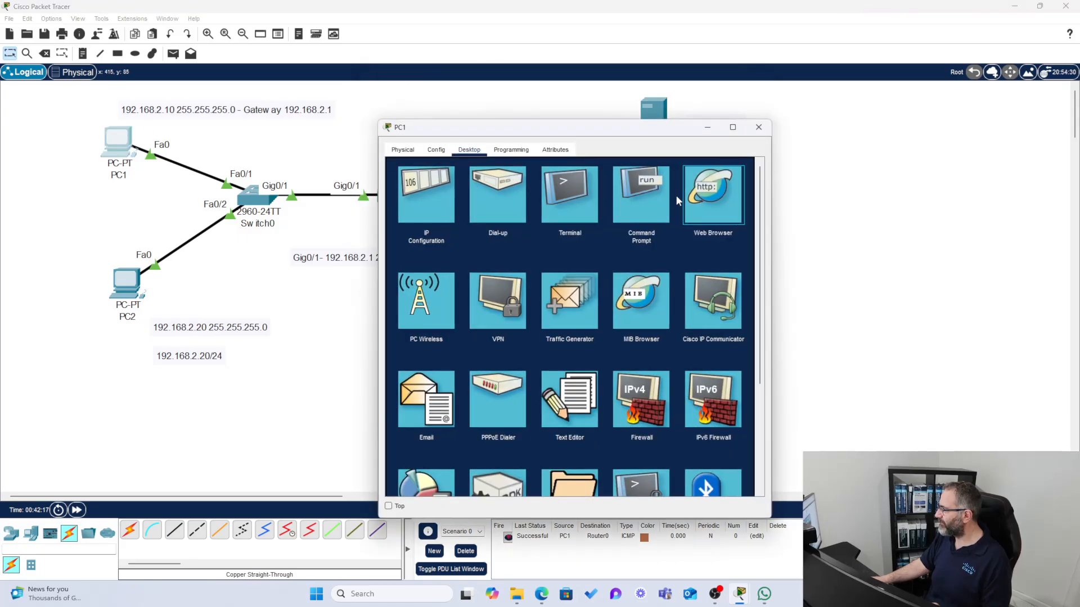
click(711, 210)
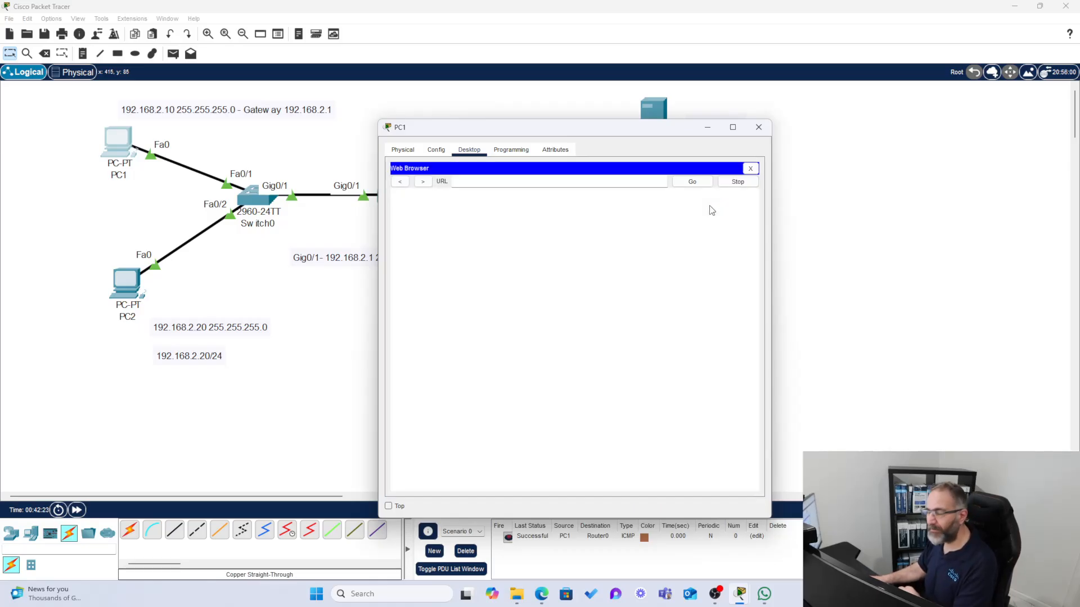
drag(640, 128, 267, 110)
click(203, 165)
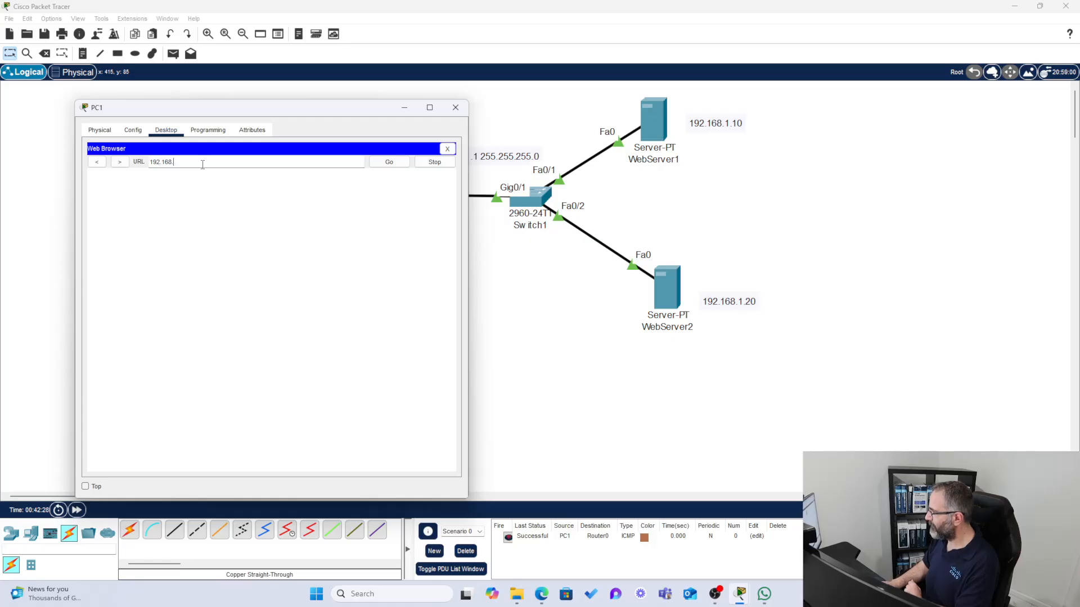
text(192.168.1.10)
key(Return)
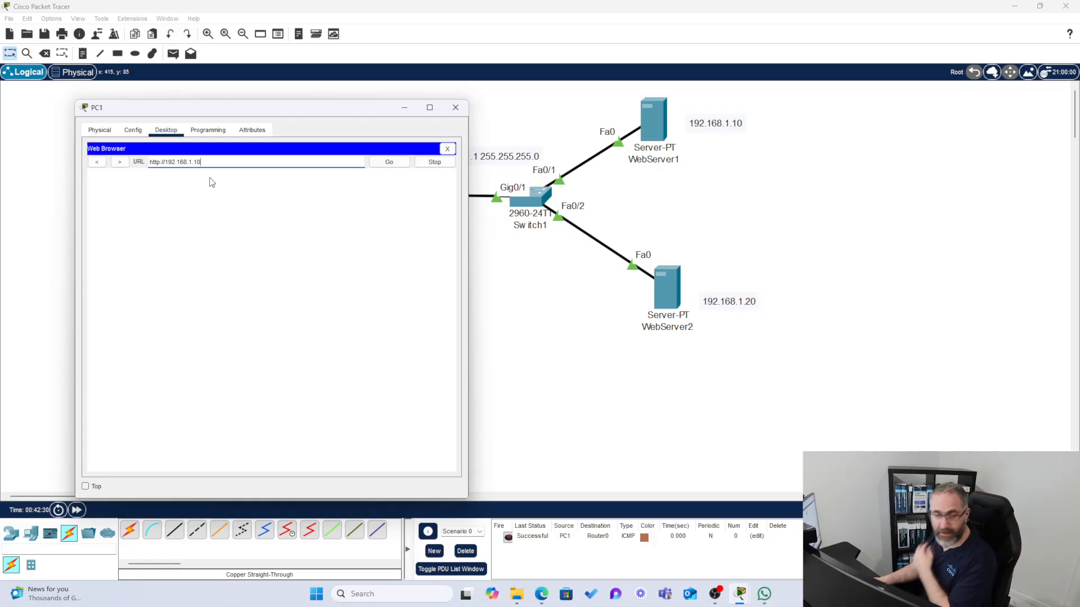
click(456, 110)
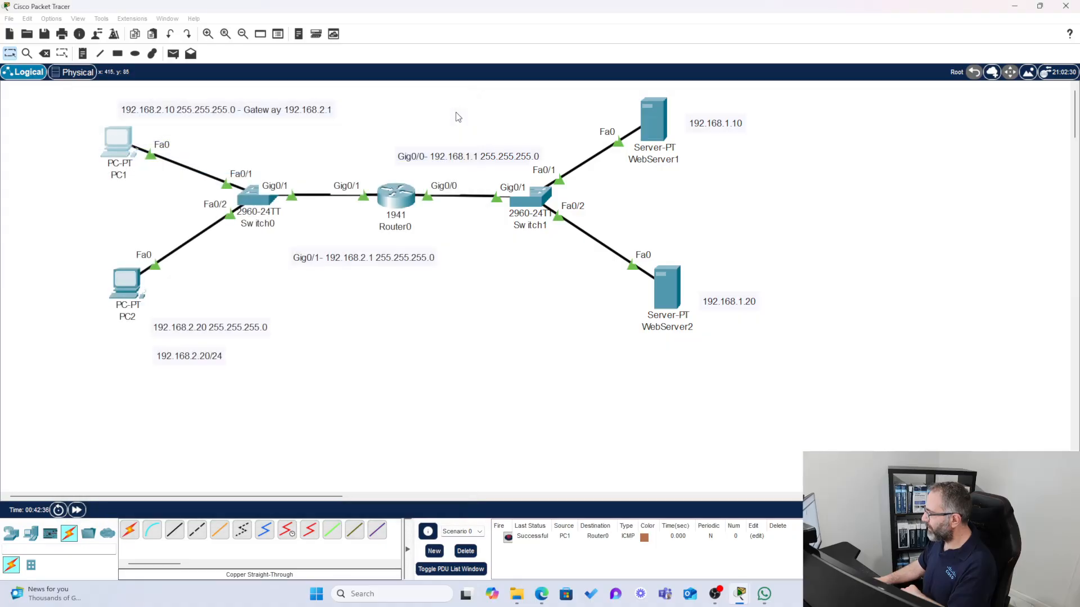
Check the running ping from PC2 to WebServer1, and return to the topology.
click(128, 303)
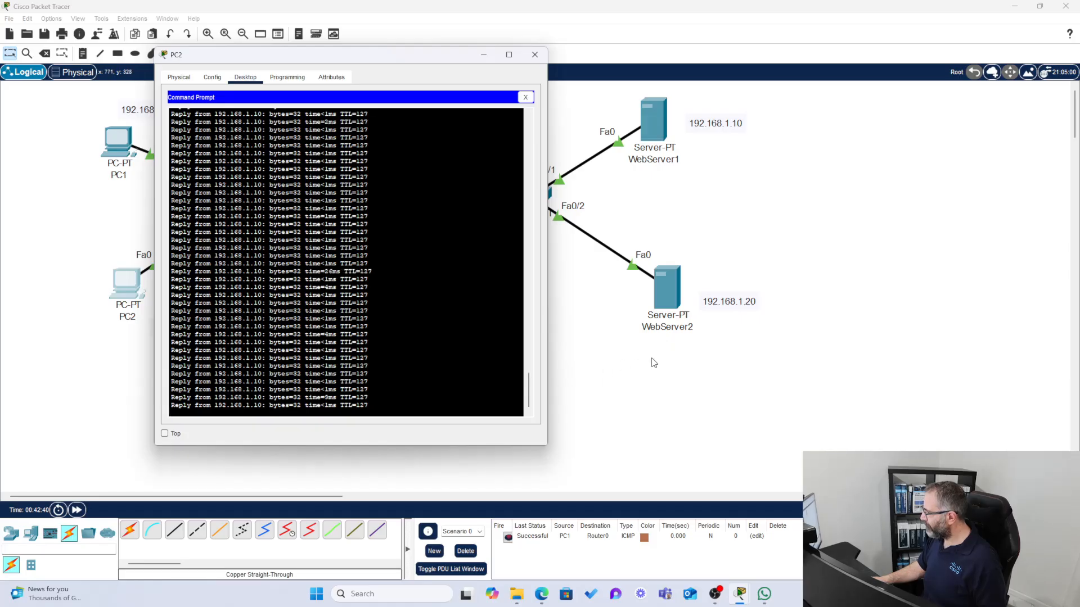
click(607, 358)
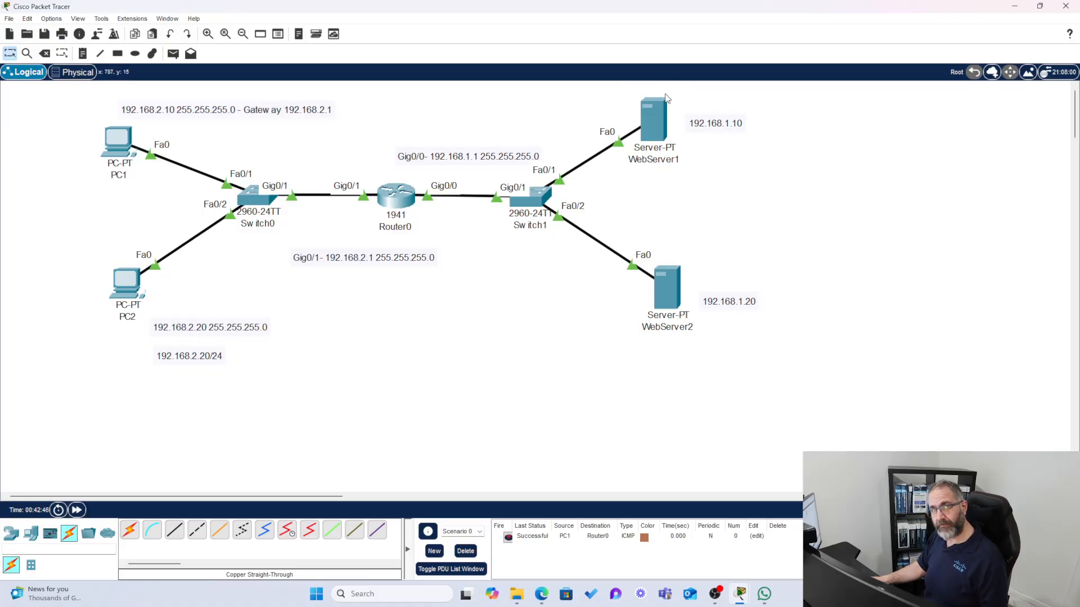
mouse_move(673, 118)
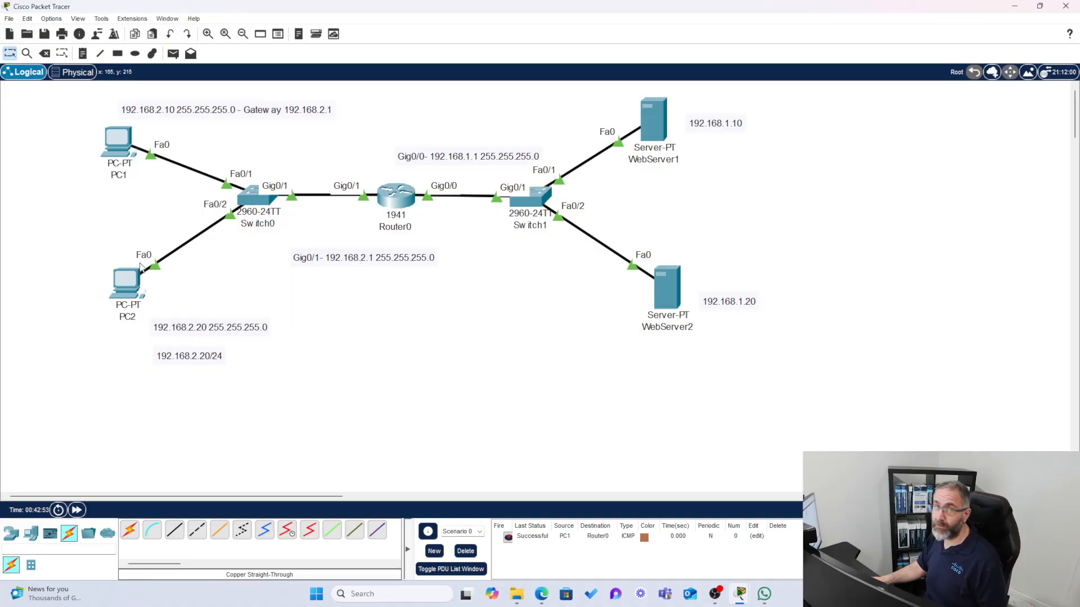
Open Router0's command line and add the entry access-list 2 deny 192.168.1.1.
click(403, 198)
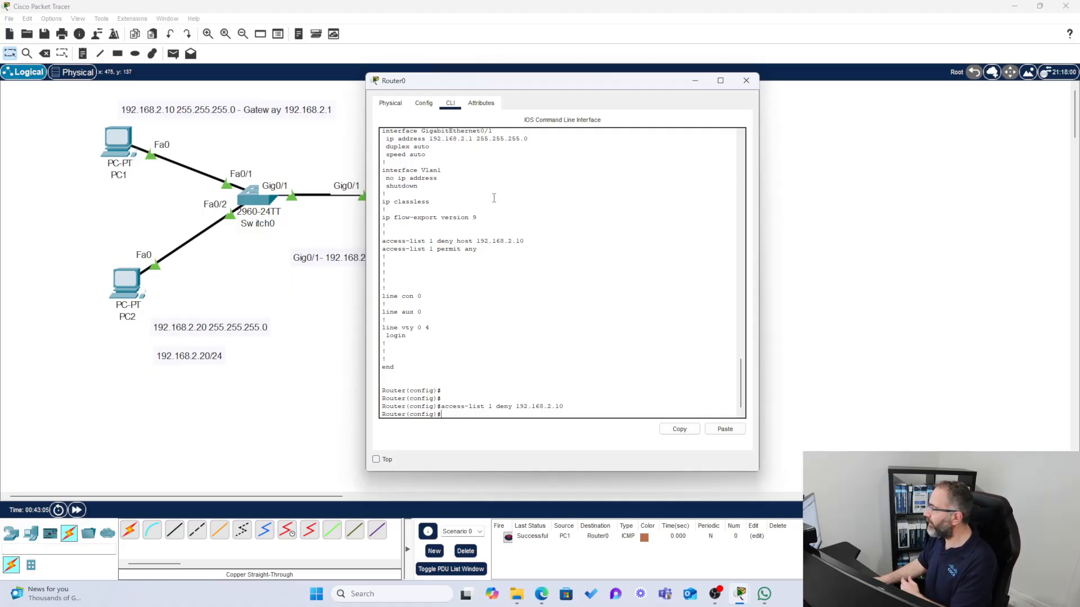
drag(521, 81, 788, 86)
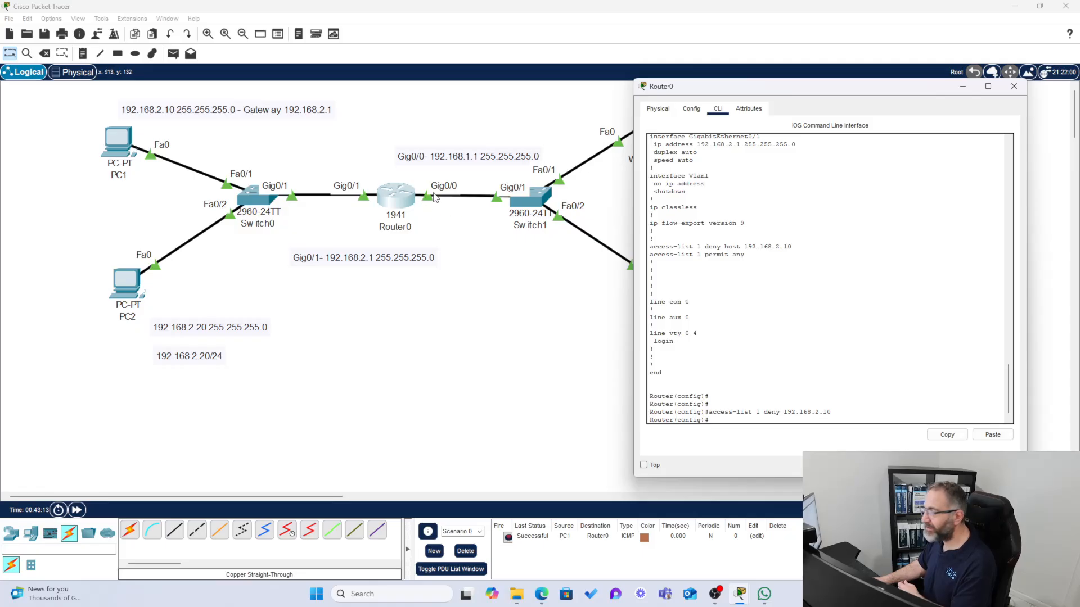
drag(713, 87, 647, 76)
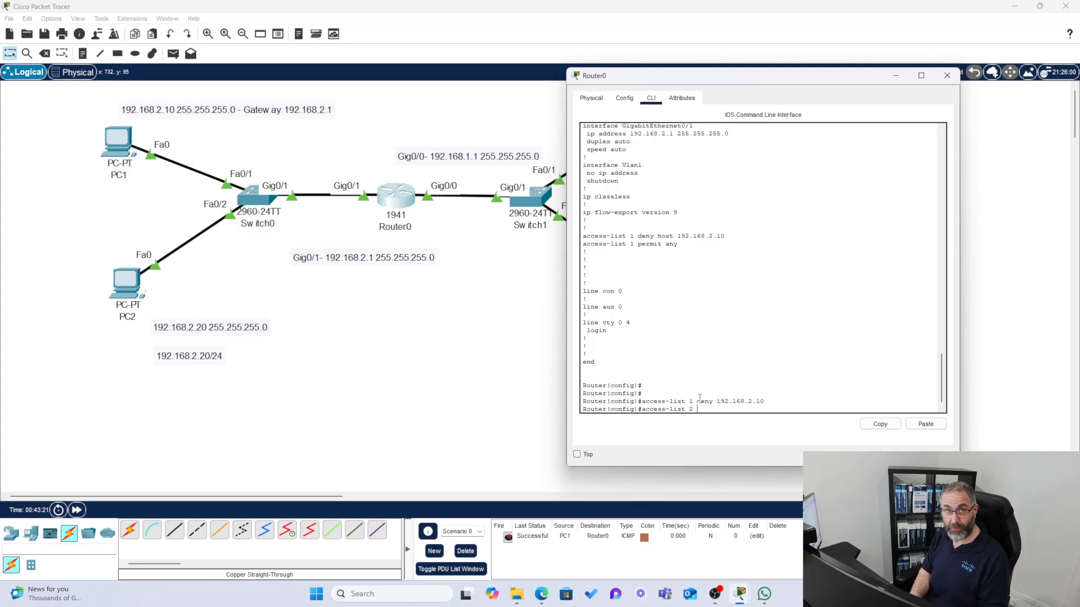
text(deny)
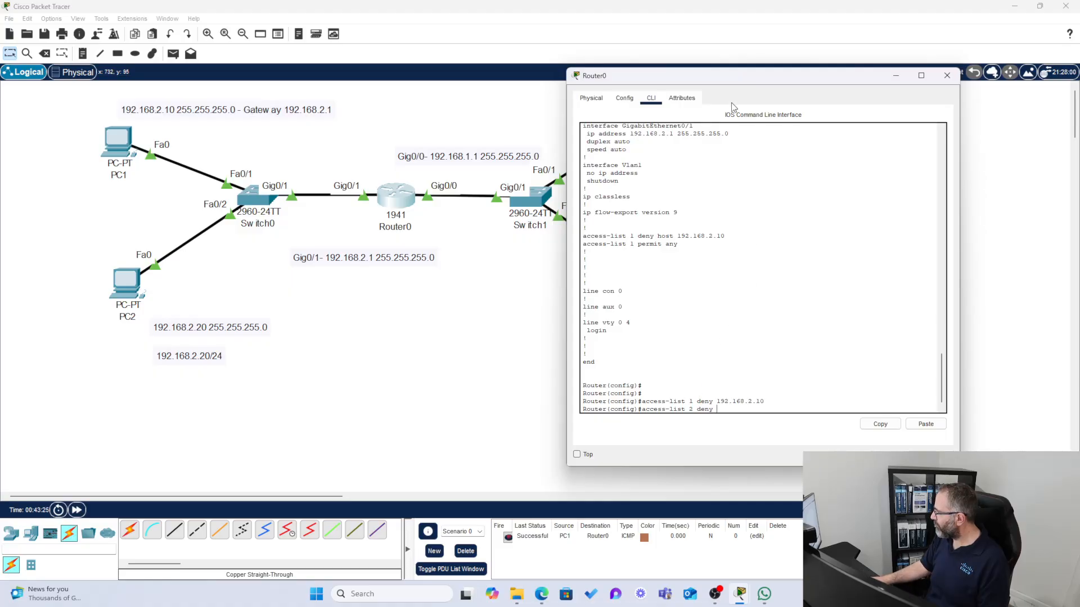
drag(732, 78, 277, 104)
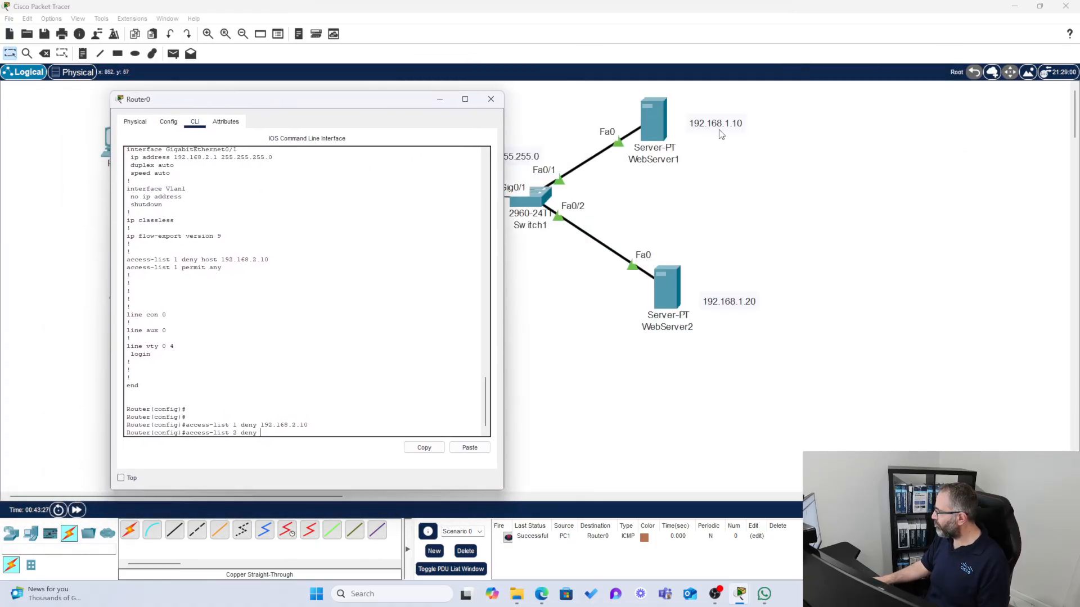
text(198)
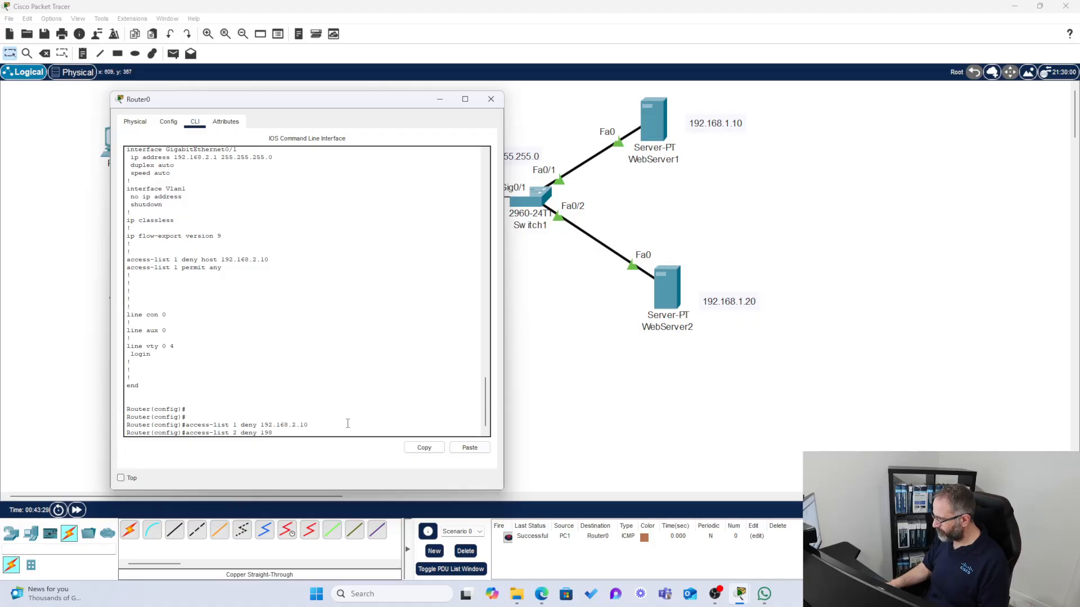
key(BackSpace)
text(2.16)
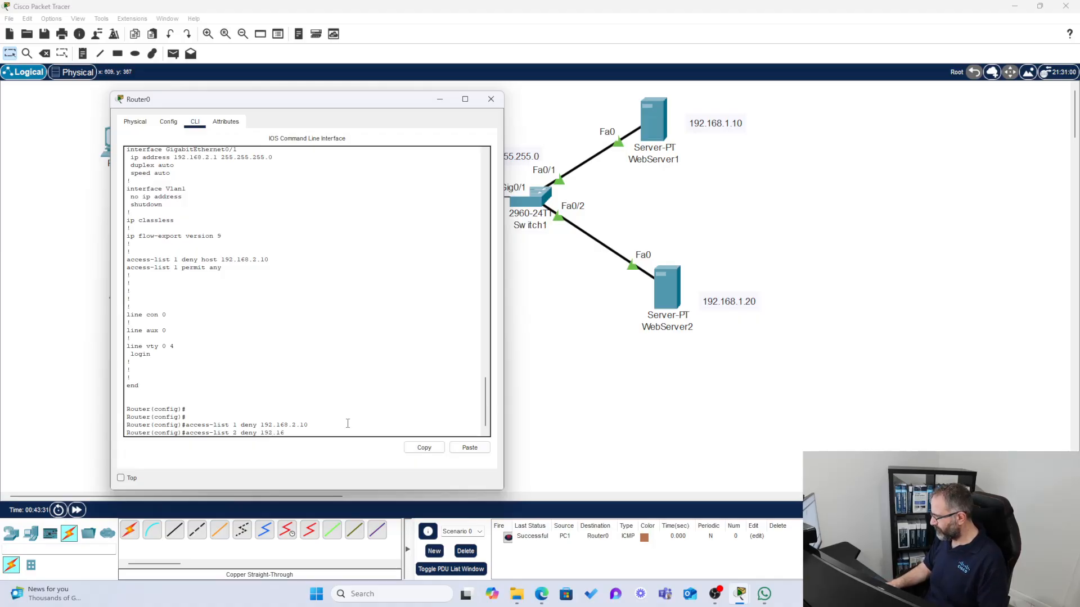
text(8.3)
text(1.1)
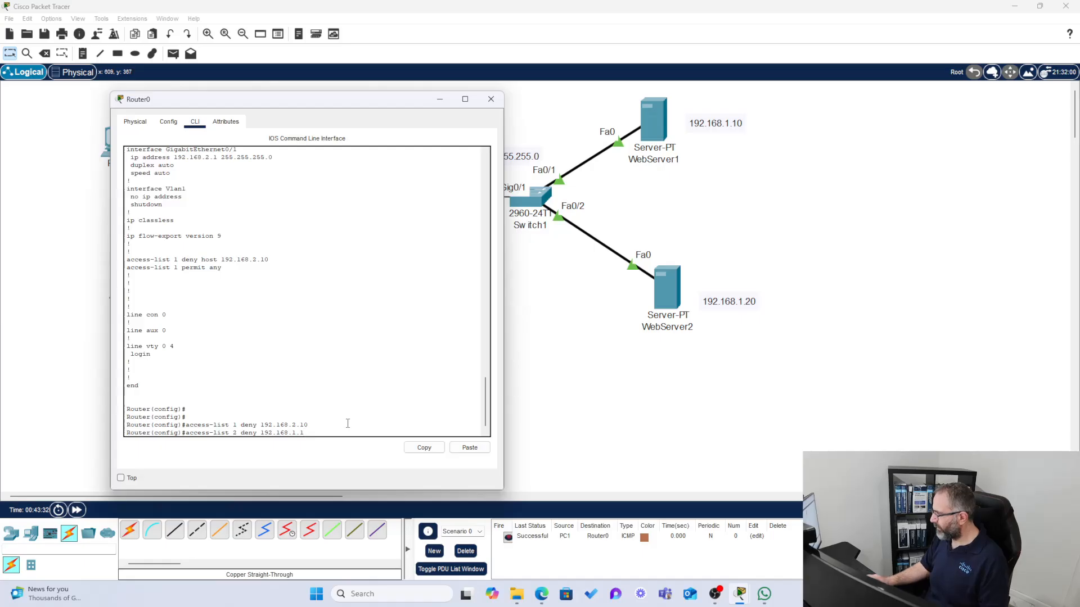
key(Return)
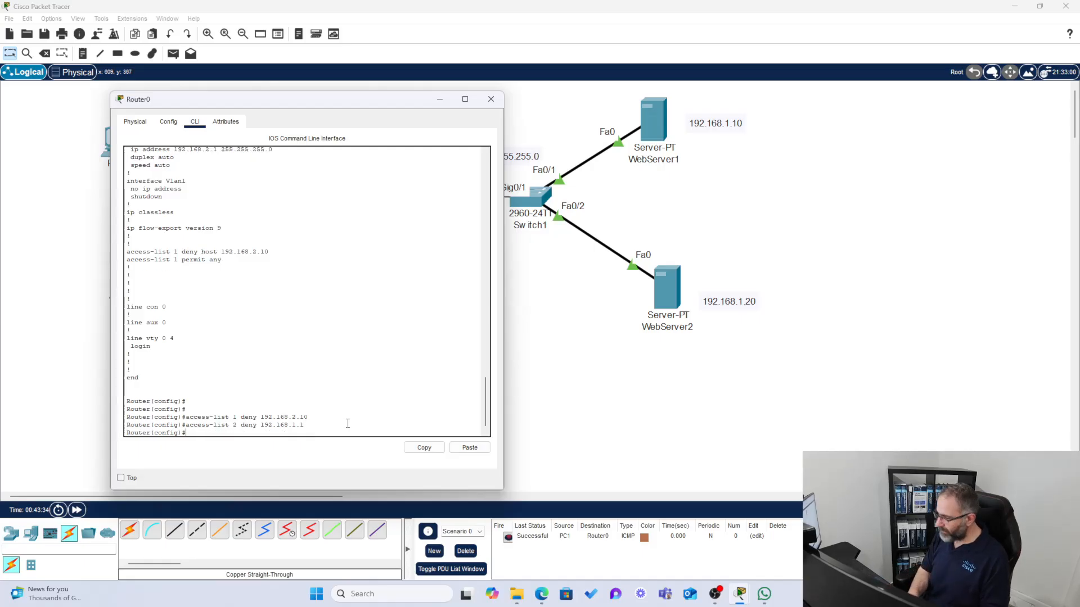
Enter configuration of interface gig0/0 on Router0 and apply access list 1 to it inbound.
text(inter)
drag(216, 98, 661, 104)
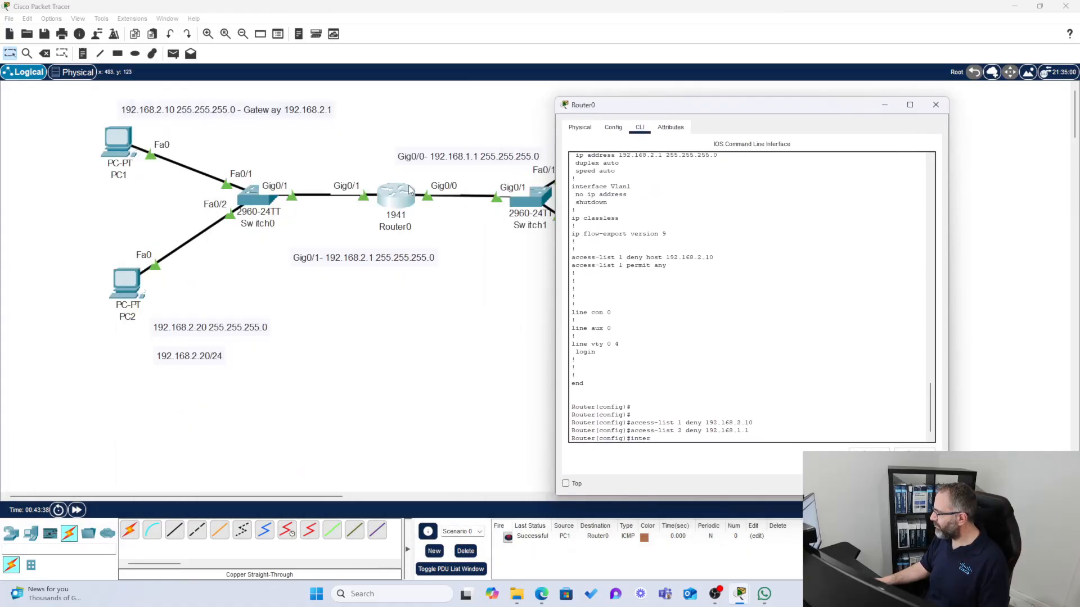
text(fa)
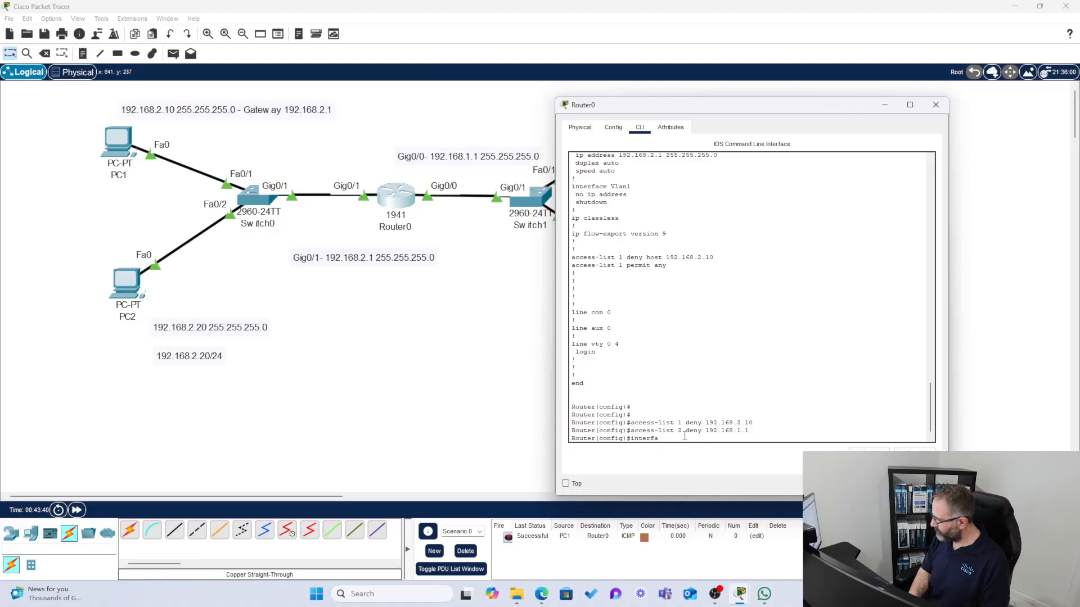
text(ce gig0/)
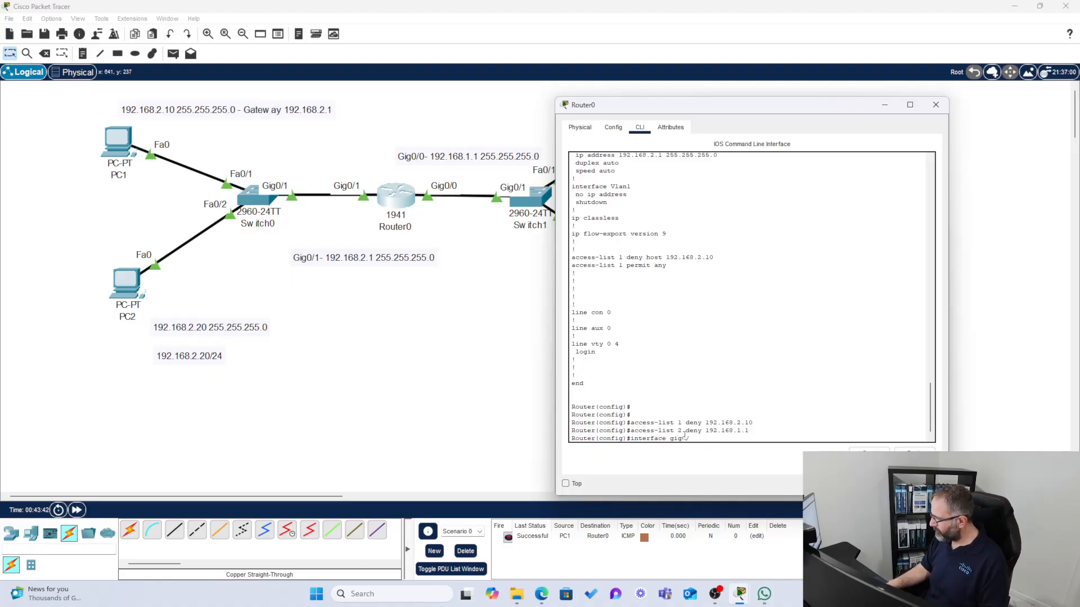
text(0)
key(Return)
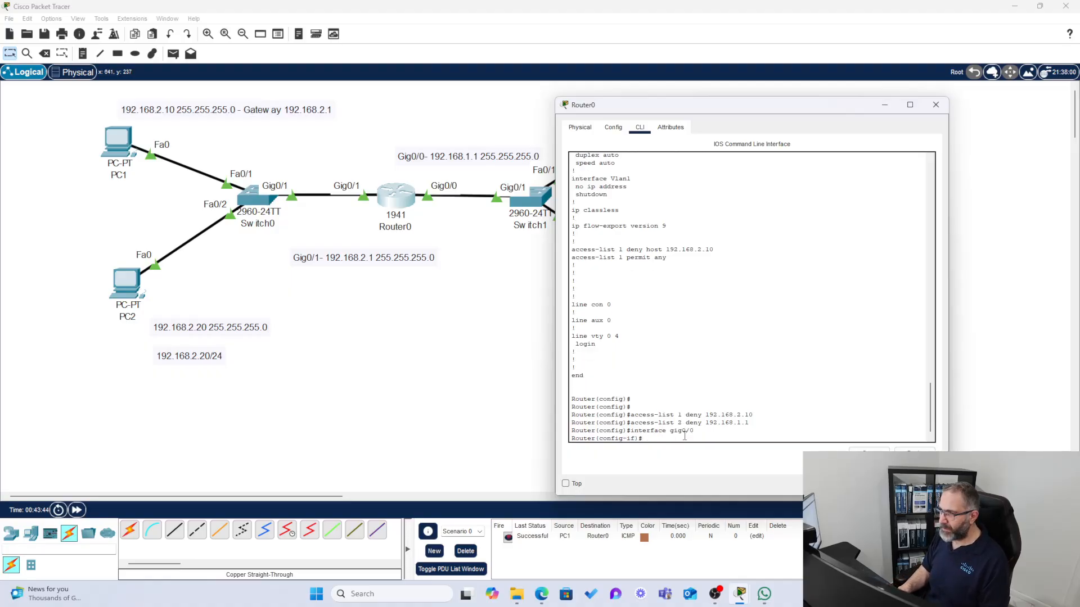
text(ip ac)
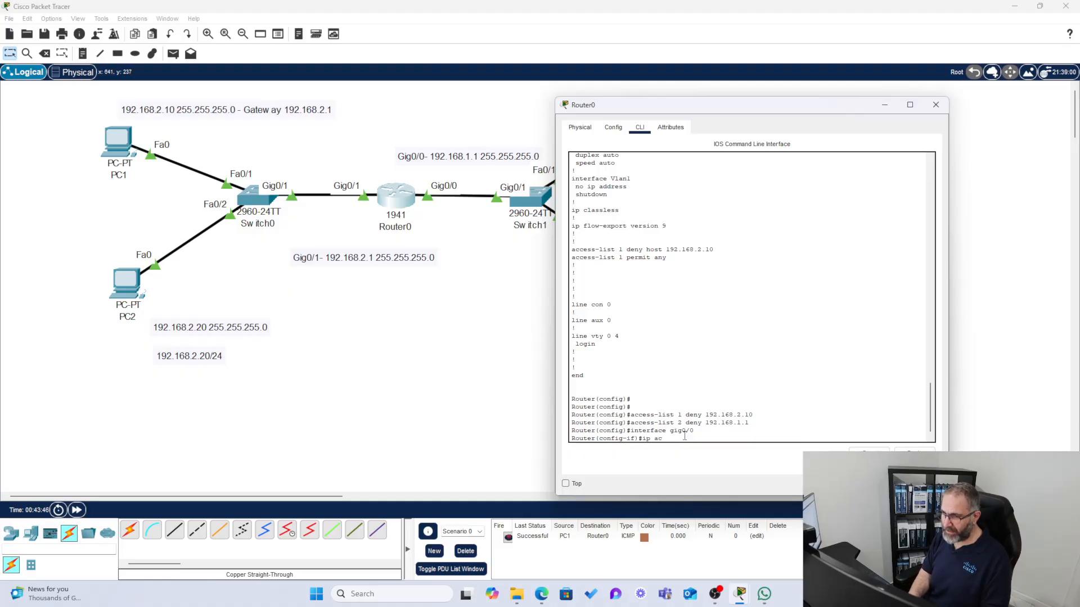
text(cess-group 1)
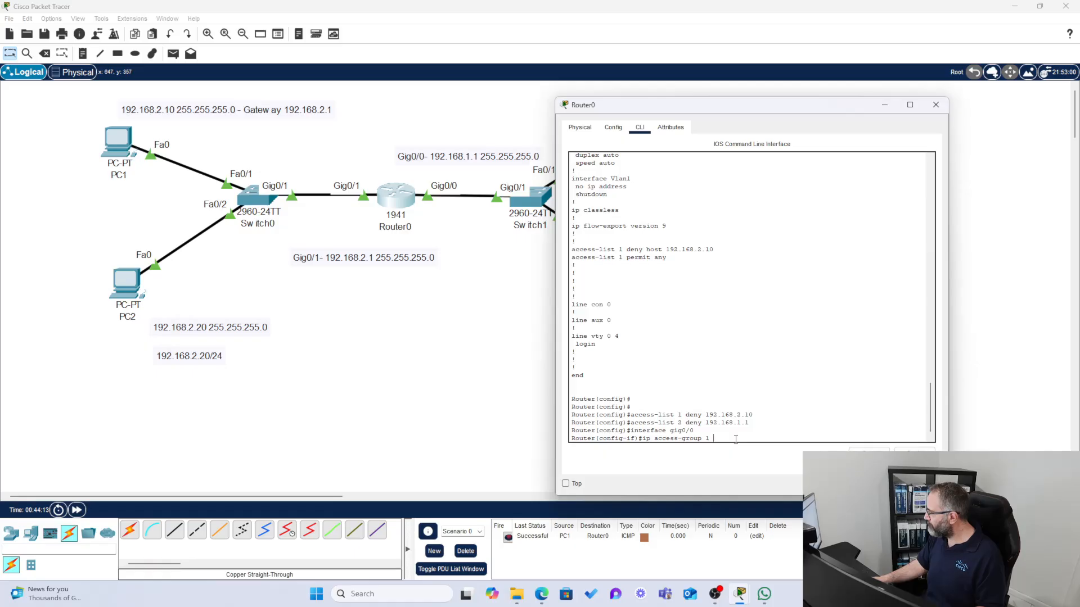
text(in)
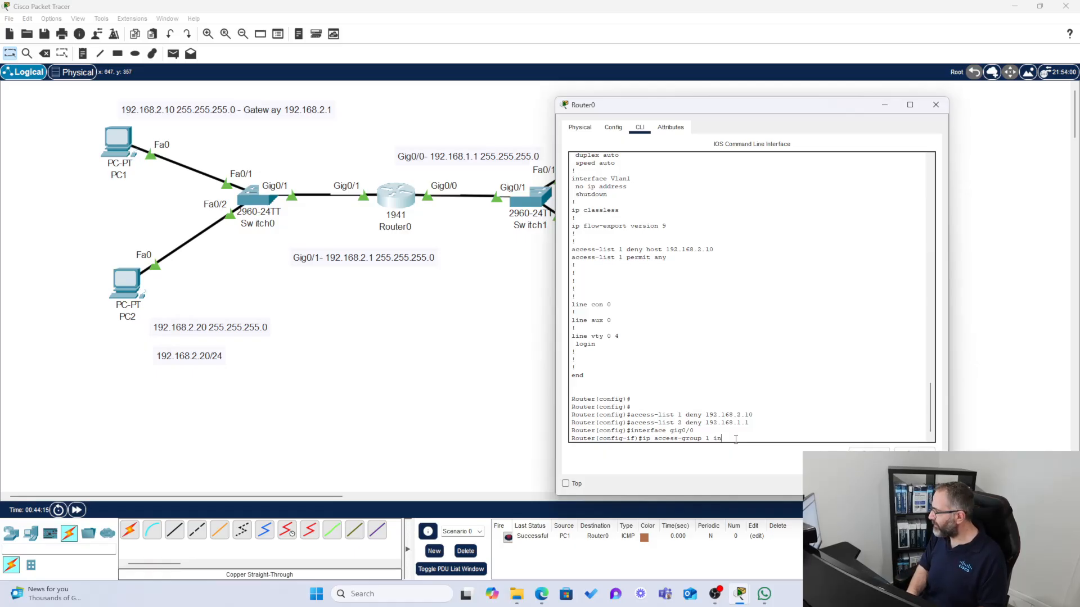
key(Return)
Display Router0's running configuration from interface mode and examine the entries of access lists 1 and 2.
text(do show run)
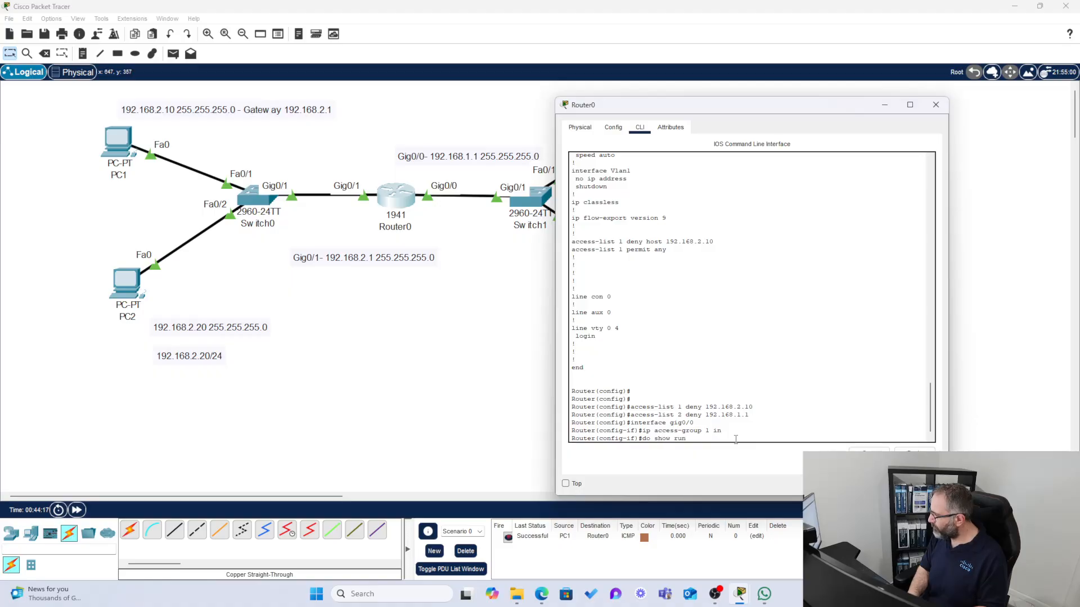
key(Return)
key(space)
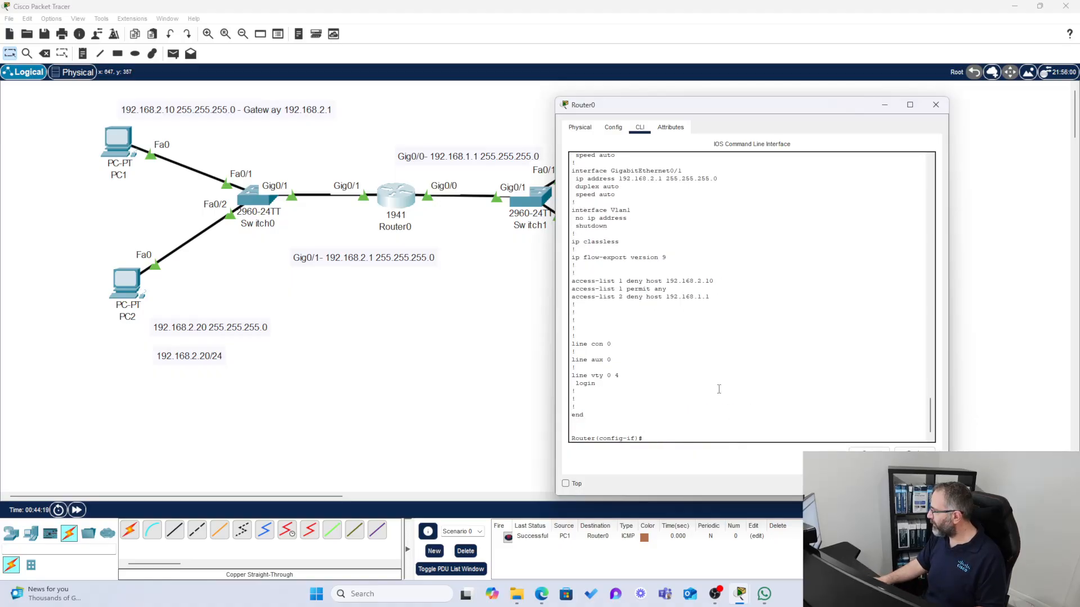
drag(710, 297, 572, 281)
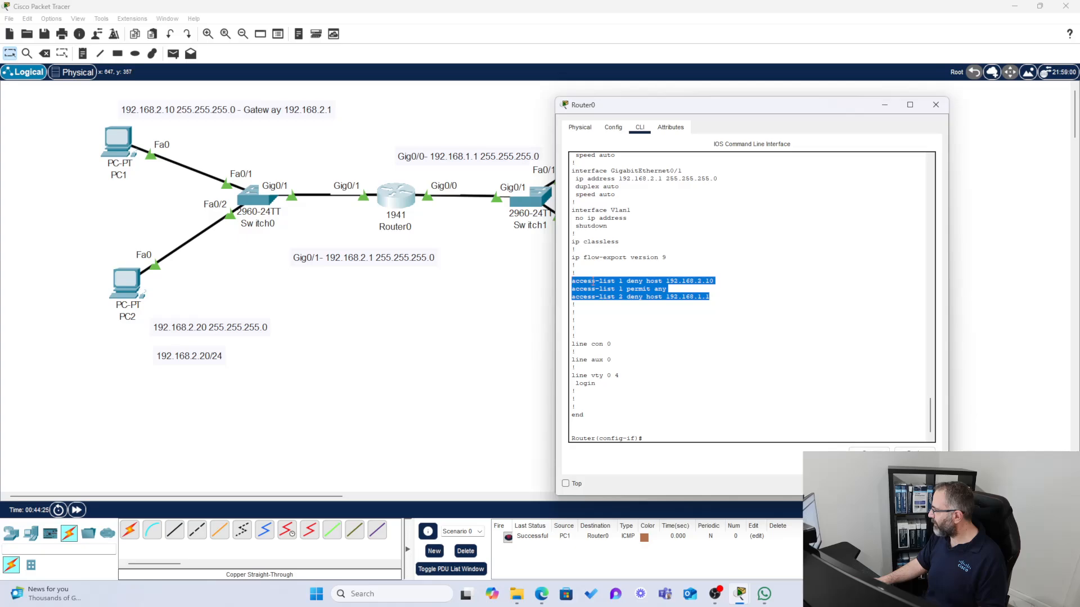
drag(674, 289, 583, 293)
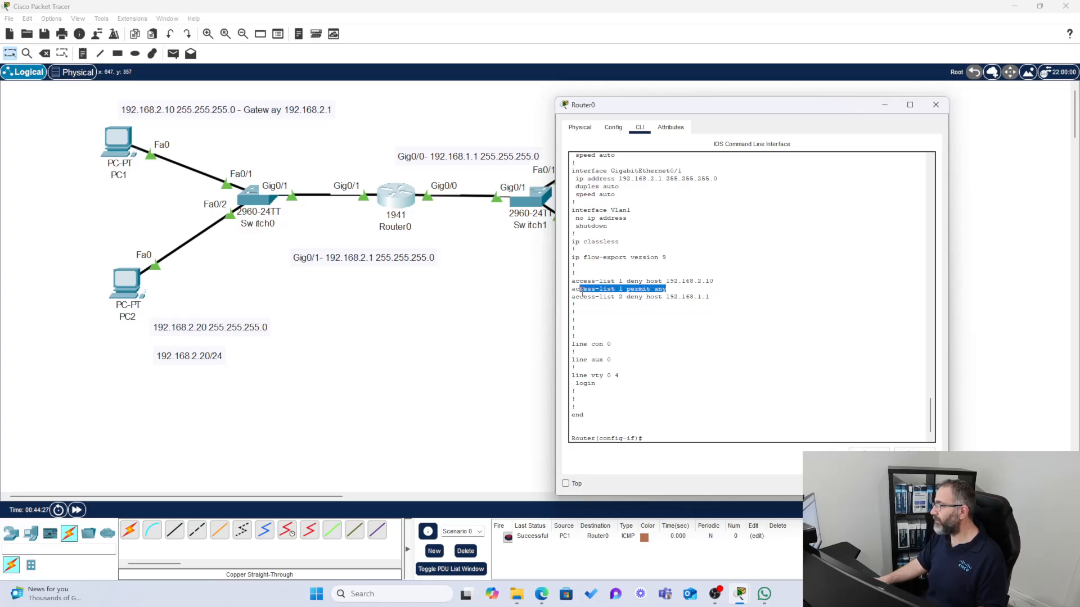
click(678, 296)
drag(711, 298, 593, 303)
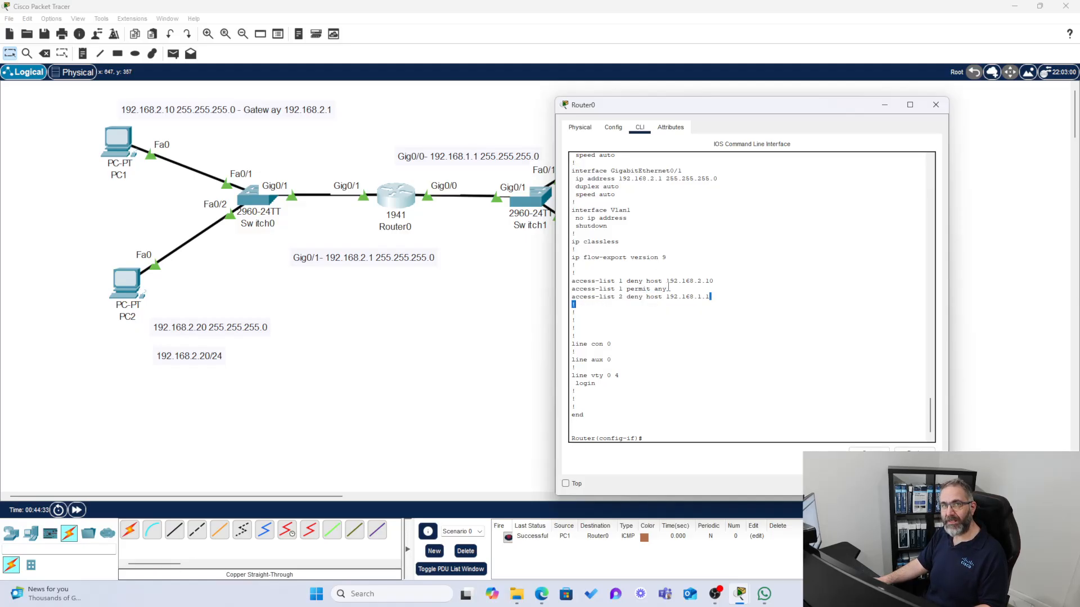
drag(711, 297, 600, 299)
click(712, 297)
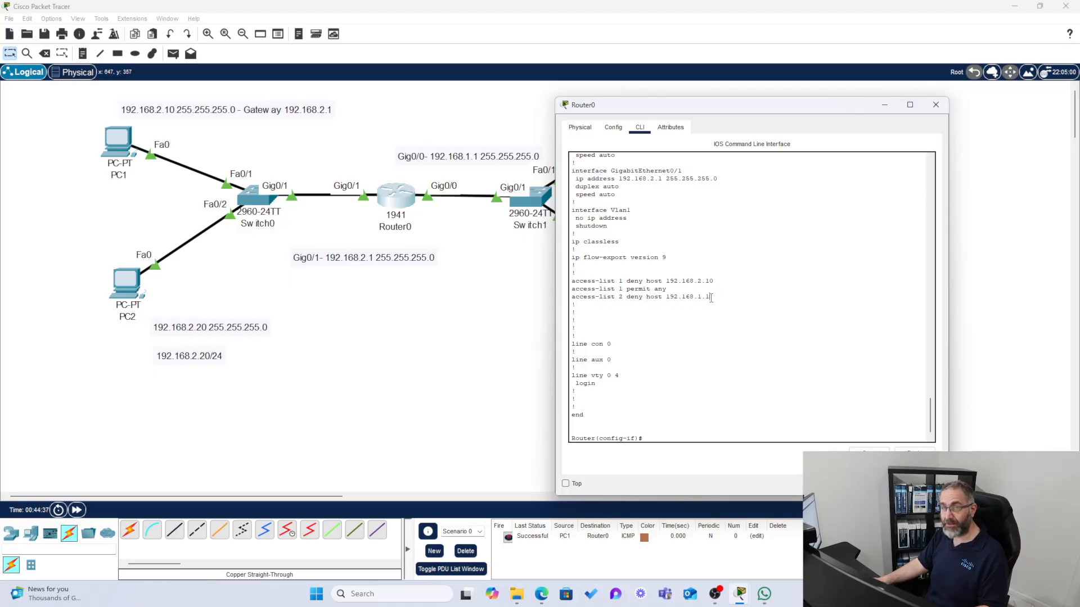
Exit interface configuration and add the entry access-list 2 deny 192.168.1.10.
click(687, 421)
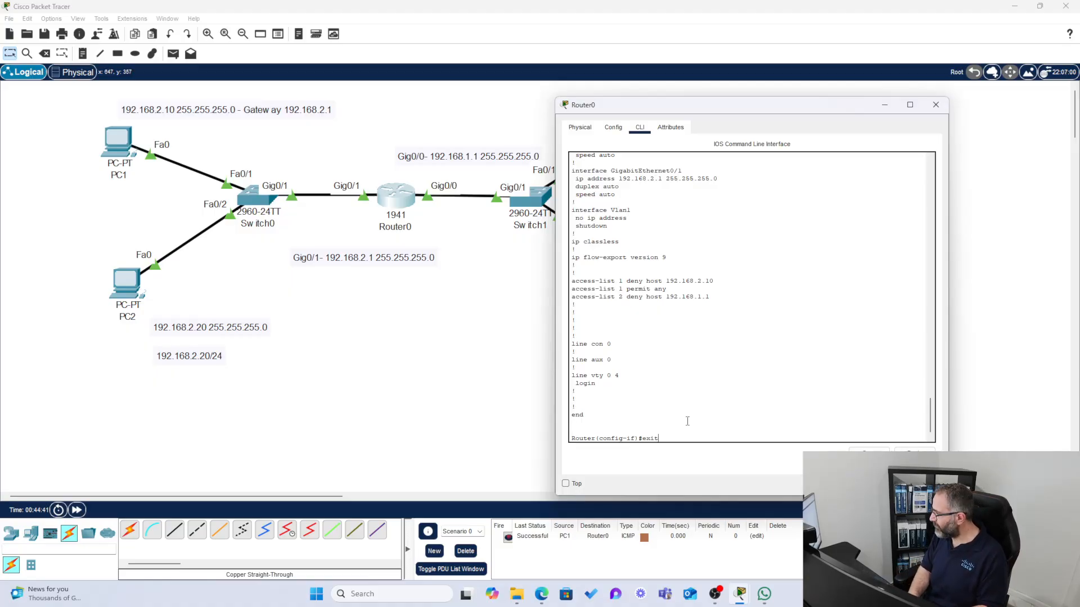
text(exit)
key(Return)
text(do show run)
key(Up)
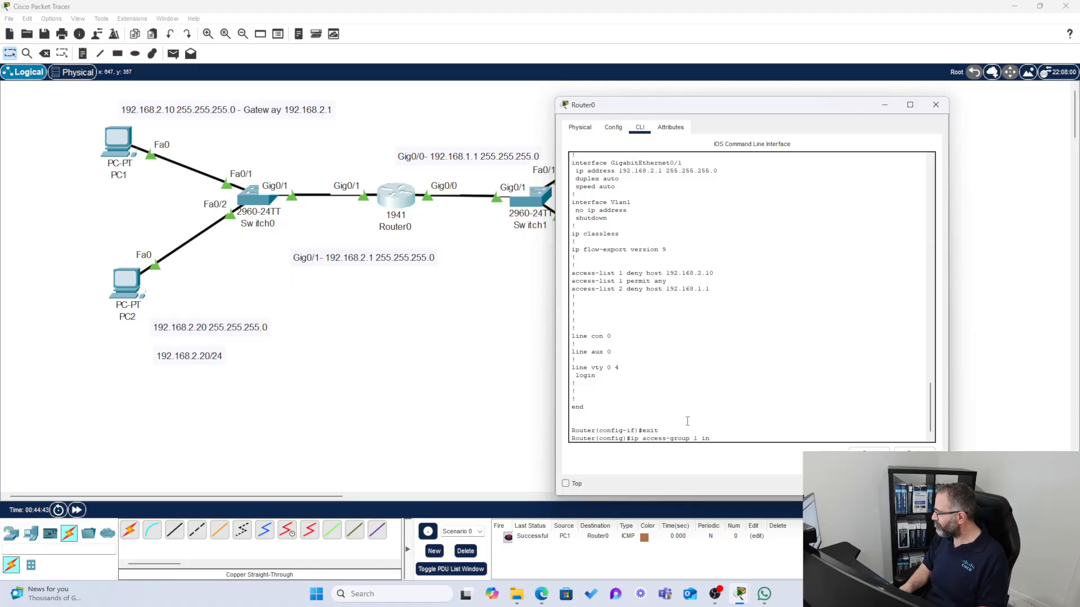
key(Up)
key(Up)
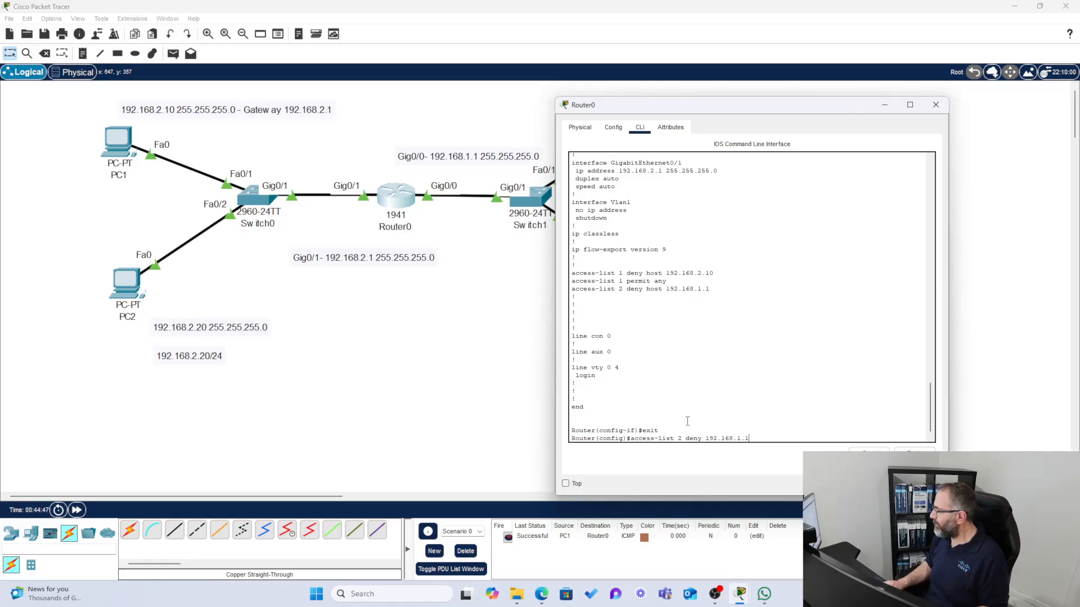
text(0)
key(Return)
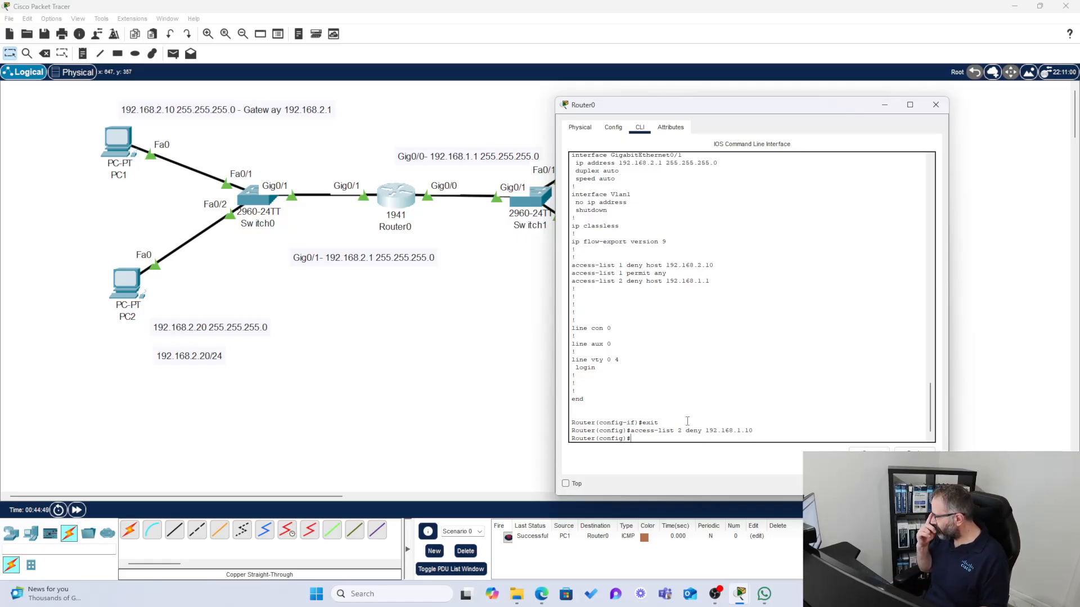
text(exit)
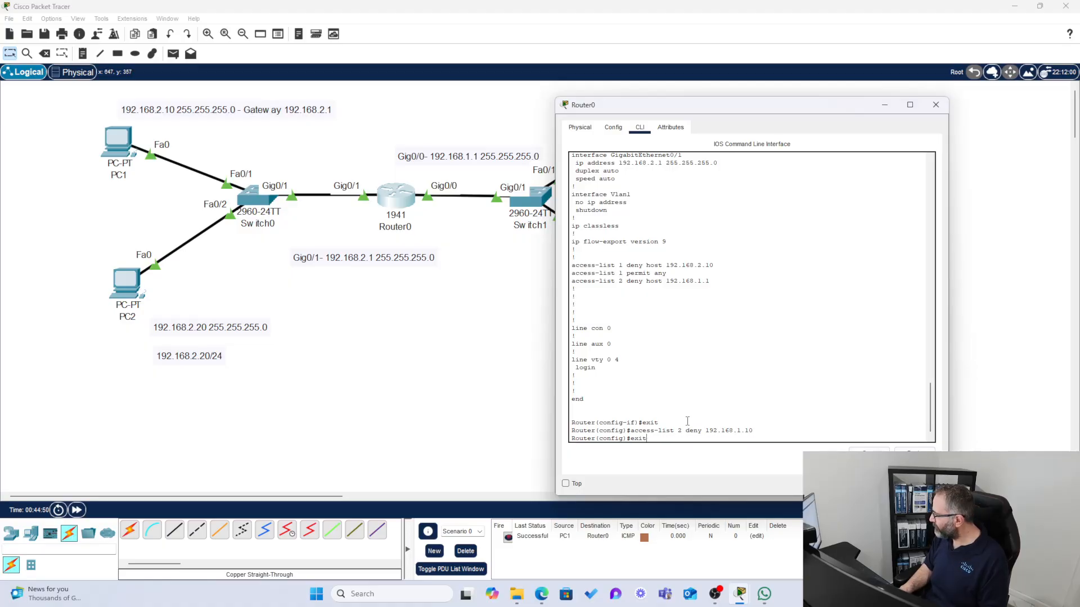
key(BackSpace)
key(BackSpace)
key(BackSpace)
key(BackSpace)
Recall the access-list 1 permit any command, change its list number to 2, and run it.
text(ip access-group 1 in)
key(Up)
key(Up)
key(Up)
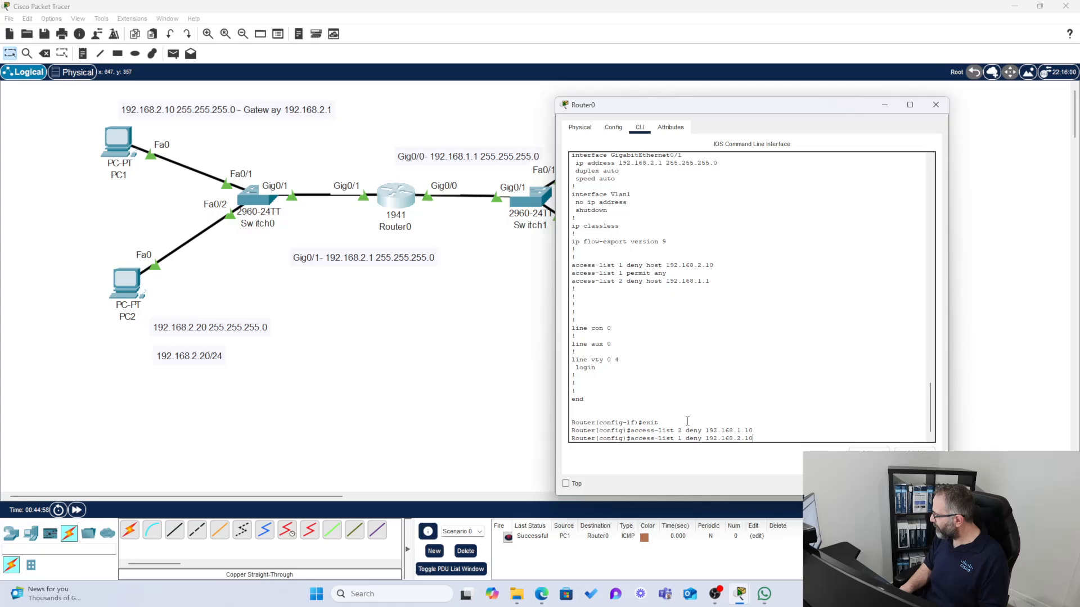
key(Up)
key(Down)
key(Down)
key(Down)
key(Down)
key(Up)
key(Up)
key(Up)
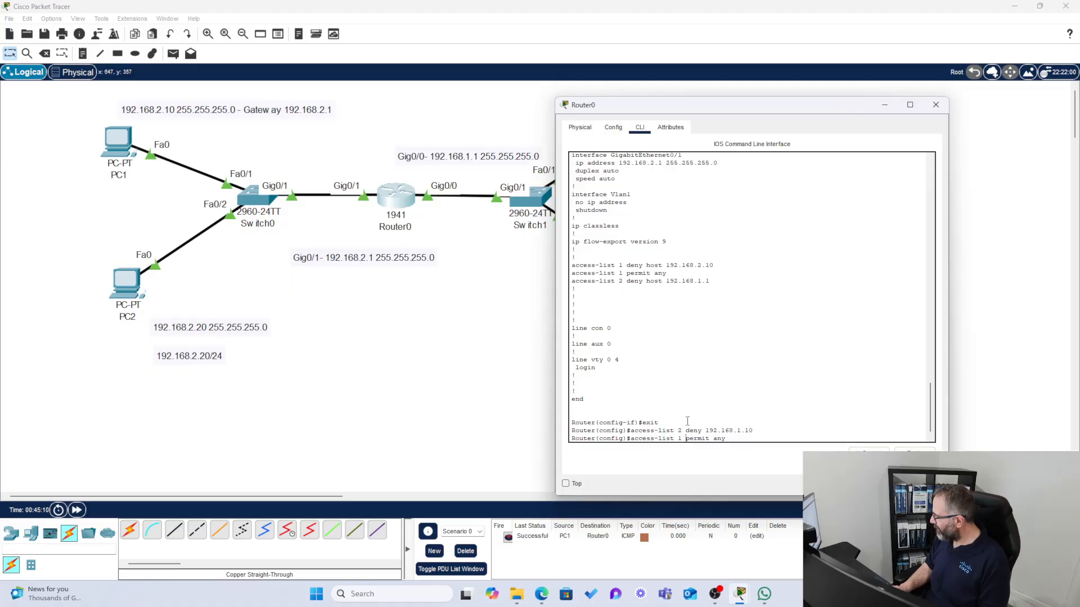
key(BackSpace)
text(2)
key(Return)
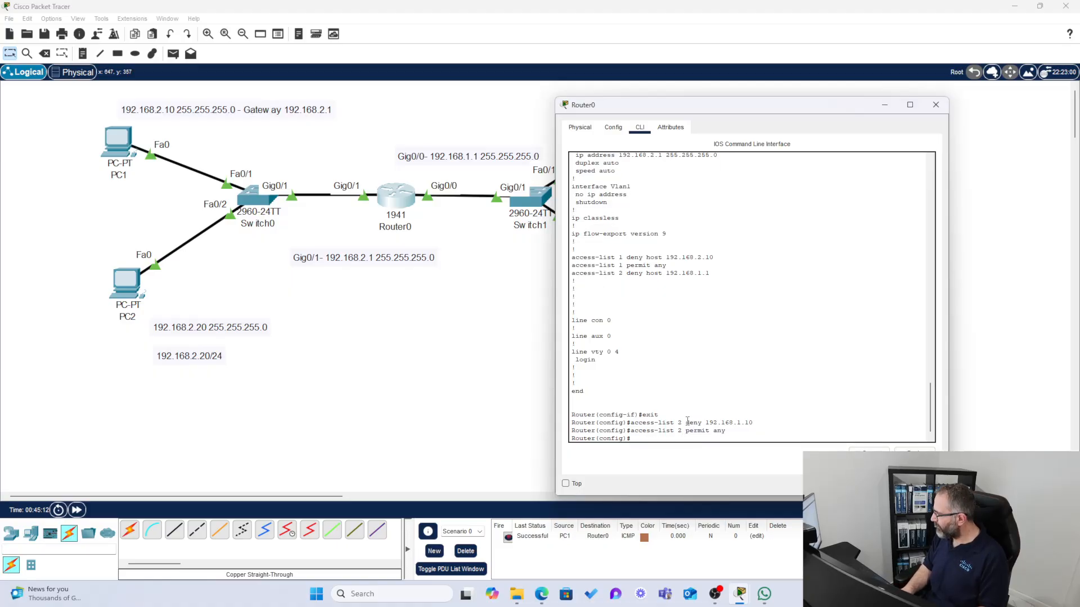
Display the running configuration again and examine the access list 2 entries, especially the deny entry for host 192.168.1.1.
text(do show ip in)
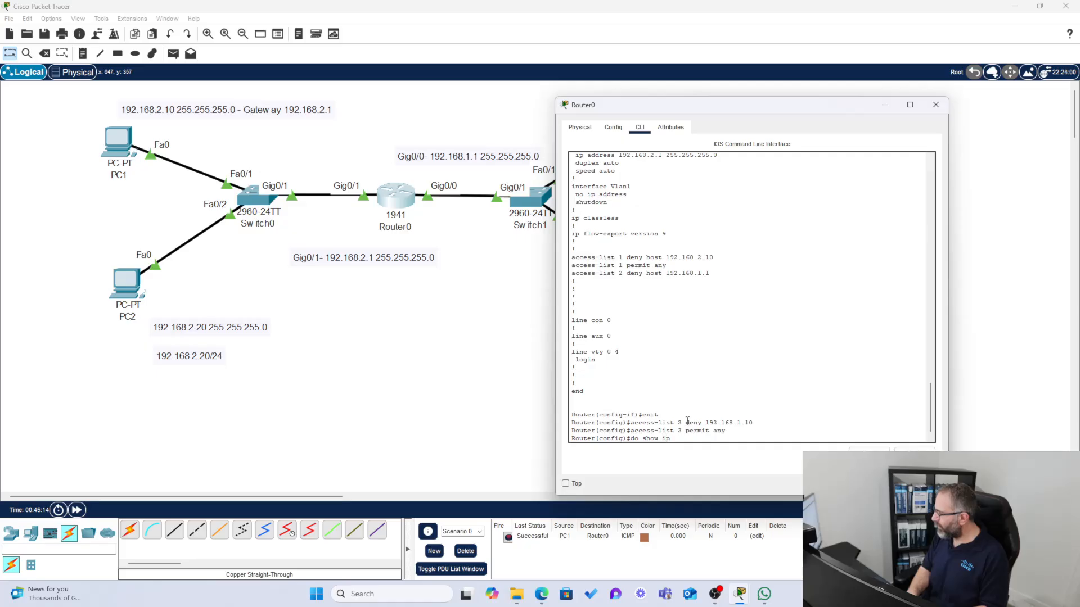
key(BackSpace)
key(BackSpace)
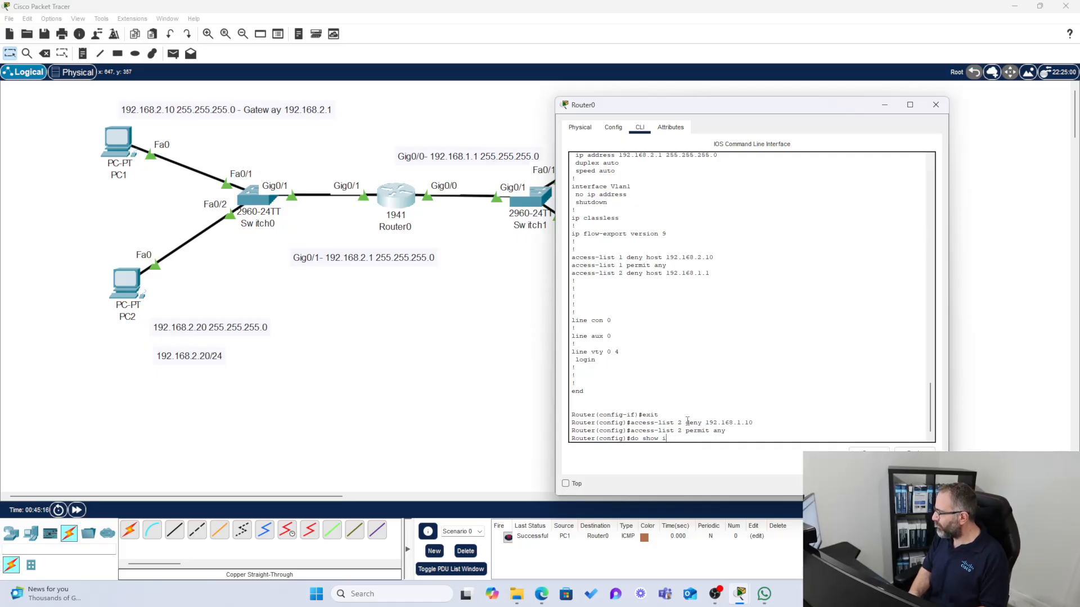
text(run)
key(Return)
key(space)
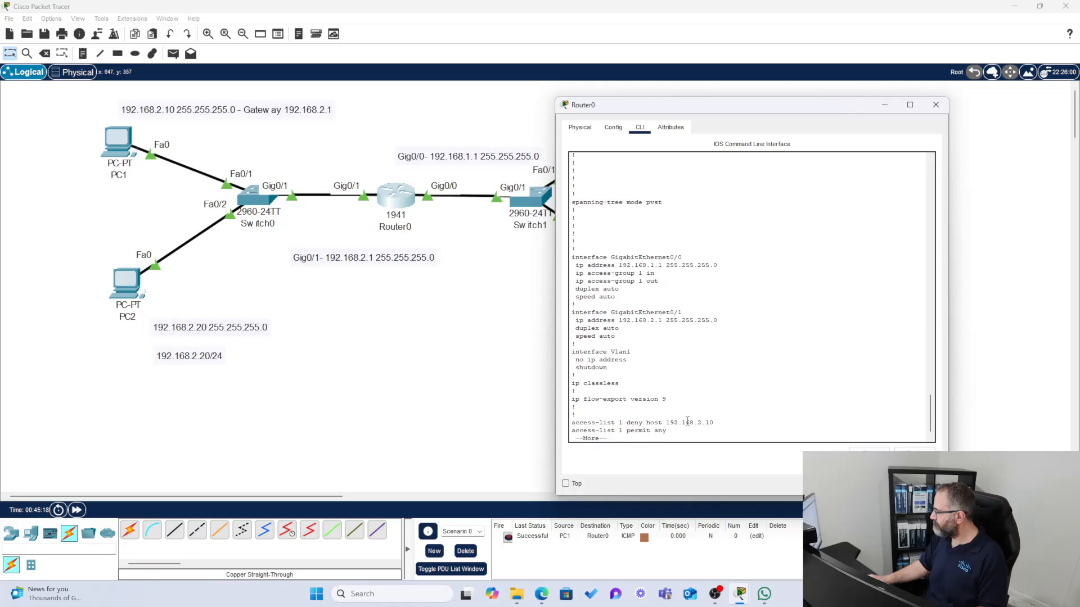
key(space)
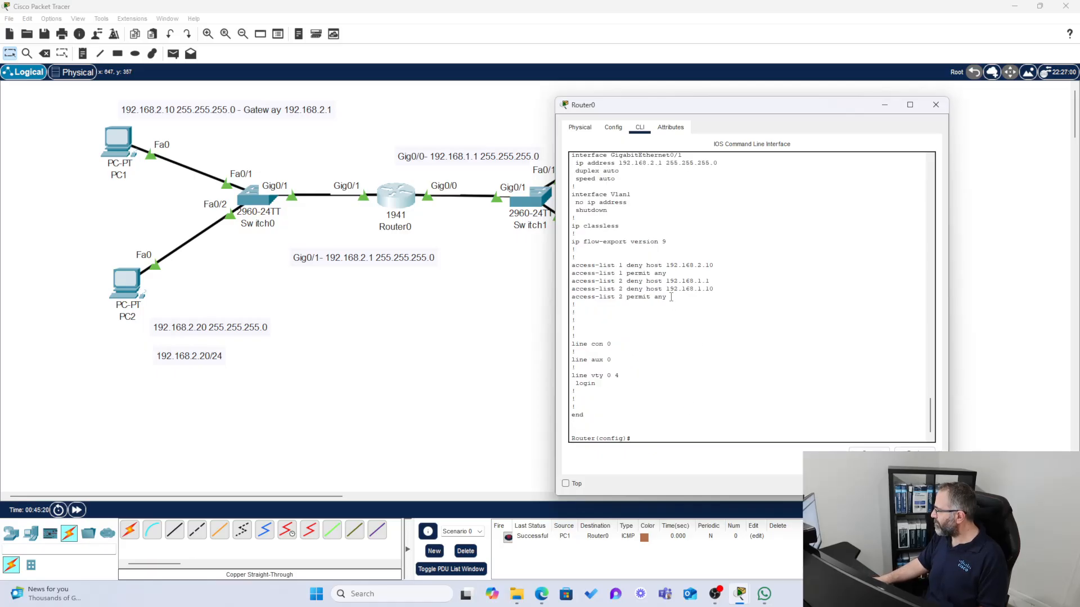
drag(667, 297, 570, 286)
double_click(572, 282)
drag(710, 281, 572, 284)
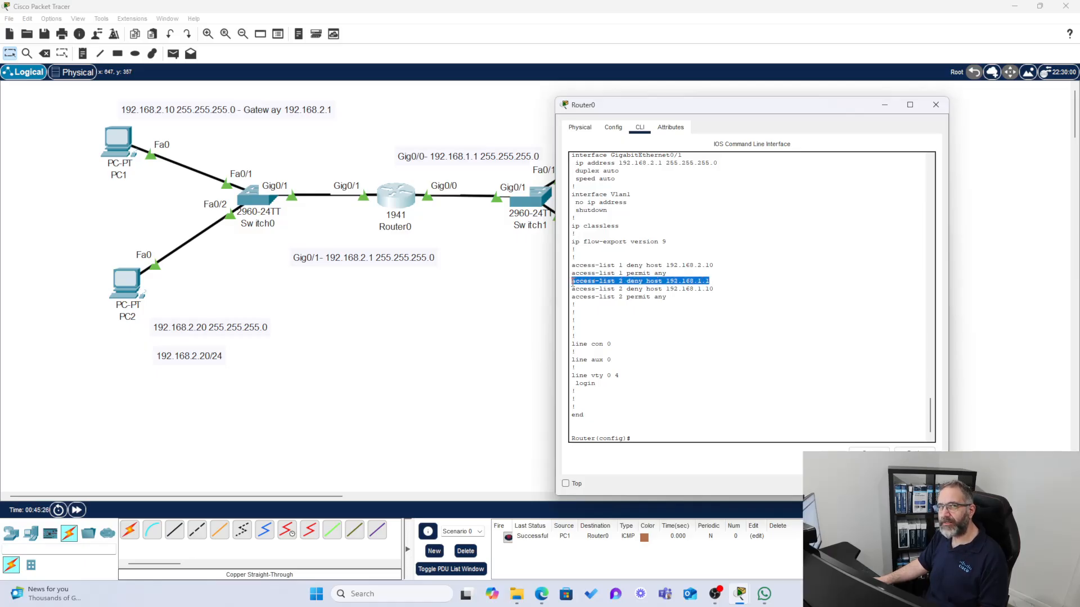
Copy the access-list 2 deny host 192.168.1.1 entry and run it prefixed with no in Router0's global configuration mode.
right_click(602, 282)
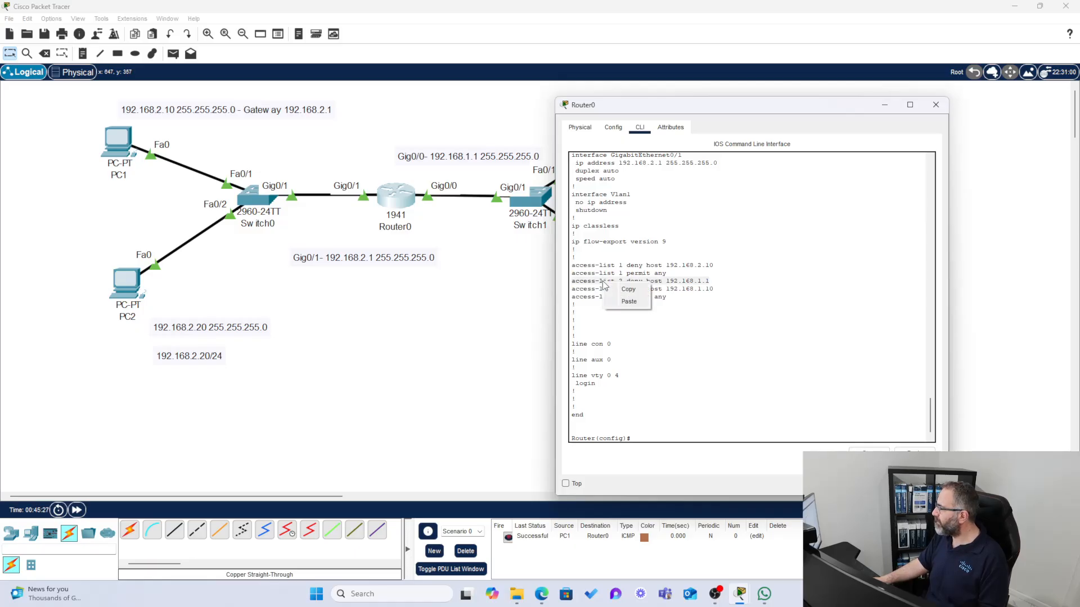
click(630, 290)
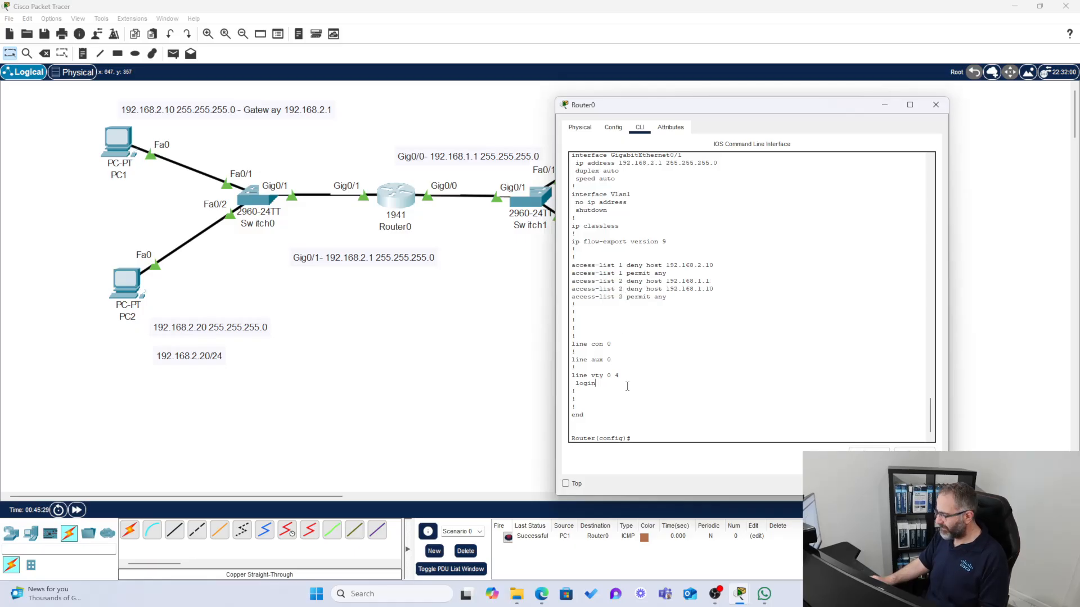
key(Return)
key(Return)
key(Return)
key(Return)
text(nio)
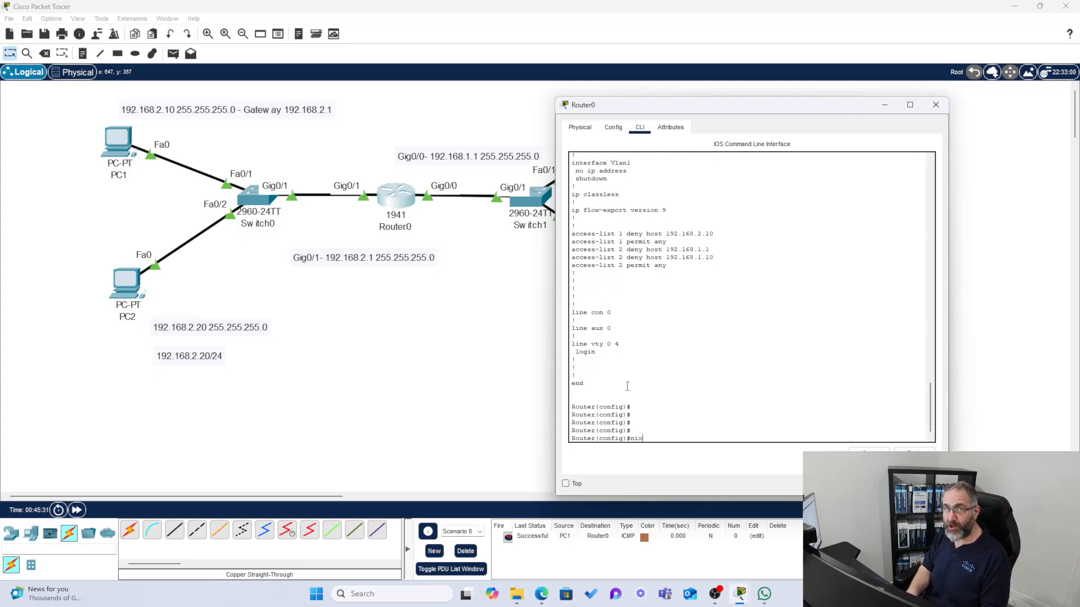
key(BackSpace)
key(BackSpace)
text(o)
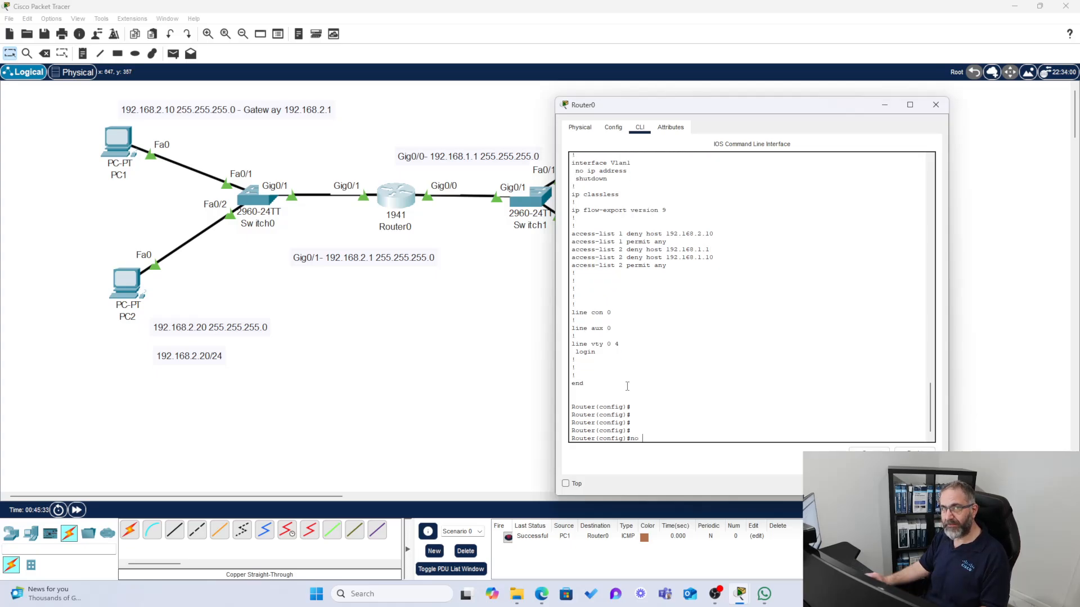
click(907, 450)
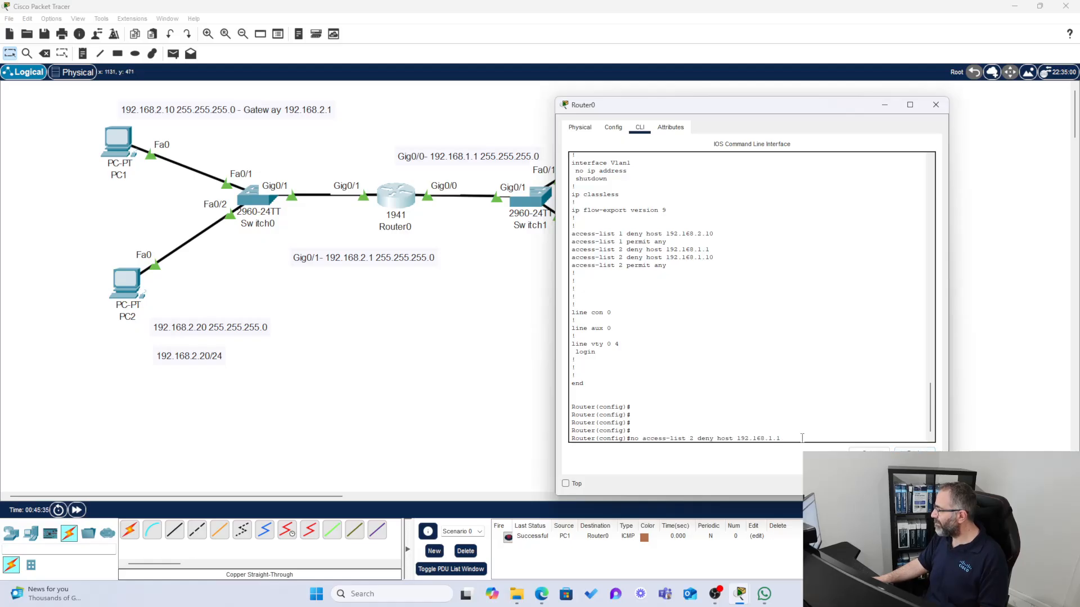
key(Return)
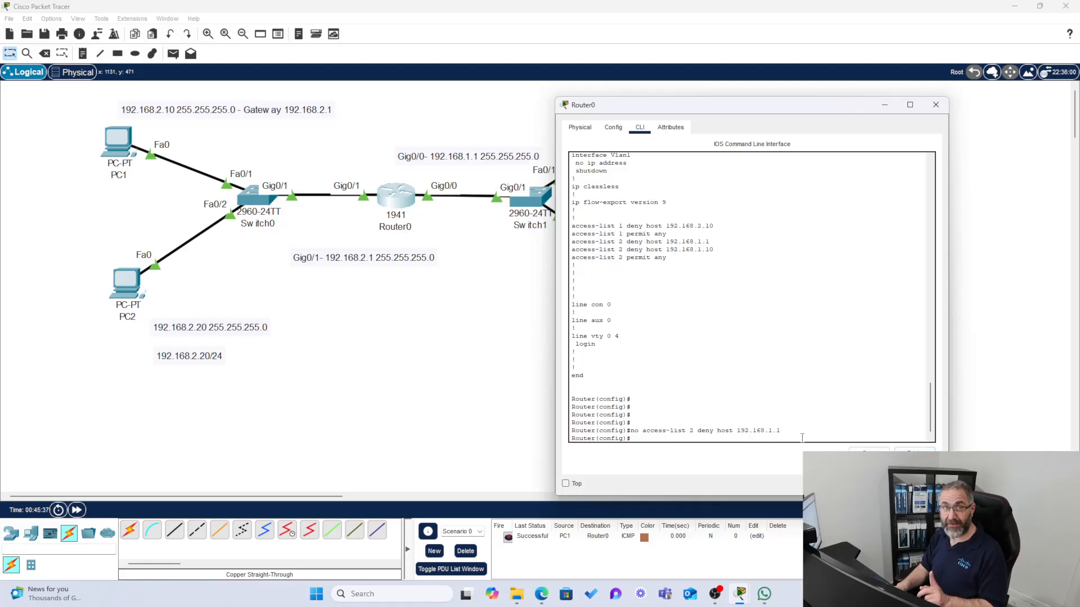
Display Router0's running configuration with do show run and examine the remaining access list entries.
text(do show run)
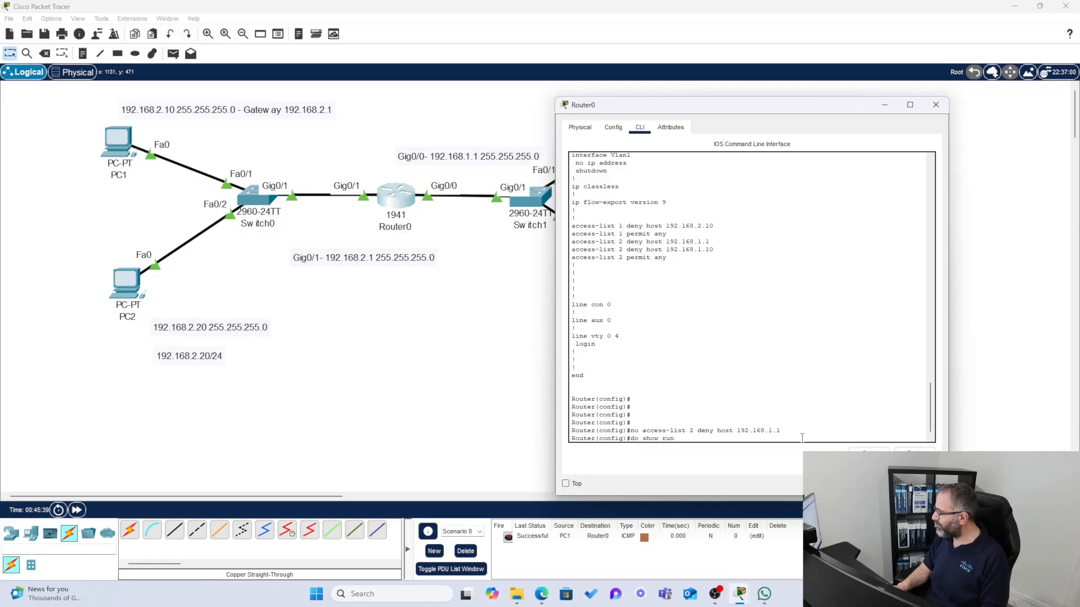
key(Return)
key(space)
key(space)
key(space)
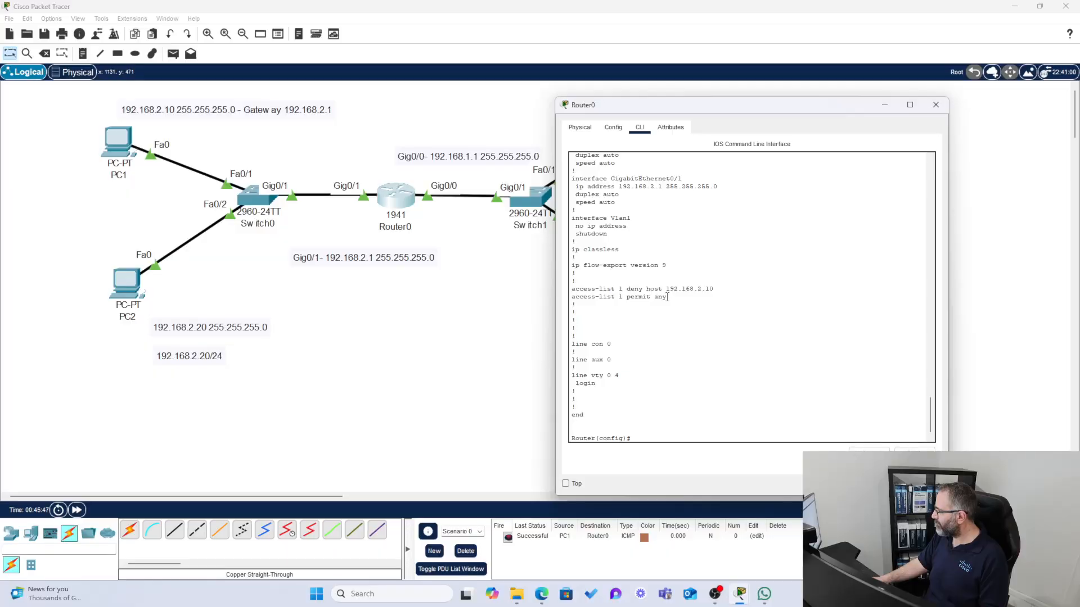
drag(668, 297, 567, 289)
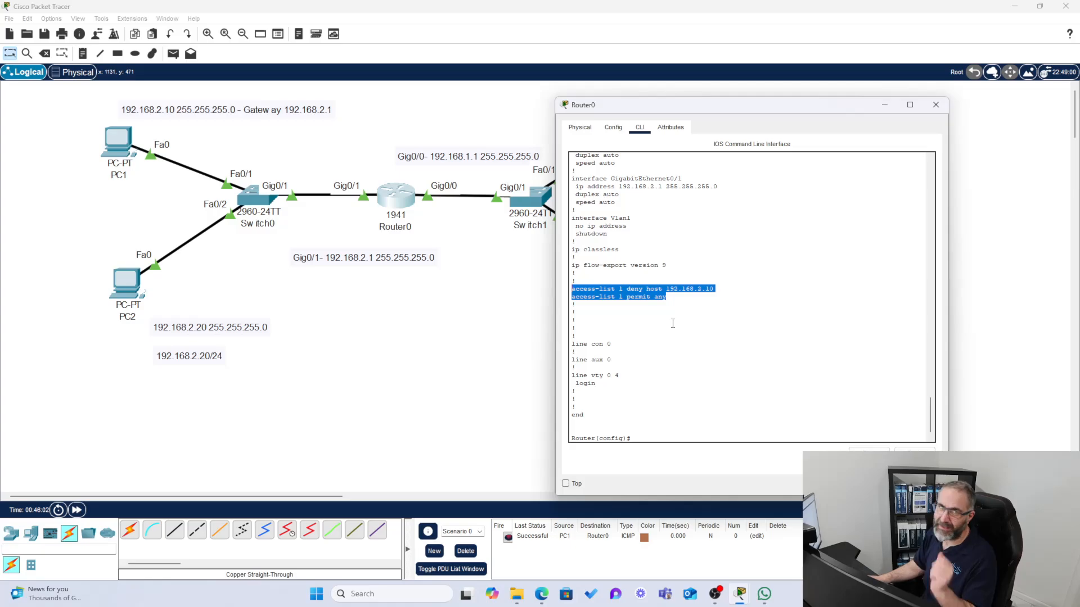
Add the entry access-list 2 deny host 192.168.1.10 on Router0.
drag(735, 107, 671, 87)
click(606, 417)
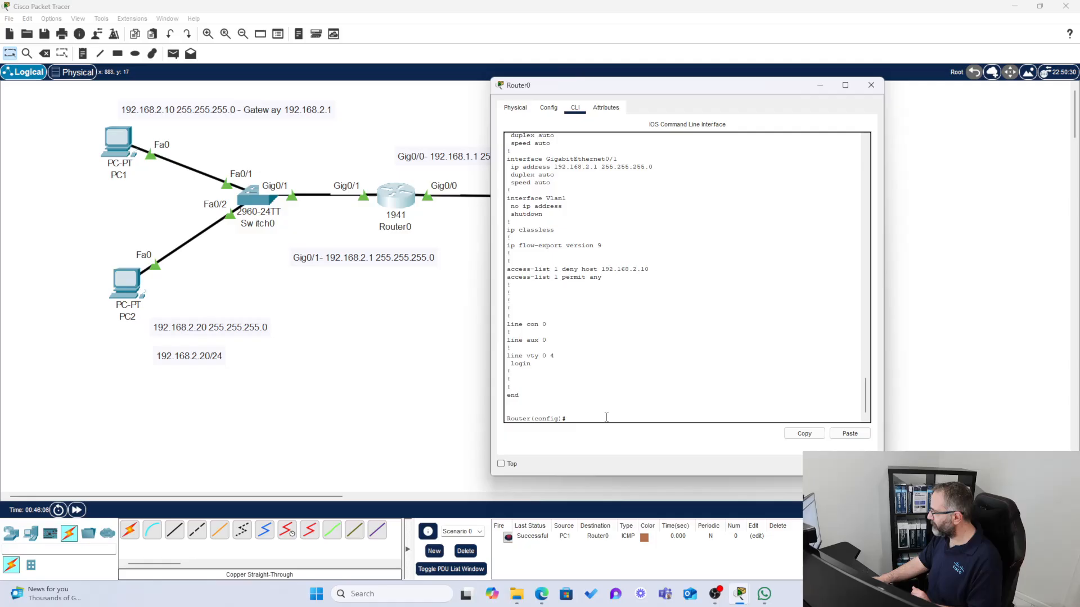
text(acces)
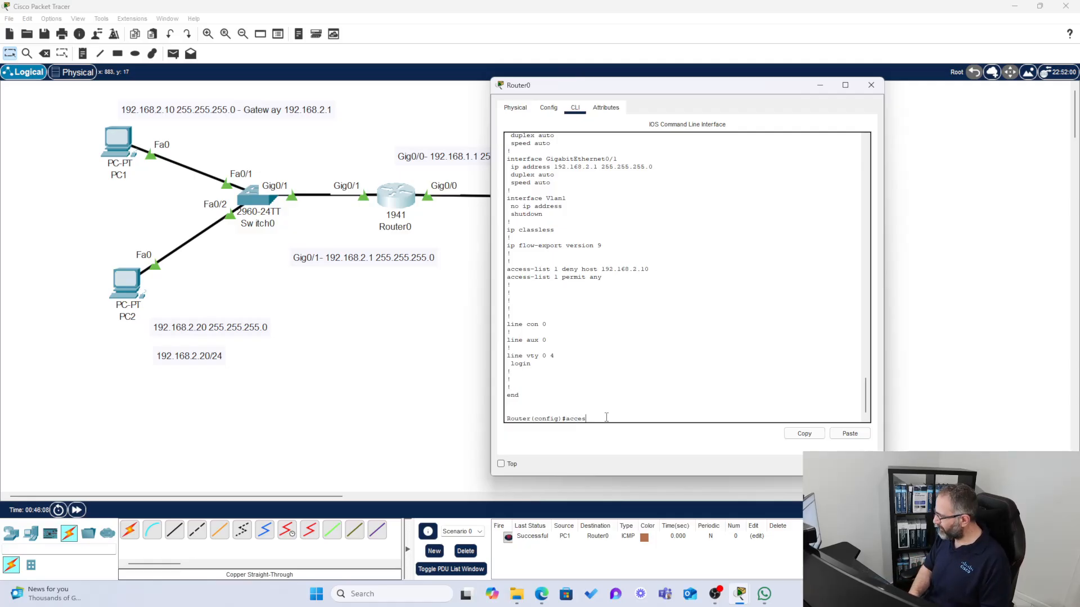
key(Tab)
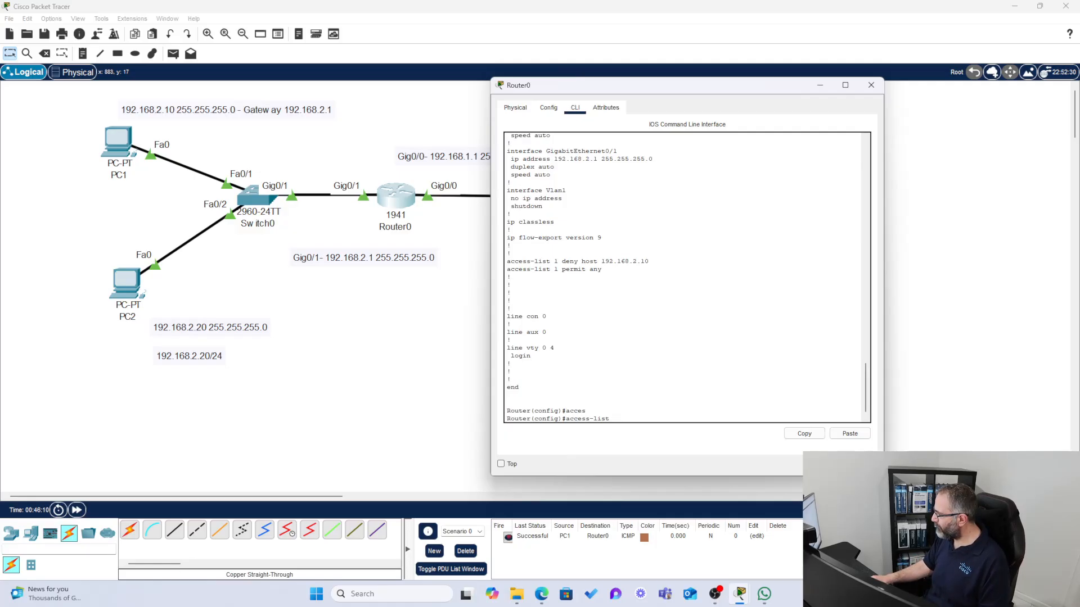
text(2 deny)
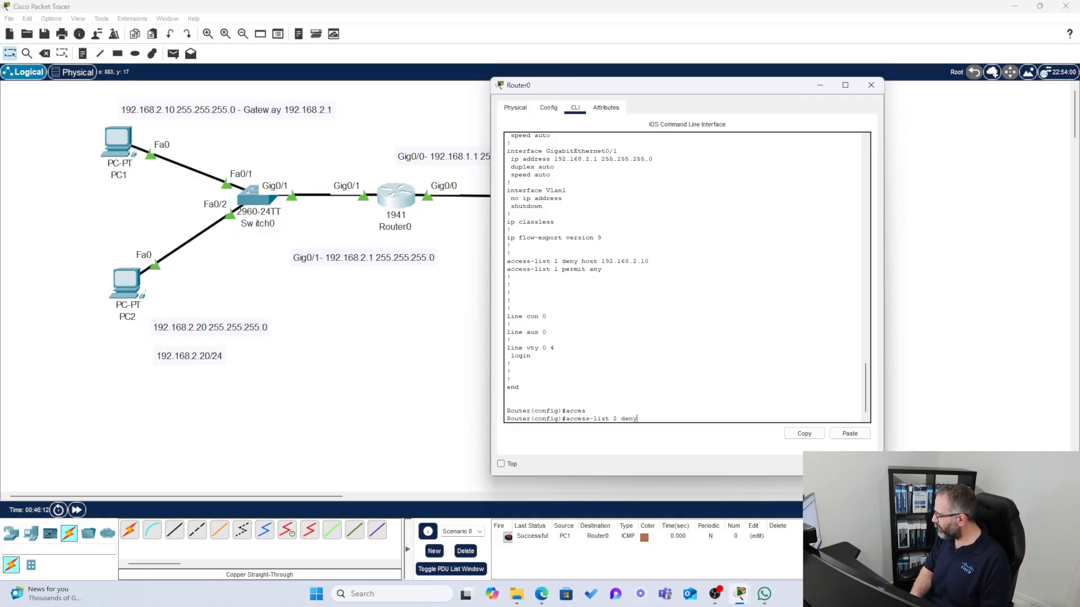
text( host 192.168.1.10)
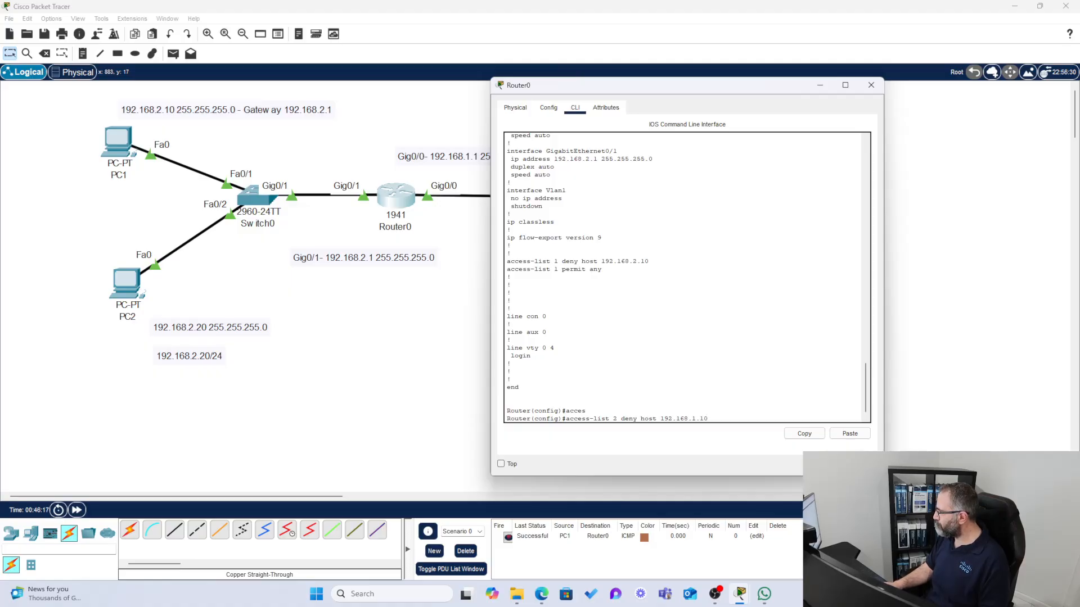
key(Return)
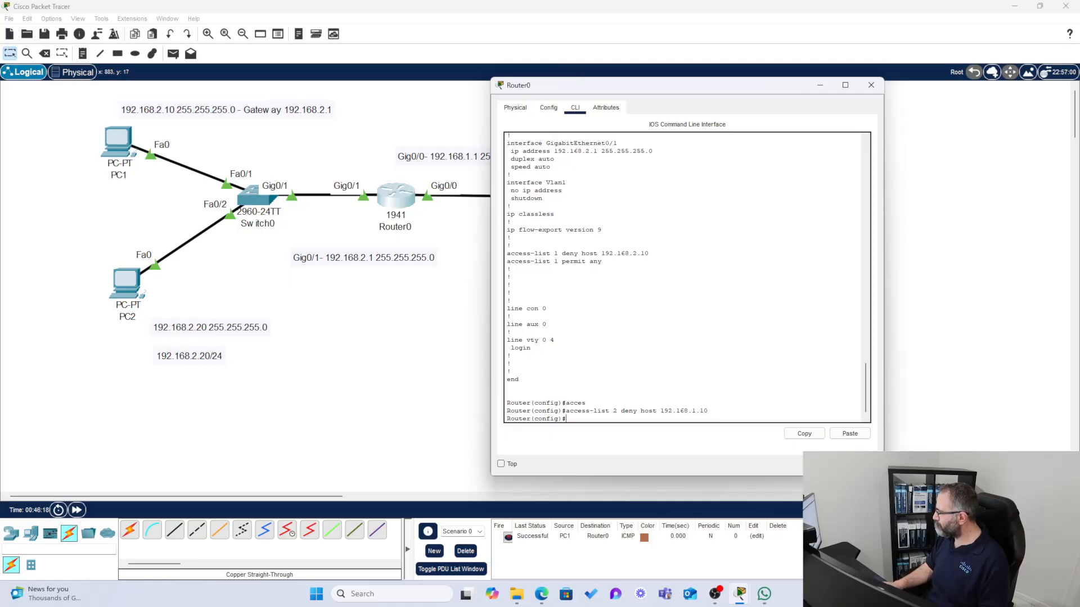
Add the entry access-list 2 permit any on Router0.
text(access-list)
key(Tab)
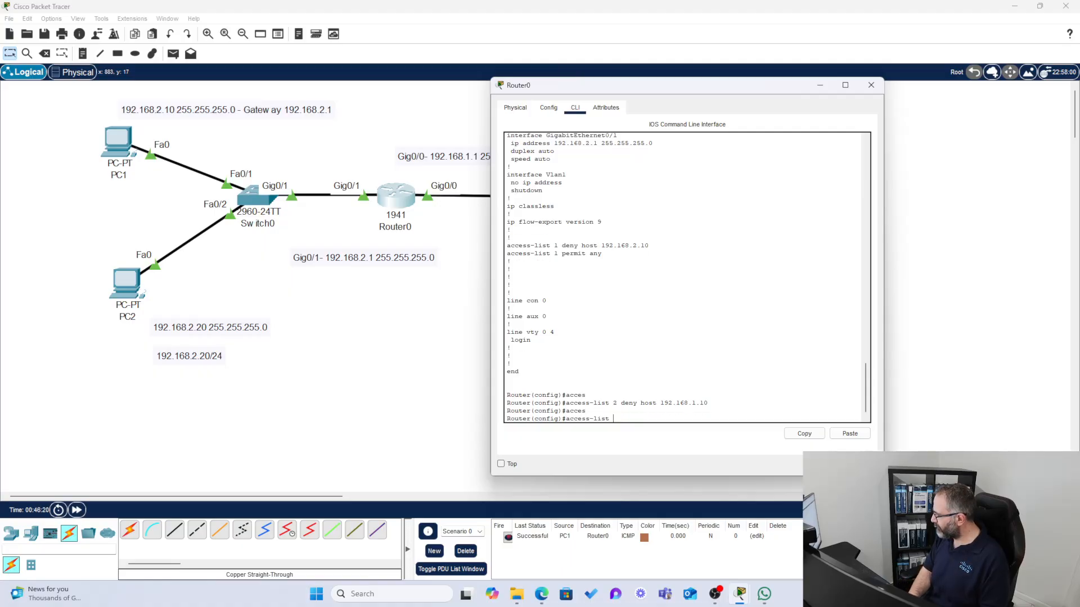
text(2 )
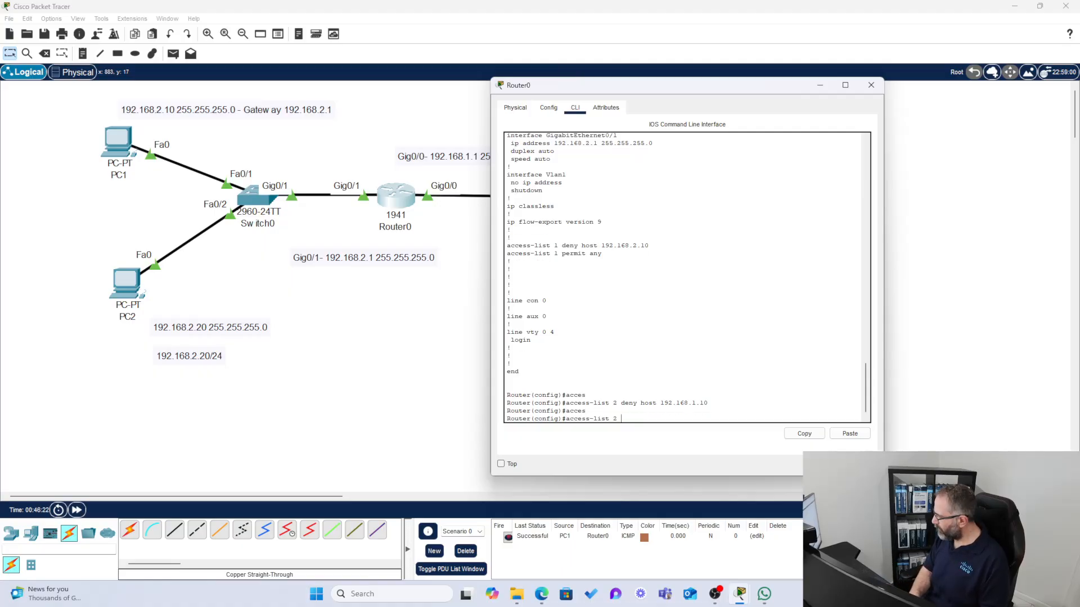
text(permit any)
key(Return)
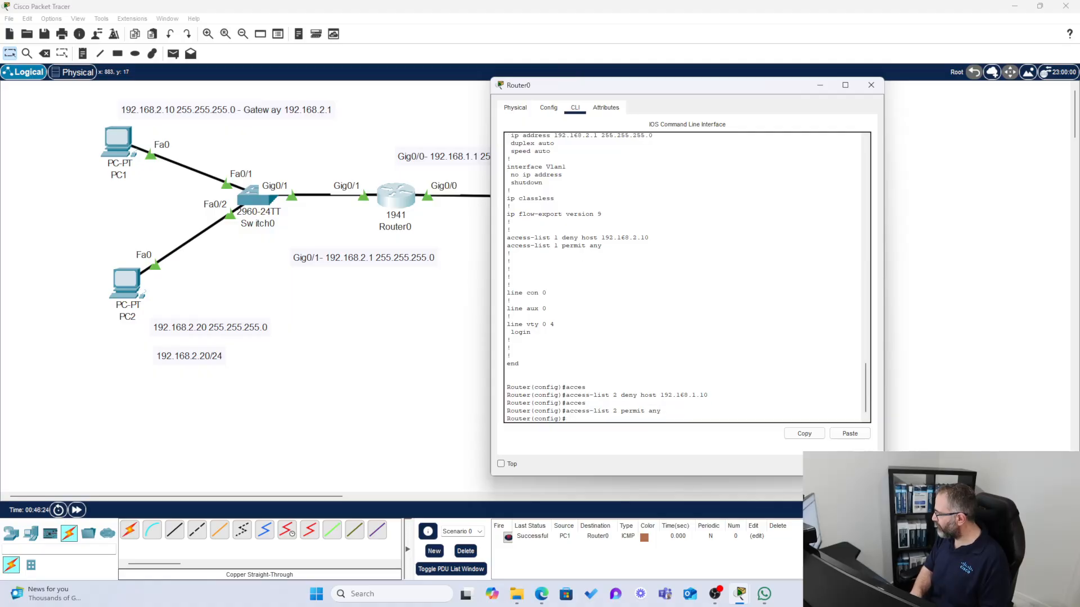
Display the running configuration again, examine the two rebuilt access list 2 entries, and close Router0's window.
text(do show run)
key(Return)
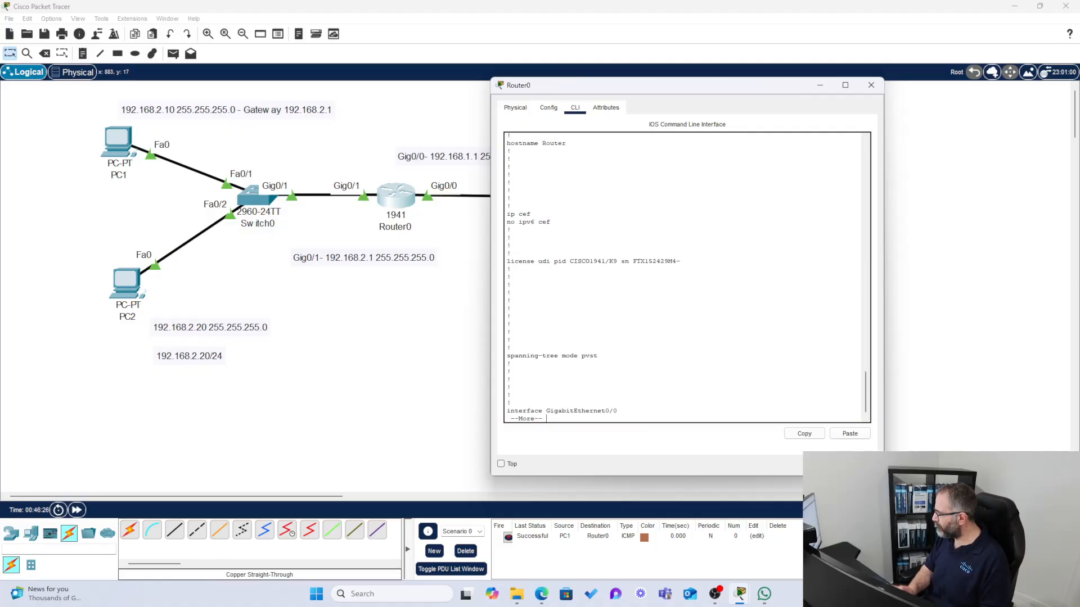
key(space)
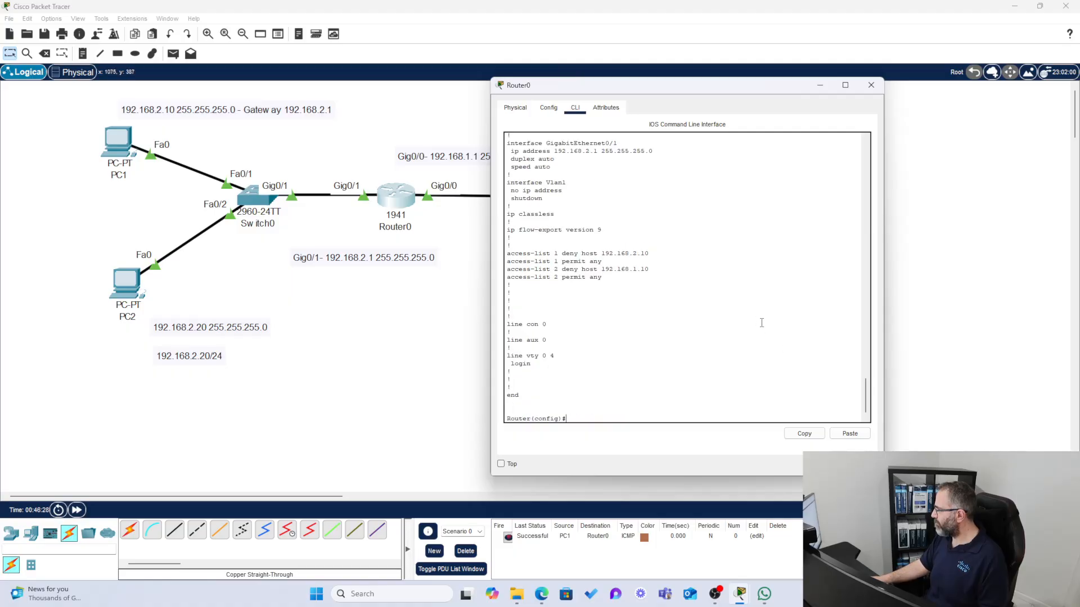
drag(606, 277, 502, 269)
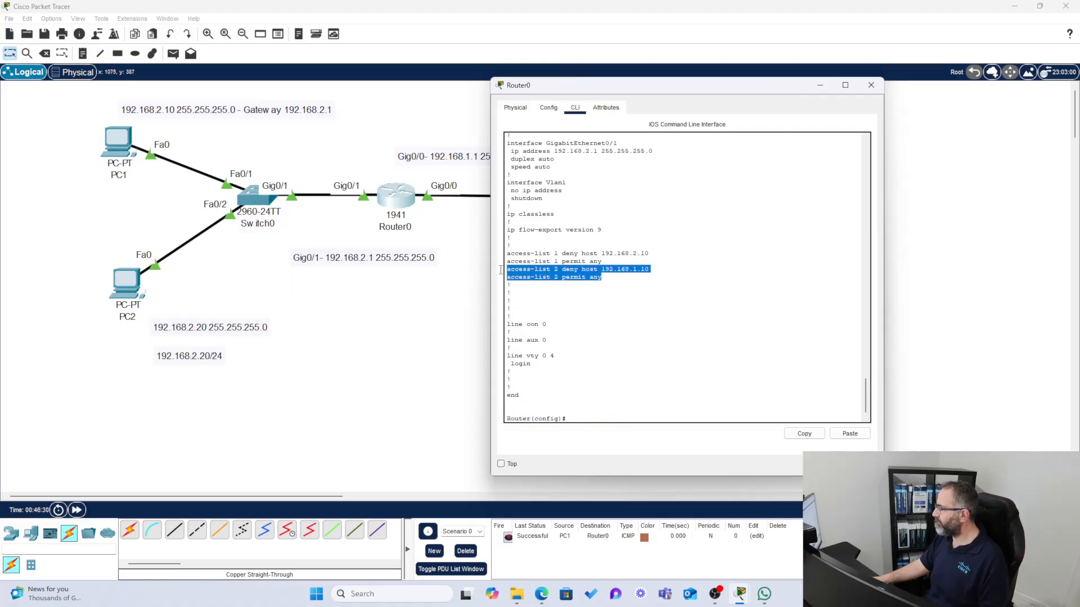
click(871, 85)
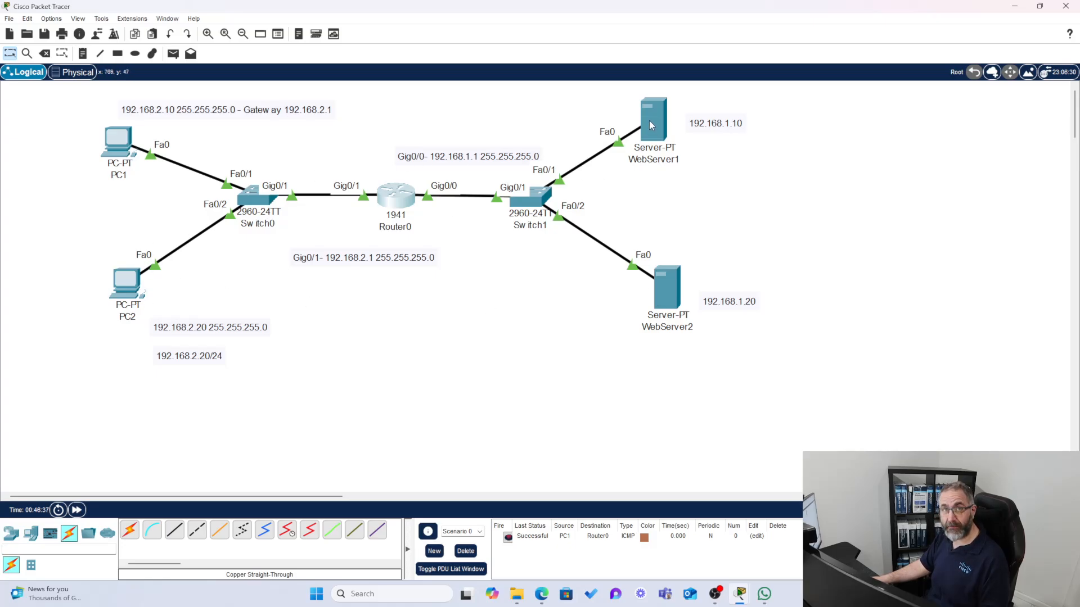
Send a simple PDU from PC2 to WebServer1 and another from PC2 to WebServer2.
click(173, 54)
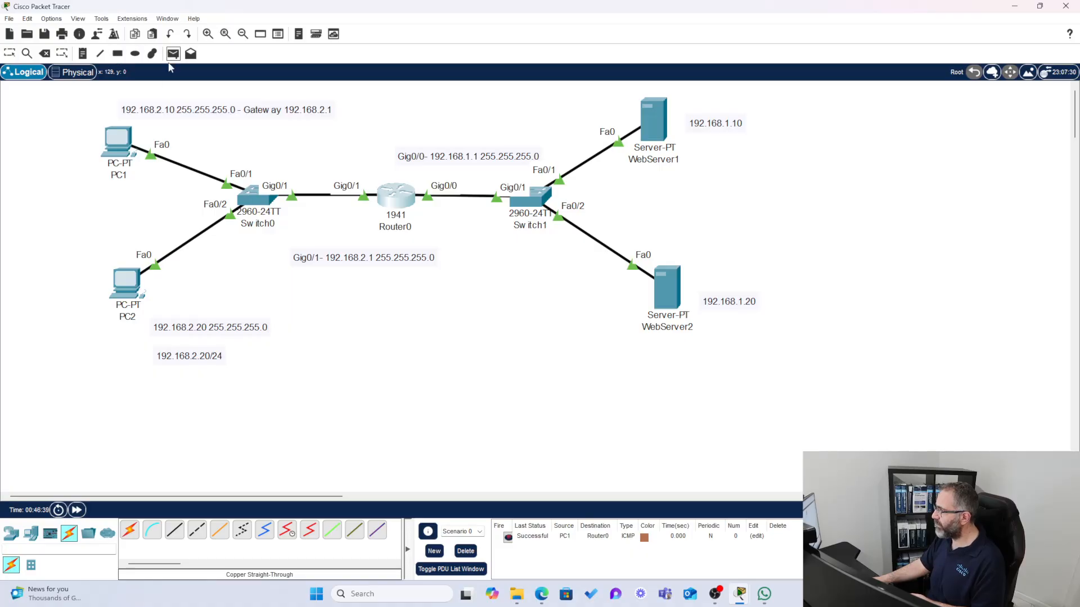
click(139, 281)
click(655, 129)
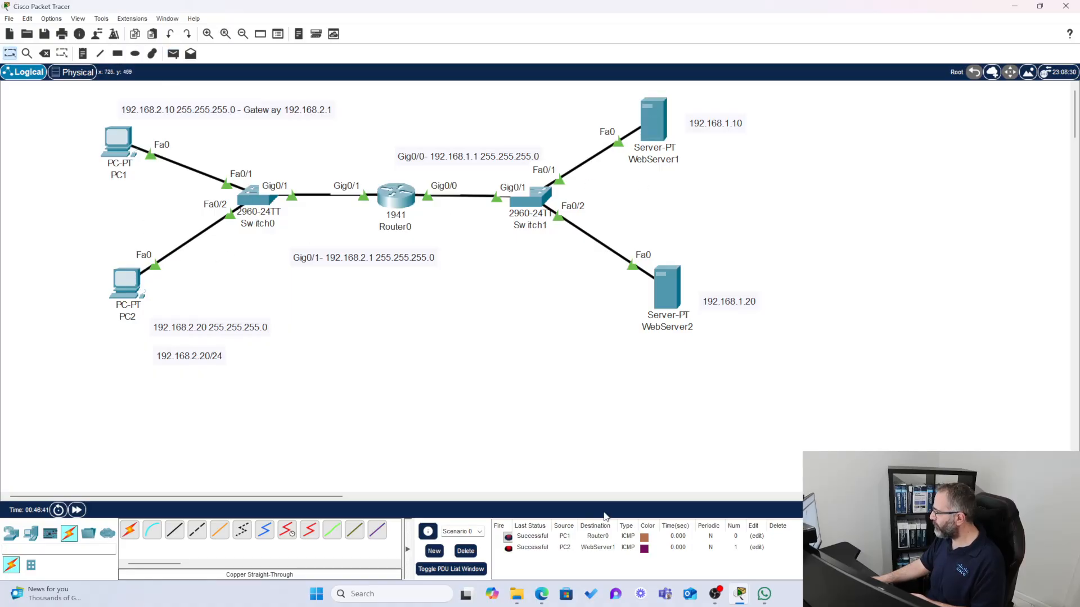
click(173, 54)
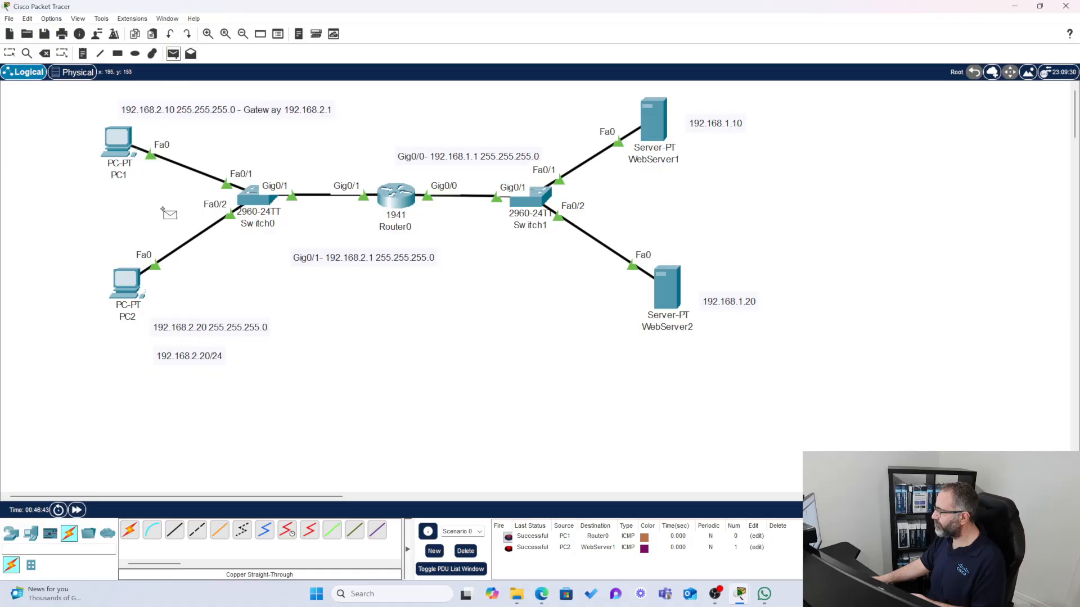
click(137, 289)
click(670, 290)
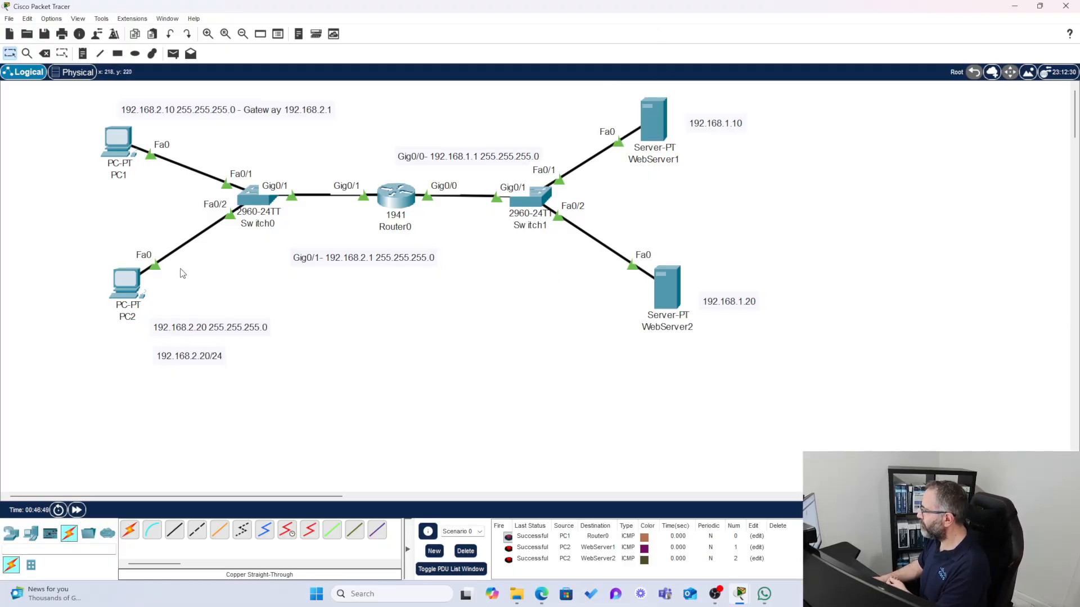
Reopen Router0's command line and examine the access list 2 deny entry and the access groups on the Gigabit interface.
click(404, 202)
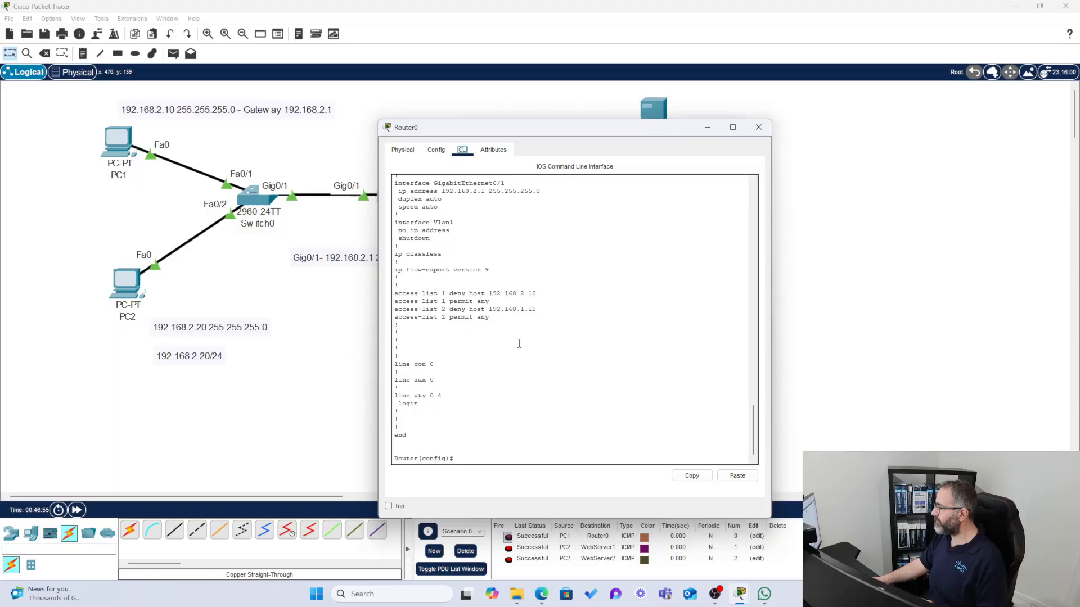
drag(537, 308, 389, 310)
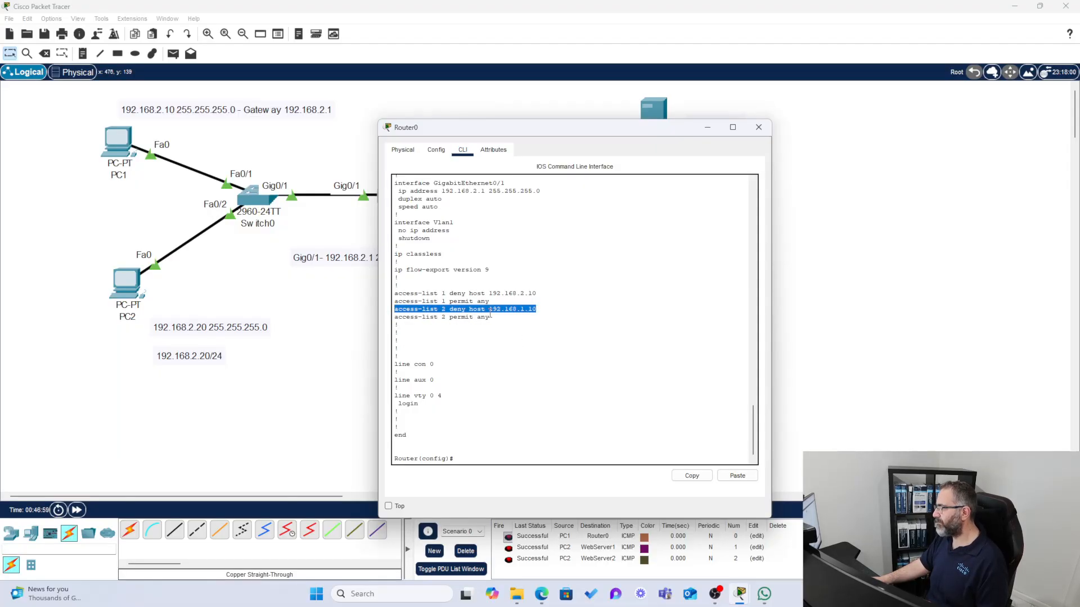
scroll(490, 314, up, 2)
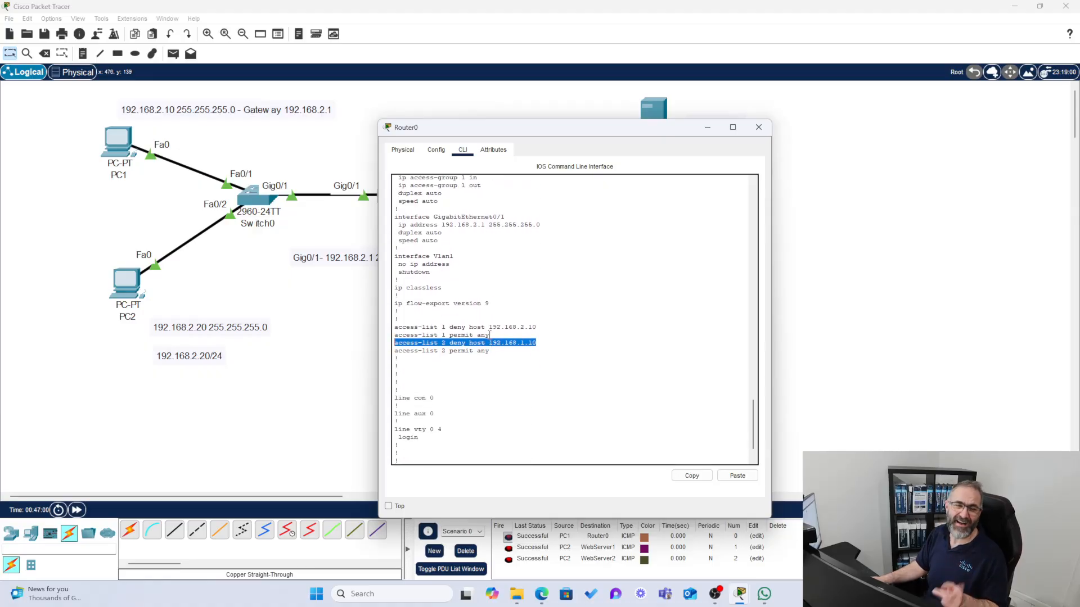
scroll(490, 335, down, 2)
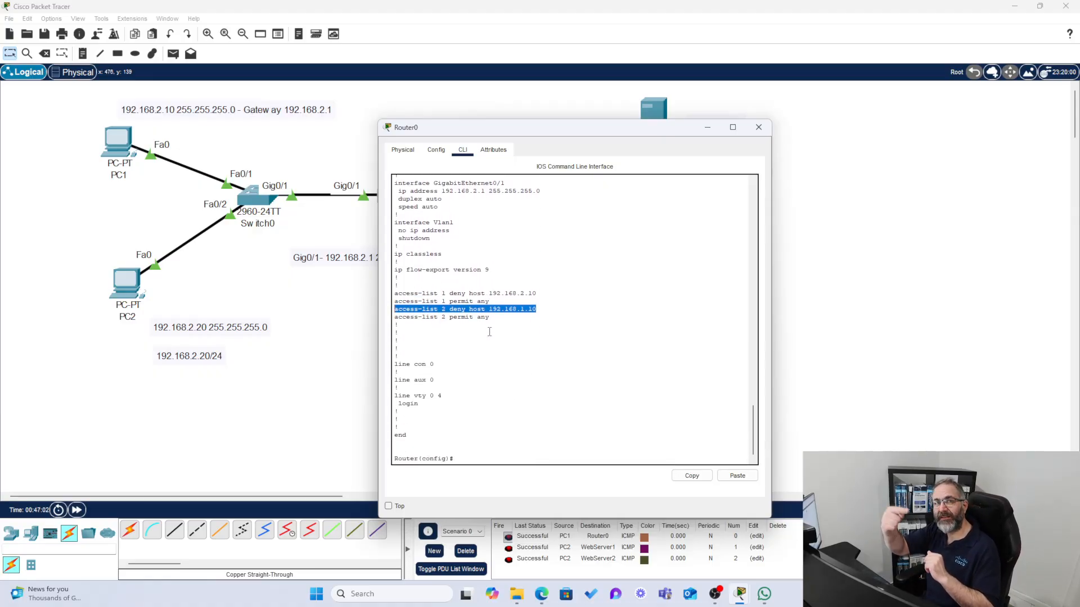
Enter interface configuration mode for gig0/0 in Router0's command line.
drag(455, 128, 576, 89)
click(590, 416)
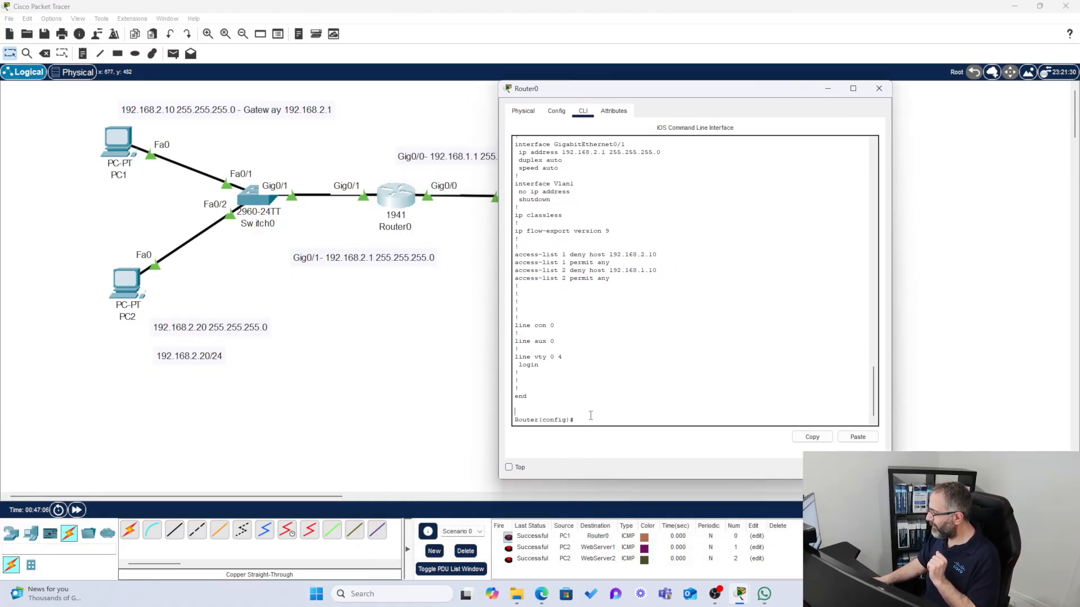
text(interf)
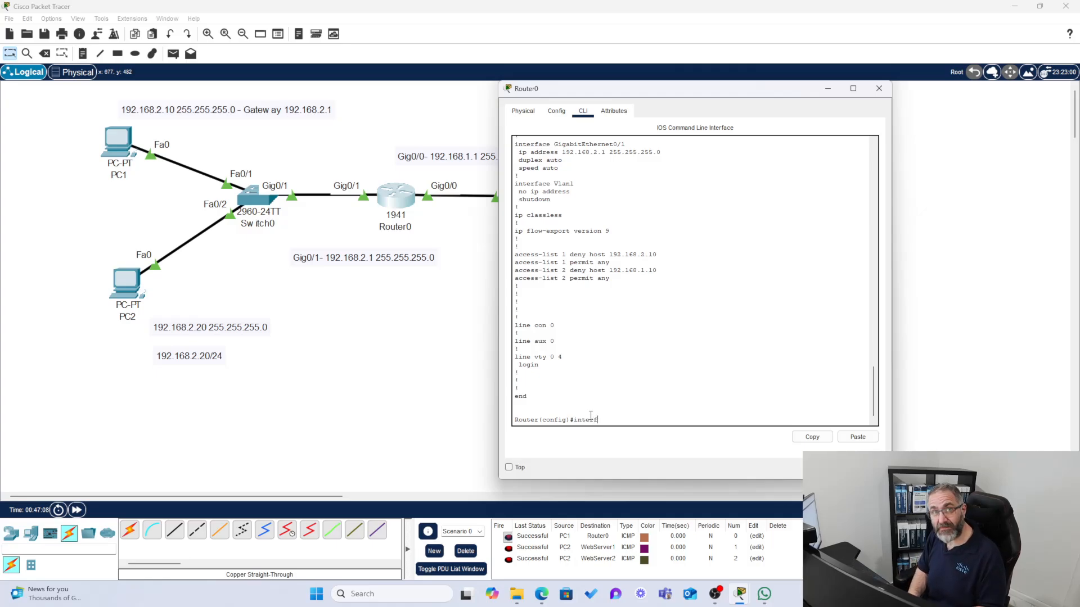
text(ace)
key(Tab)
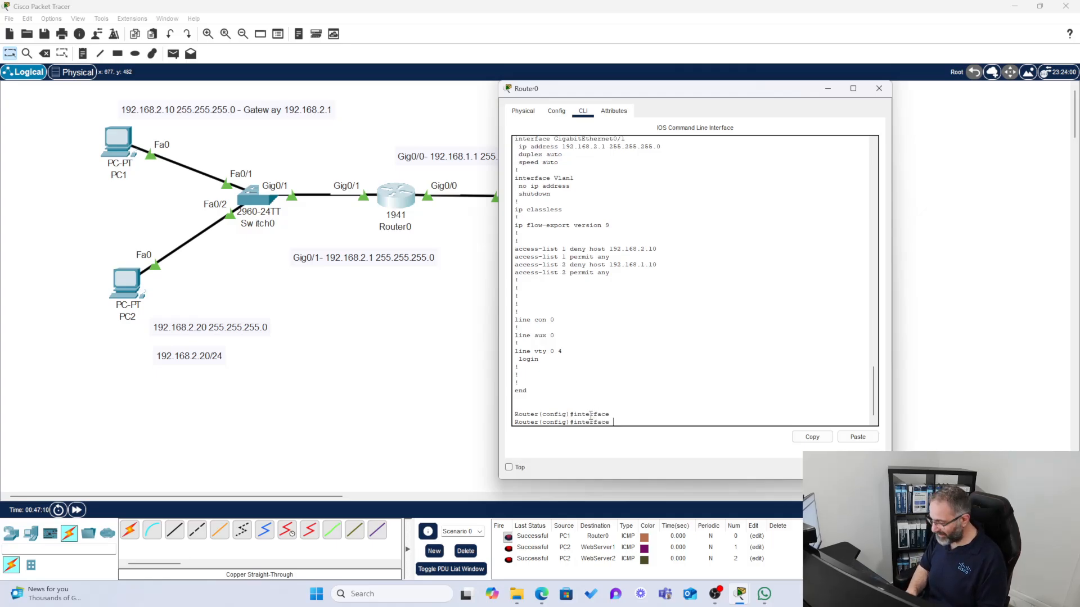
text(gog)
key(BackSpace)
key(BackSpace)
text(i)
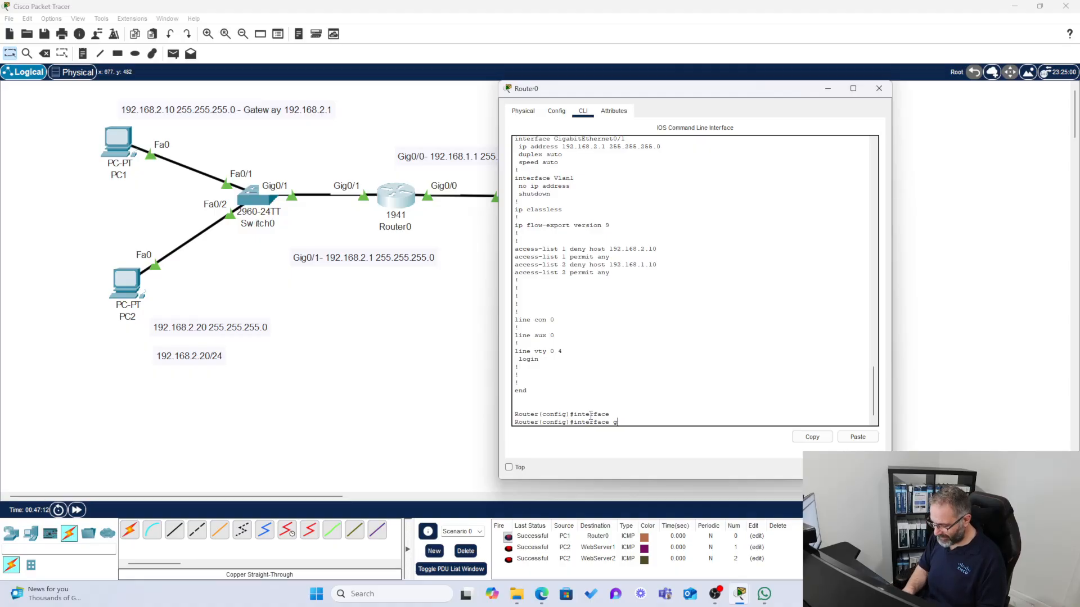
text(g0/0)
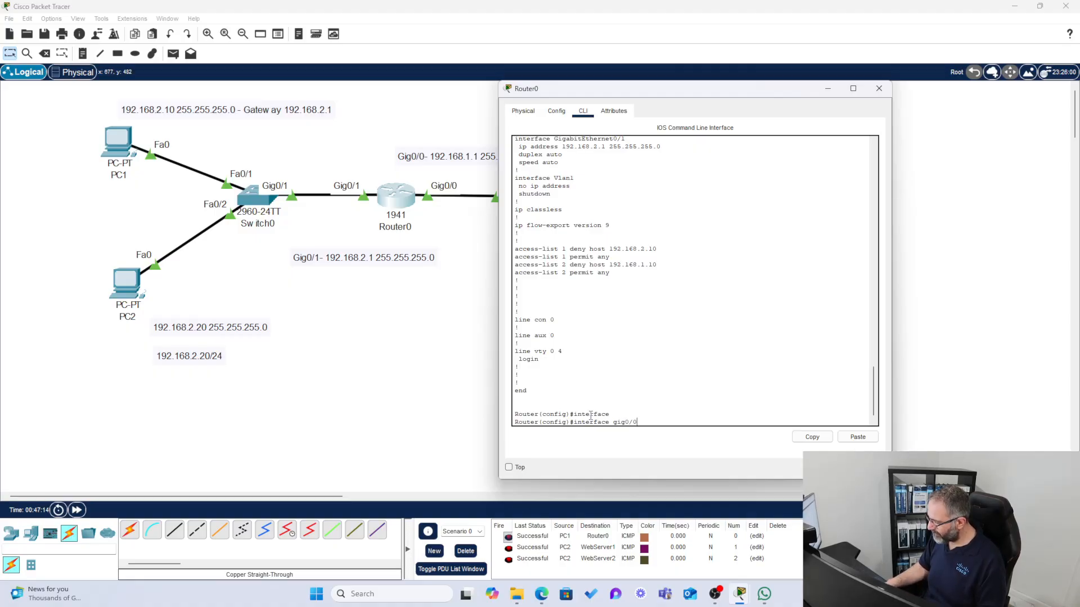
key(Return)
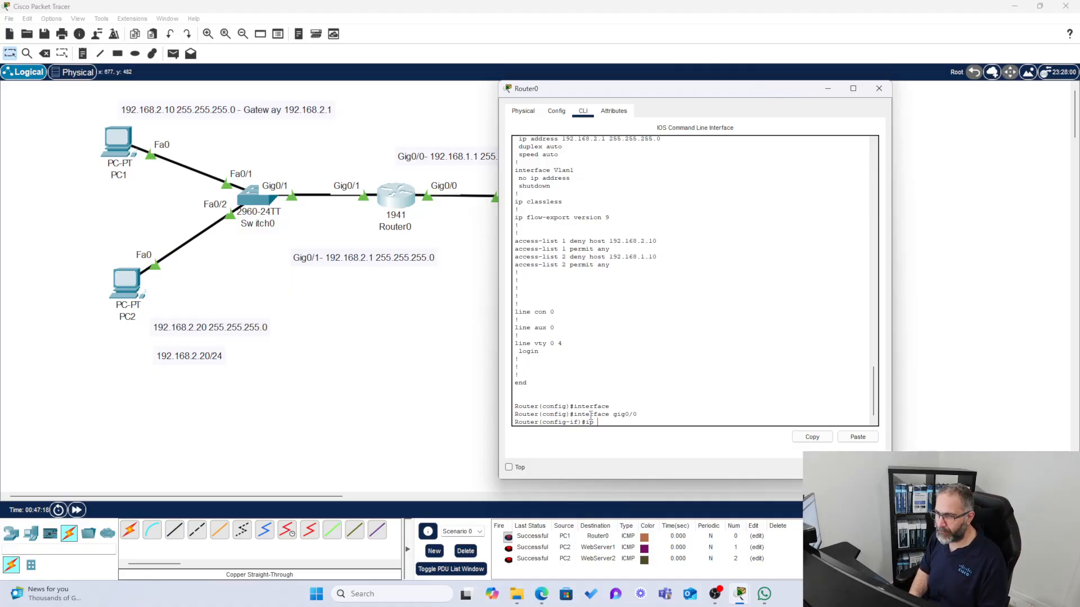
Apply access list 2 inbound on Router0's Gig0/0 with ip access-group 2 in.
text(ip access)
key(Tab)
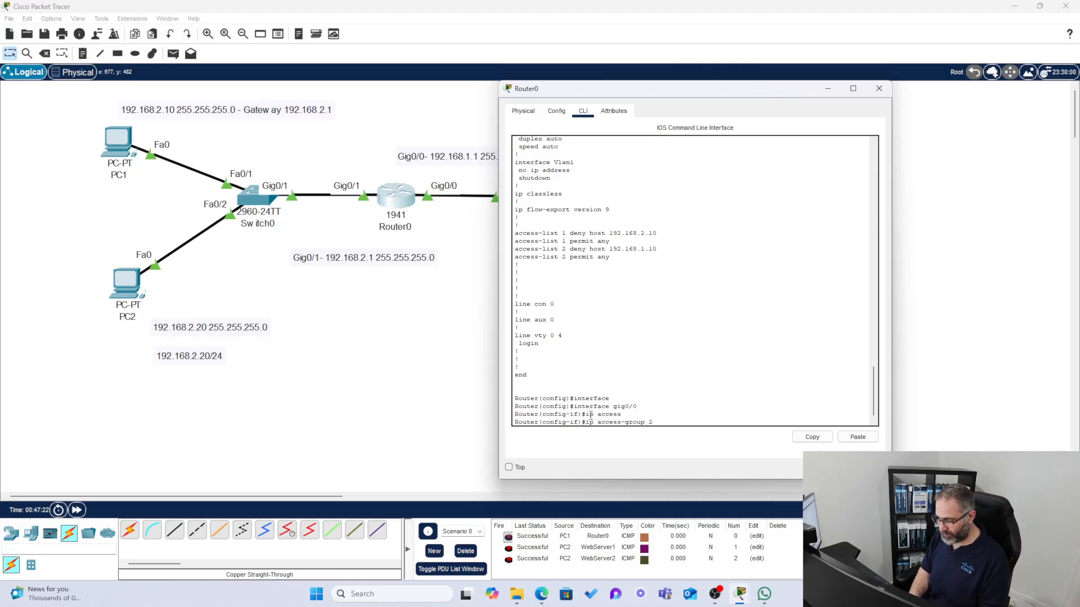
key(Return)
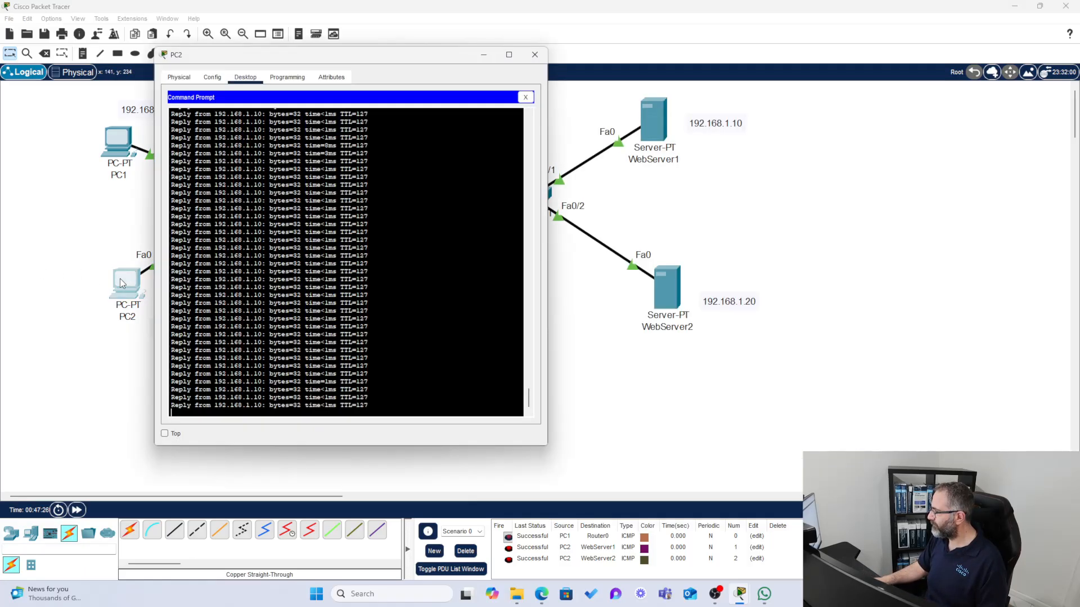
Arrange PC2's command prompt and Router0's command line side by side and examine the latest ping responses from 192.168.1.10.
click(121, 281)
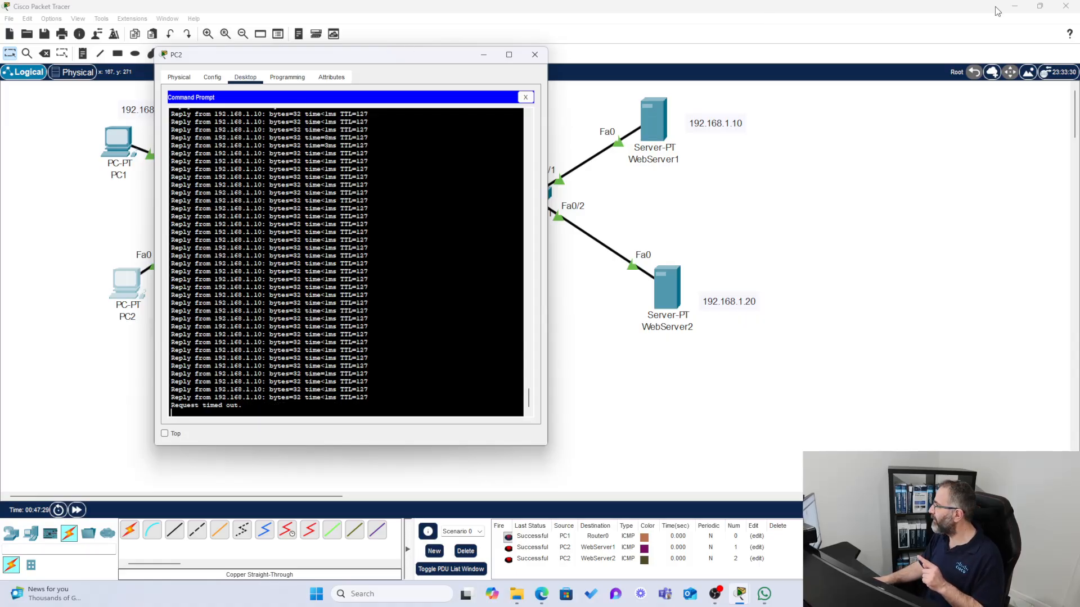
click(1039, 6)
drag(451, 71, 478, 206)
drag(349, 55, 237, 28)
drag(619, 88, 542, 42)
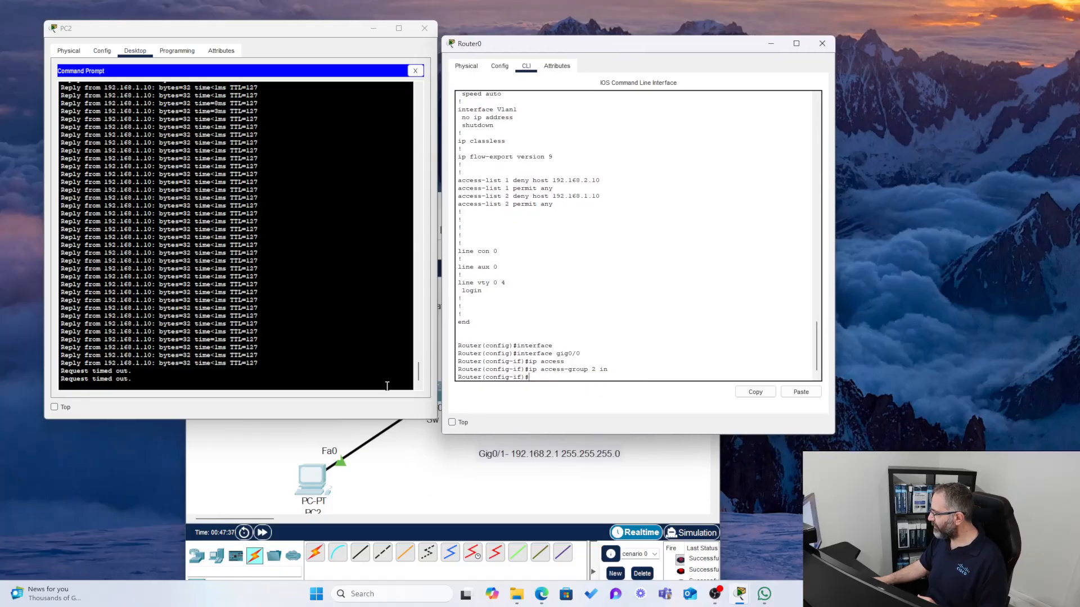
click(184, 381)
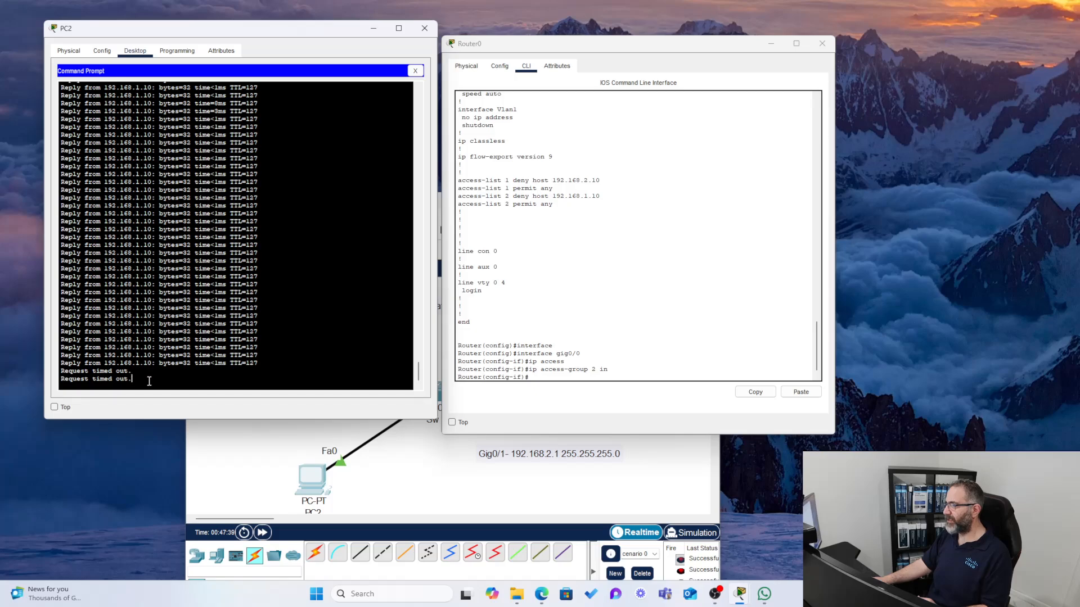
drag(149, 382, 52, 354)
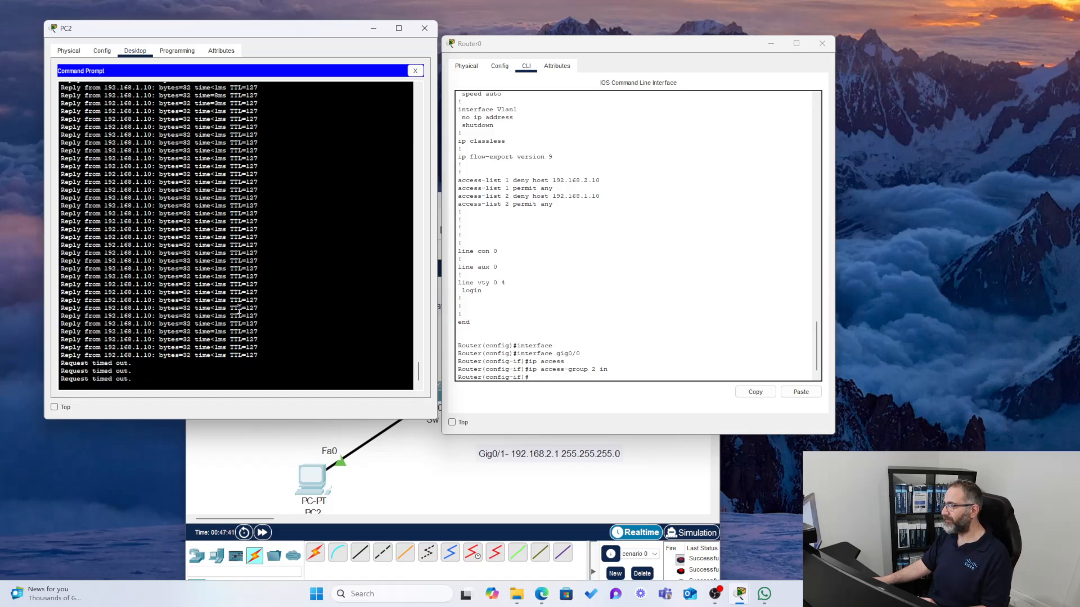
Remove the inbound access group 2 from Router0's Gig0/0 interface.
click(573, 376)
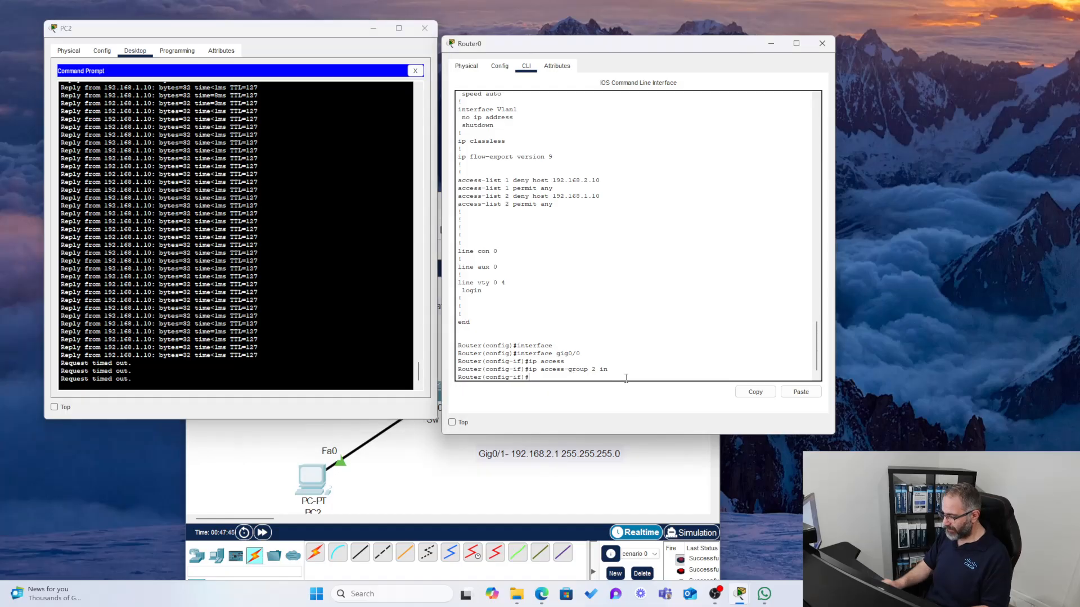
text(ip access-group 2 in)
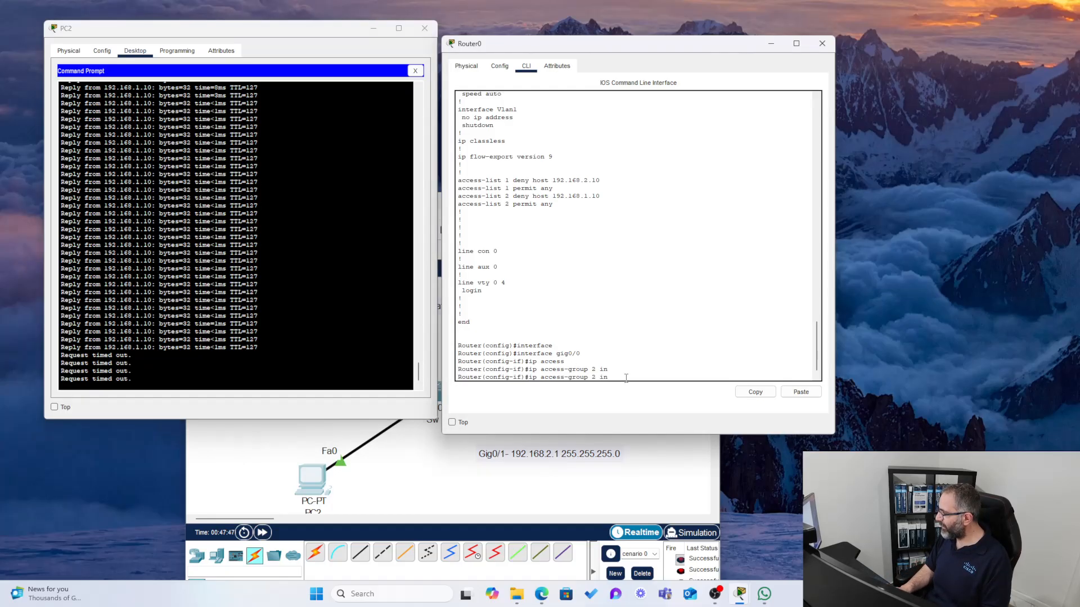
key(Home)
text(no)
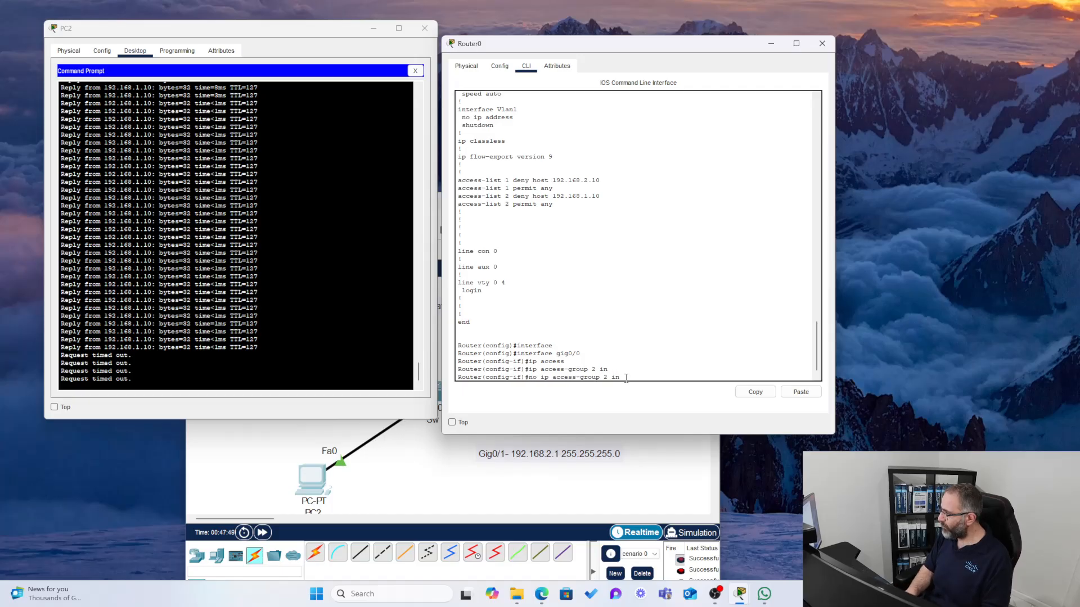
key(Return)
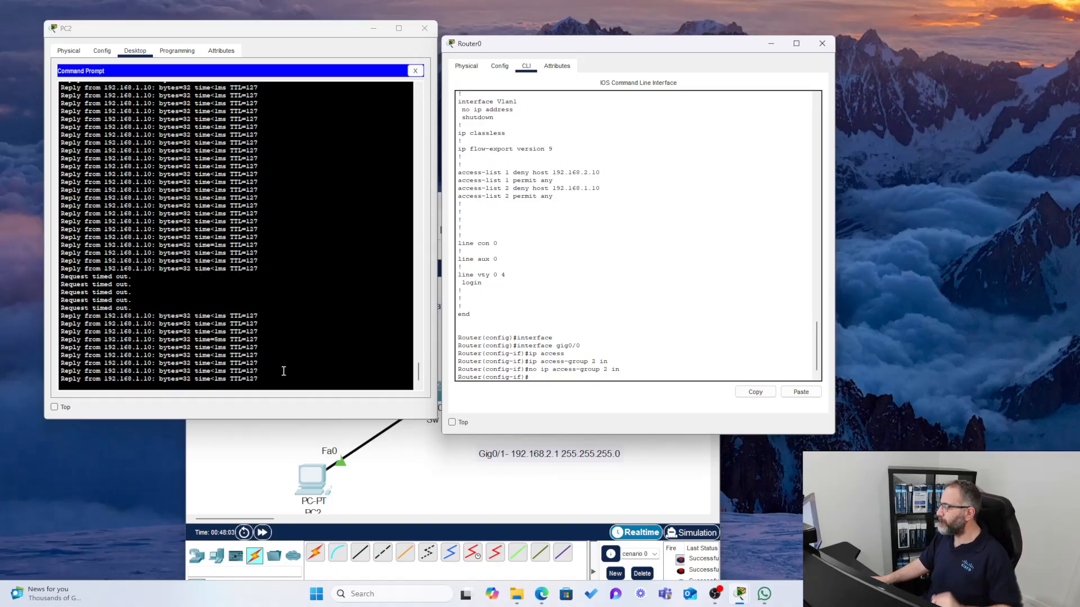
Reapply access list 2 inbound on Router0's Gig0/0 interface and review the entered commands.
key(Up)
key(Up)
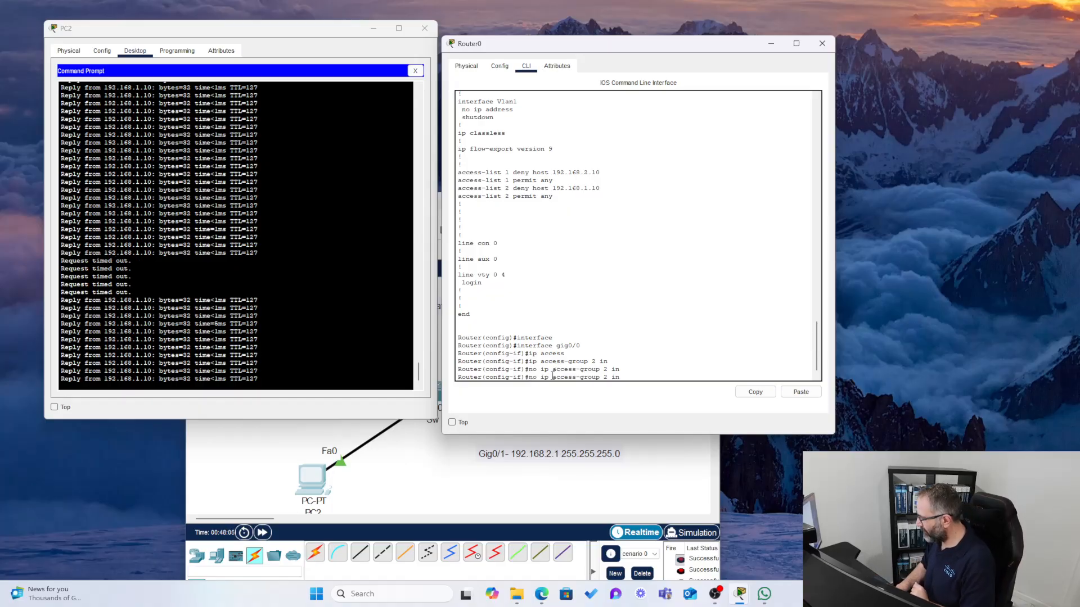
key(Return)
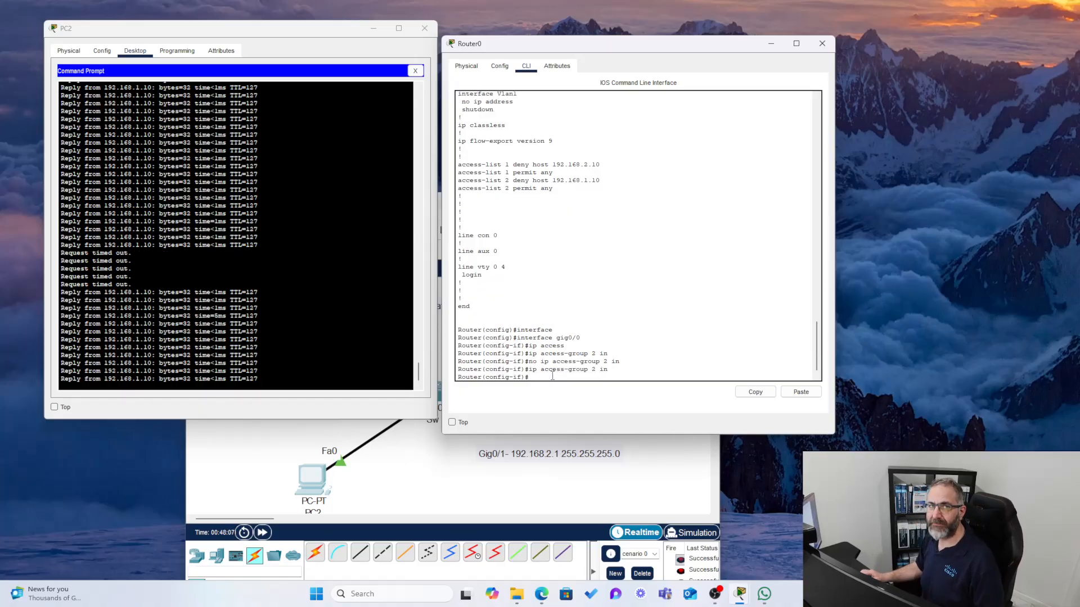
scroll(552, 376, up, 1)
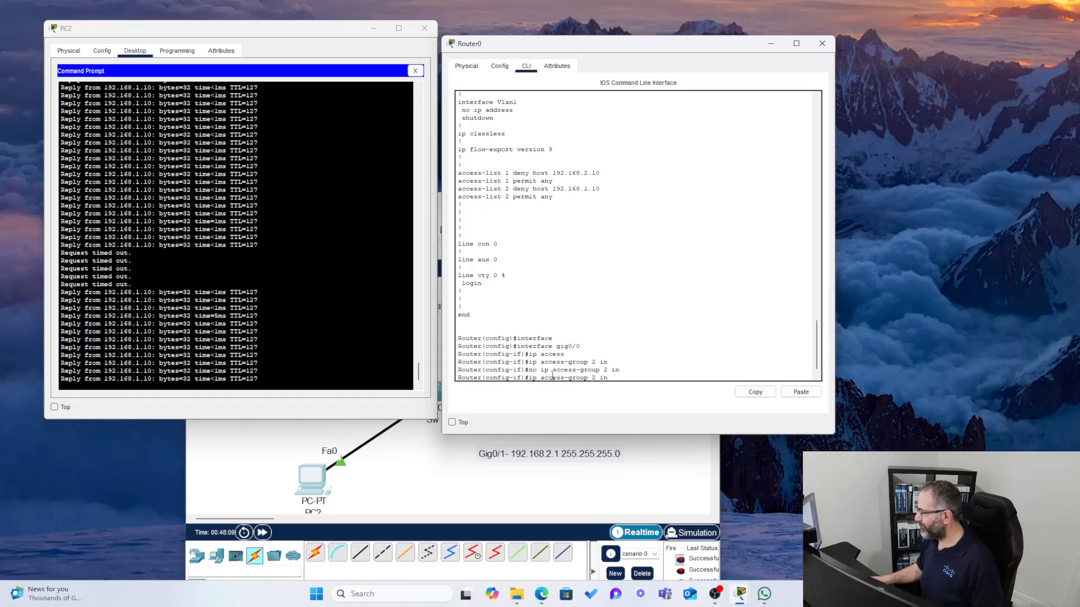
scroll(552, 375, up, 1)
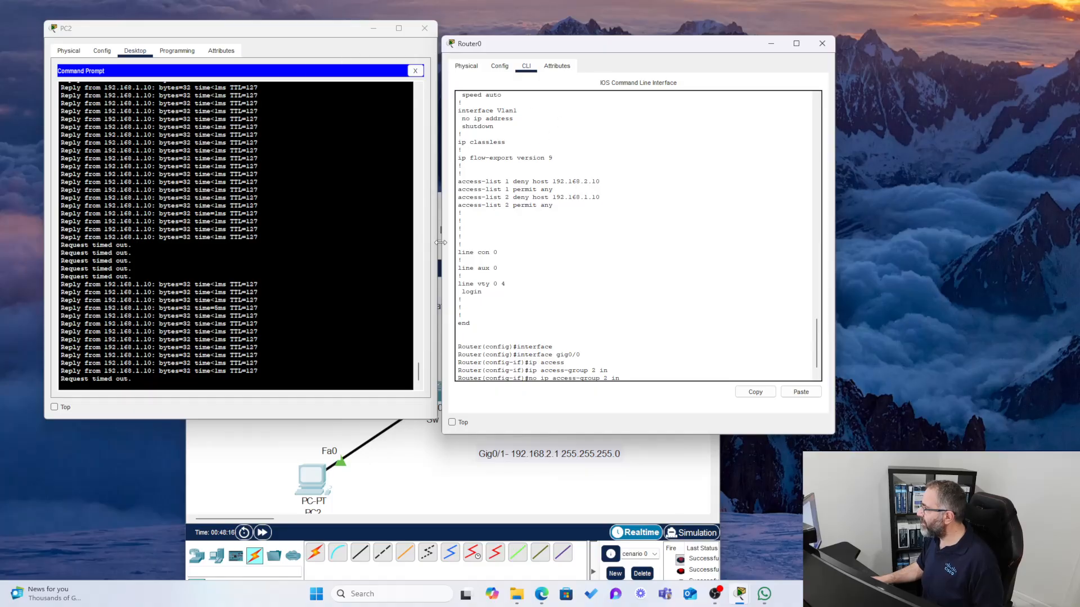
Bring the topology window forward and examine the network segment with Switch1 and the two web servers.
click(351, 477)
drag(352, 199, 443, 81)
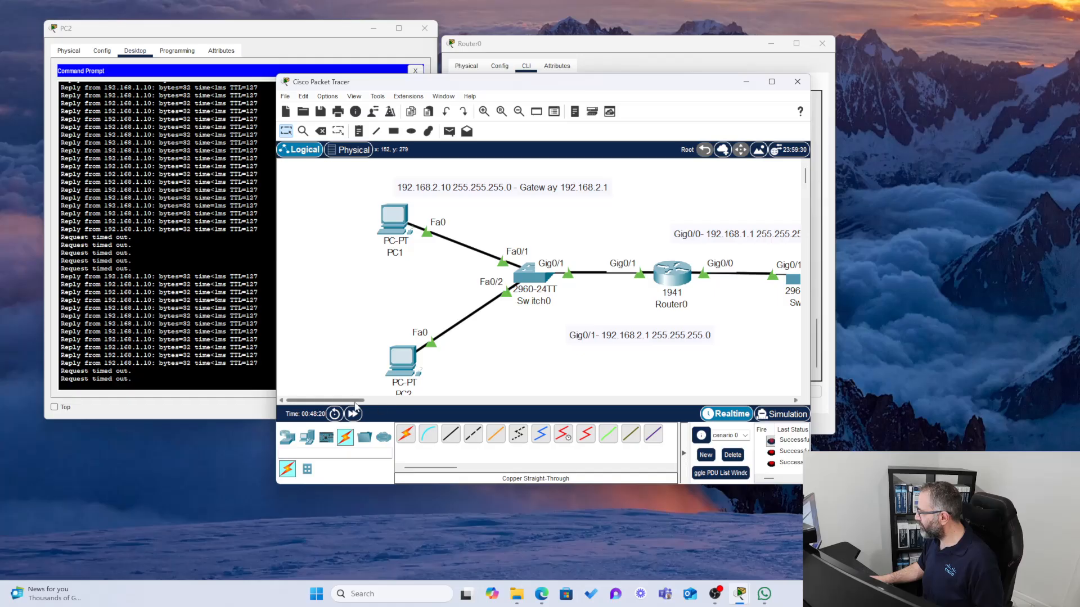
scroll(360, 401, right, 2)
scroll(356, 400, right, 3)
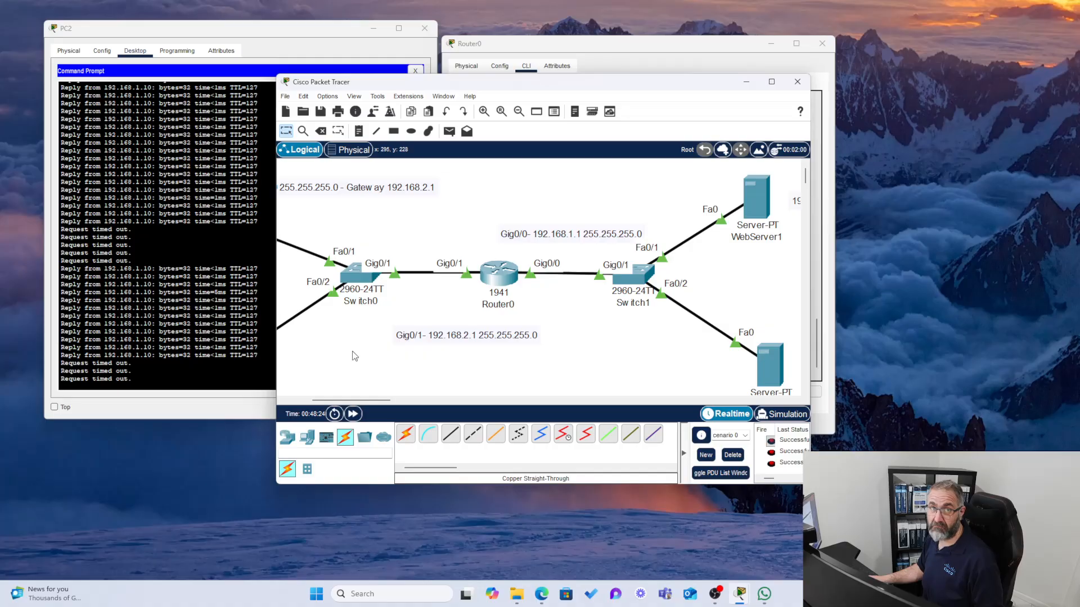
Stop PC2's running ping, ping WebServer2 at 192.168.1.20 with a count of 1000, and return to the full topology.
click(145, 361)
key(ctrl+c)
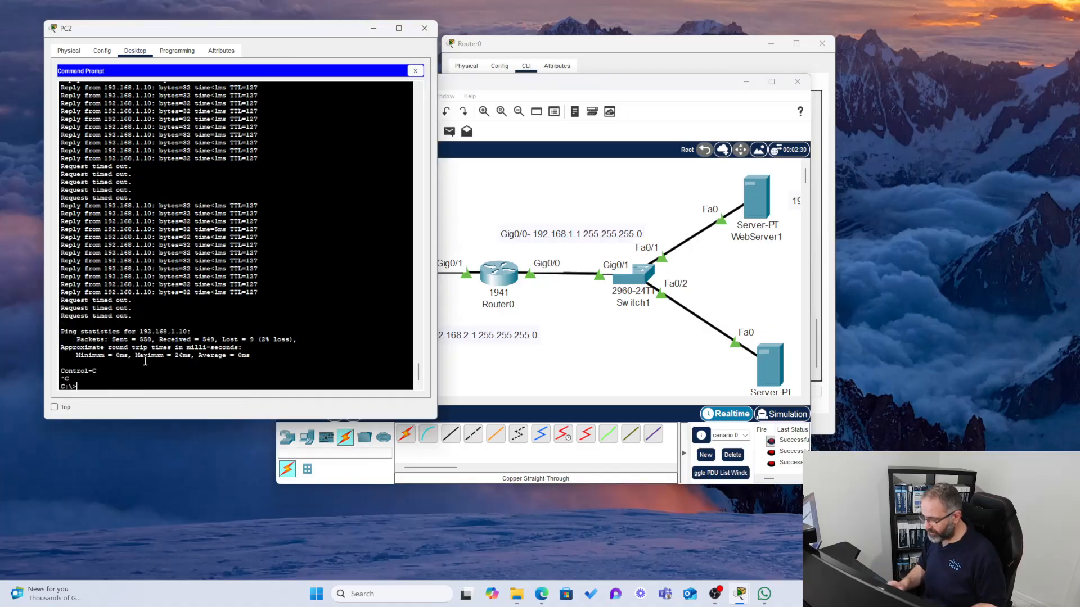
key(Up)
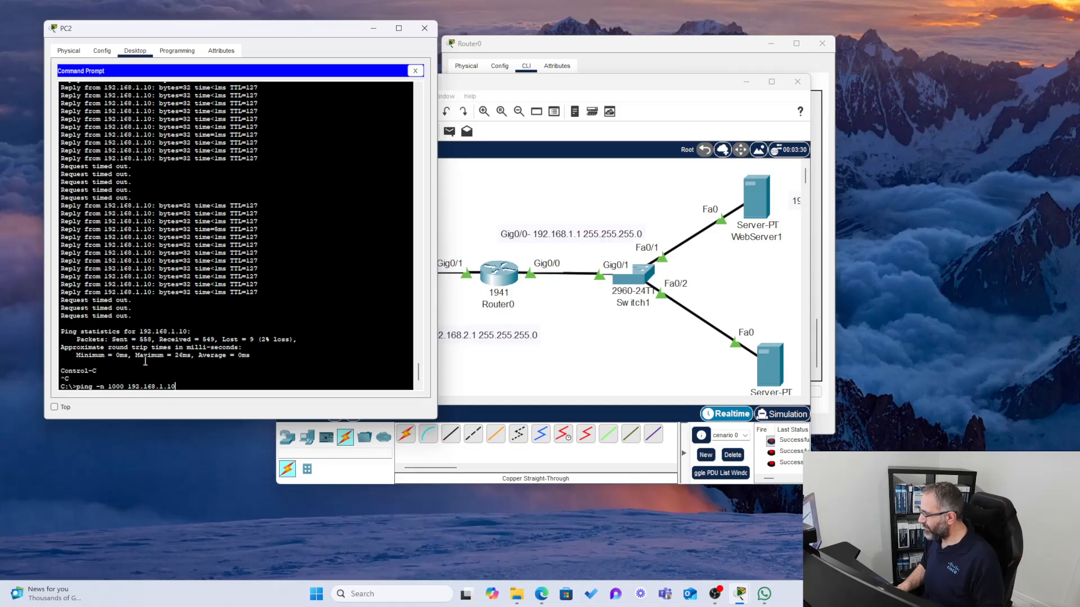
key(BackSpace)
key(BackSpace)
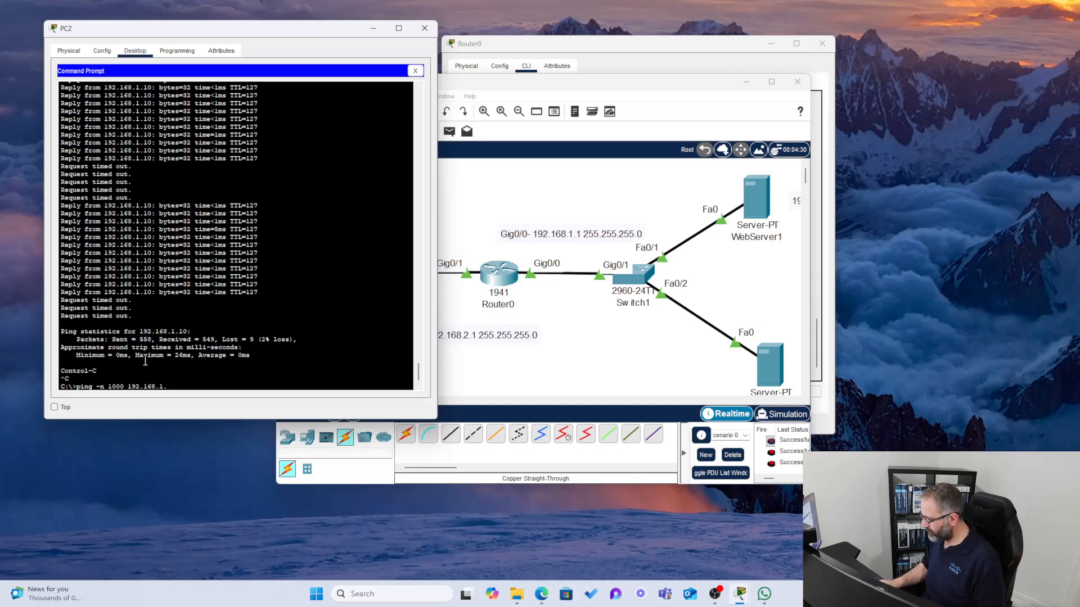
text(20)
key(Return)
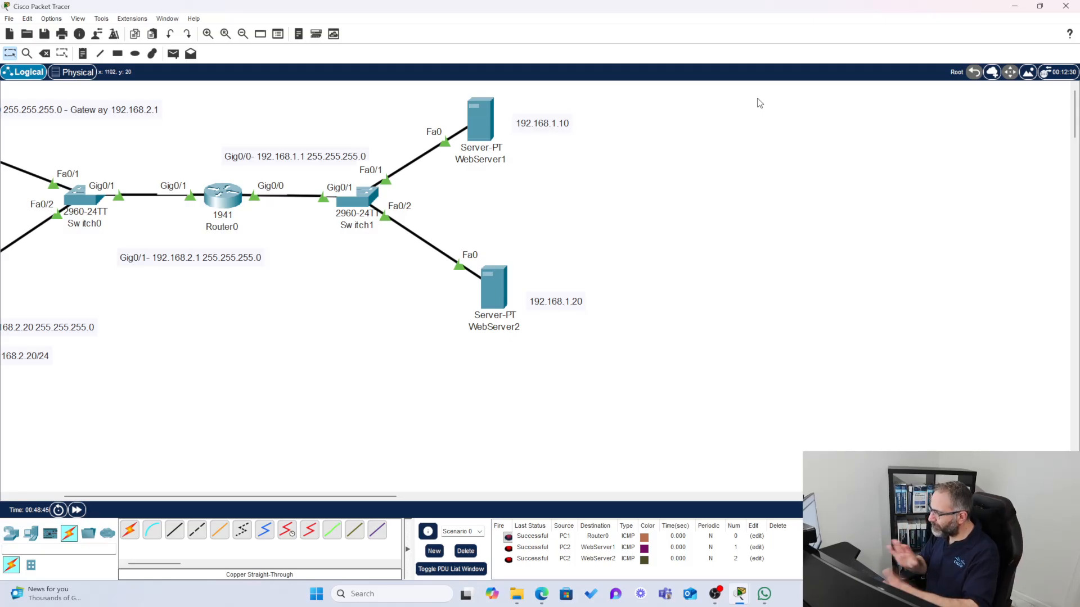
drag(254, 498, 210, 502)
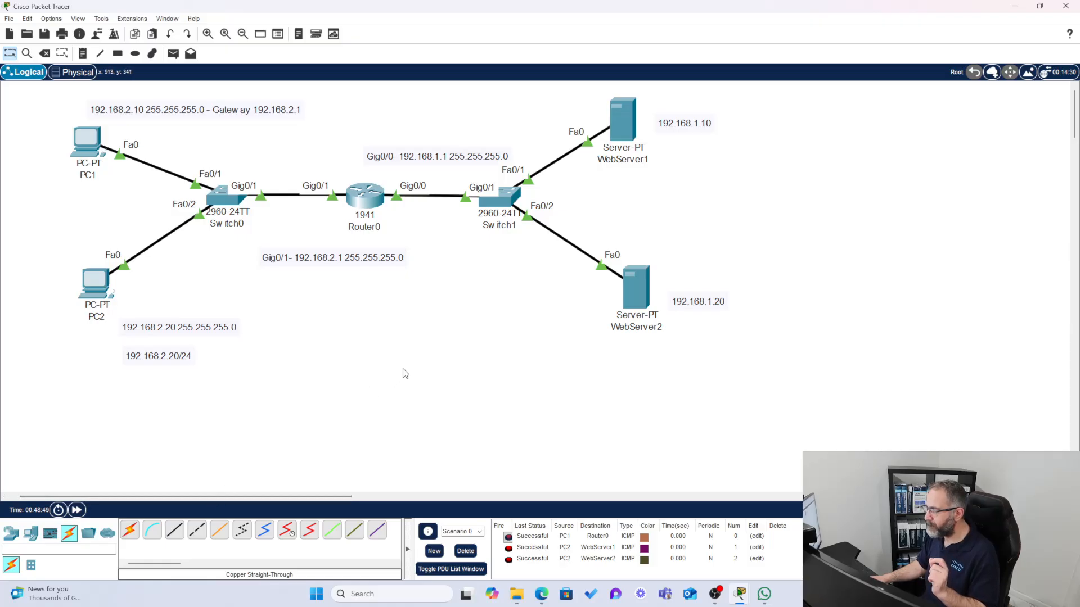